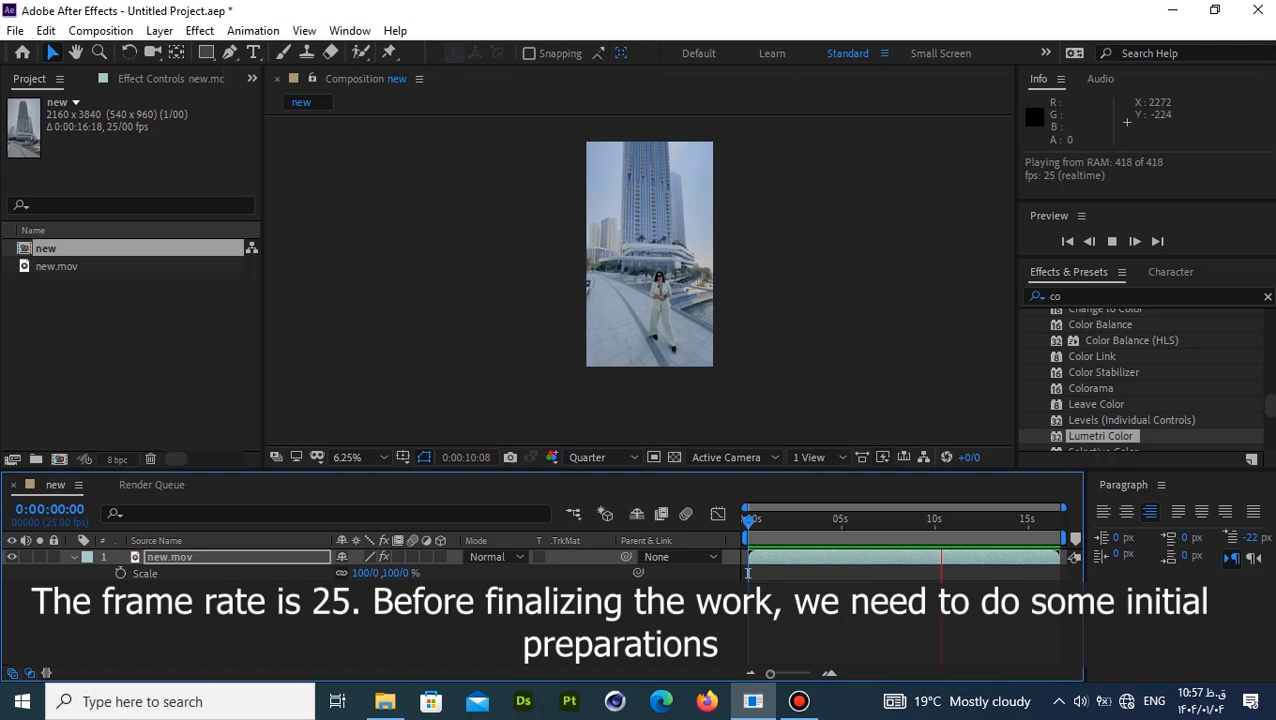
key(period)
key(comma)
key(period)
key(comma)
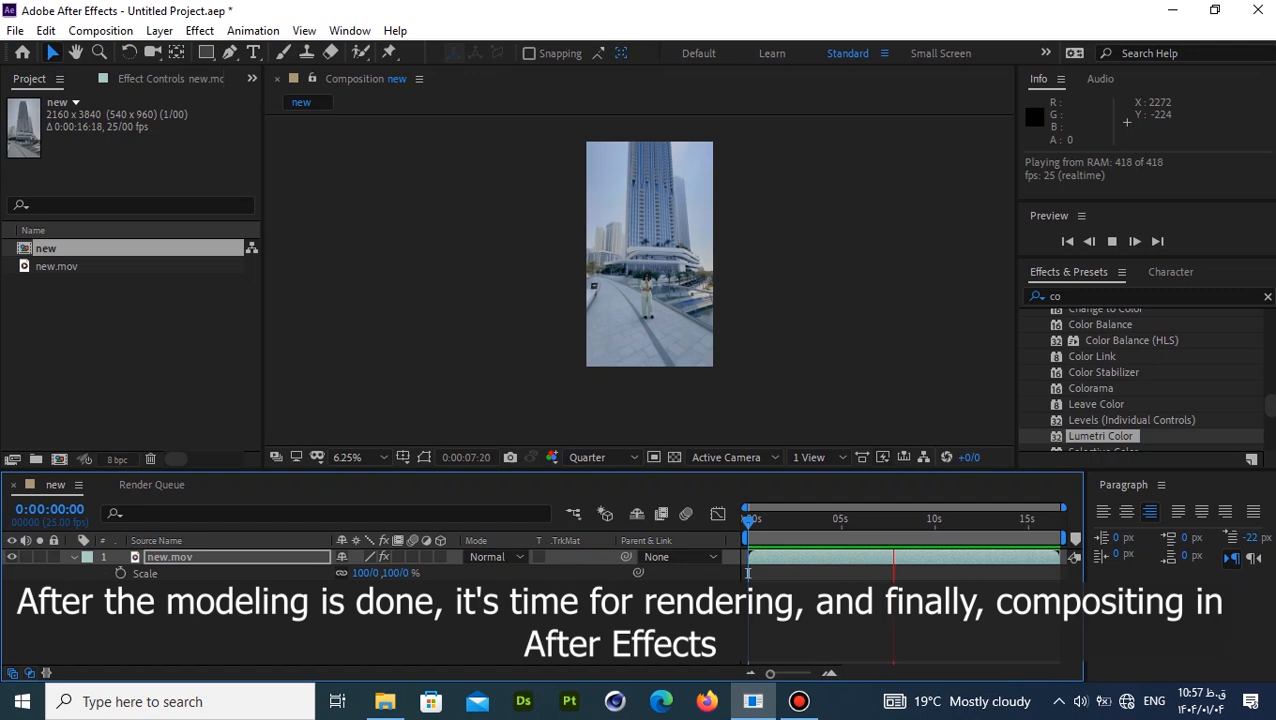
Step backward and forward through the footage in the new composition to review the shot, finishing at its first frame.
click(905, 573)
key(shift+Page_Up)
key(shift+Page_Up)
key(shift+Page_Up)
key(shift+Page_Up)
key(shift+Page_Up)
key(shift+Page_Up)
key(shift+Page_Up)
key(shift+Page_Up)
key(shift+Page_Up)
key(shift+Page_Up)
key(shift+Page_Up)
key(shift+Page_Up)
key(shift+Page_Up)
key(shift+Page_Up)
key(shift+Page_Down)
key(shift+Page_Down)
key(shift+Page_Down)
key(shift+Page_Down)
key(shift+Page_Down)
key(shift+Page_Down)
key(shift+Page_Down)
key(shift+Page_Down)
key(shift+Page_Down)
key(shift+Page_Down)
key(shift+Page_Down)
key(shift+Page_Down)
key(shift+Page_Down)
key(shift+Page_Down)
key(shift+Page_Down)
key(shift+Page_Down)
key(shift+Page_Down)
key(shift+Page_Down)
key(shift+Page_Down)
key(shift+Page_Down)
key(shift+Page_Down)
key(shift+Page_Down)
key(shift+Page_Down)
key(shift+Page_Down)
key(shift+Page_Down)
key(shift+Page_Down)
key(shift+Page_Up)
key(shift+Page_Up)
key(shift+Page_Up)
key(shift+Page_Up)
key(shift+Page_Up)
key(shift+Page_Up)
key(shift+Page_Up)
key(shift+Page_Up)
key(shift+Page_Up)
key(shift+Page_Up)
key(shift+Page_Up)
key(shift+Page_Up)
key(shift+Page_Up)
key(shift+Page_Up)
key(shift+Page_Up)
key(shift+Page_Up)
key(shift+Page_Up)
key(shift+Page_Up)
key(shift+Page_Up)
key(shift+Page_Up)
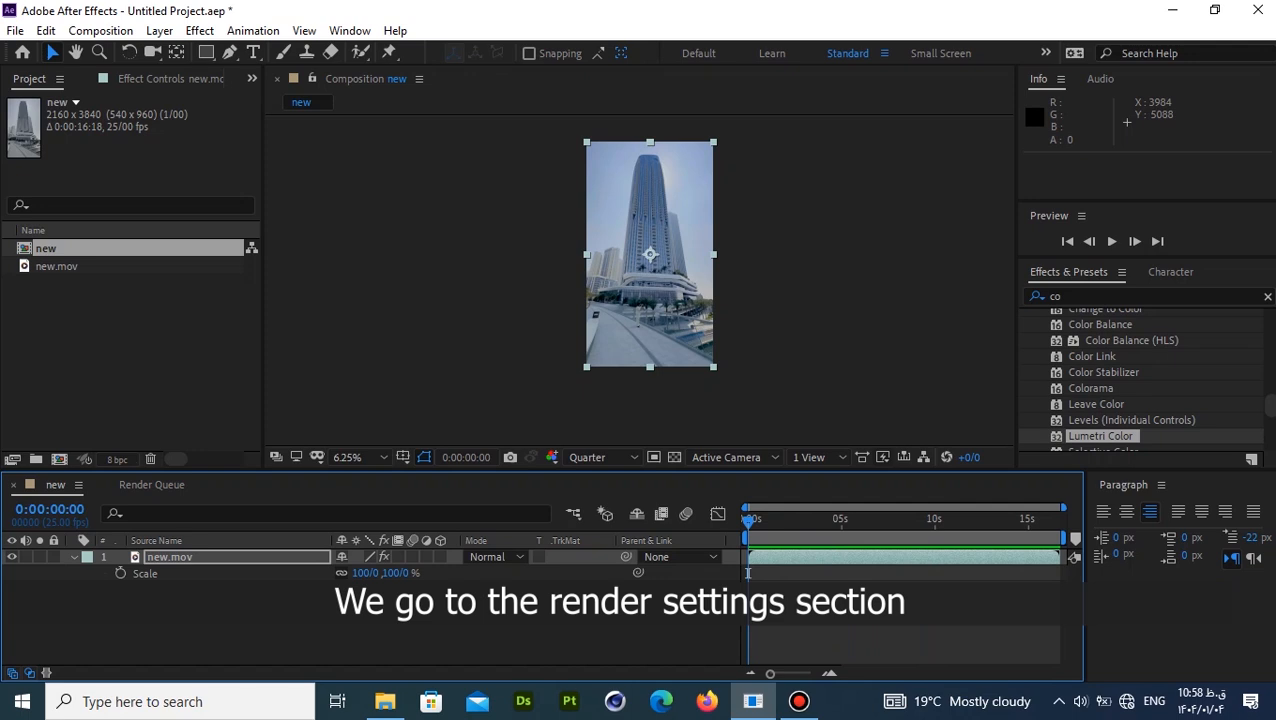
Add the new composition to the render queue and set its output module format to PNG Sequence.
key(ctrl+m)
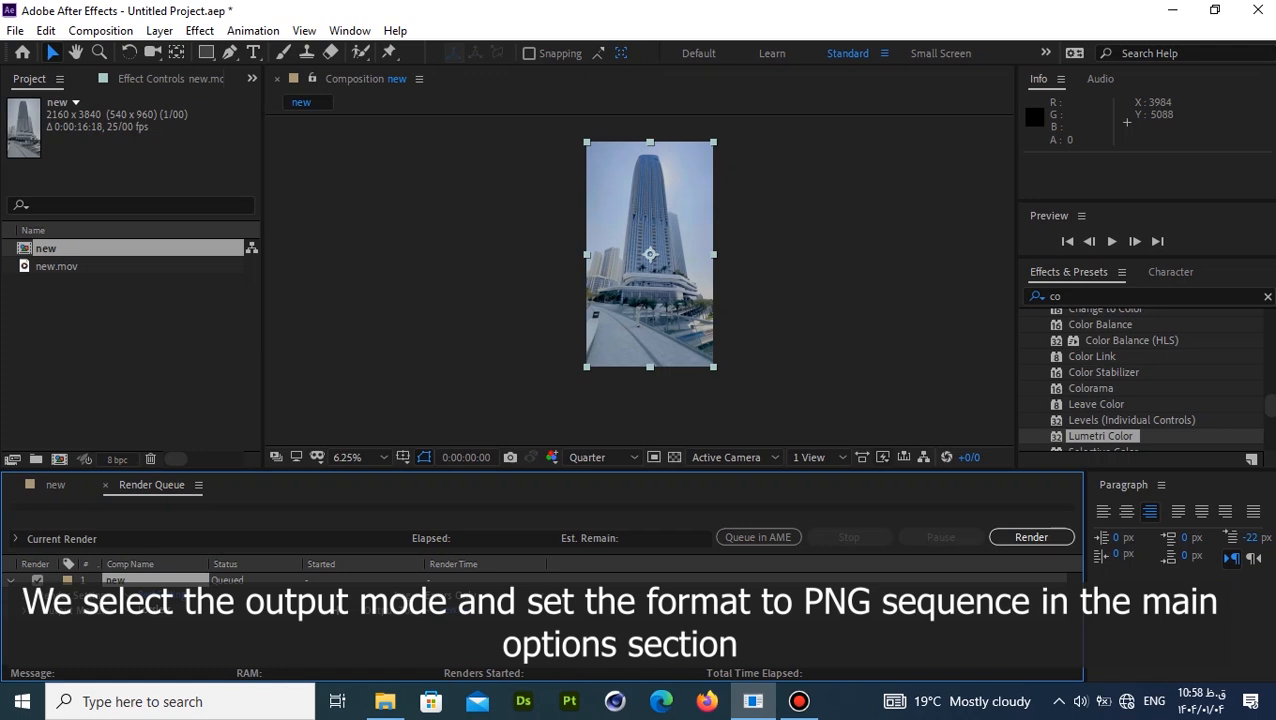
click(156, 610)
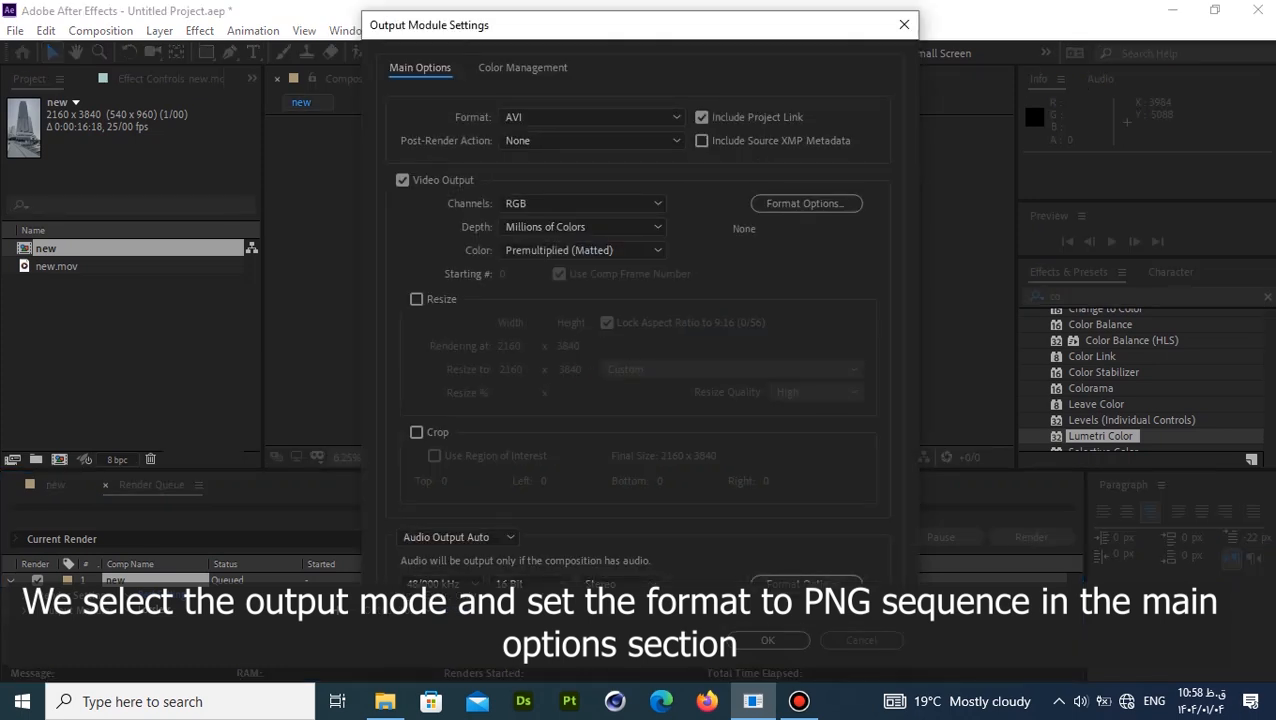
click(590, 117)
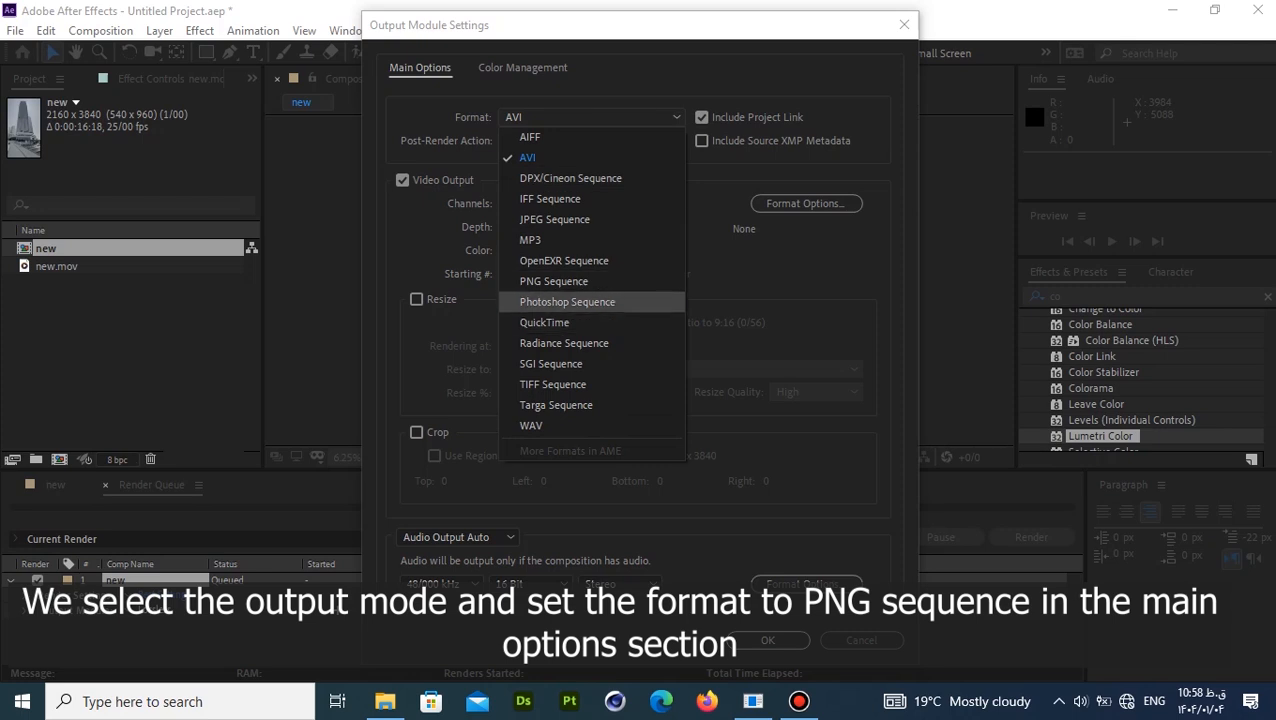
key(Up)
key(Return)
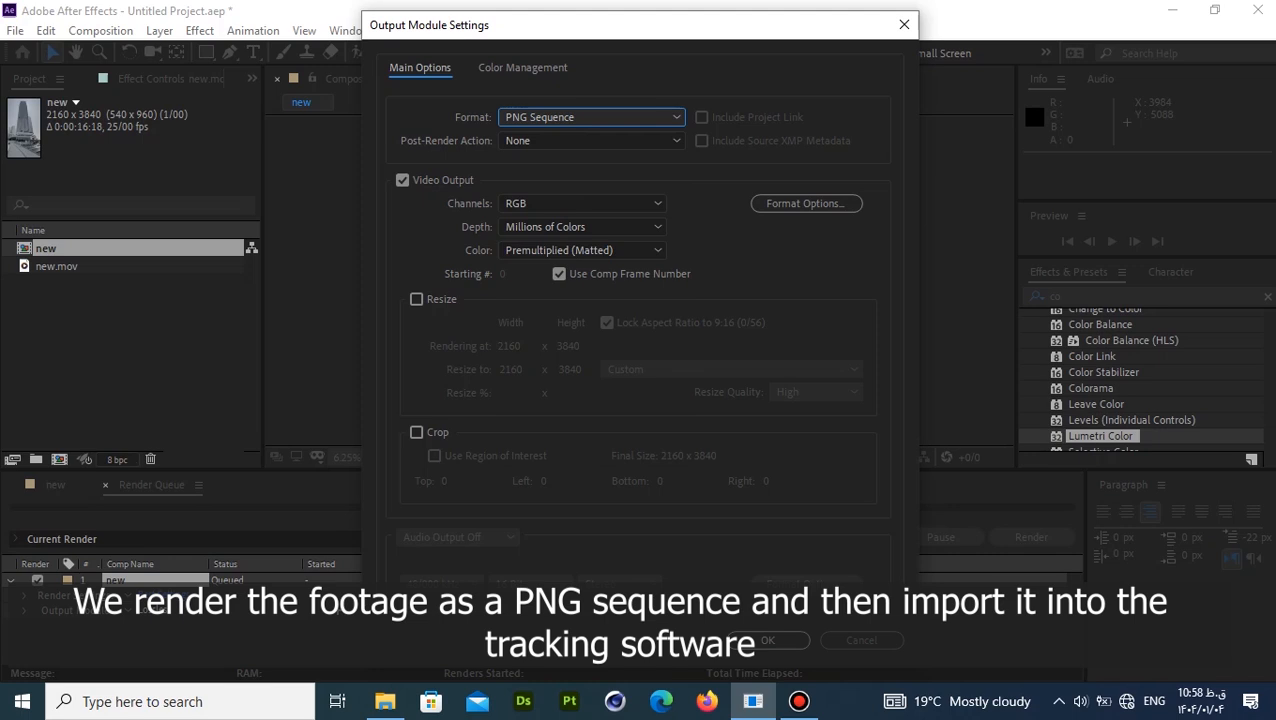
drag(652, 33, 1114, 84)
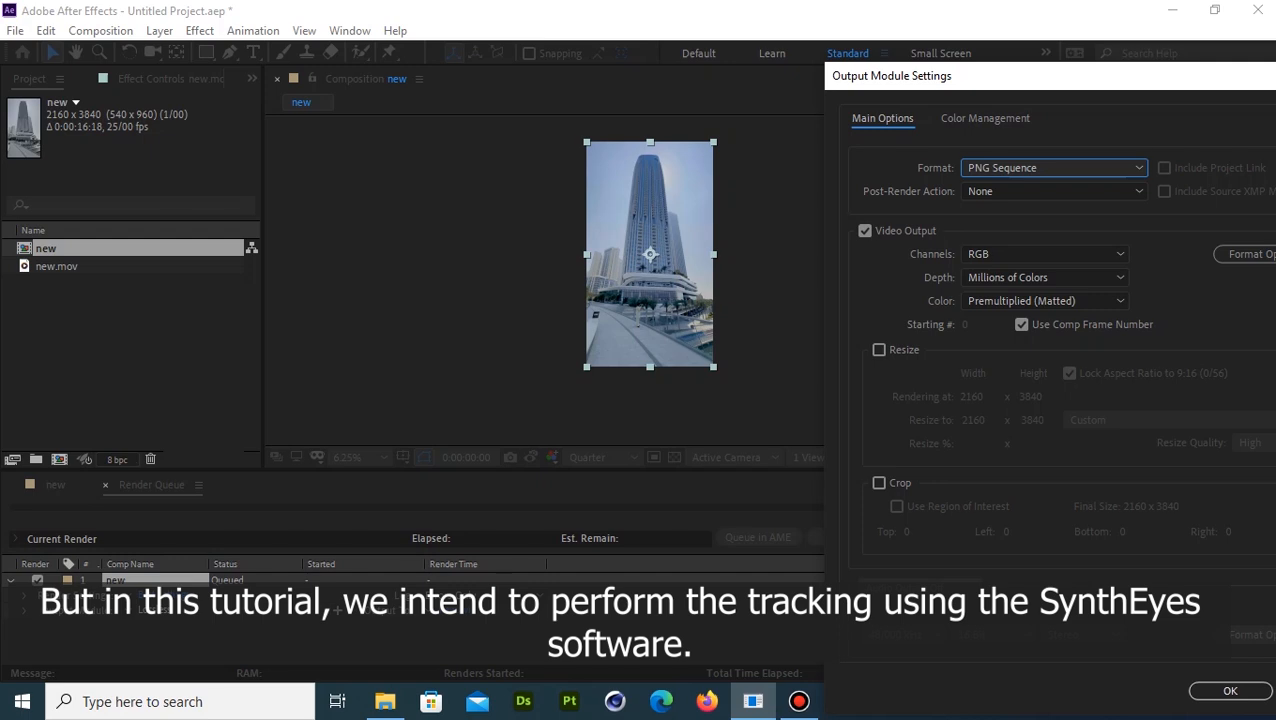
drag(933, 76, 781, 34)
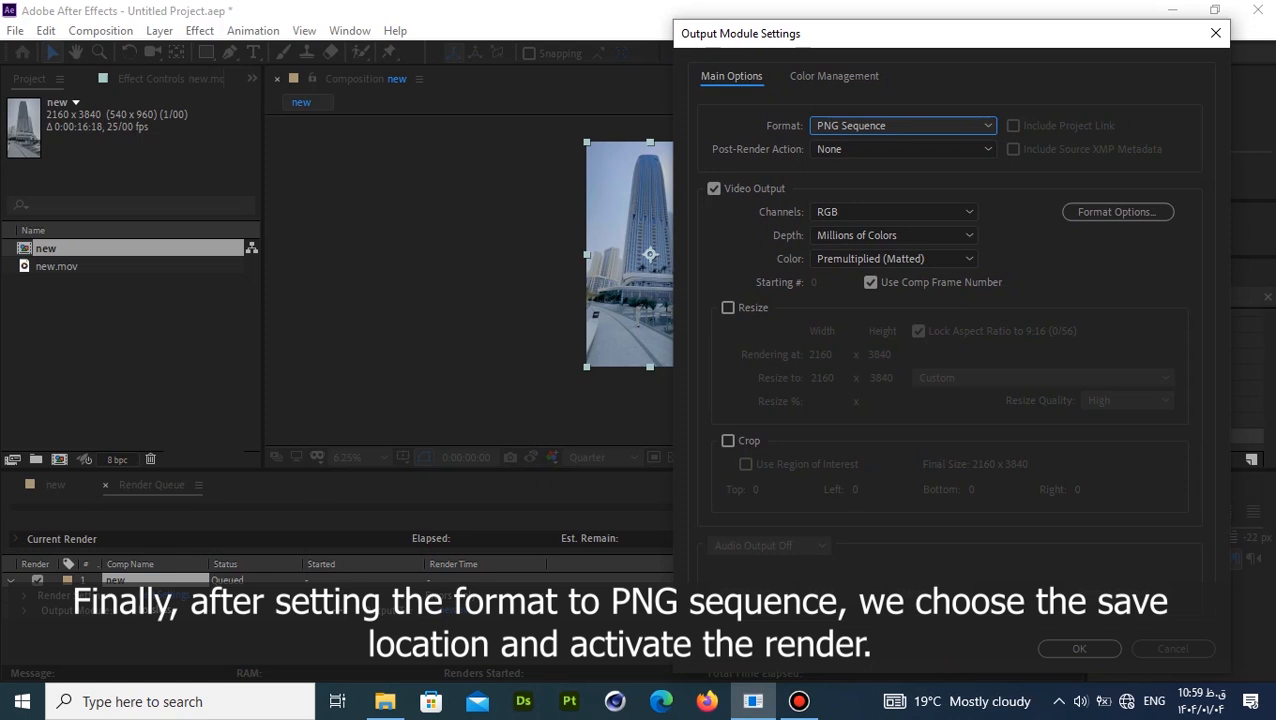
click(1078, 648)
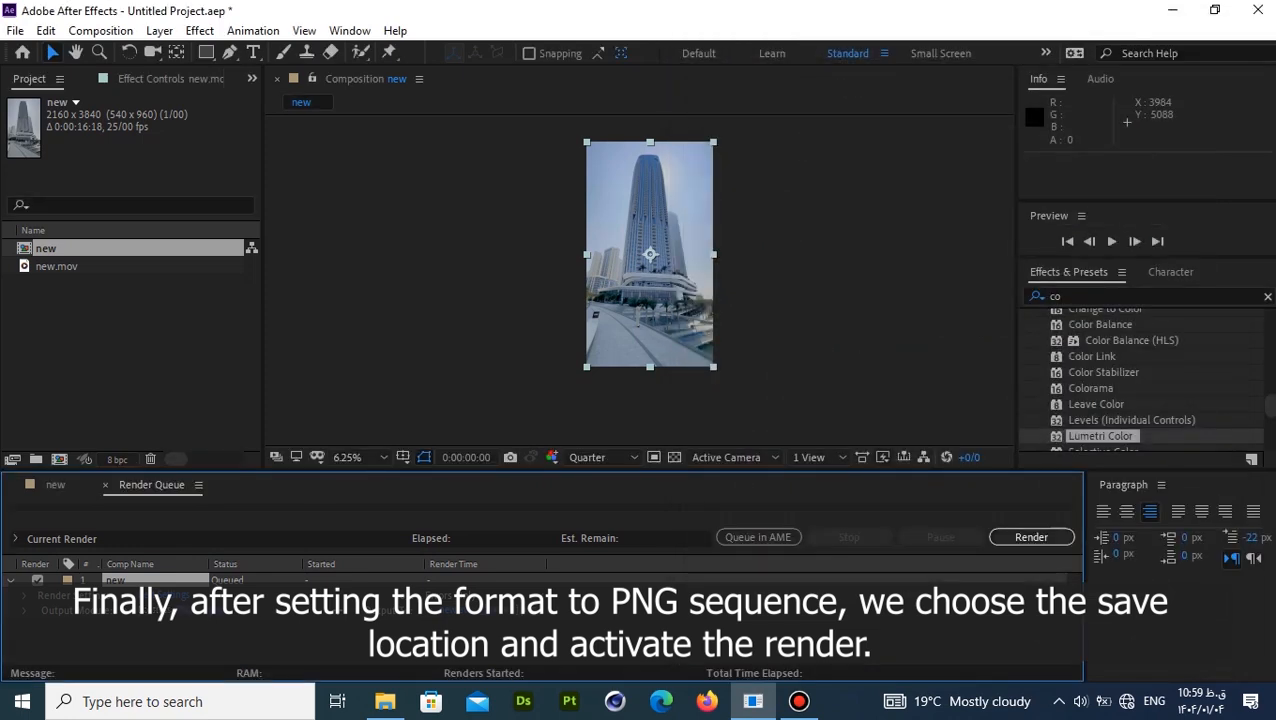
Create a new folder inside the lego folder on drive G and open it as the render's output location.
click(450, 609)
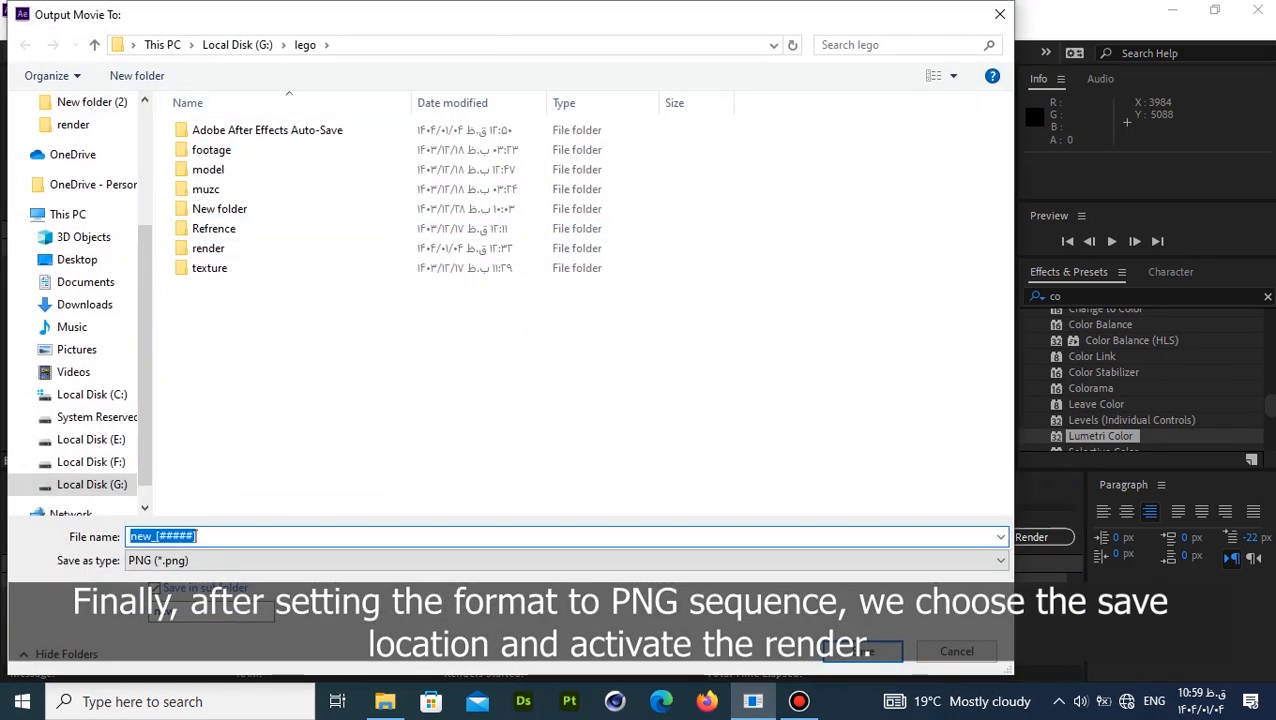
right_click(341, 374)
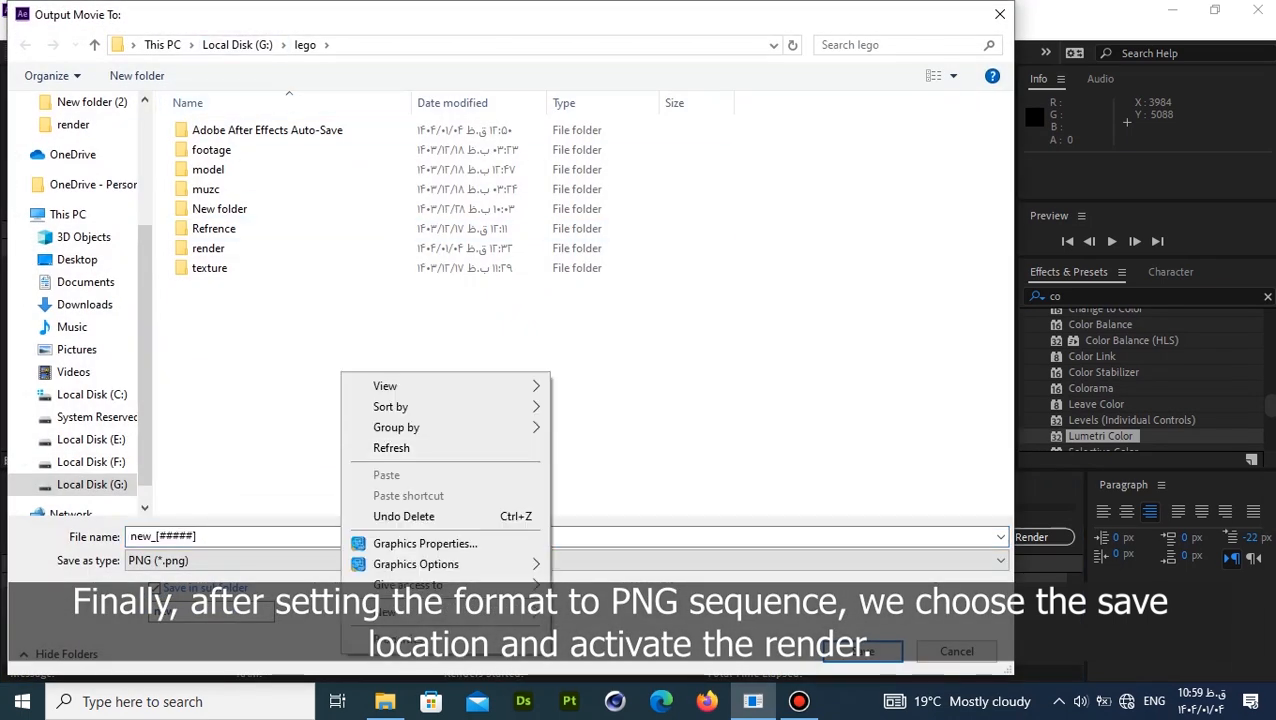
mouse_move(400, 606)
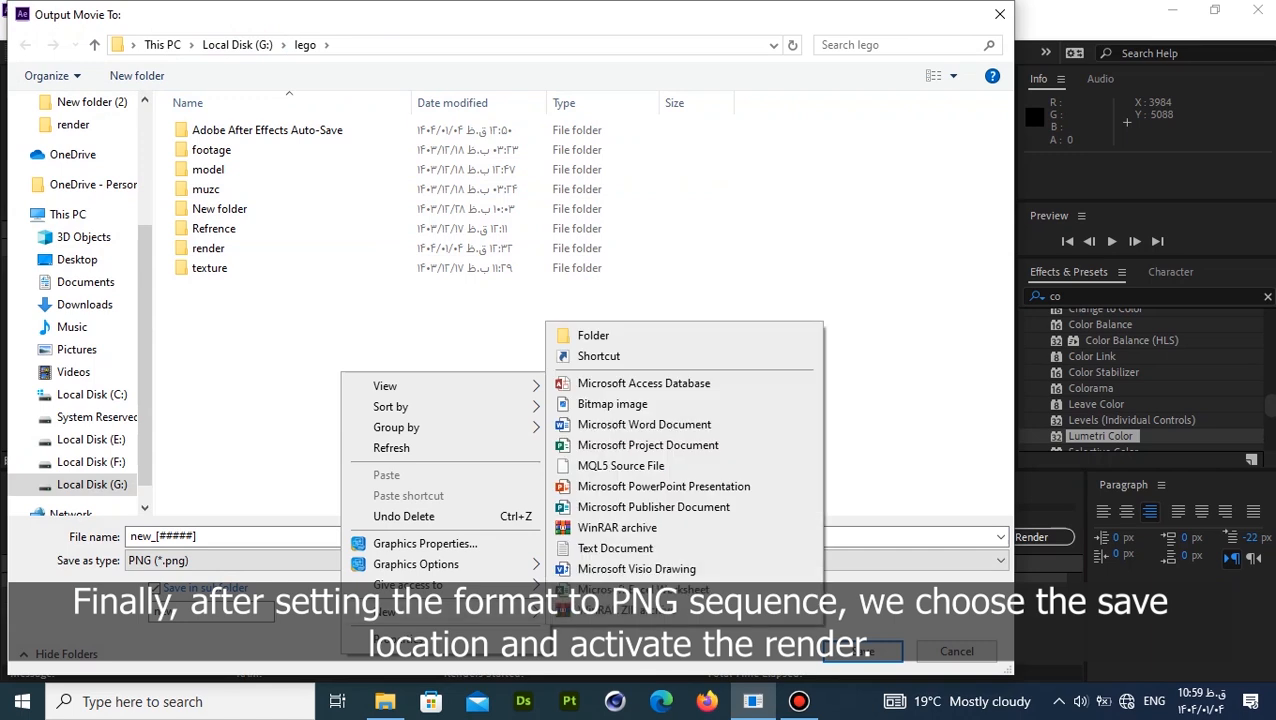
click(593, 335)
key(Return)
key(Return)
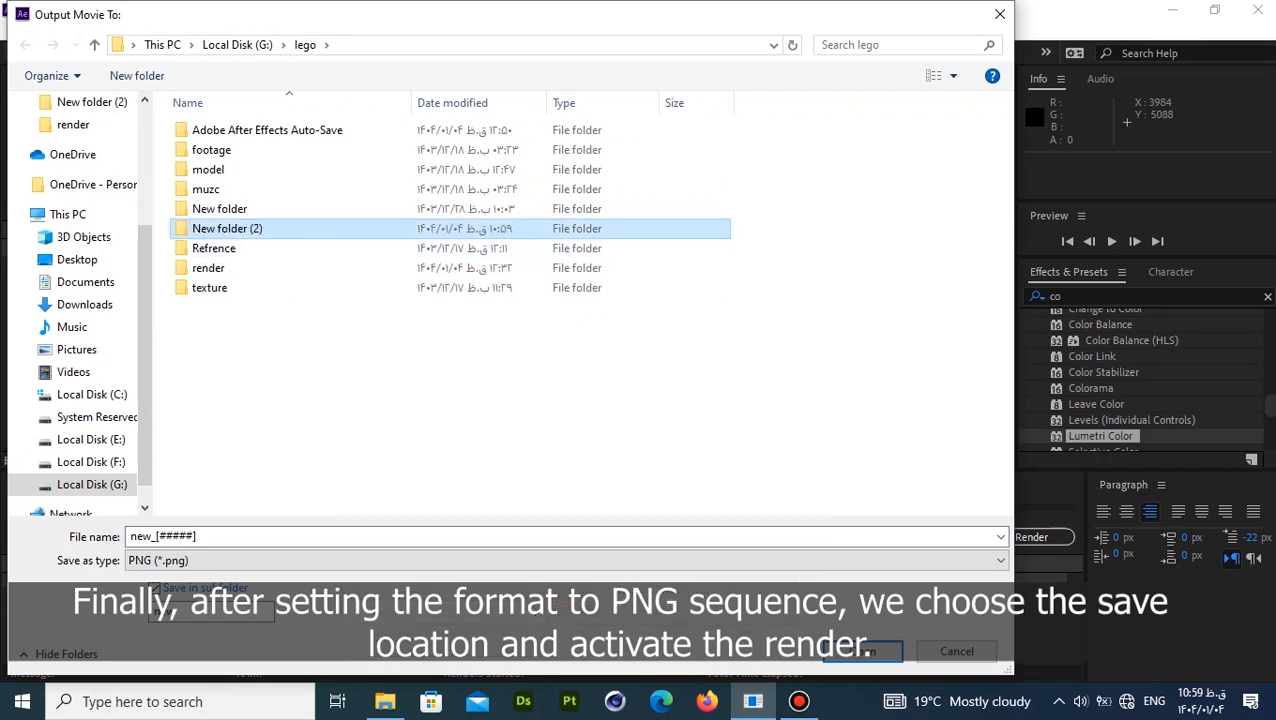
Shorten the output file name to new_ by removing the frame-number placeholder, save it and start the render.
click(197, 536)
drag(197, 536, 155, 536)
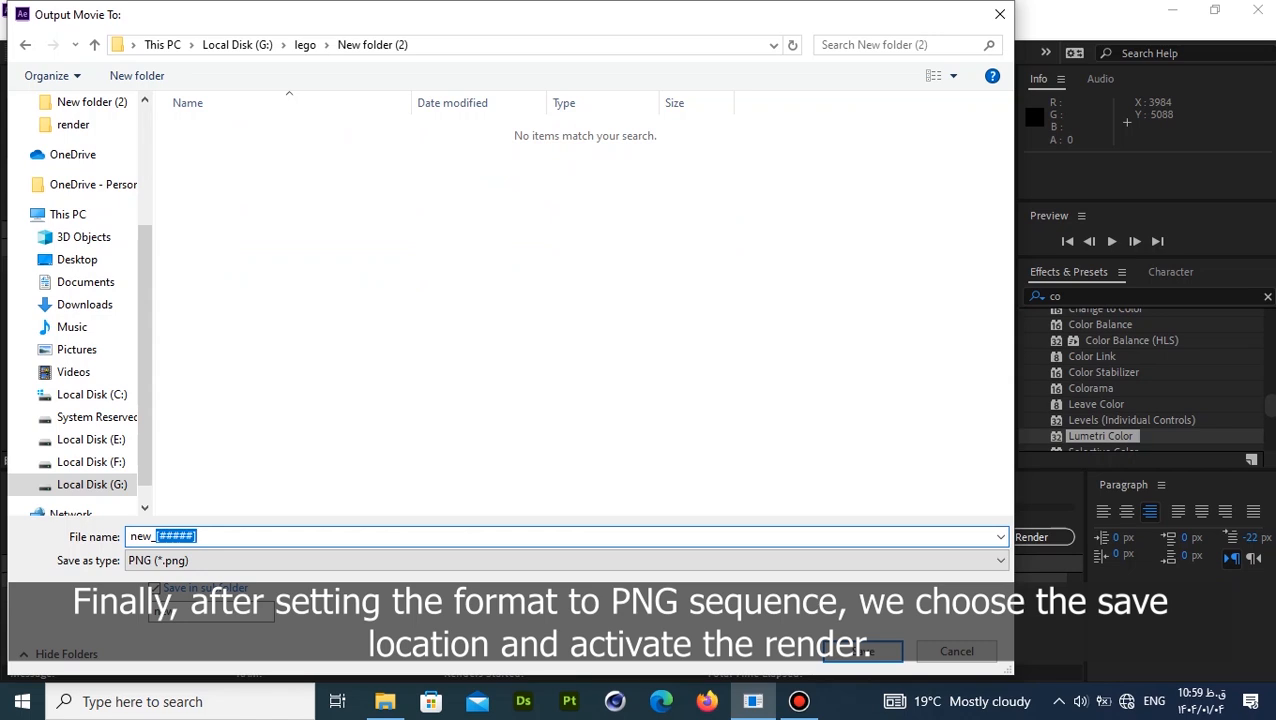
key(BackSpace)
click(862, 651)
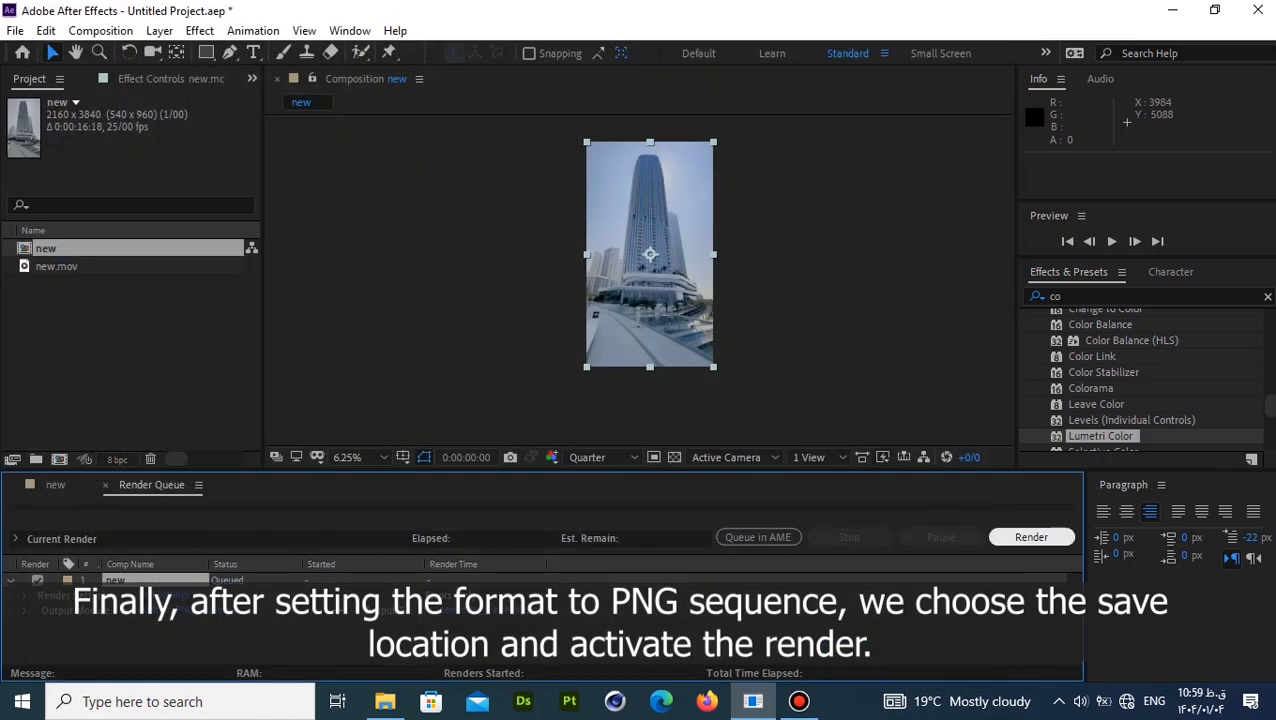
click(1030, 537)
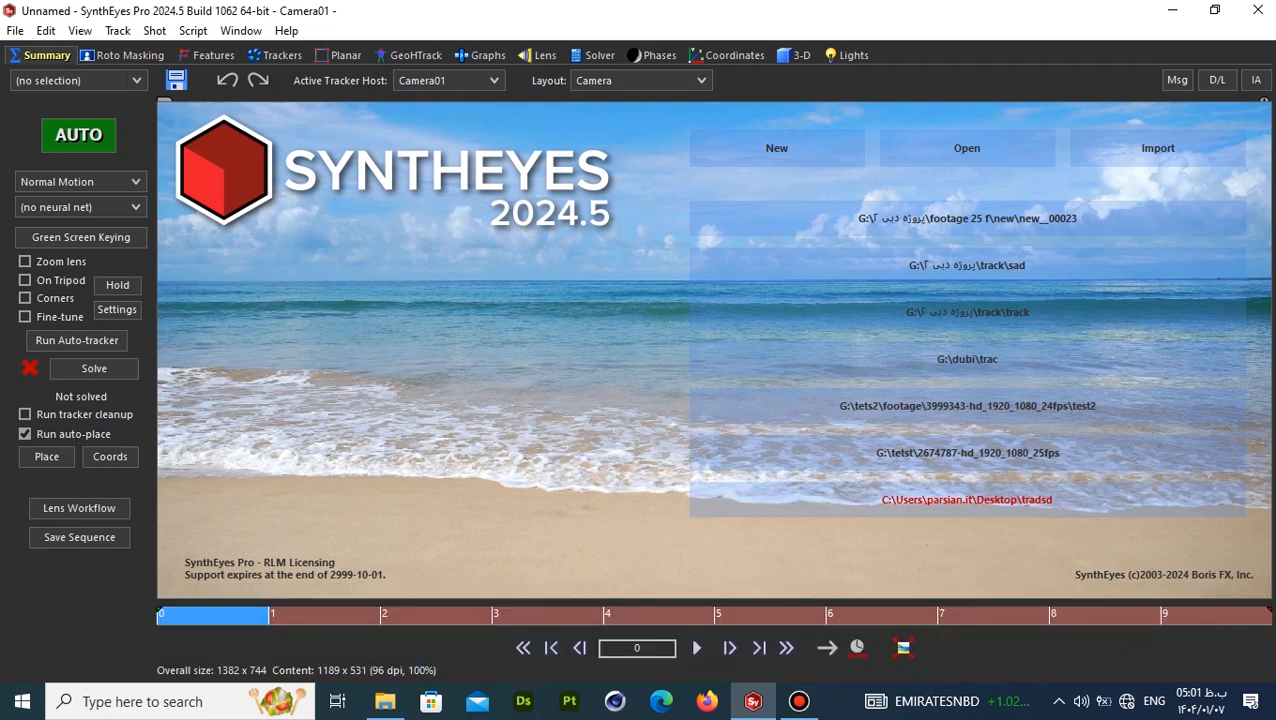
In SynthEyes, open the image sequence starting at new__00023 with 8 bit depth and a frame rate of 25 fps.
click(966, 148)
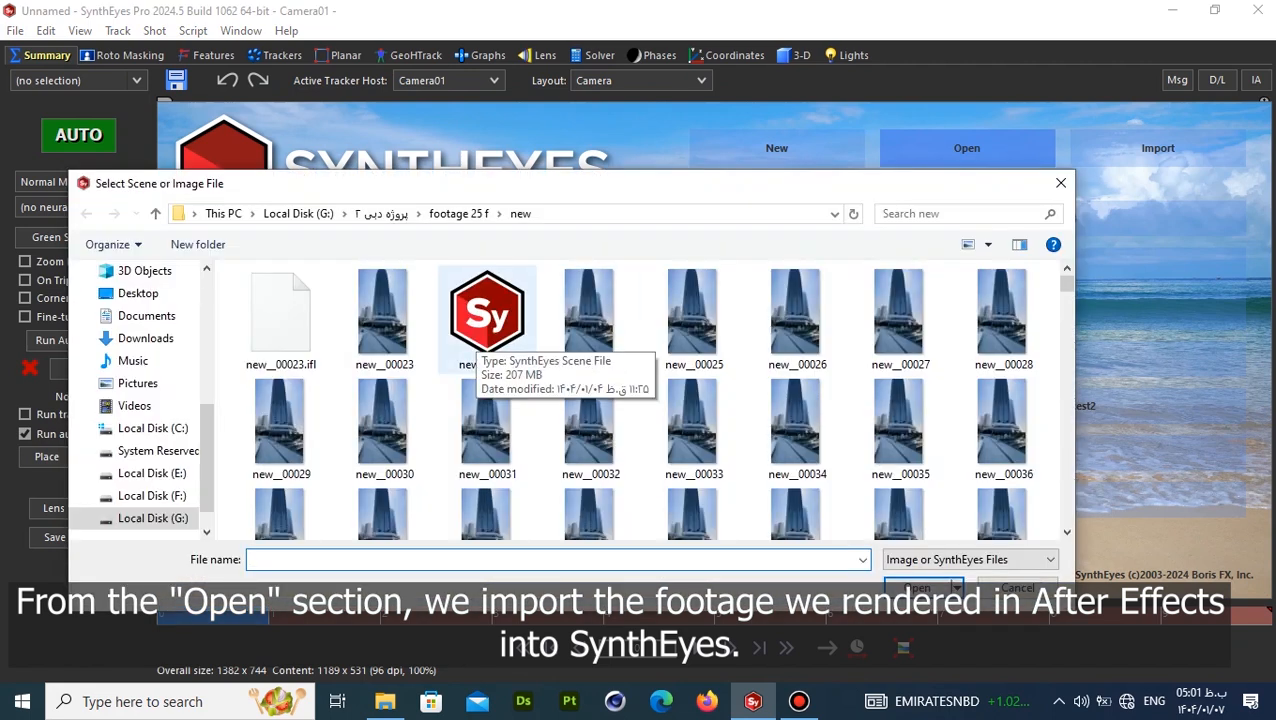
double_click(384, 315)
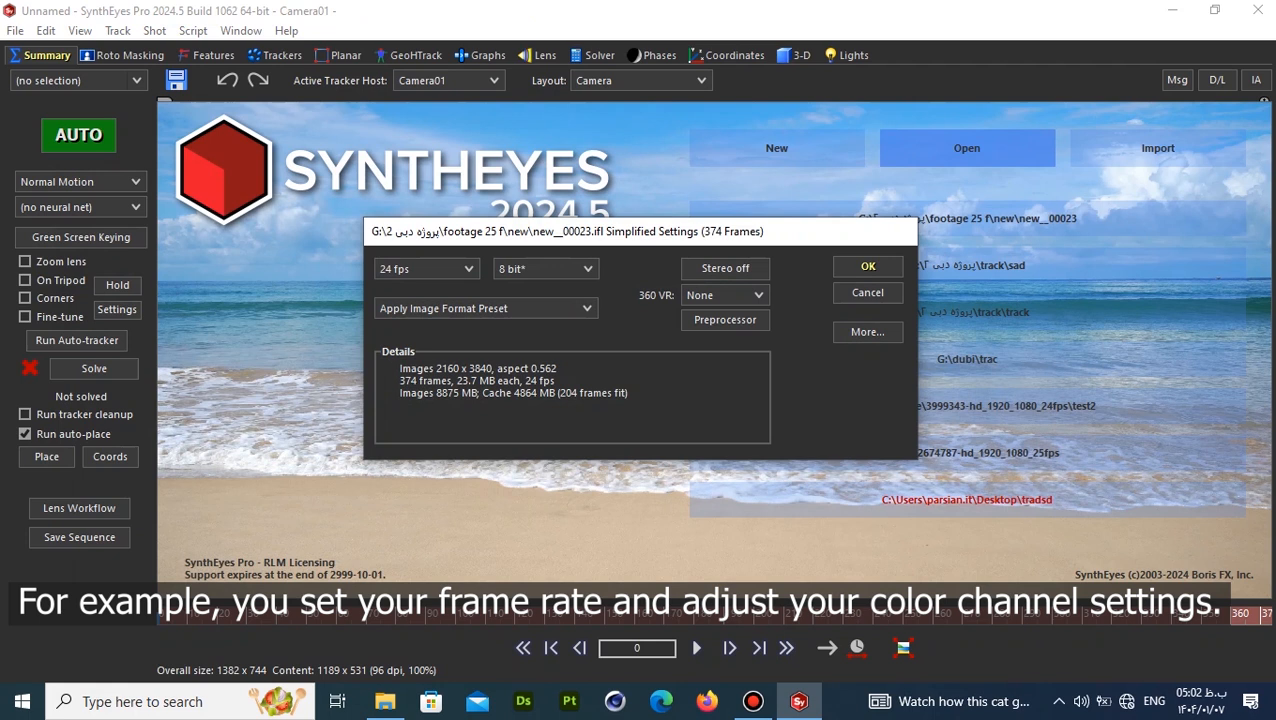
click(576, 268)
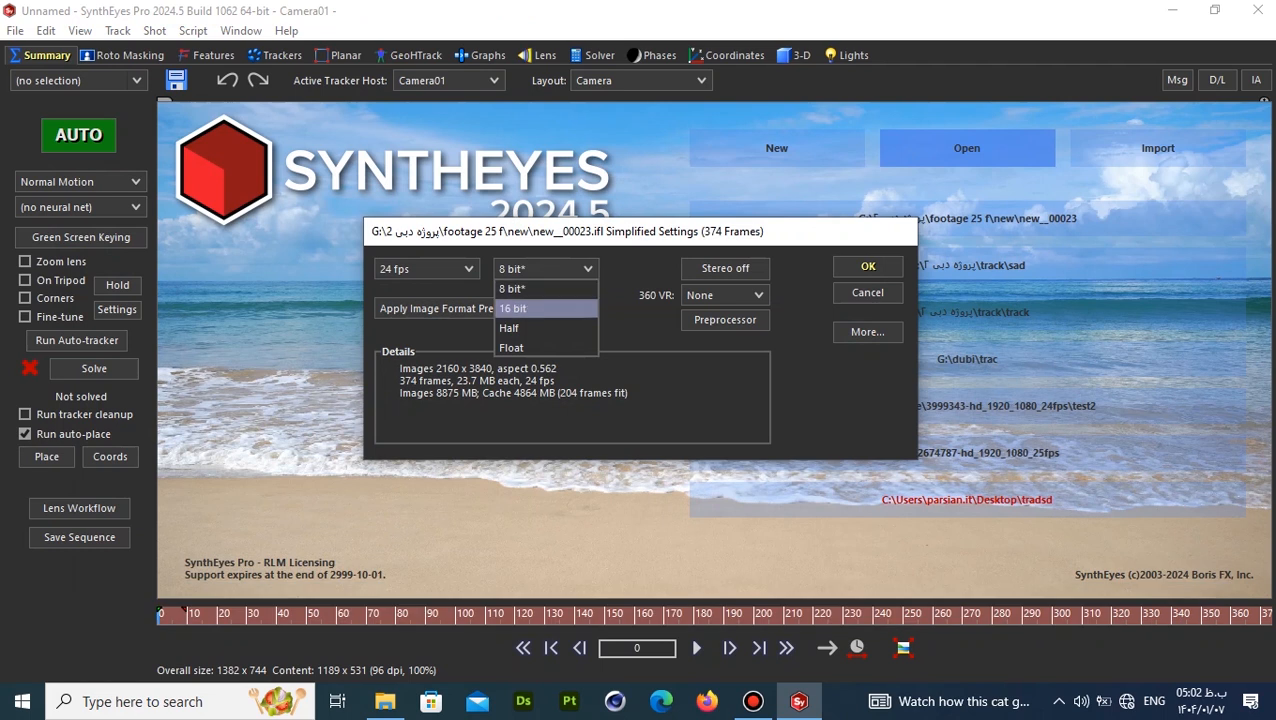
click(545, 288)
click(426, 268)
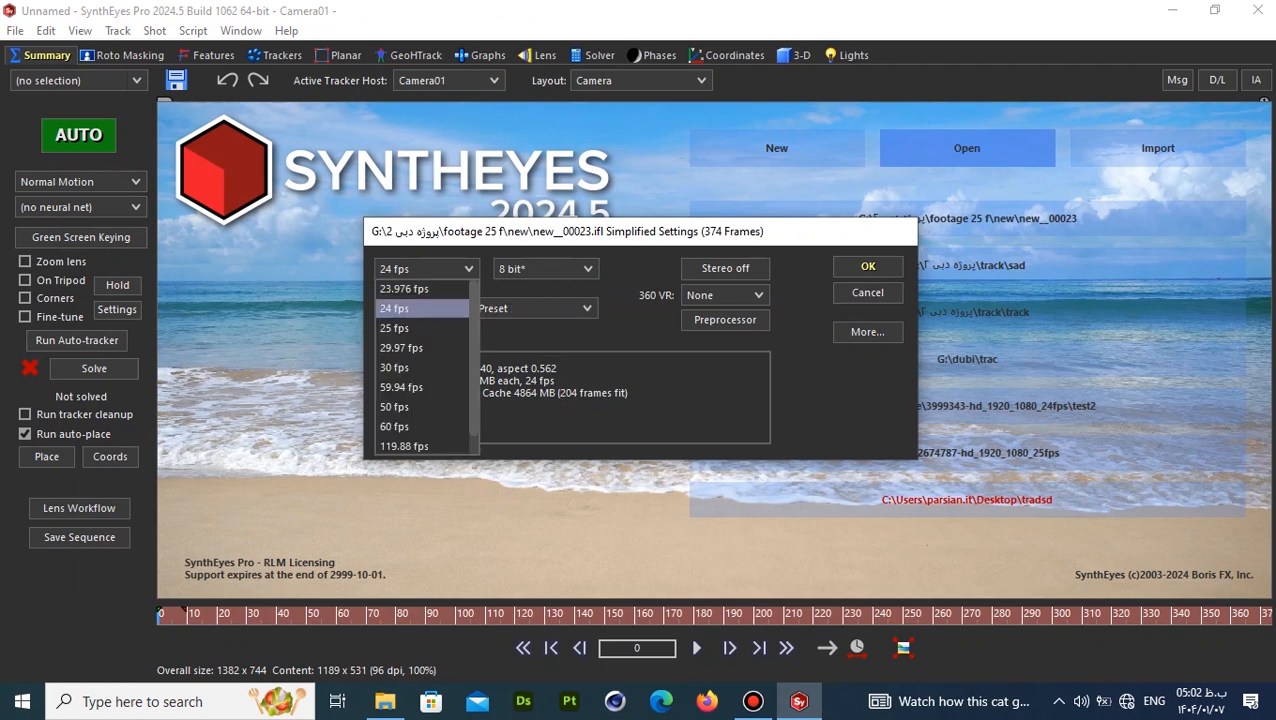
click(422, 328)
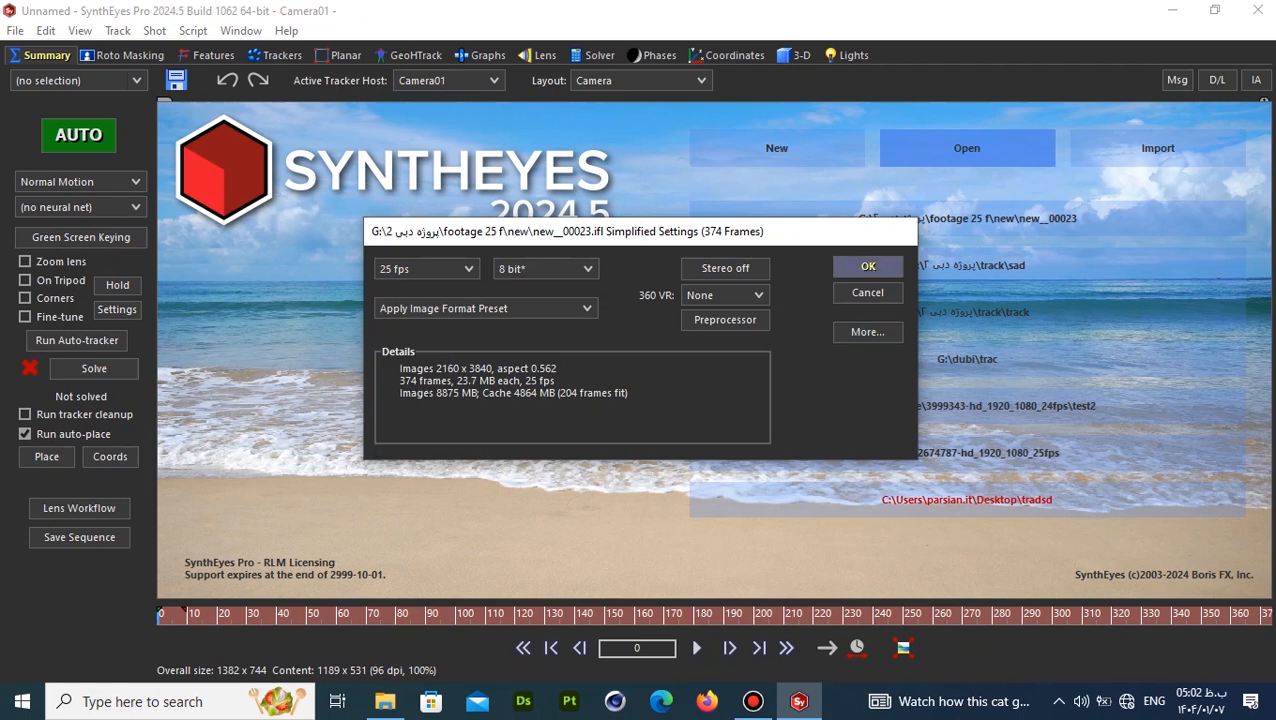
click(868, 266)
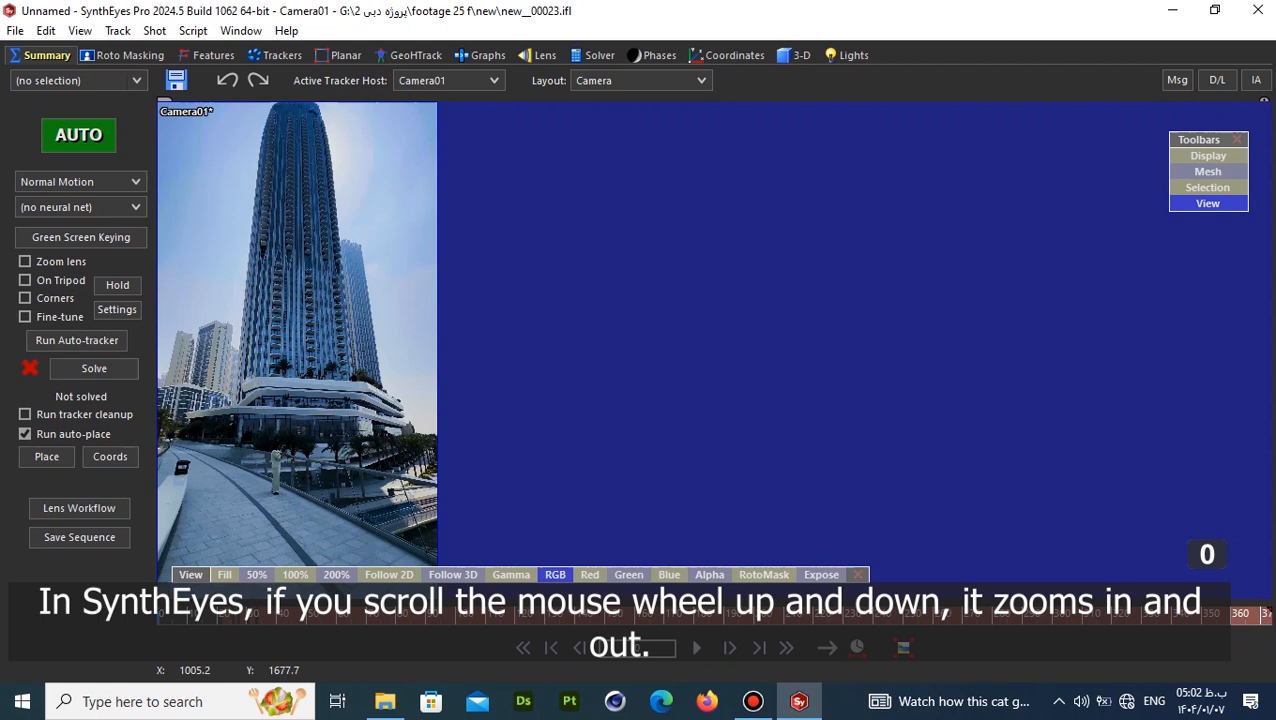
Examine the imported tower footage in the camera view, both close up and as a whole frame.
scroll(297, 335, up, 1)
scroll(284, 319, up, 1)
middle_drag(284, 319, 683, 341)
scroll(664, 341, down, 1)
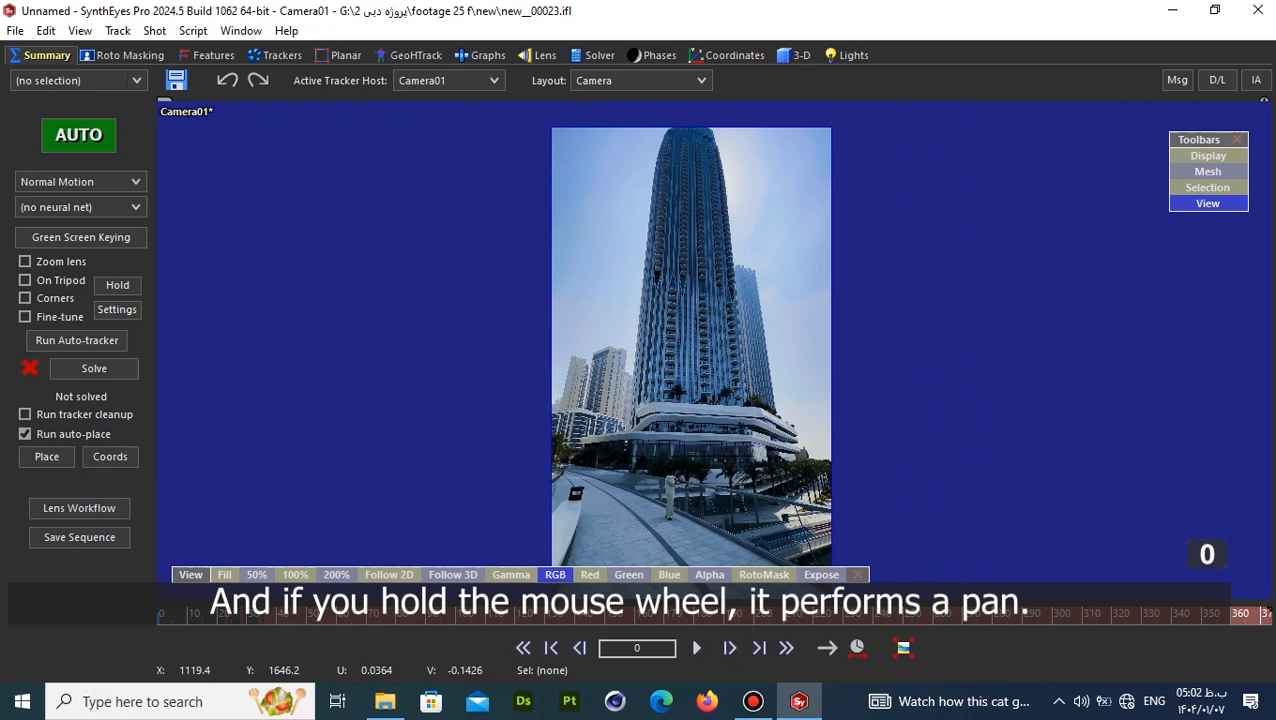
middle_drag(696, 340, 692, 161)
scroll(751, 248, down, 2)
middle_drag(751, 248, 671, 295)
scroll(607, 371, up, 2)
scroll(602, 369, down, 3)
scroll(577, 372, up, 1)
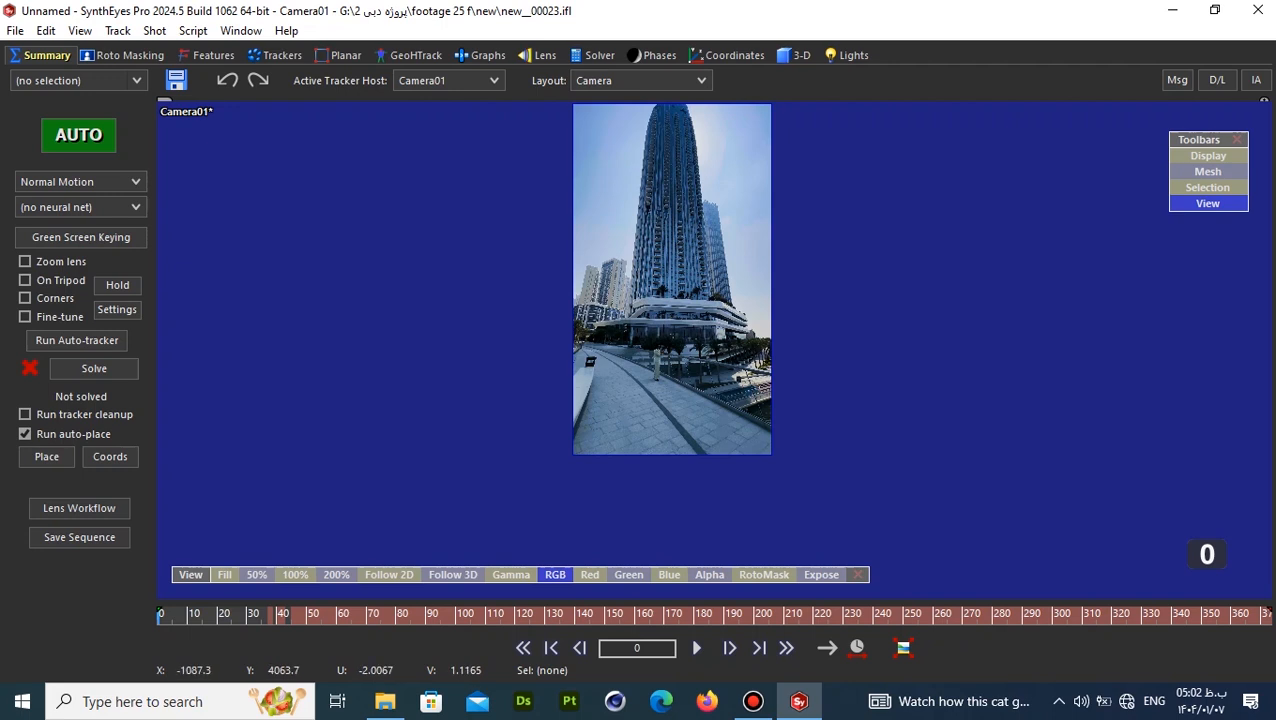
Check the opening frames of the shot, return to frame 0 and run the automatic tracking and solve.
mouse_move(159, 613)
mouse_down()
mouse_move(269, 613)
mouse_move(174, 613)
mouse_up()
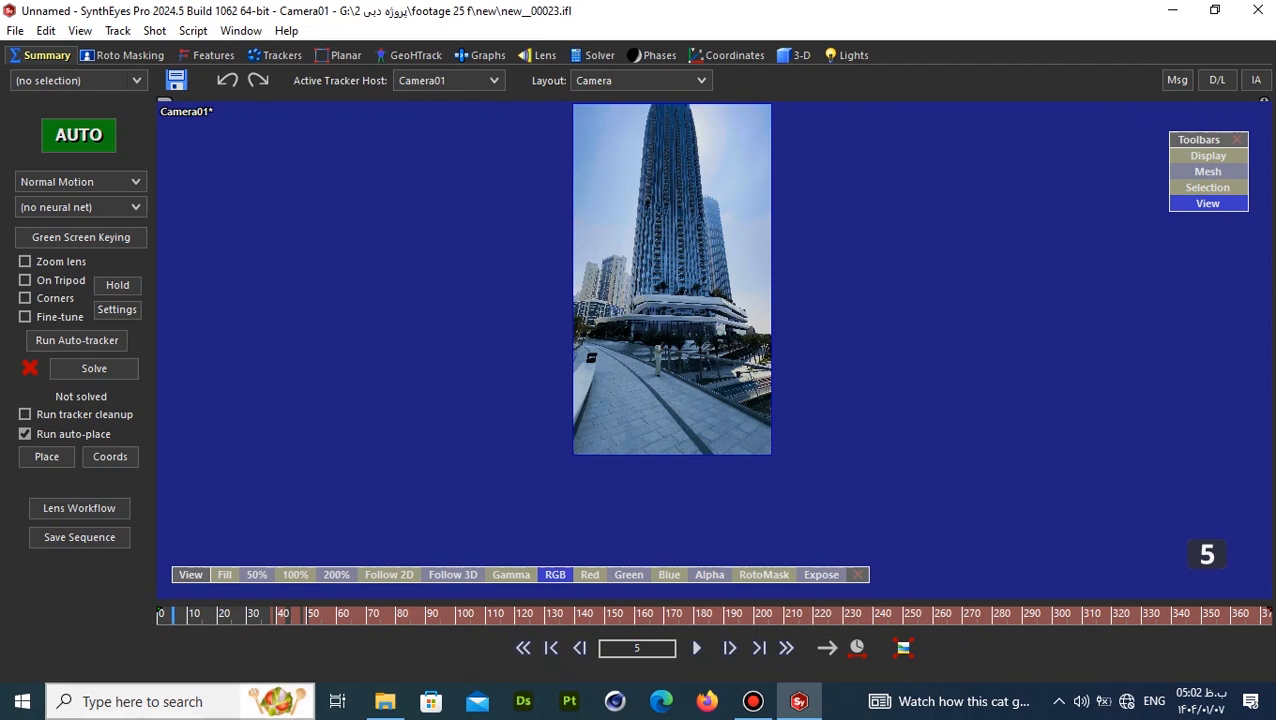
middle_drag(614, 298, 521, 345)
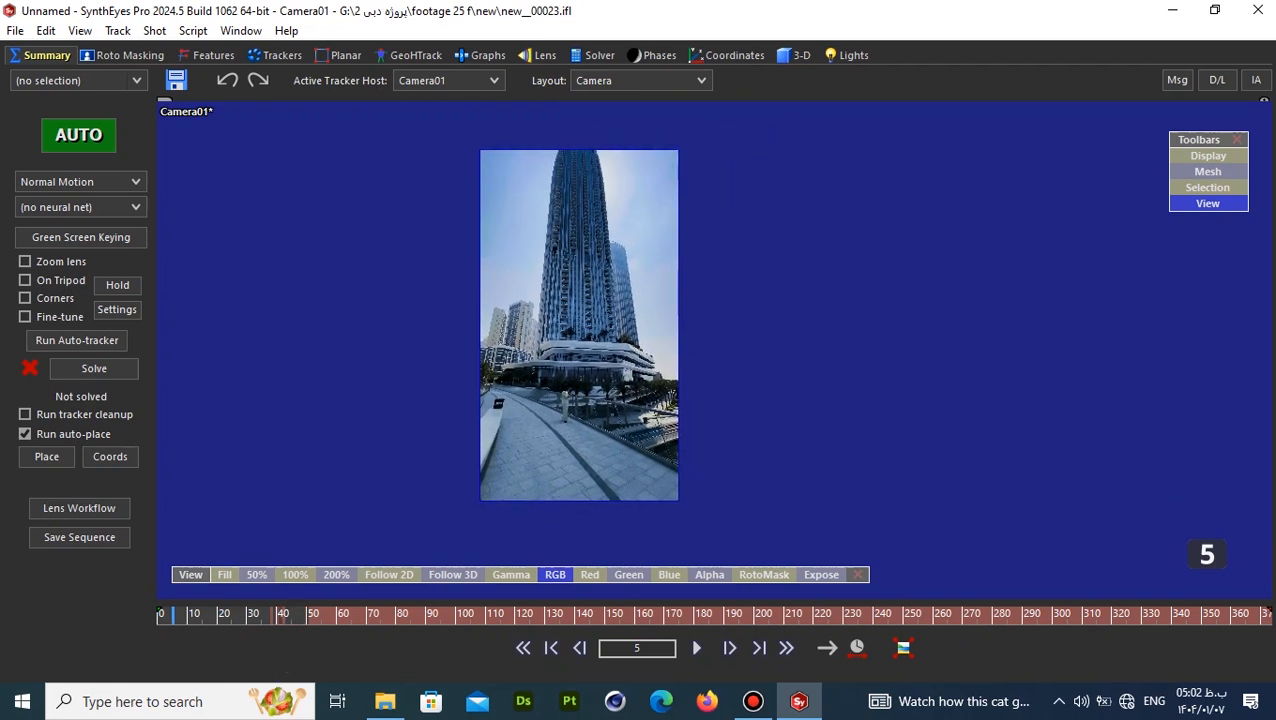
key(space)
mouse_move(163, 614)
mouse_down()
mouse_move(197, 614)
mouse_move(160, 614)
mouse_up()
scroll(304, 261, up, 3)
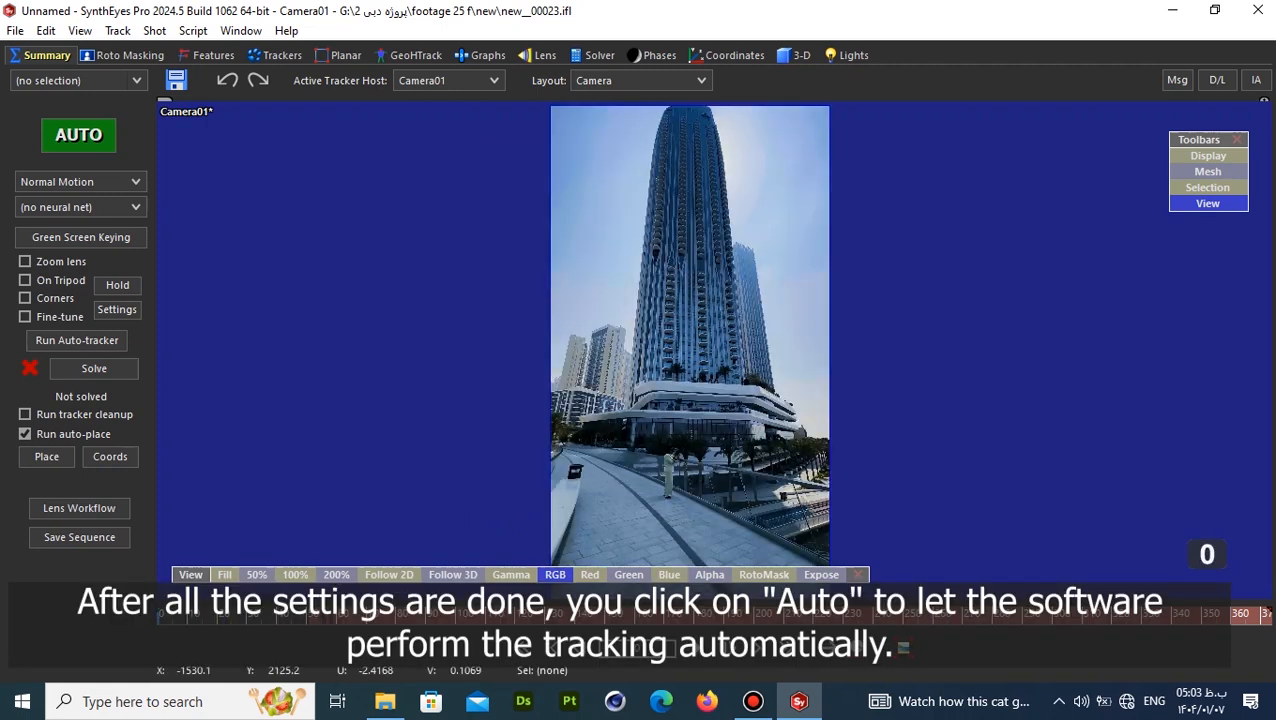
scroll(538, 328, down, 2)
scroll(631, 361, up, 2)
mouse_move(654, 349)
middle_down()
mouse_move(654, 246)
mouse_move(648, 333)
middle_up()
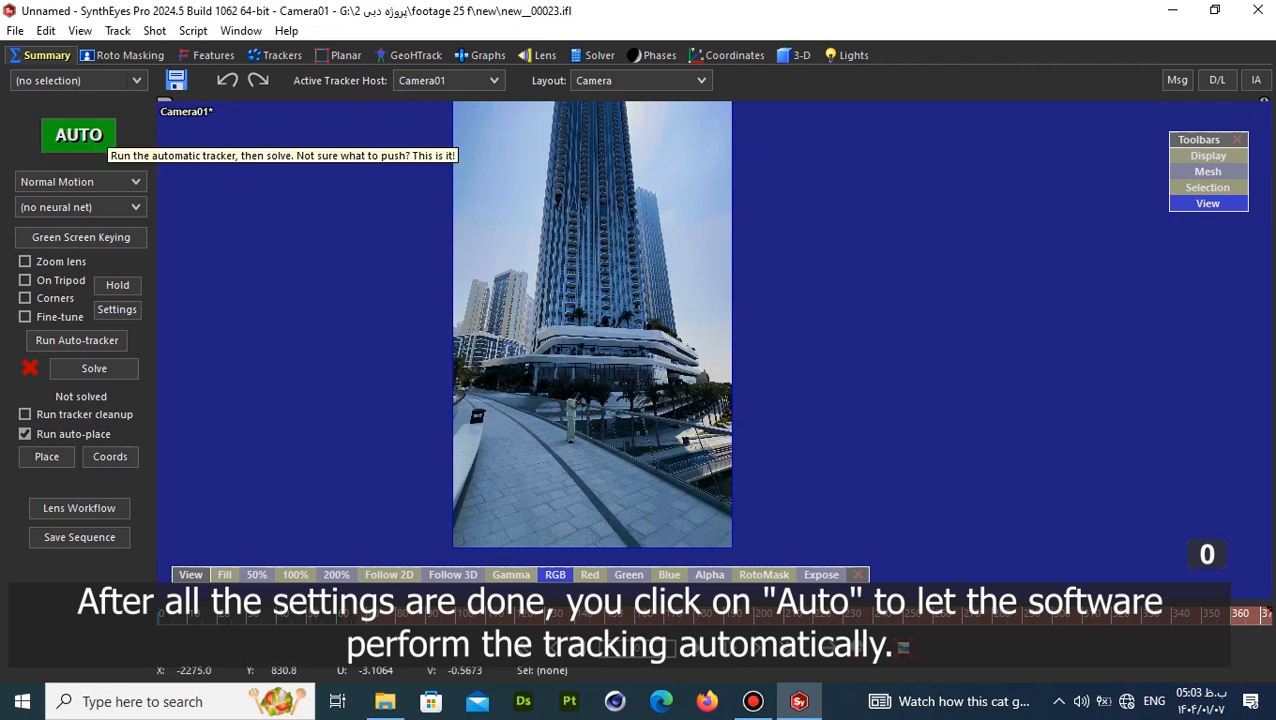
click(90, 136)
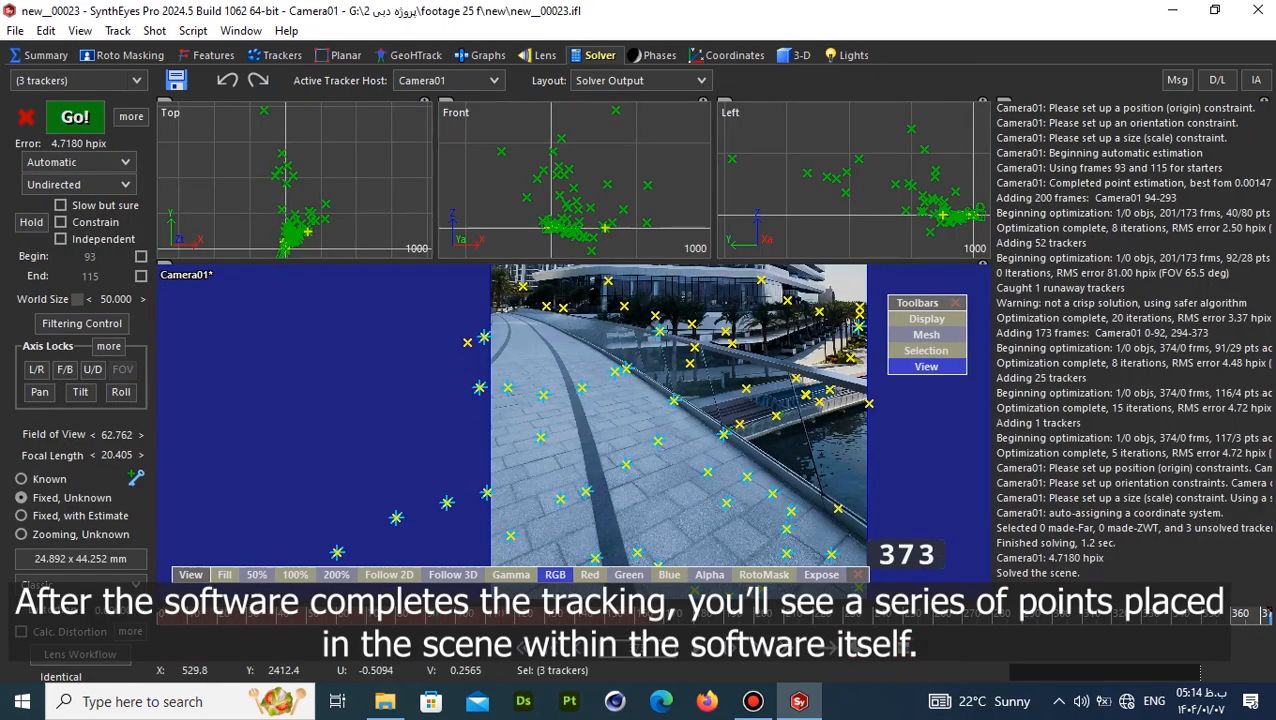
Examine the solved tracker points on the walkway, the tower facade and the building's base at frame 373.
scroll(543, 337, down, 3)
middle_drag(543, 337, 523, 447)
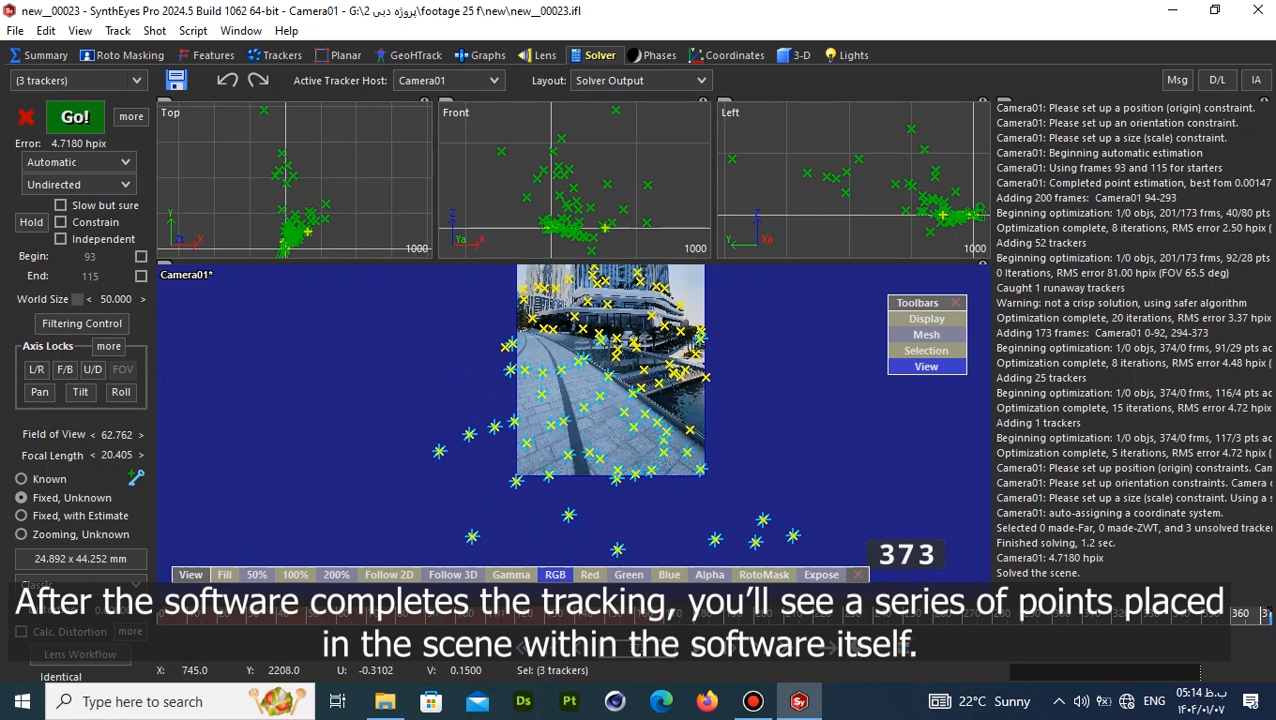
scroll(577, 355, up, 4)
middle_drag(557, 280, 577, 461)
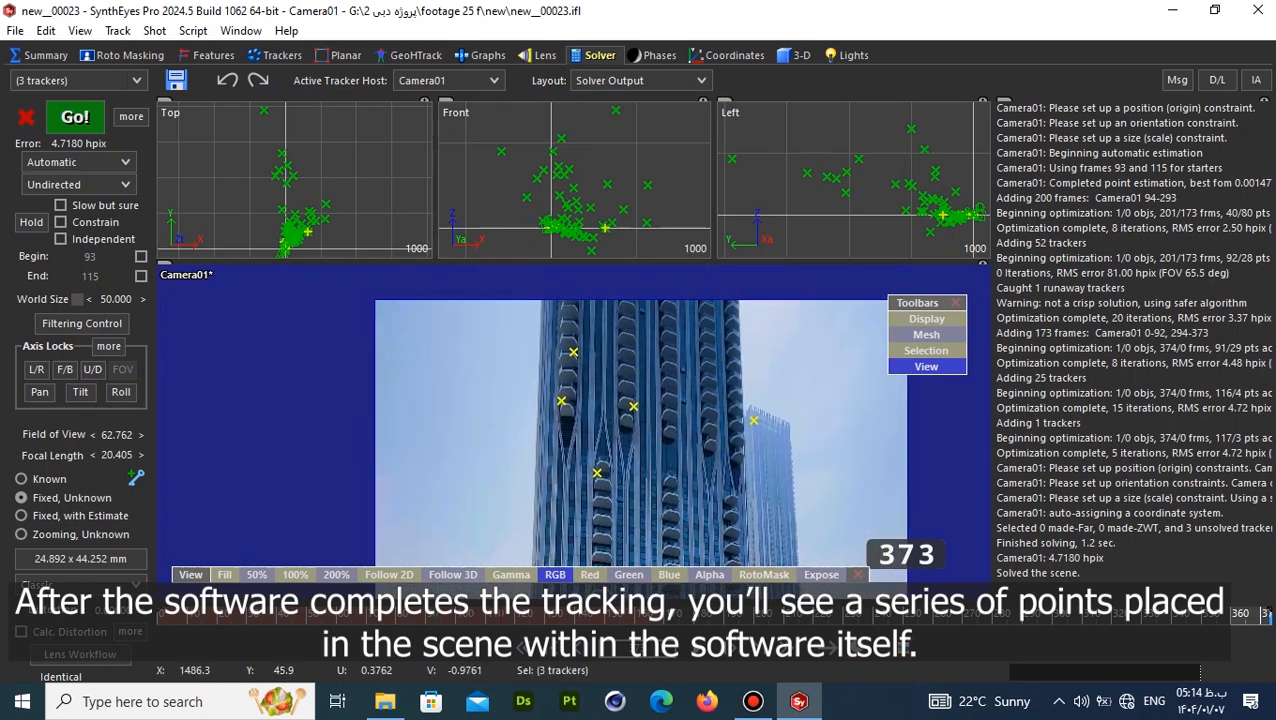
middle_drag(669, 494, 680, 290)
middle_drag(632, 450, 670, 365)
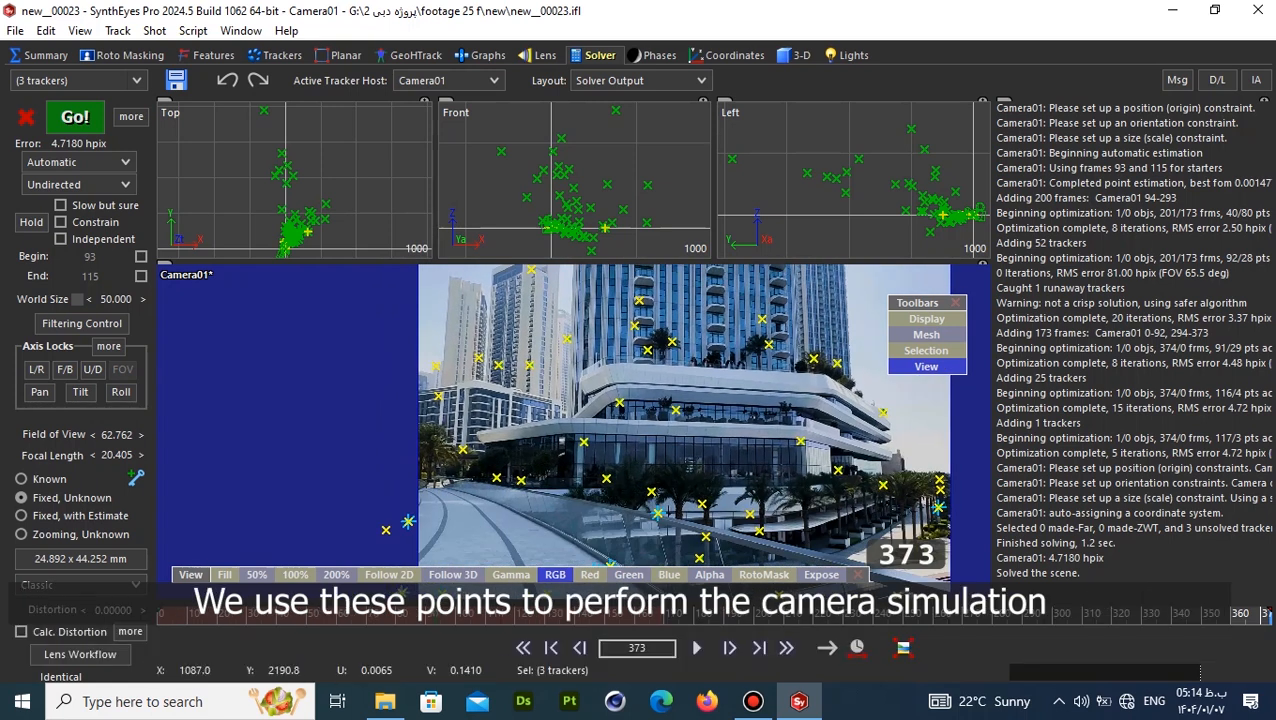
middle_drag(560, 400, 528, 484)
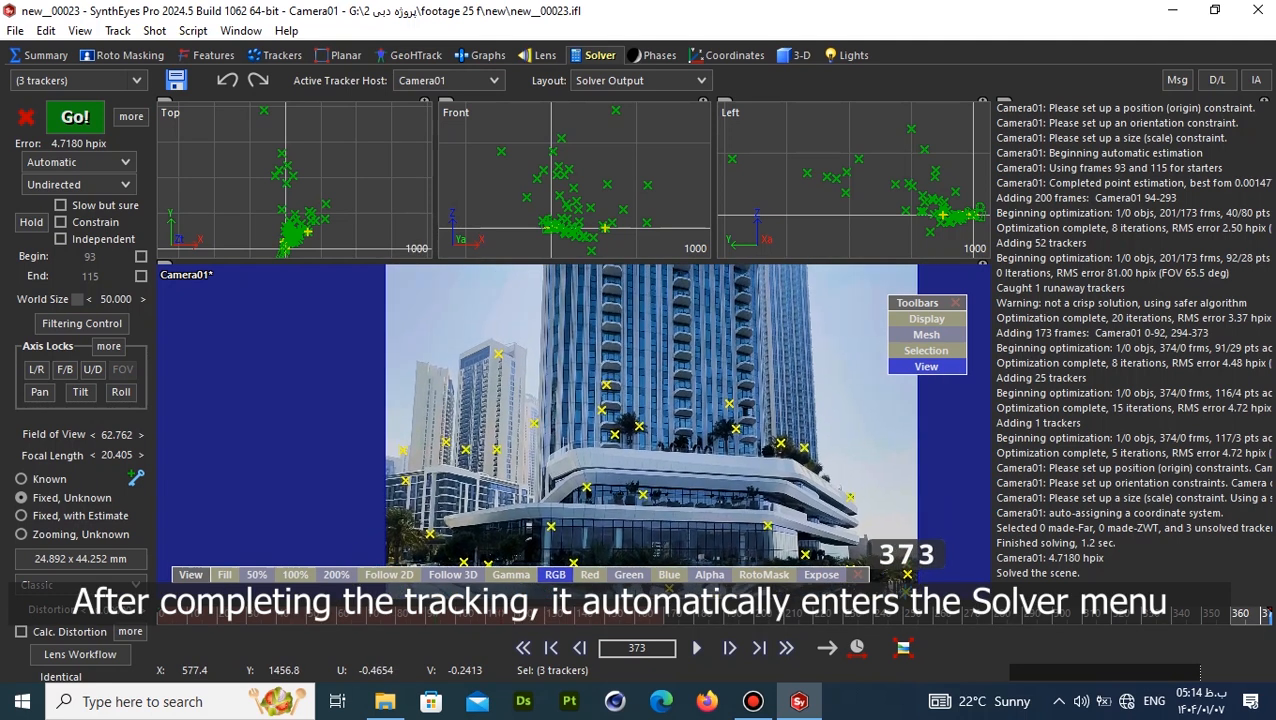
middle_drag(528, 420, 529, 491)
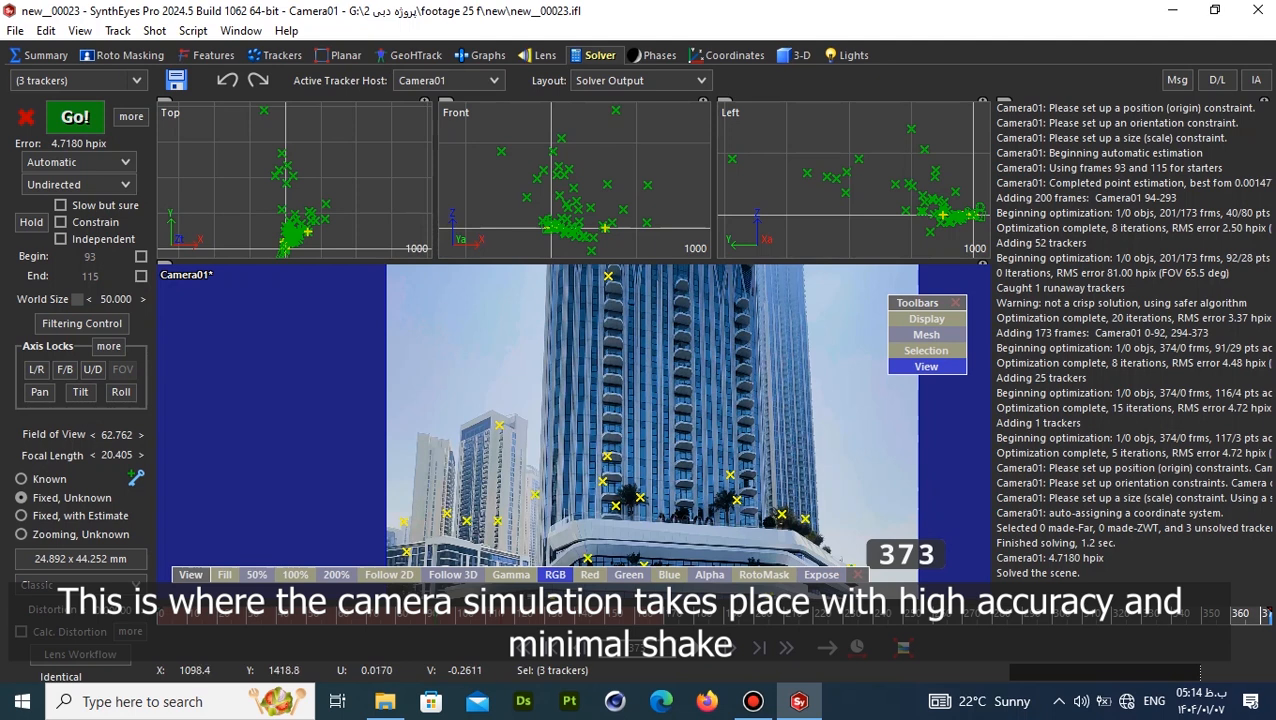
middle_drag(654, 470, 690, 352)
middle_drag(693, 500, 705, 401)
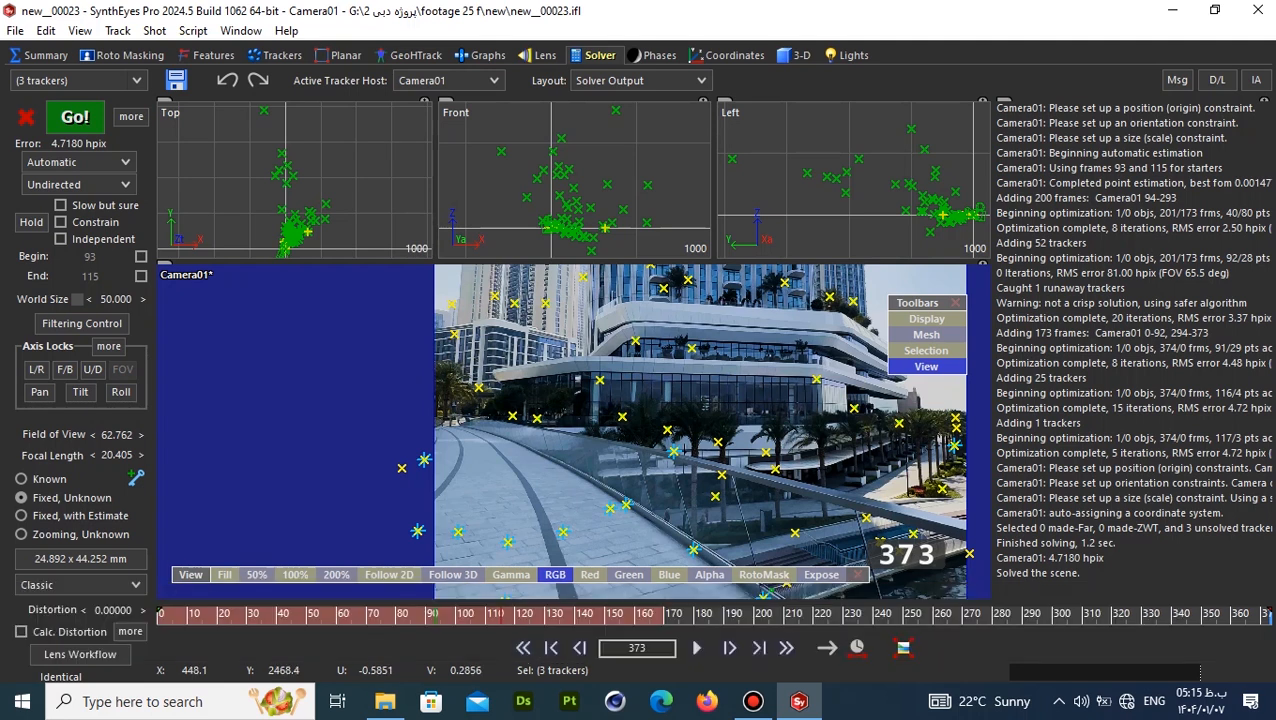
Set the solving mode to Refine and solve the camera again.
middle_drag(593, 514, 520, 422)
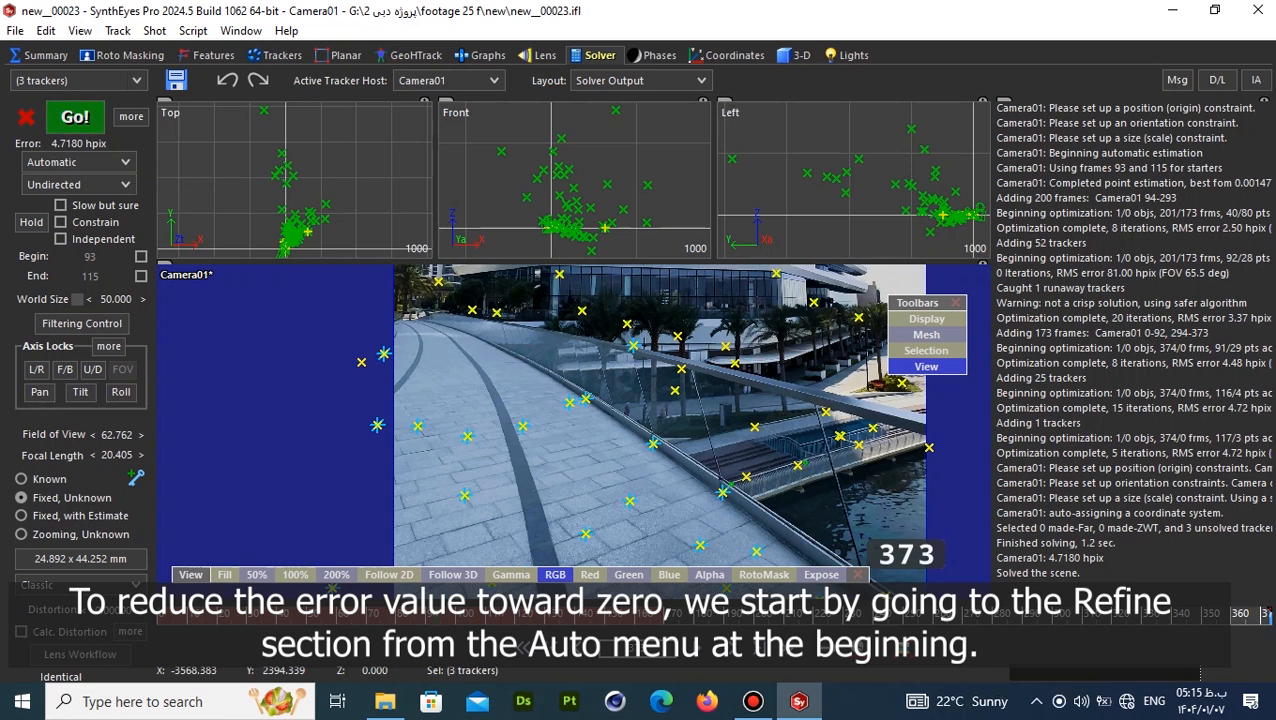
click(110, 162)
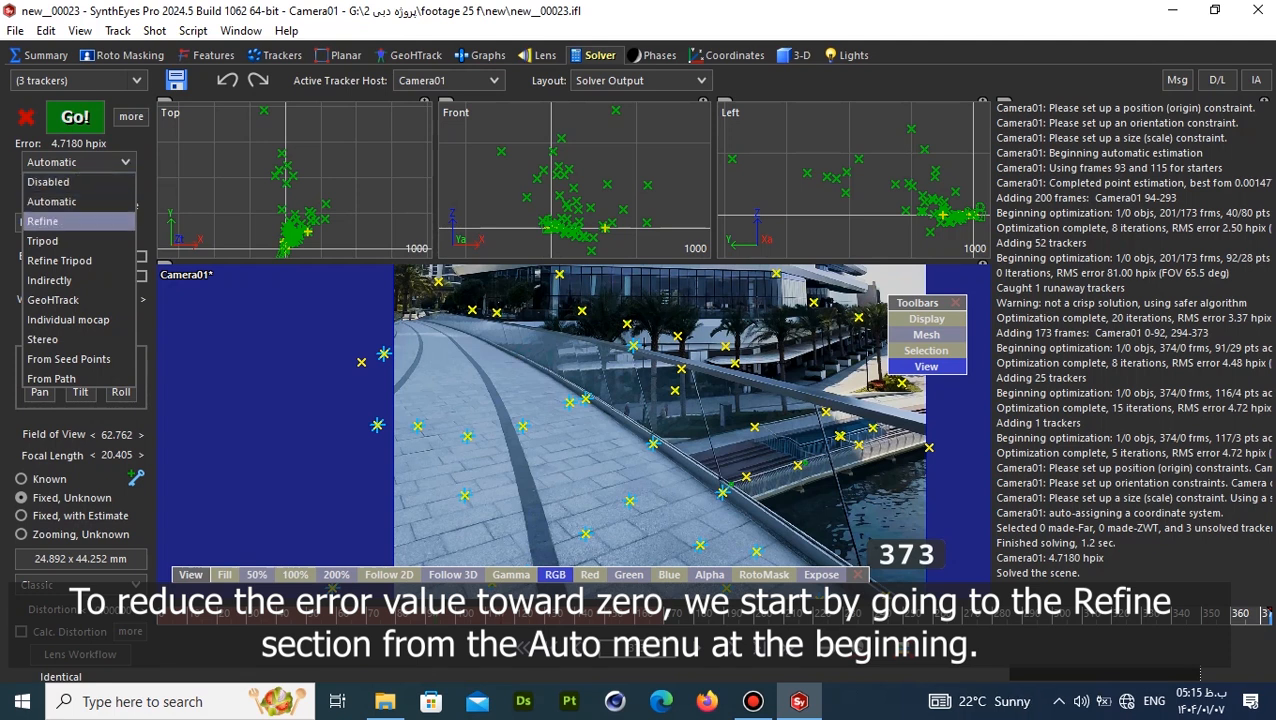
click(42, 221)
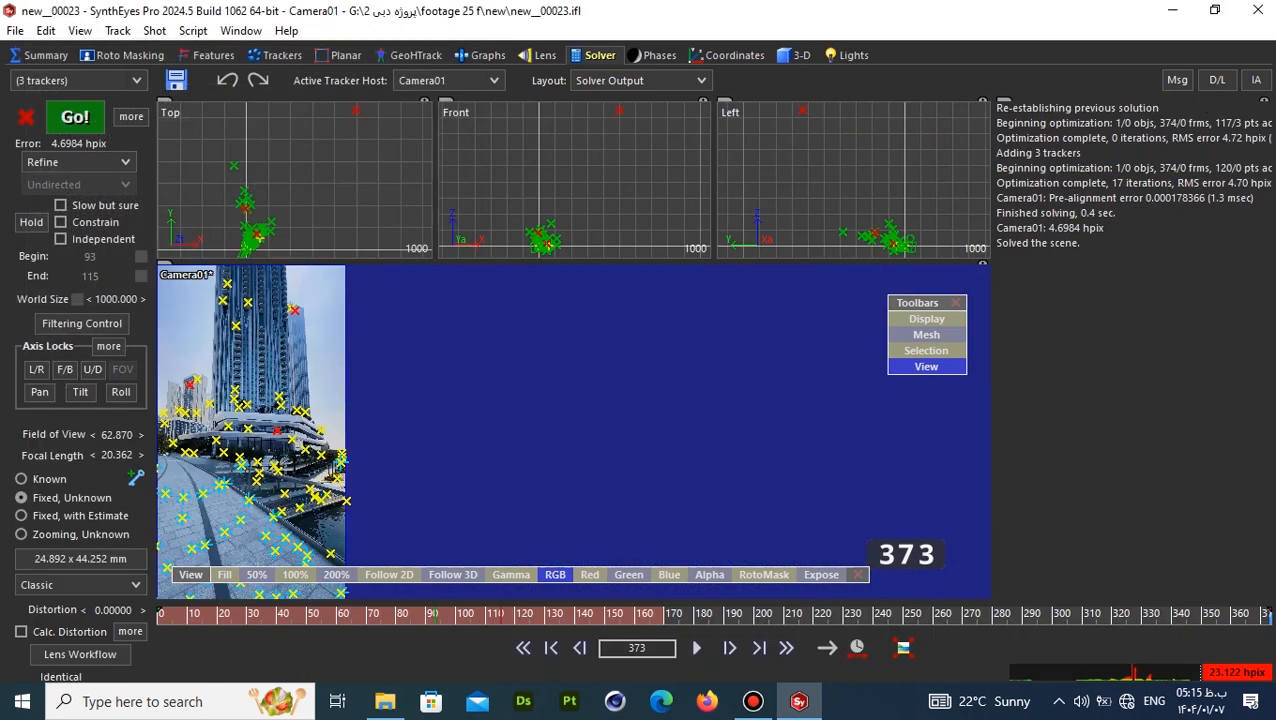
Examine the refined tracker points on the walkway, railing and building at frame 373, both close up and as a whole frame.
middle_drag(443, 394, 573, 374)
scroll(550, 392, down, 1)
scroll(532, 405, up, 1)
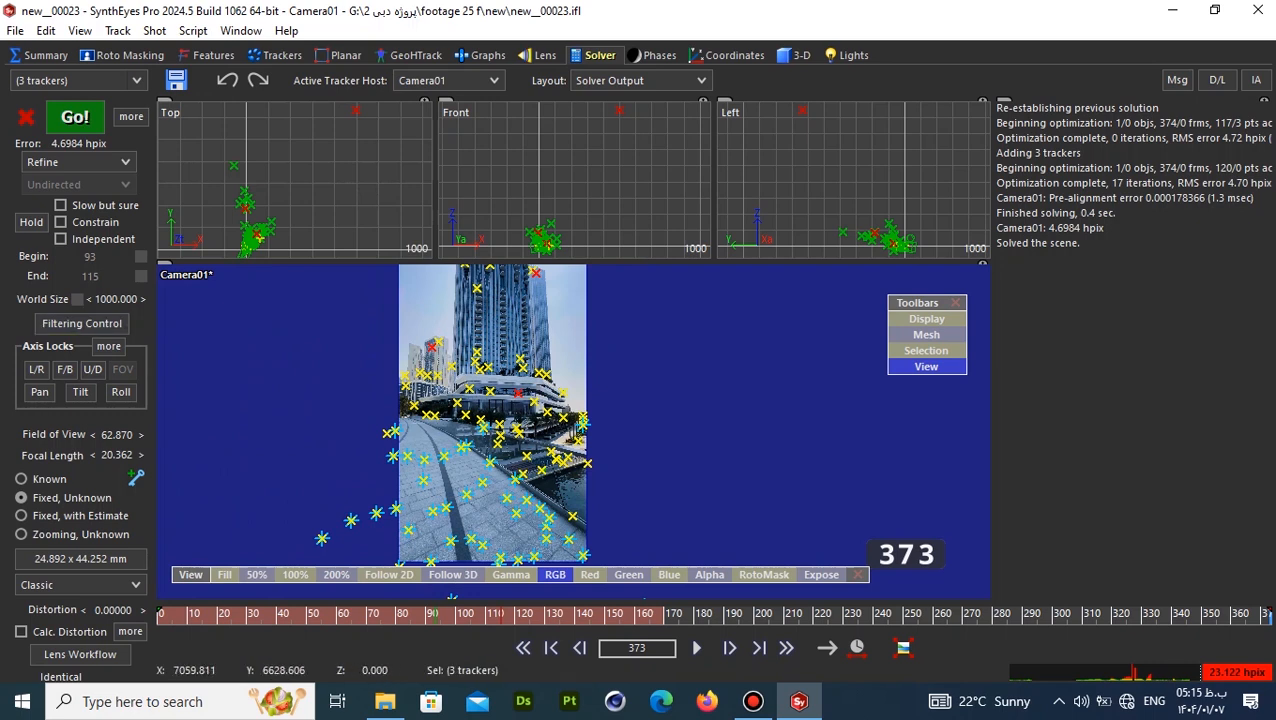
scroll(467, 515, up, 3)
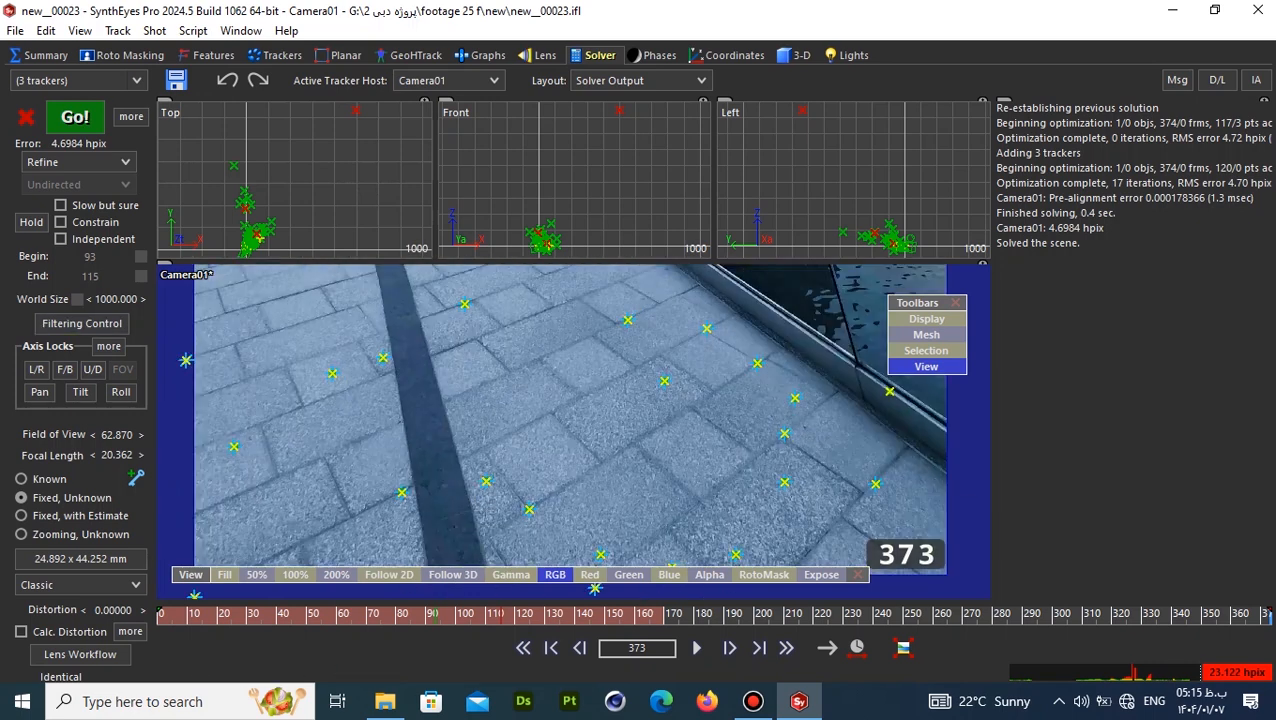
scroll(595, 535, down, 4)
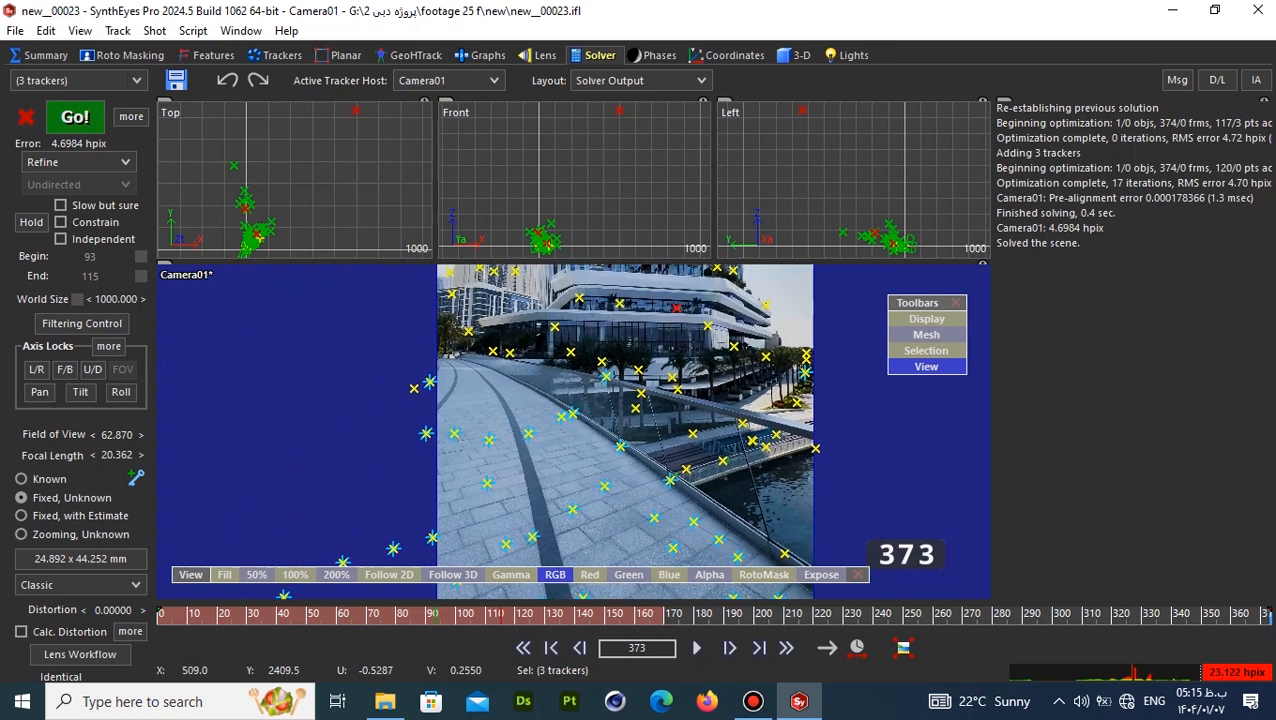
scroll(459, 308, up, 2)
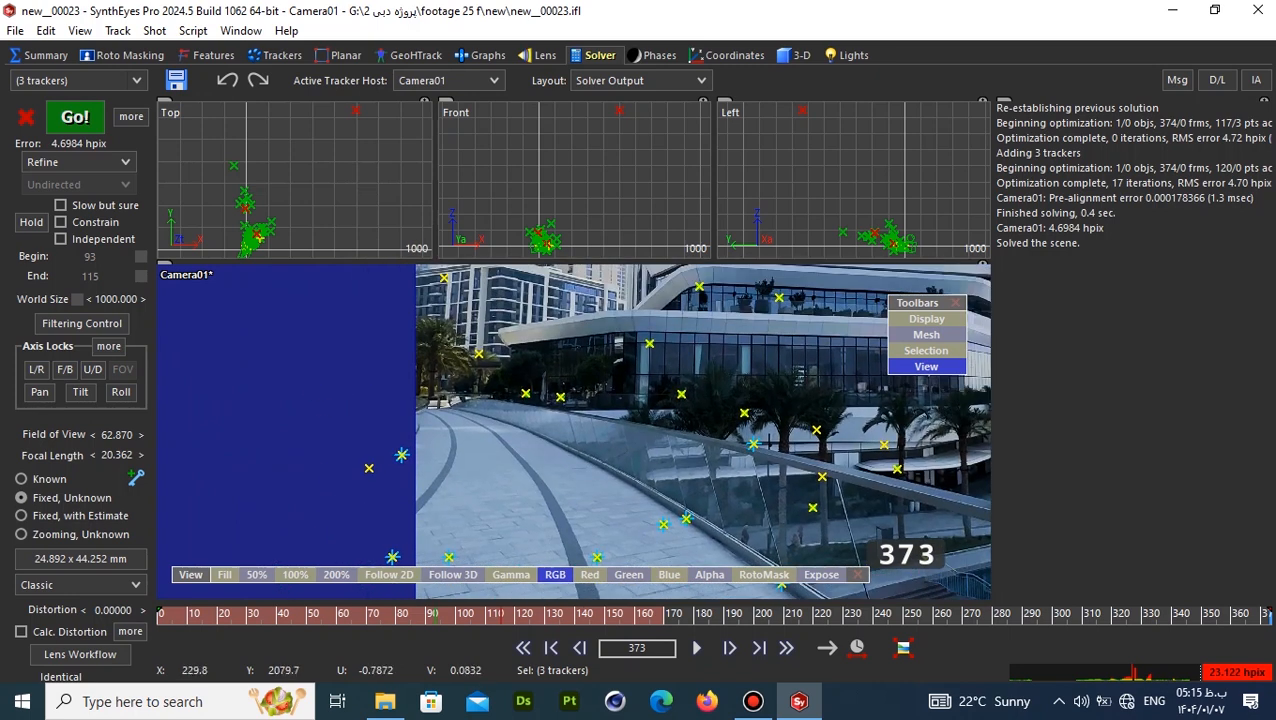
scroll(498, 380, down, 2)
middle_drag(535, 450, 535, 388)
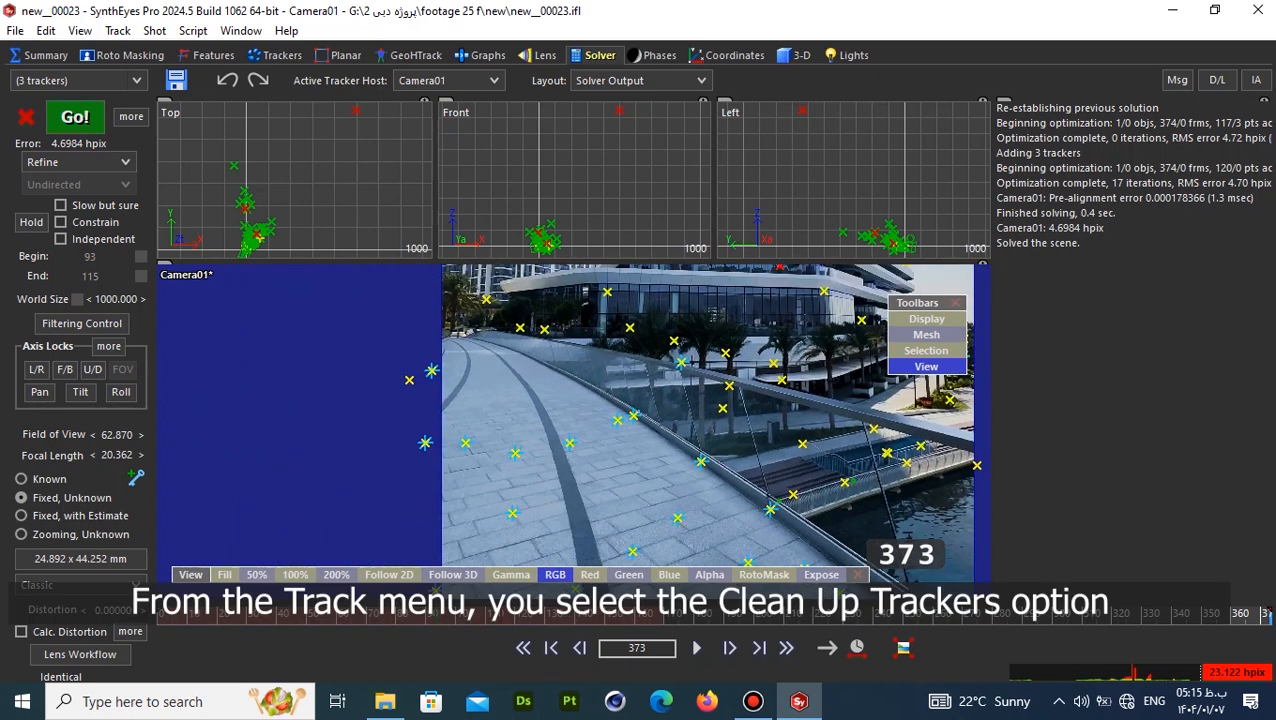
Clean up the auto trackers with Bad Frames, Far-ish, Short-Lived, High-error, Unsolved and Clear All Blips enabled, and re-solve the scene.
click(118, 30)
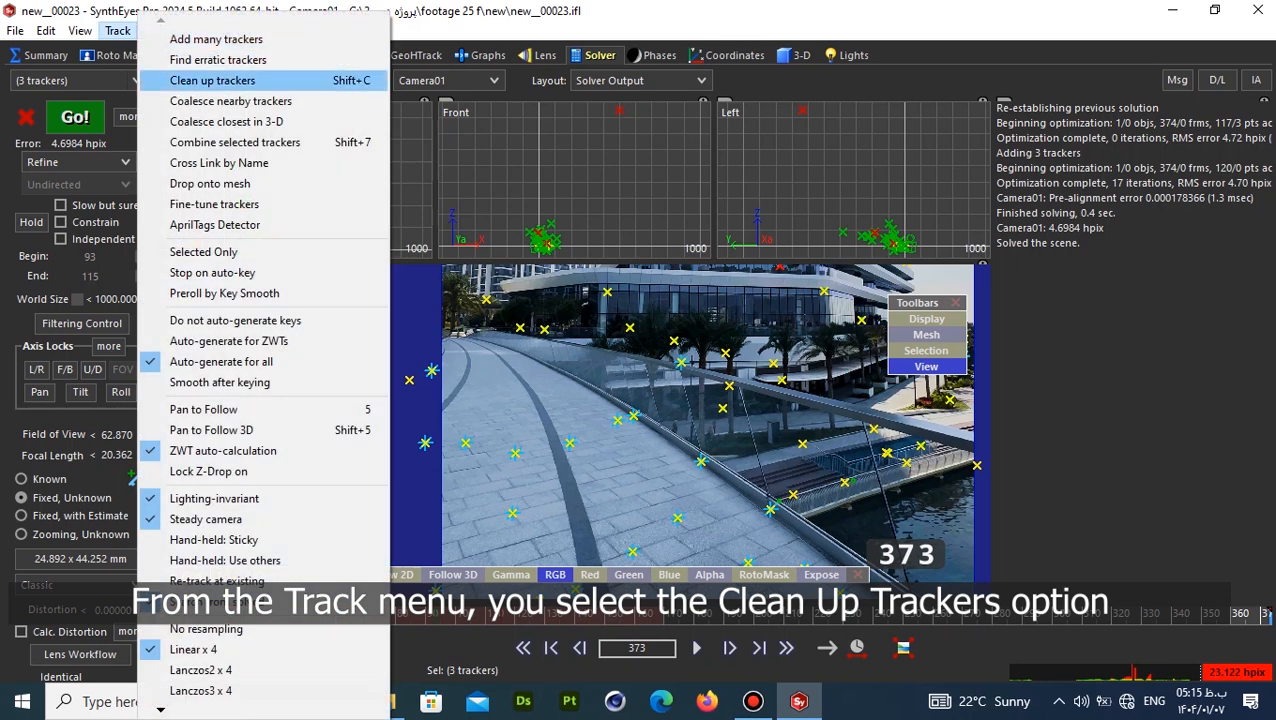
click(212, 80)
drag(677, 176, 1012, 201)
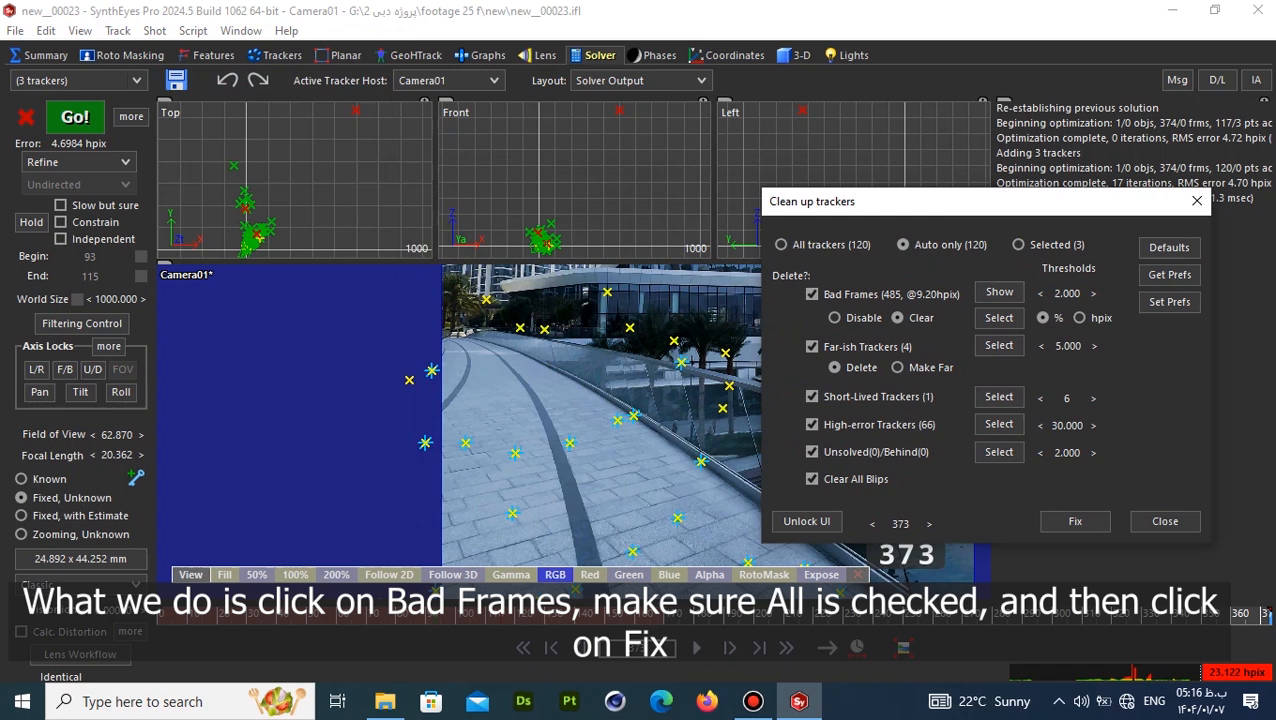
click(1075, 521)
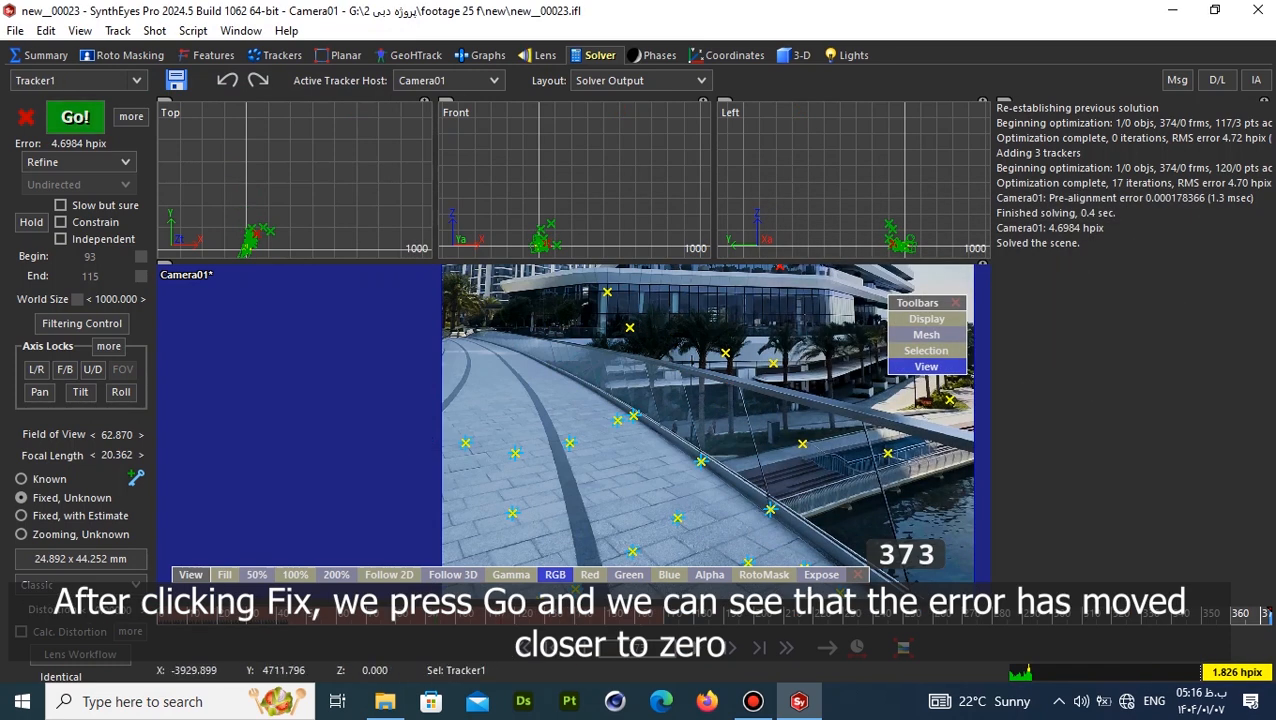
click(75, 117)
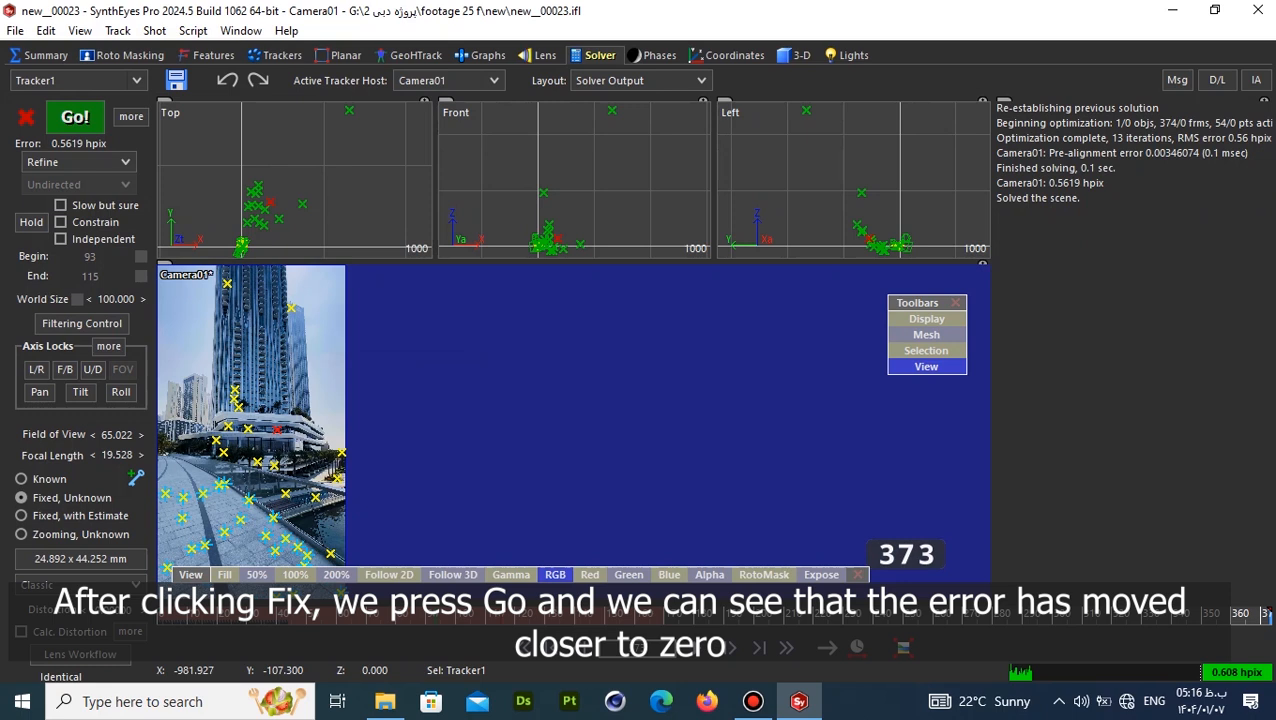
At frame 303, clean up the auto trackers again with Bad Frames disabled, and re-solve the scene.
middle_drag(277, 429, 532, 390)
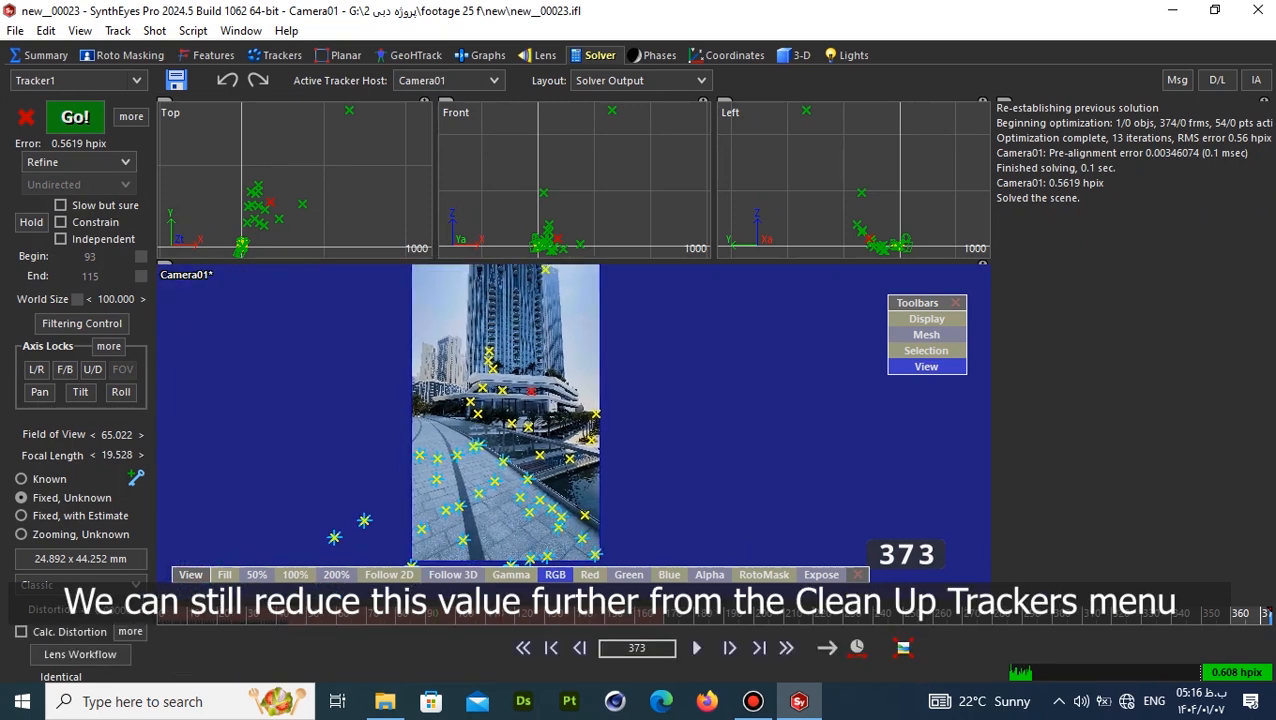
drag(1268, 614, 1069, 614)
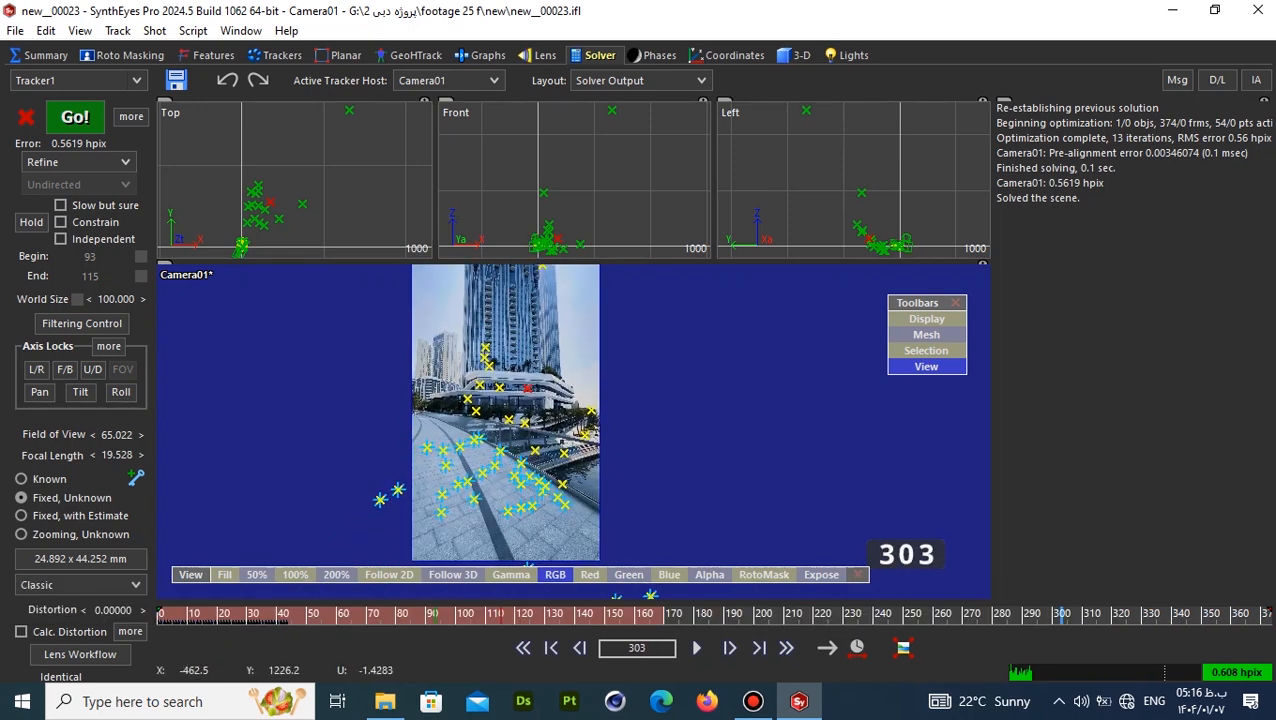
key(shift+c)
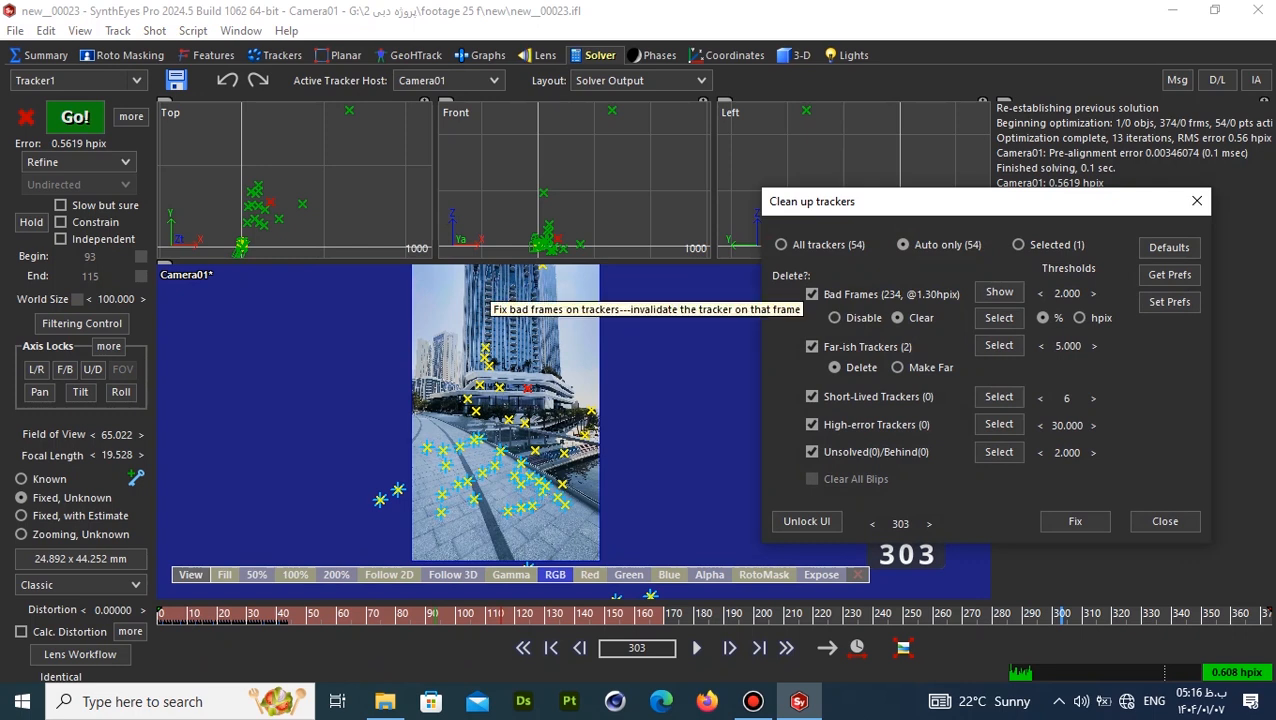
click(812, 294)
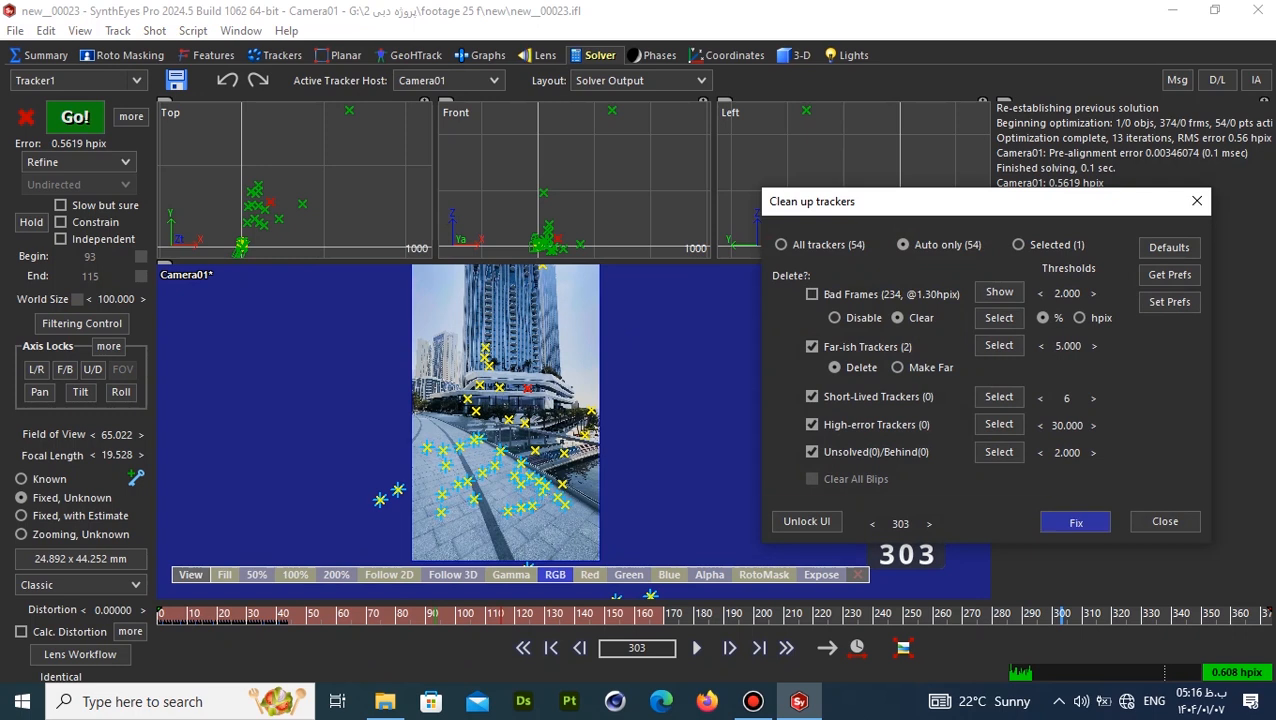
click(1075, 521)
click(75, 117)
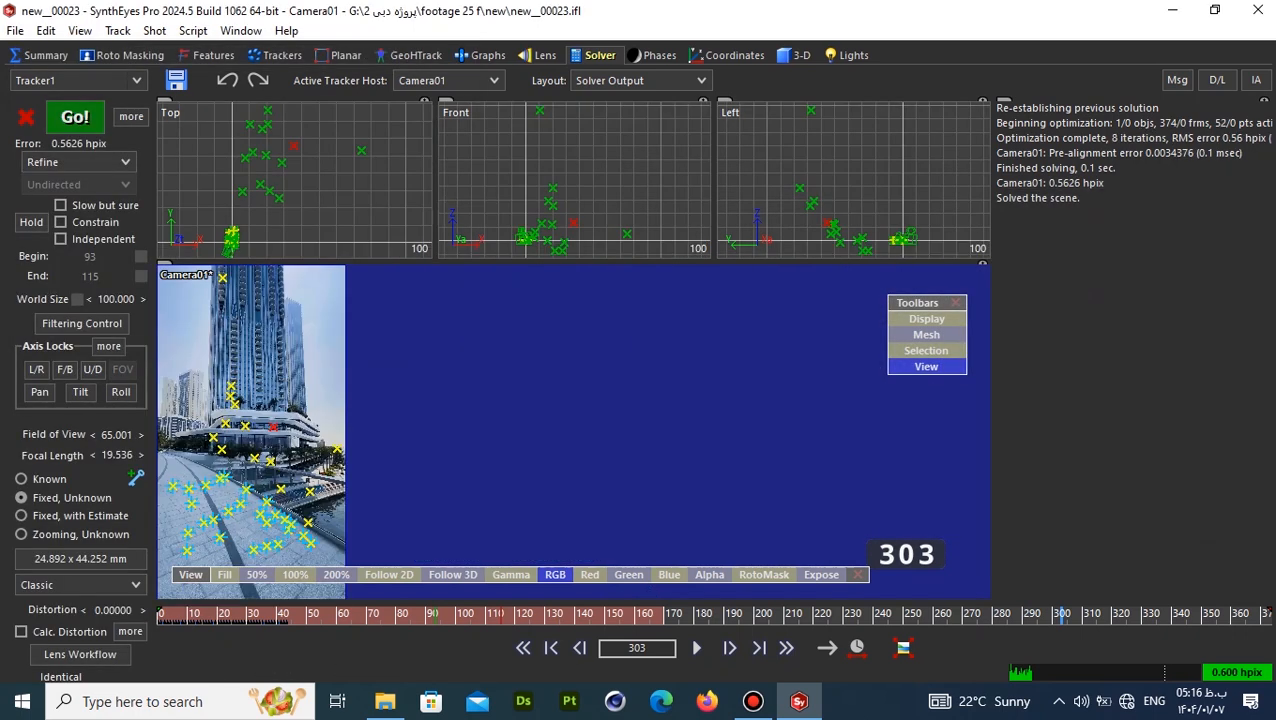
Deselect the tracker and examine the remaining solved points on the paving, railing and building at frame 303.
middle_drag(321, 428, 570, 449)
scroll(520, 521, up, 2)
middle_drag(506, 515, 760, 513)
scroll(738, 439, down, 1)
middle_drag(738, 439, 736, 505)
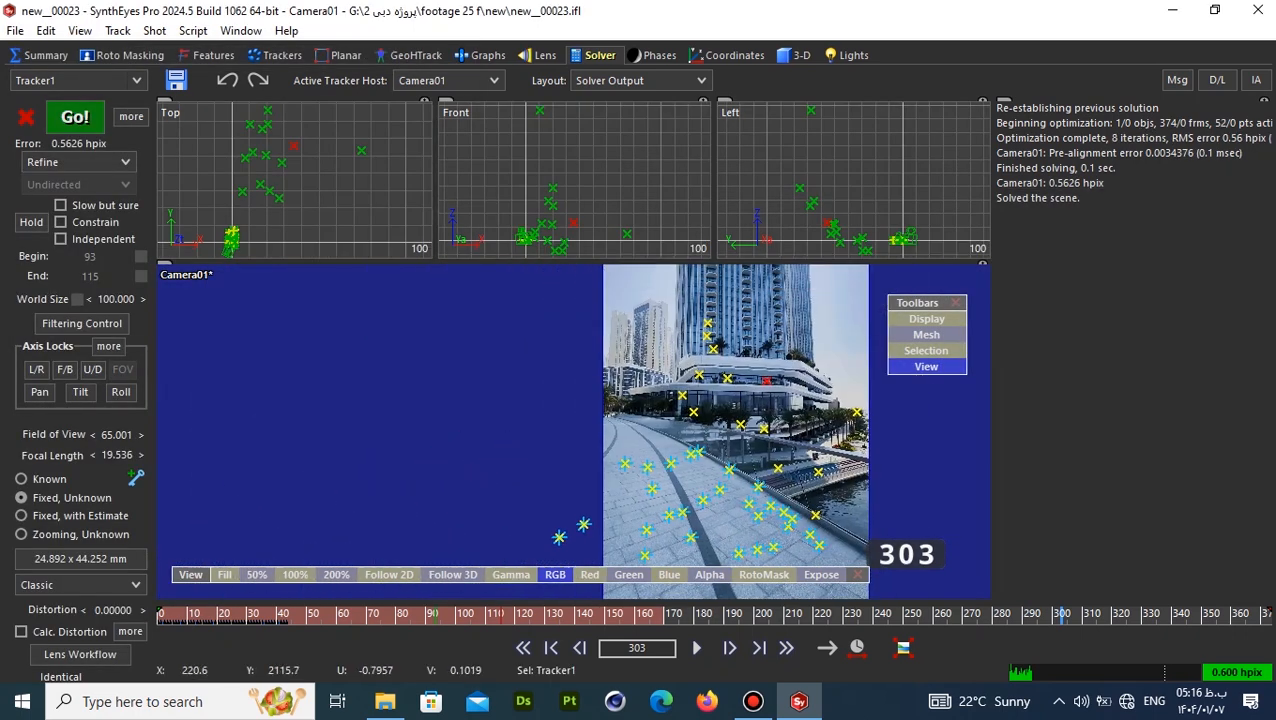
click(630, 411)
middle_drag(714, 442, 703, 352)
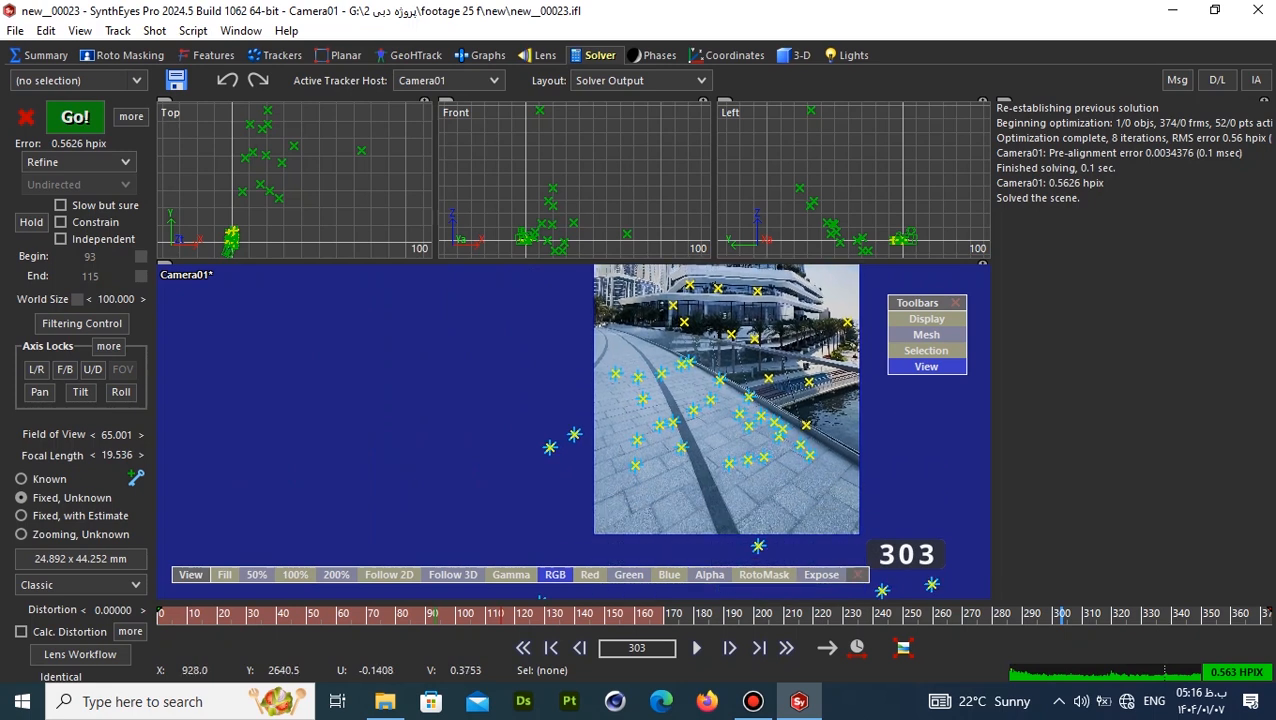
scroll(796, 472, up, 3)
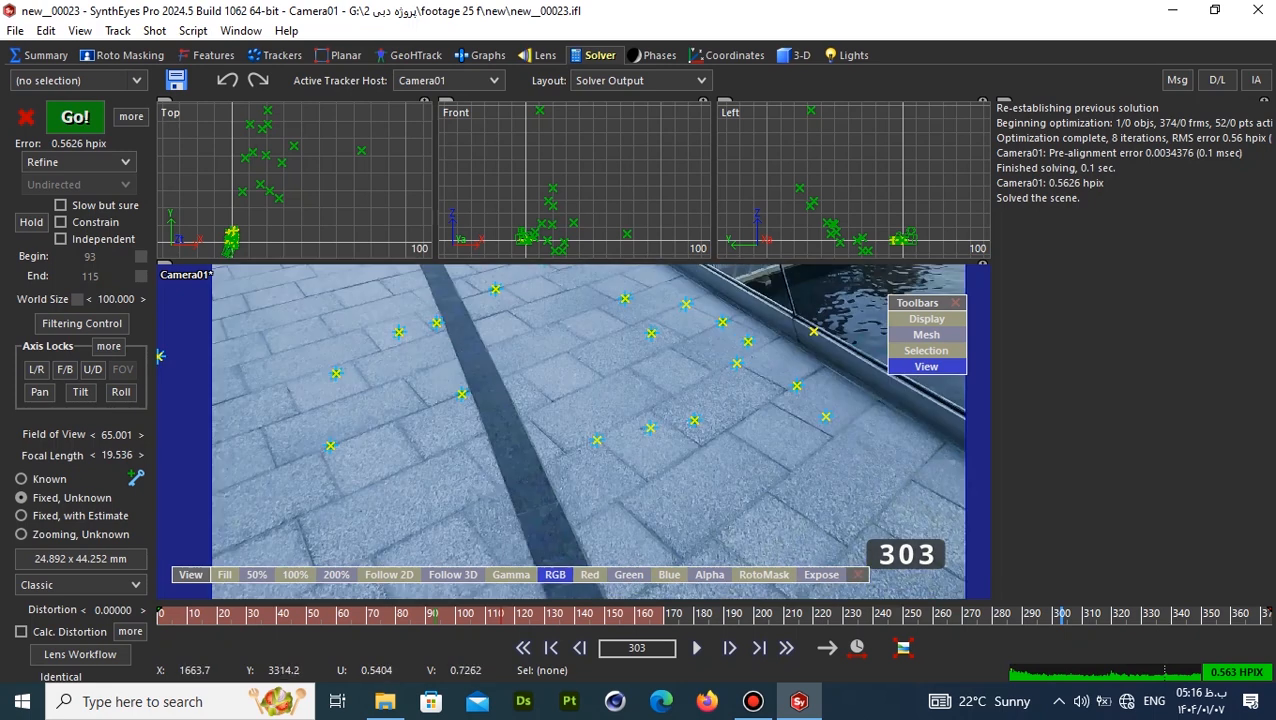
scroll(796, 472, down, 4)
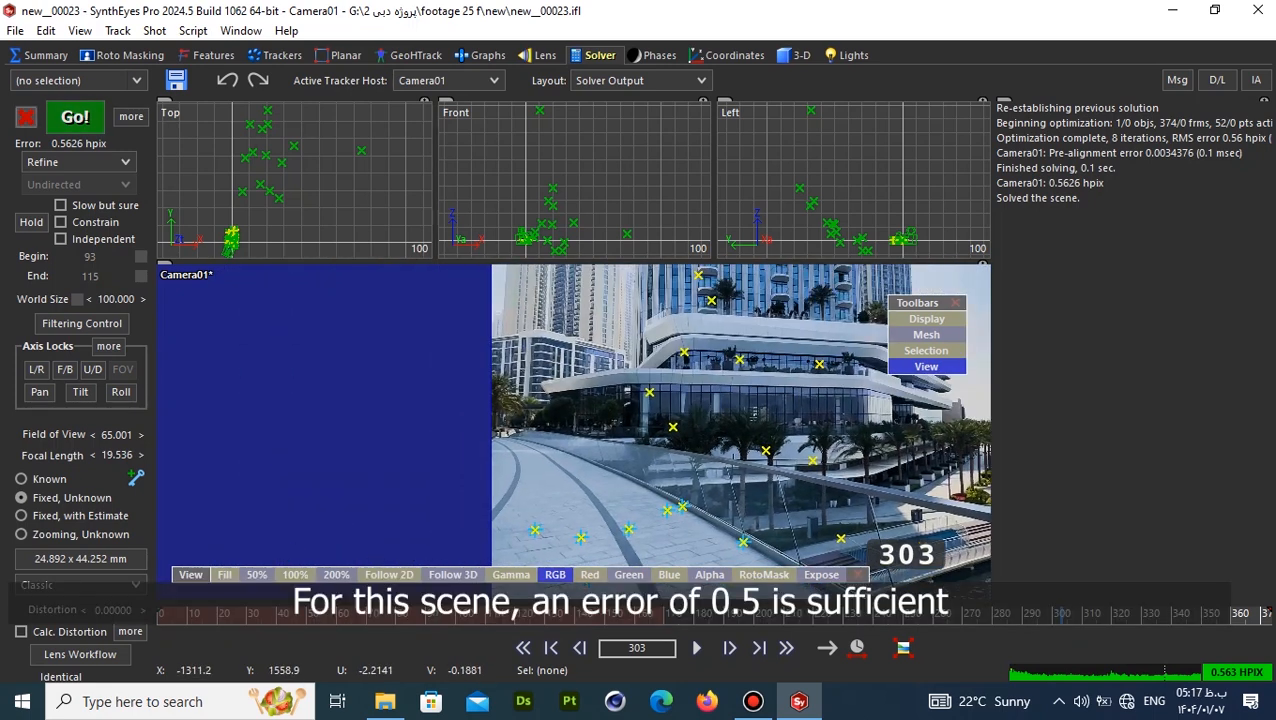
middle_drag(620, 500, 594, 344)
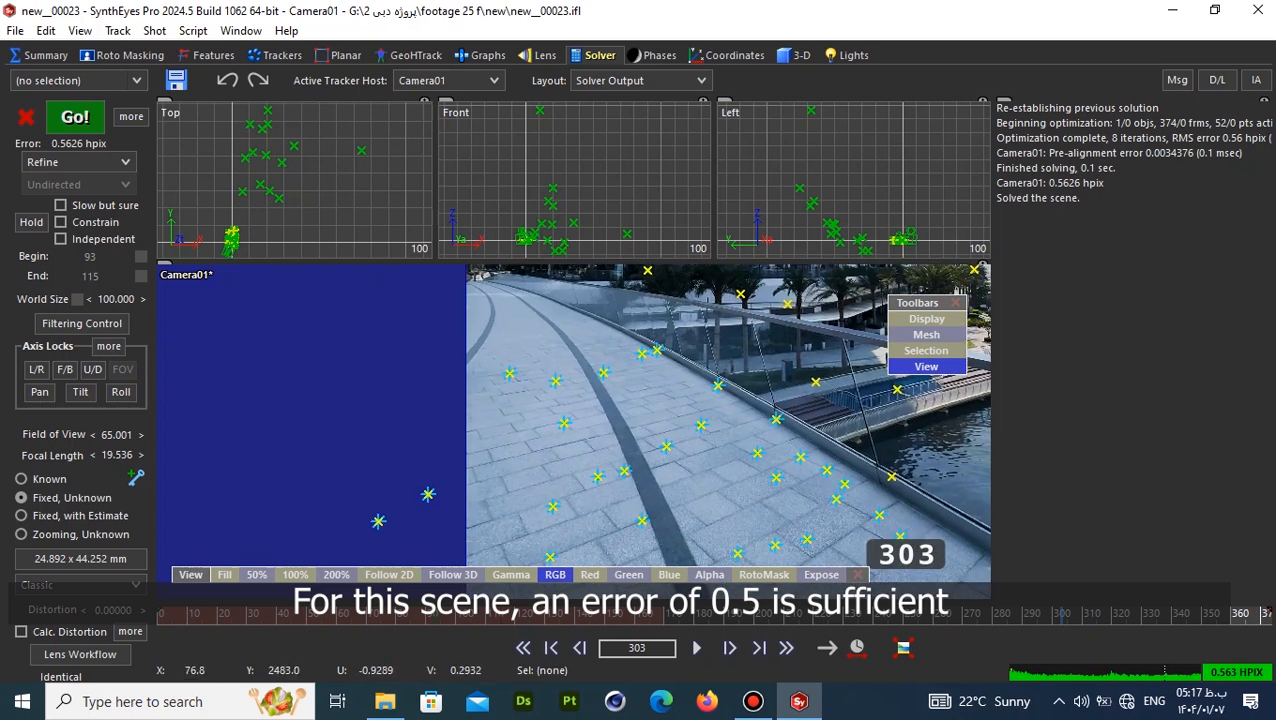
middle_drag(728, 264, 768, 463)
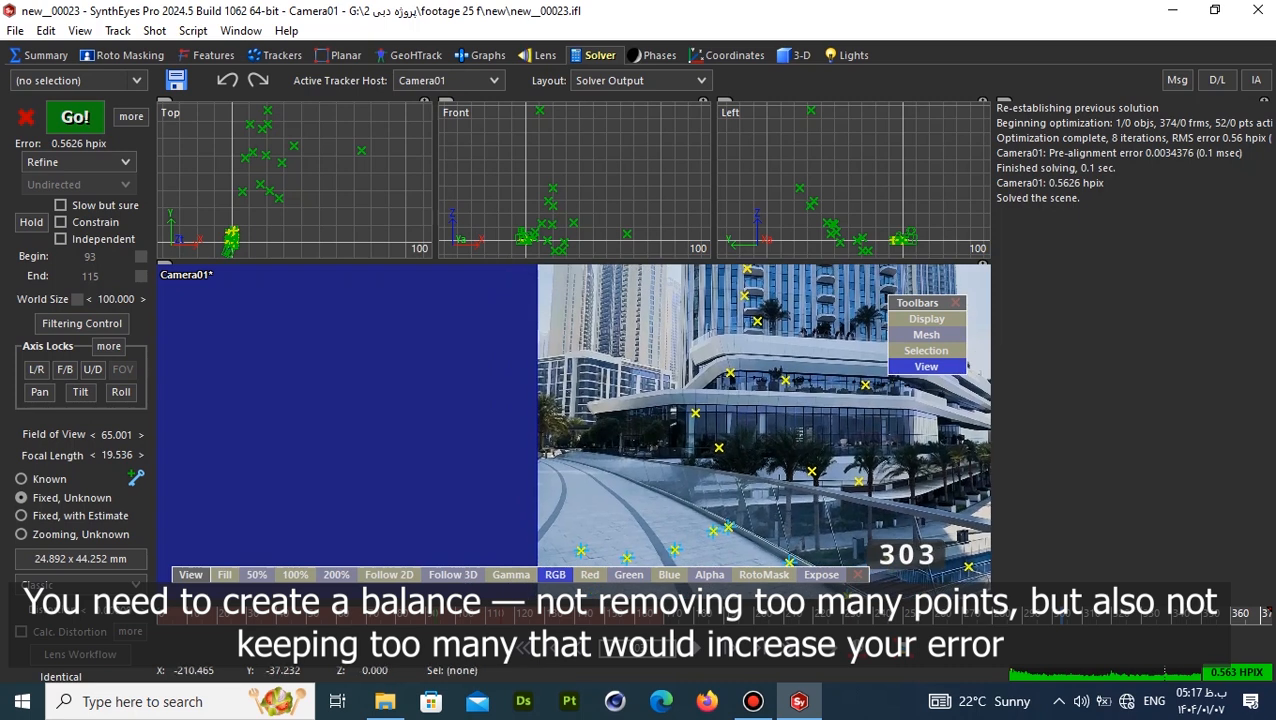
middle_drag(730, 370, 719, 467)
middle_drag(719, 400, 694, 344)
middle_drag(722, 450, 697, 339)
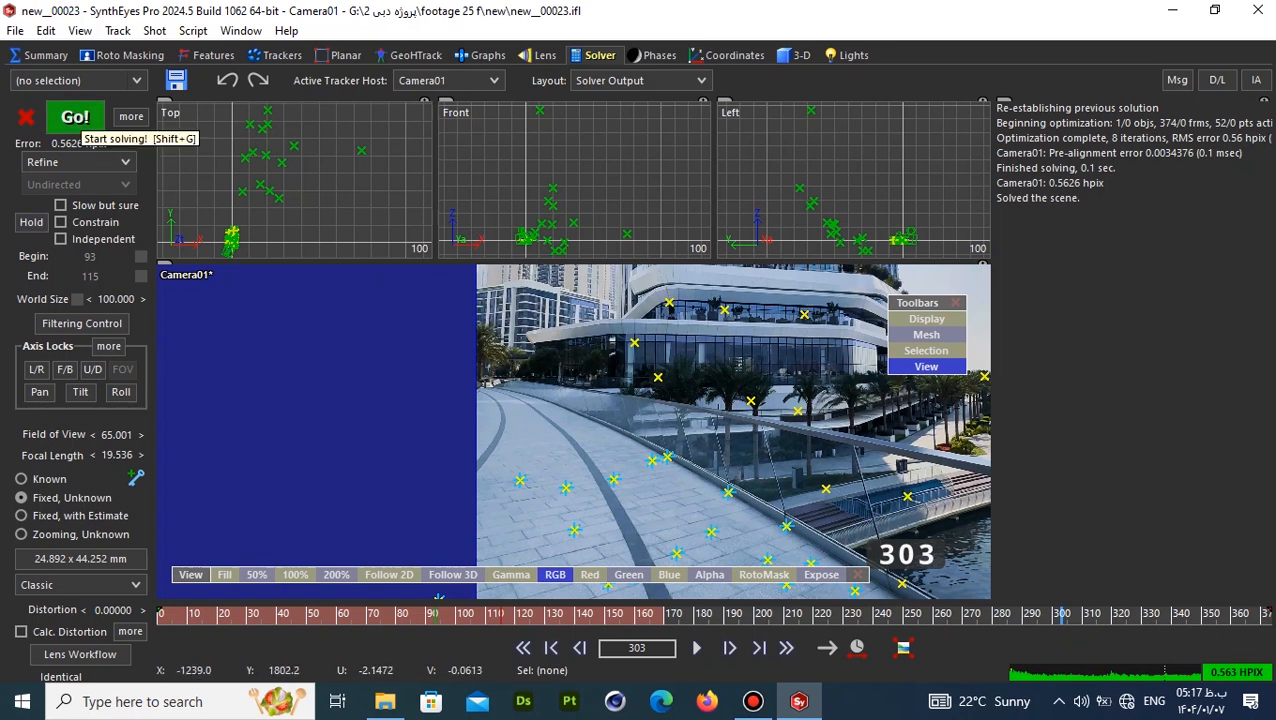
middle_drag(592, 541, 577, 387)
middle_drag(659, 498, 530, 365)
scroll(620, 438, down, 5)
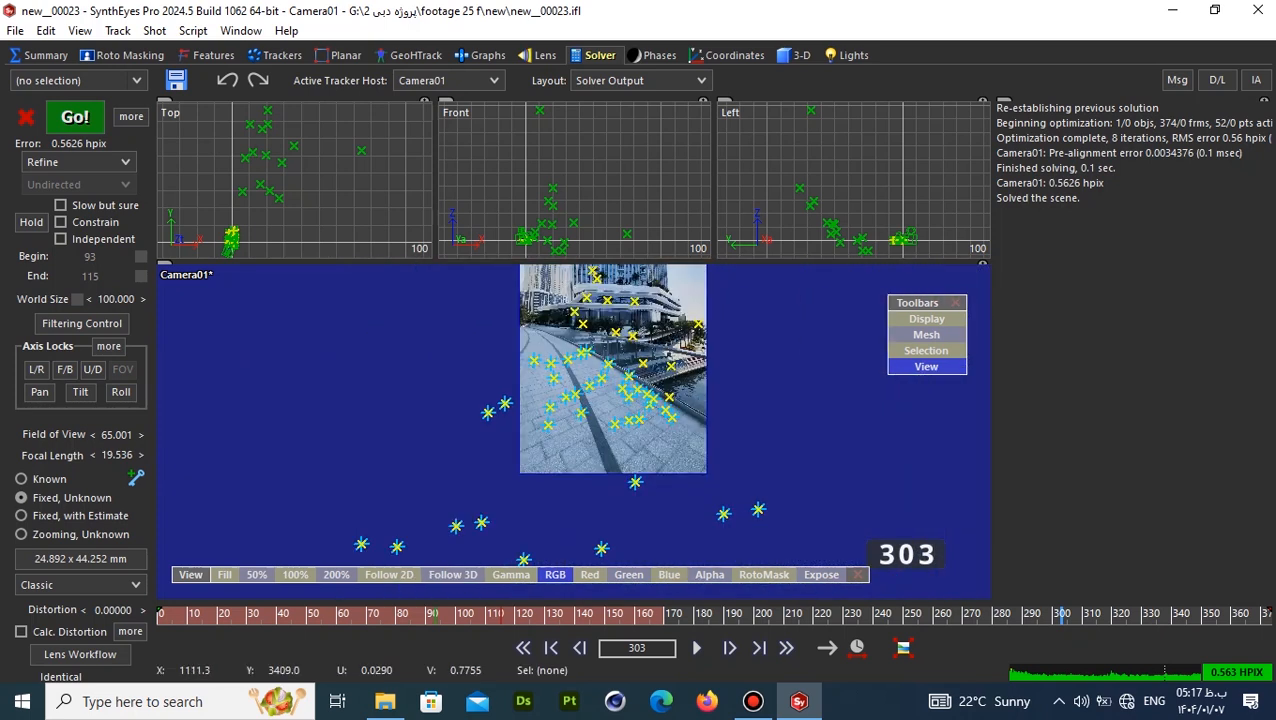
Go to frame 201 and switch to the 3-D room with the Quad Perspective layout.
drag(1062, 613, 858, 613)
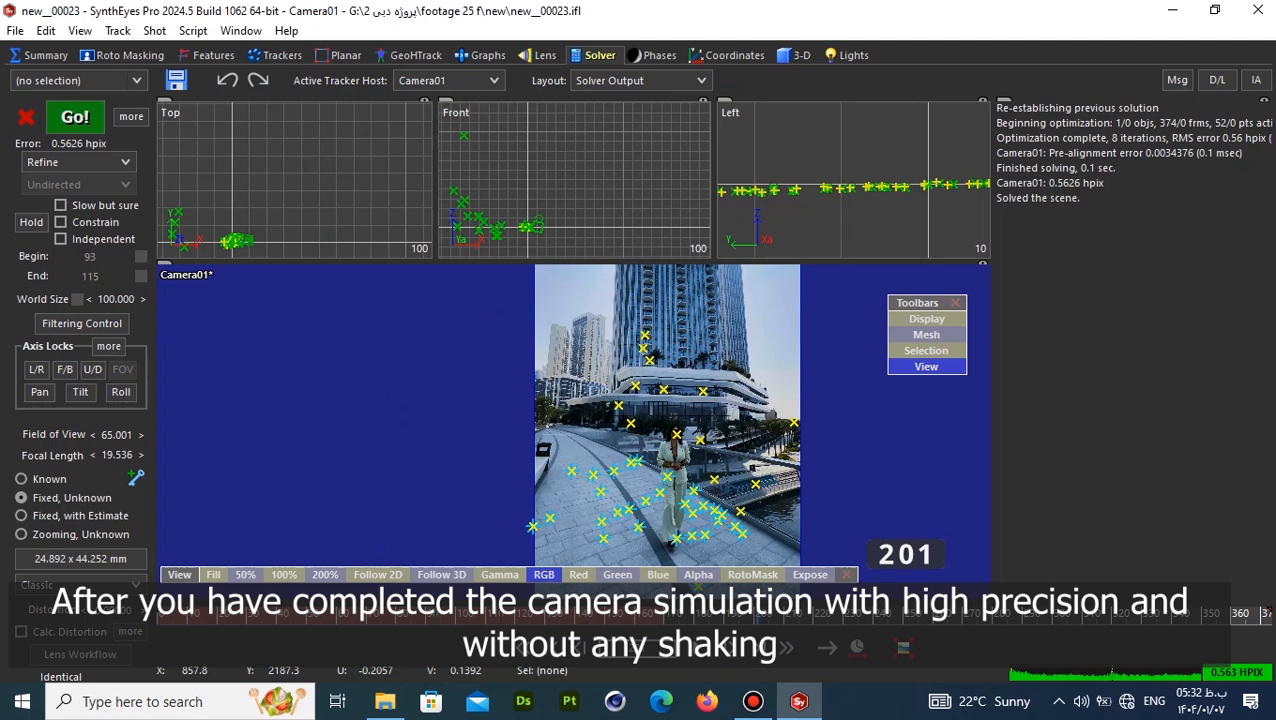
middle_drag(609, 466, 595, 413)
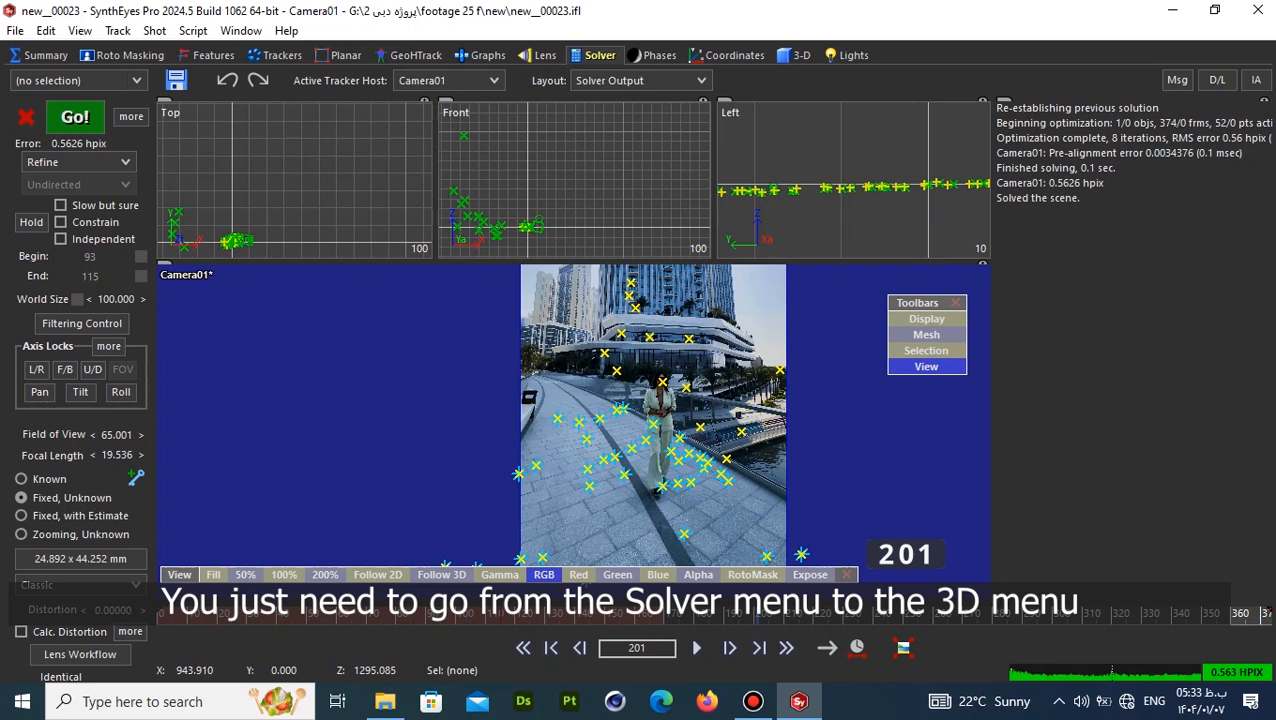
click(801, 55)
click(640, 80)
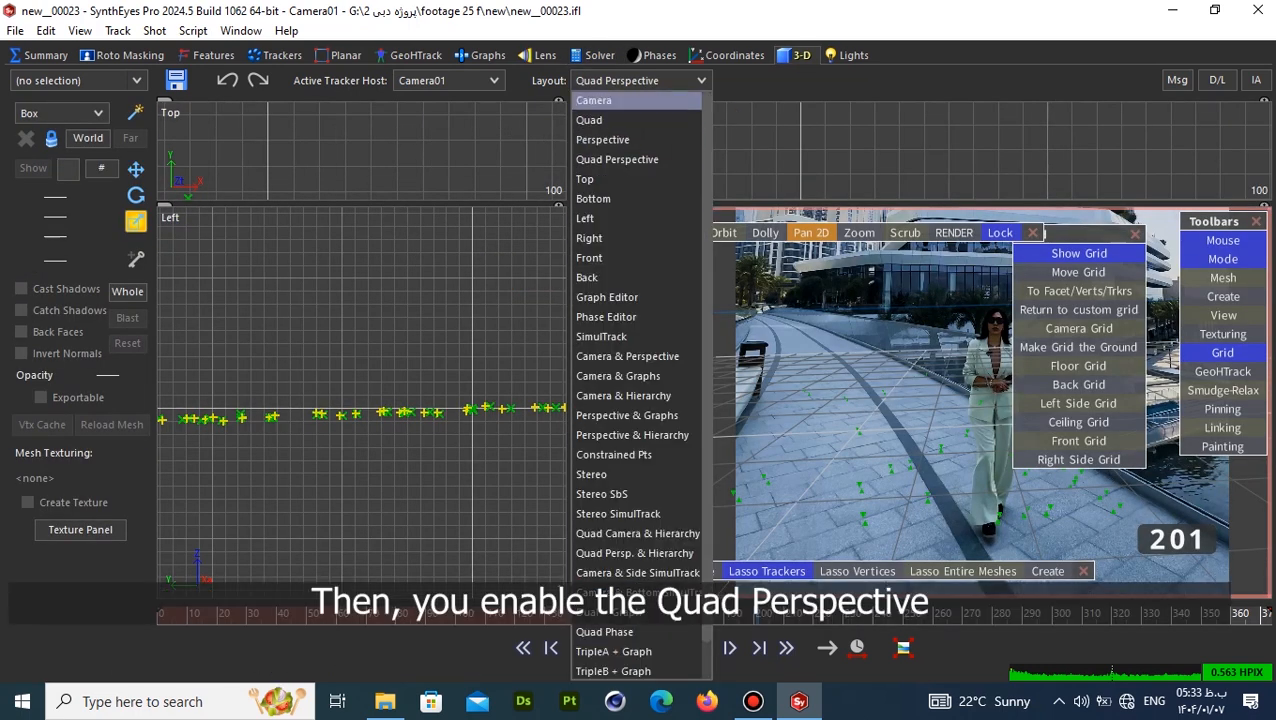
click(617, 159)
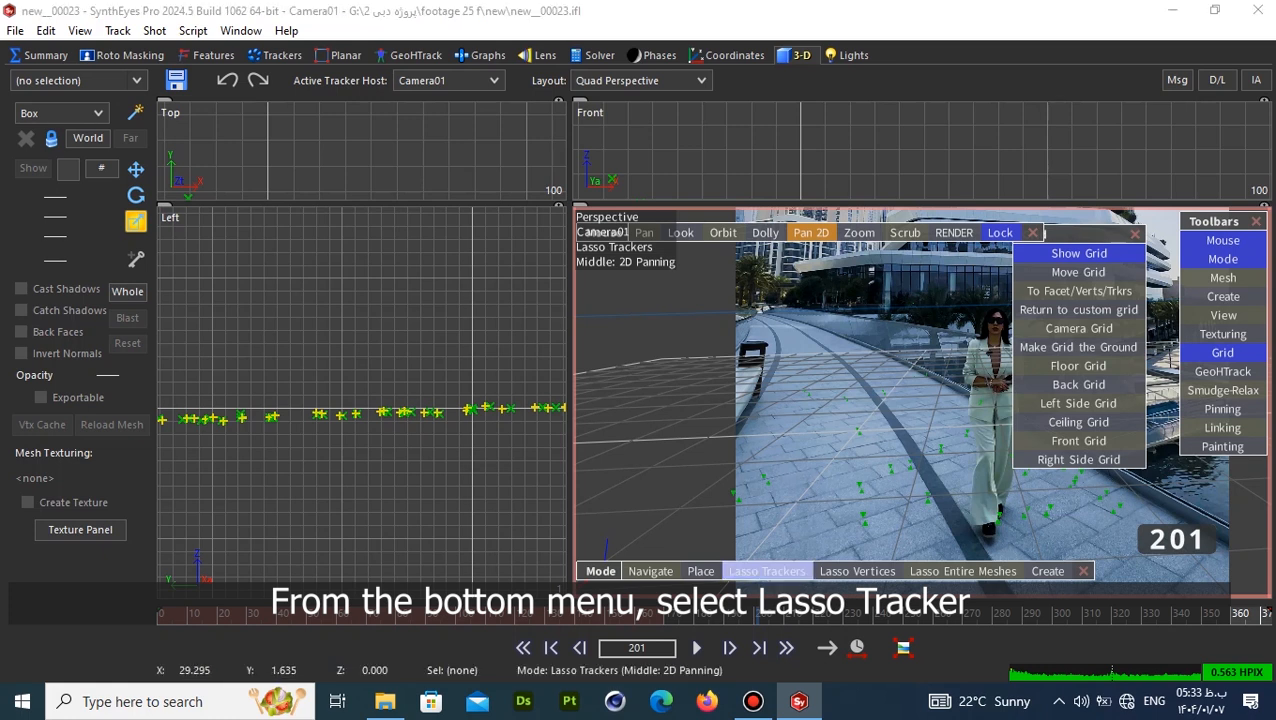
Use Lasso Trackers to select four trackers on the walkway paving beside the dark stripe in the perspective view.
click(766, 571)
click(790, 432)
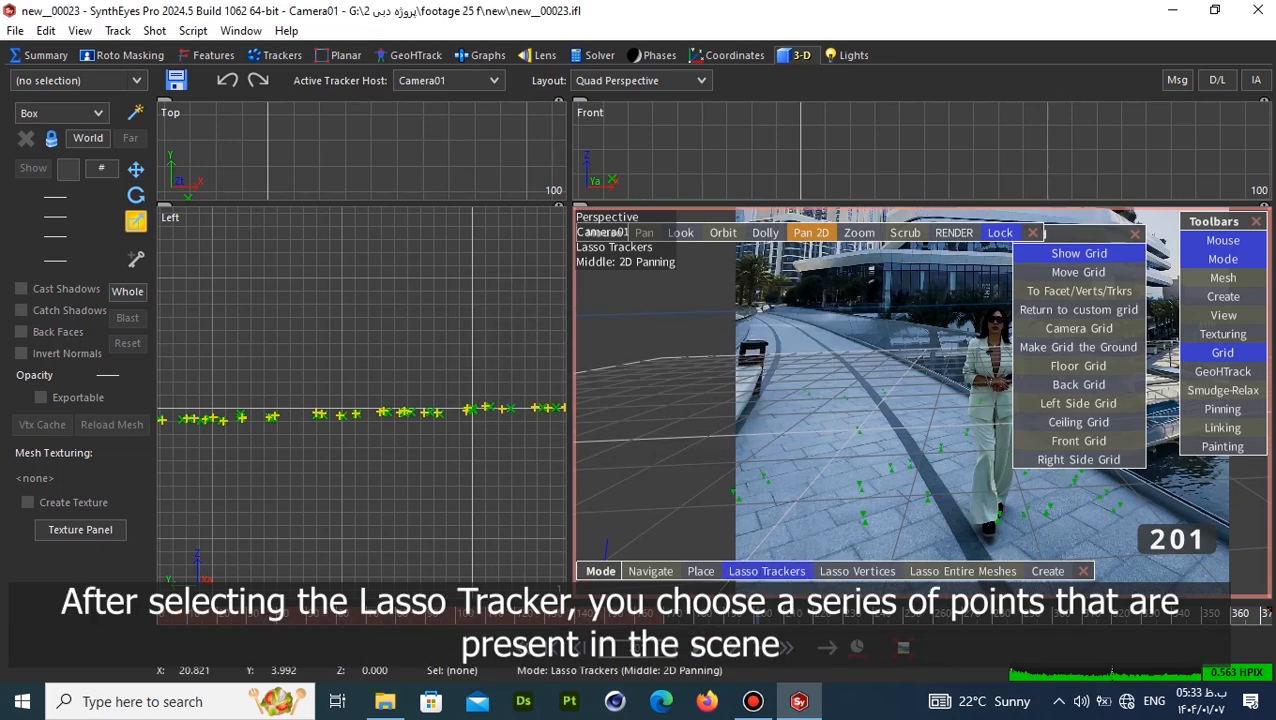
scroll(870, 520, up, 4)
mouse_move(880, 420)
middle_down()
mouse_move(880, 440)
mouse_move(808, 504)
middle_up()
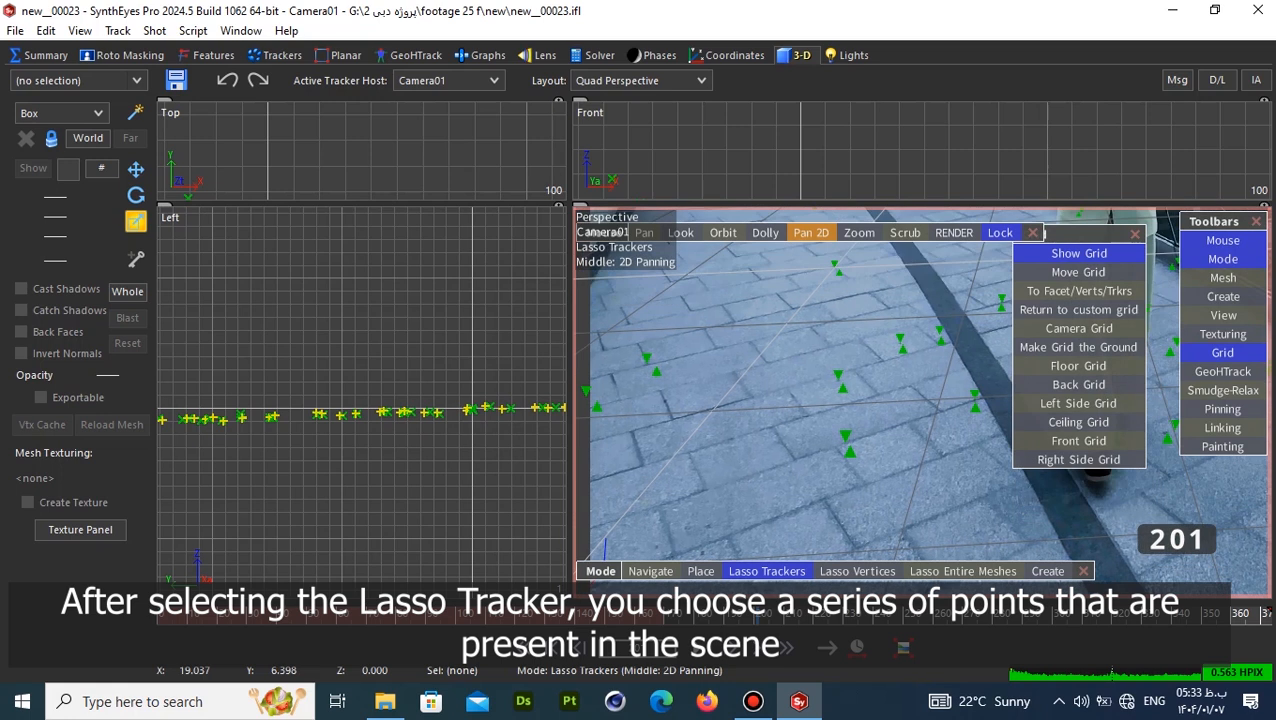
mouse_move(808, 505)
mouse_down()
mouse_move(712, 434)
mouse_move(702, 318)
mouse_move(790, 310)
mouse_move(835, 340)
mouse_move(860, 378)
mouse_move(836, 446)
mouse_up()
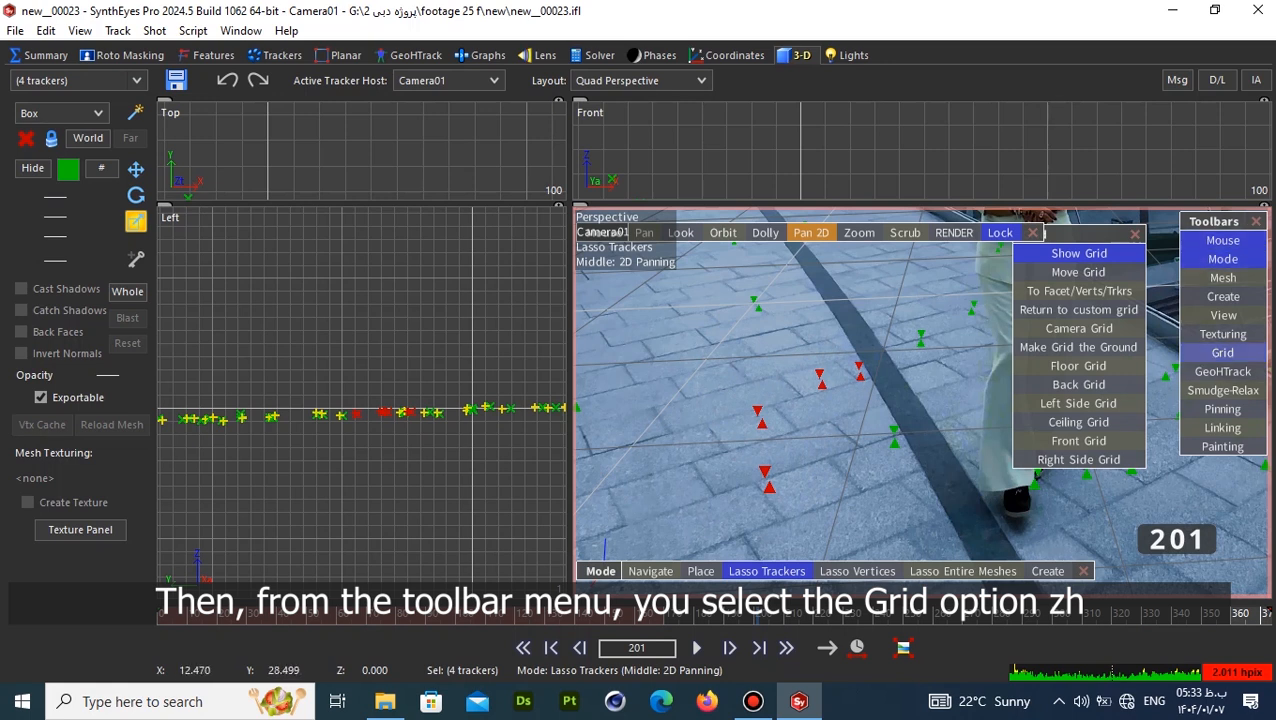
Align the grid to the four selected paving trackers with To Facet/Verts/Trkrs, and clear the selection.
click(1222, 352)
click(1222, 352)
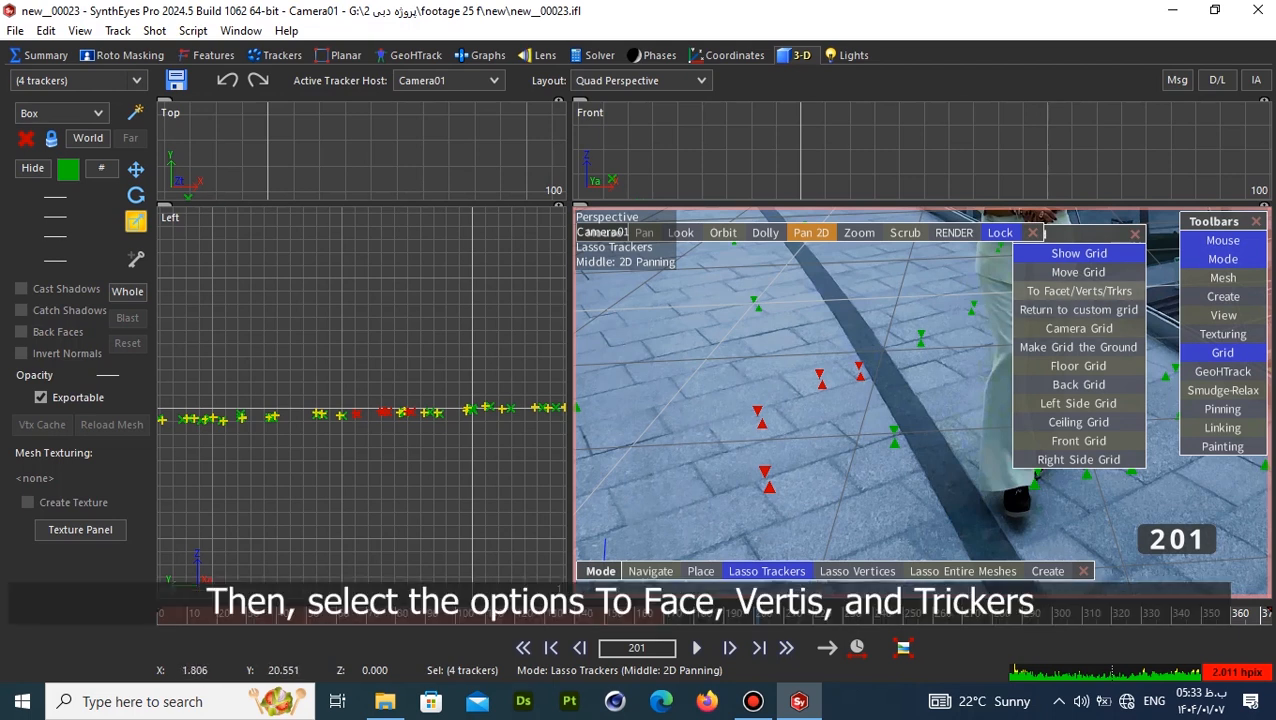
click(1078, 290)
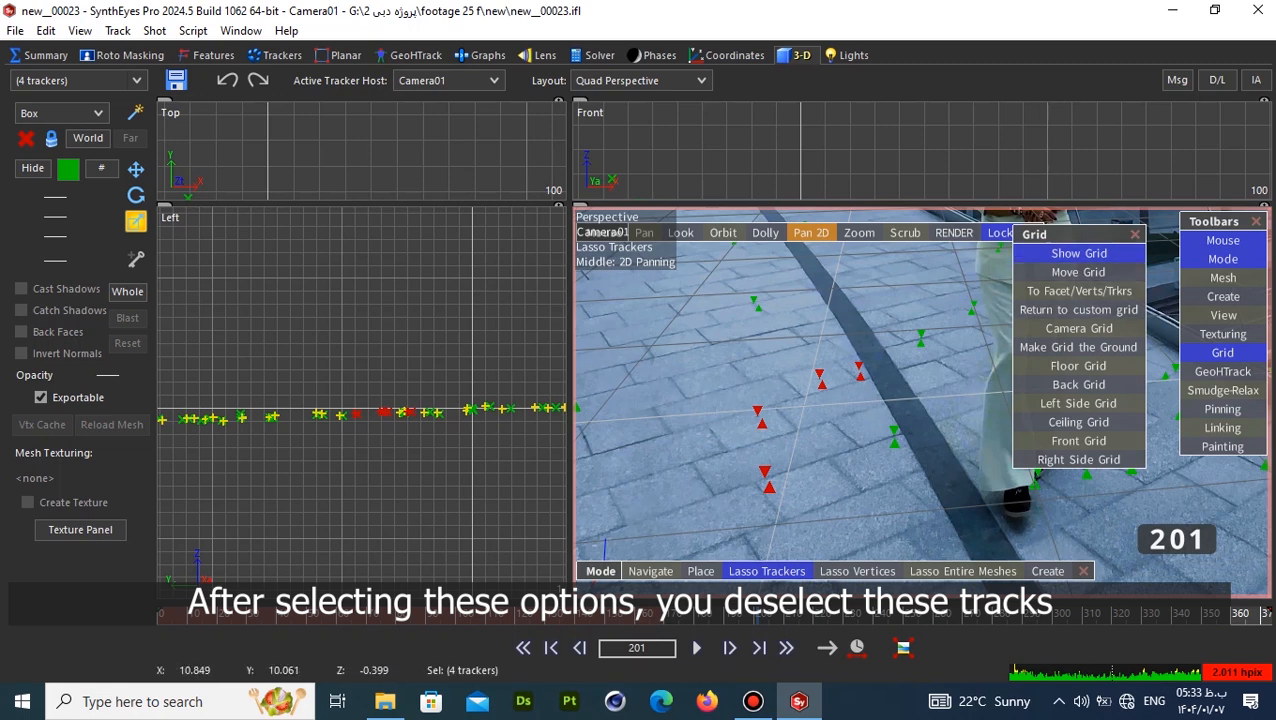
key(ctrl+d)
Select a single paving tracker beside the dark stripe, reapply To Facet/Verts/Trkrs to the grid, and make the grid the ground.
scroll(750, 226, up, 5)
middle_drag(822, 509, 808, 429)
mouse_move(808, 429)
mouse_down()
mouse_move(700, 386)
mouse_move(695, 320)
mouse_move(790, 298)
mouse_move(850, 400)
mouse_move(810, 430)
mouse_up()
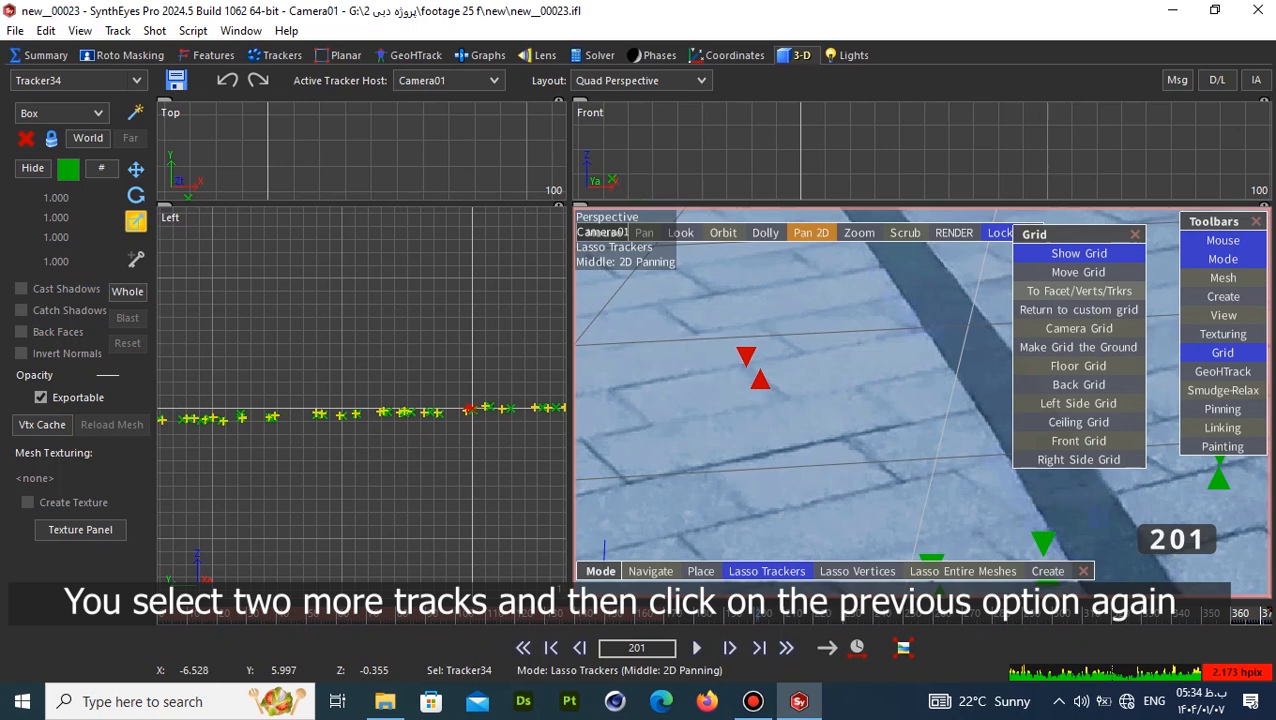
click(1079, 291)
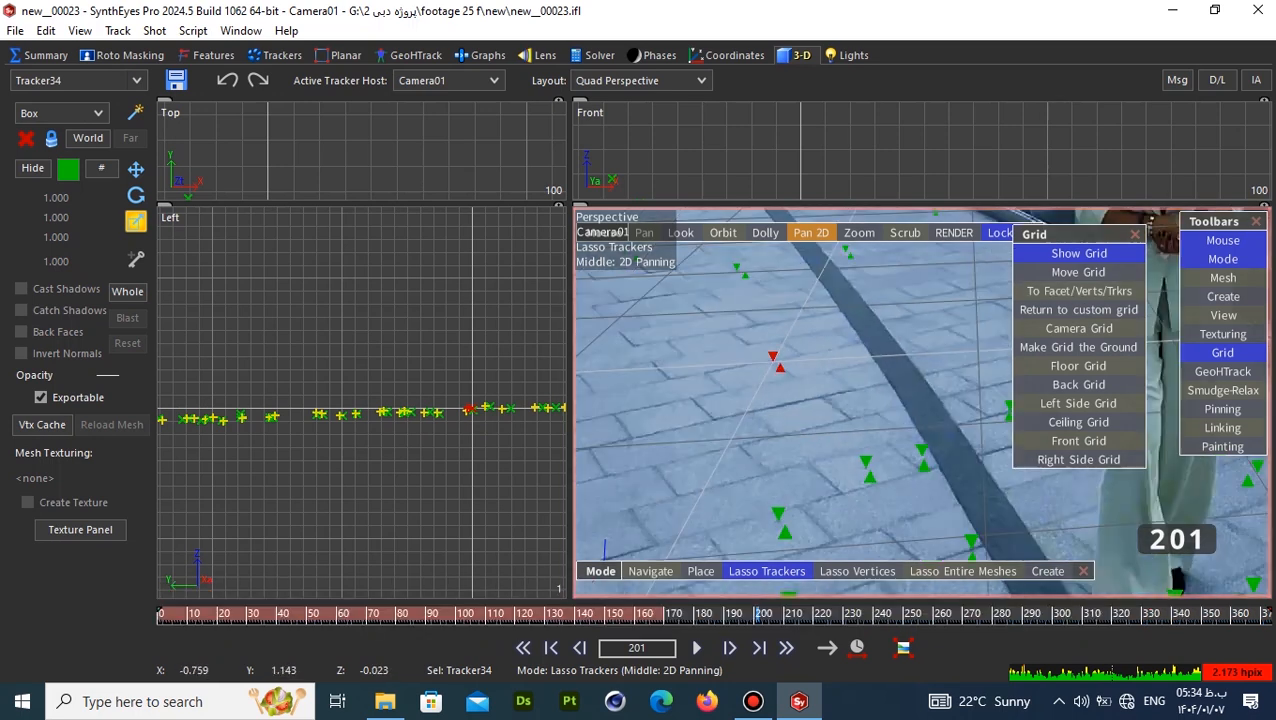
scroll(897, 307, up, 4)
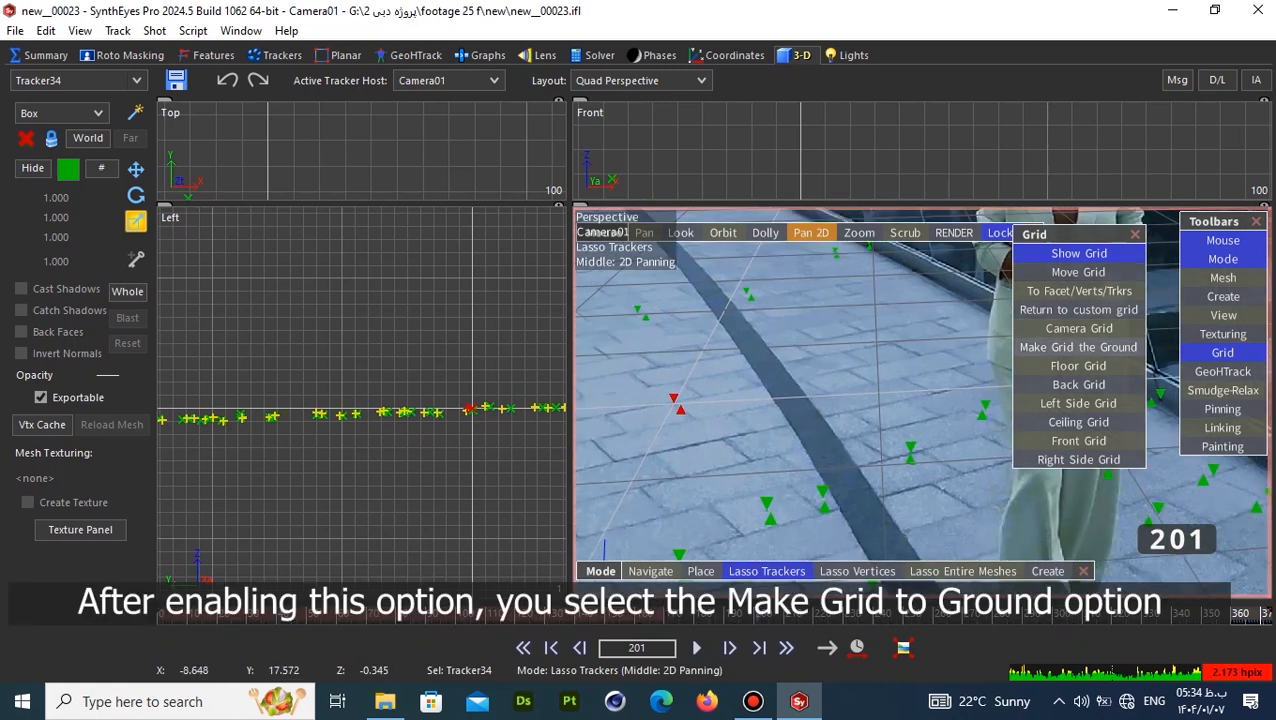
click(1078, 347)
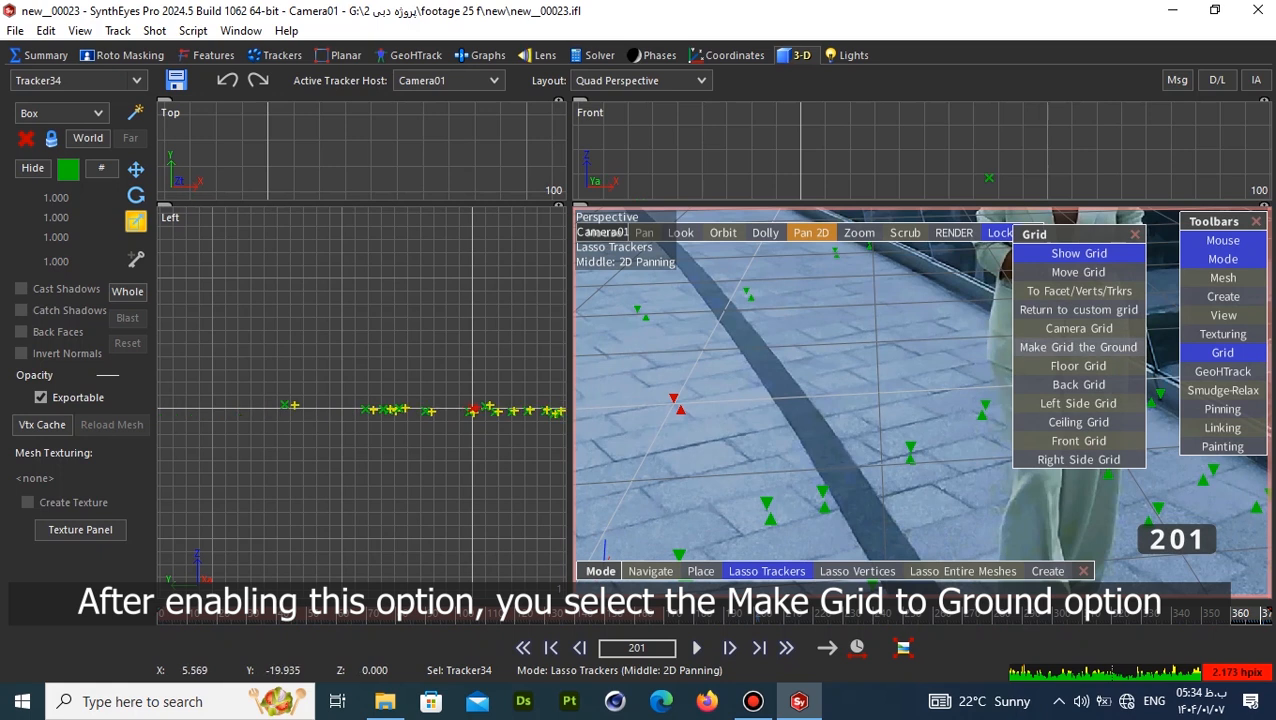
Create a test box about 2.9 units in size on the ground line in the Left view, and deselect it.
scroll(770, 350, down, 5)
middle_drag(770, 350, 830, 360)
scroll(870, 390, up, 6)
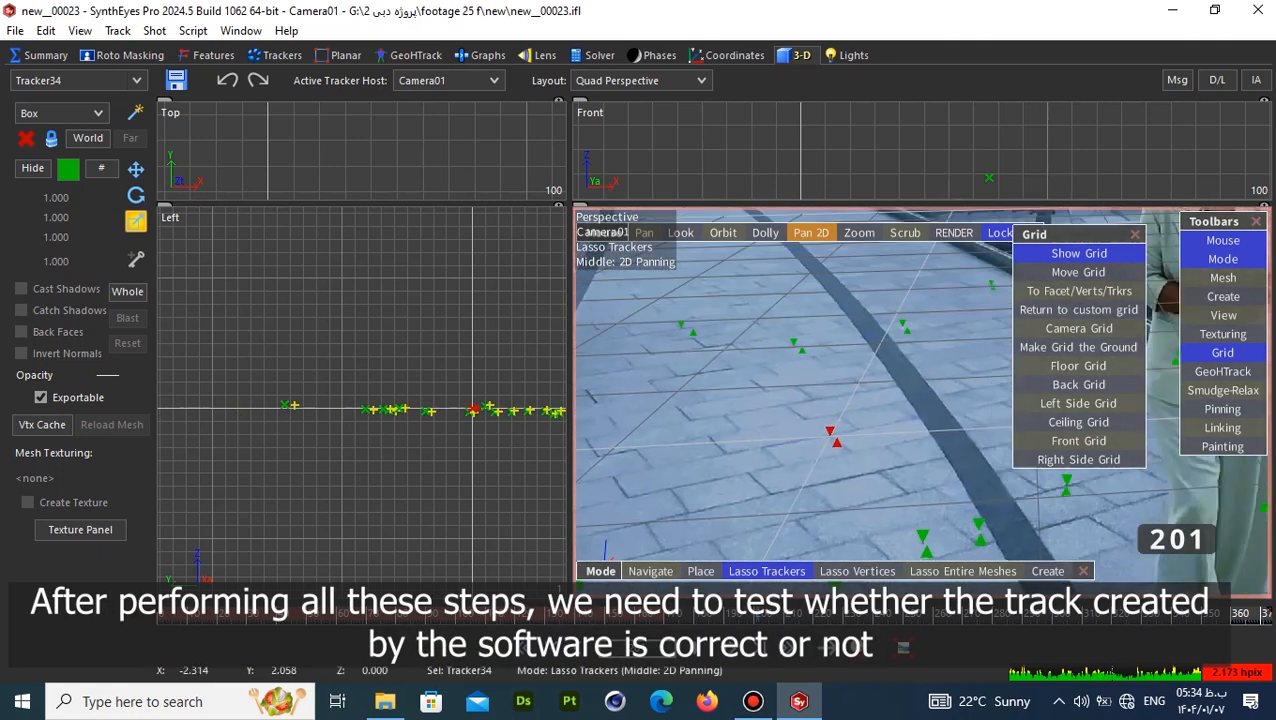
scroll(870, 390, down, 6)
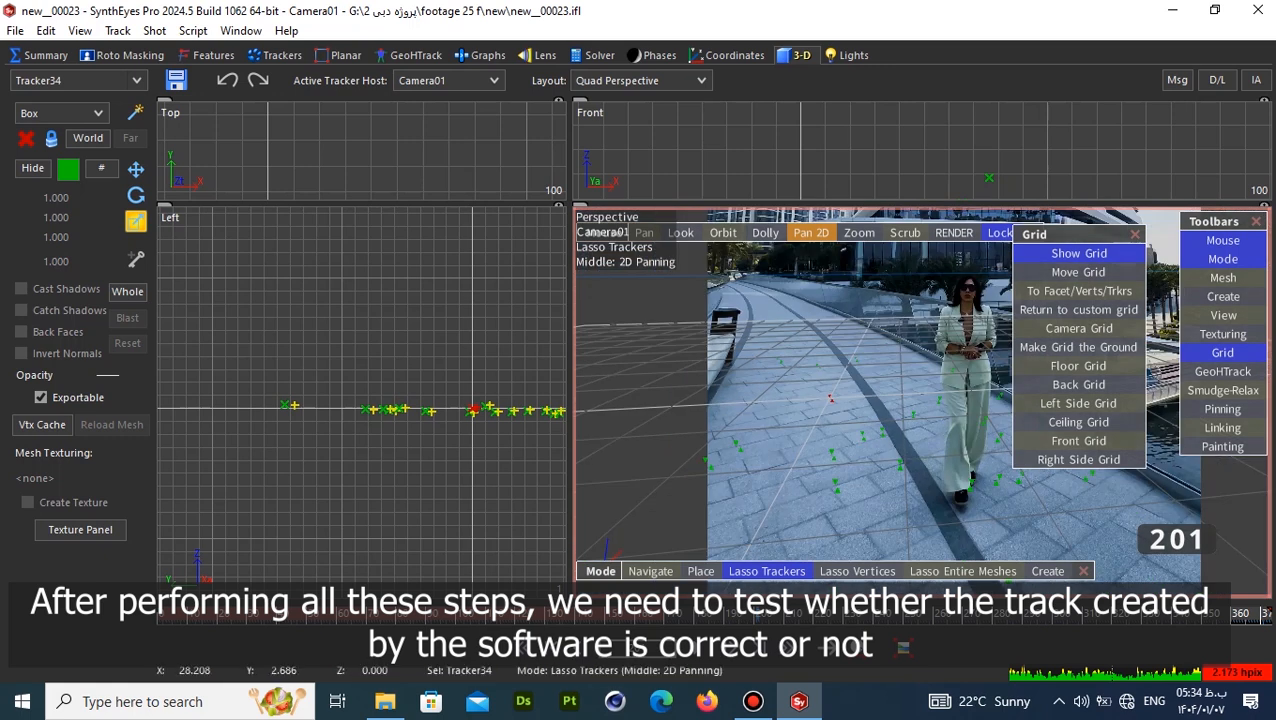
middle_drag(870, 390, 868, 459)
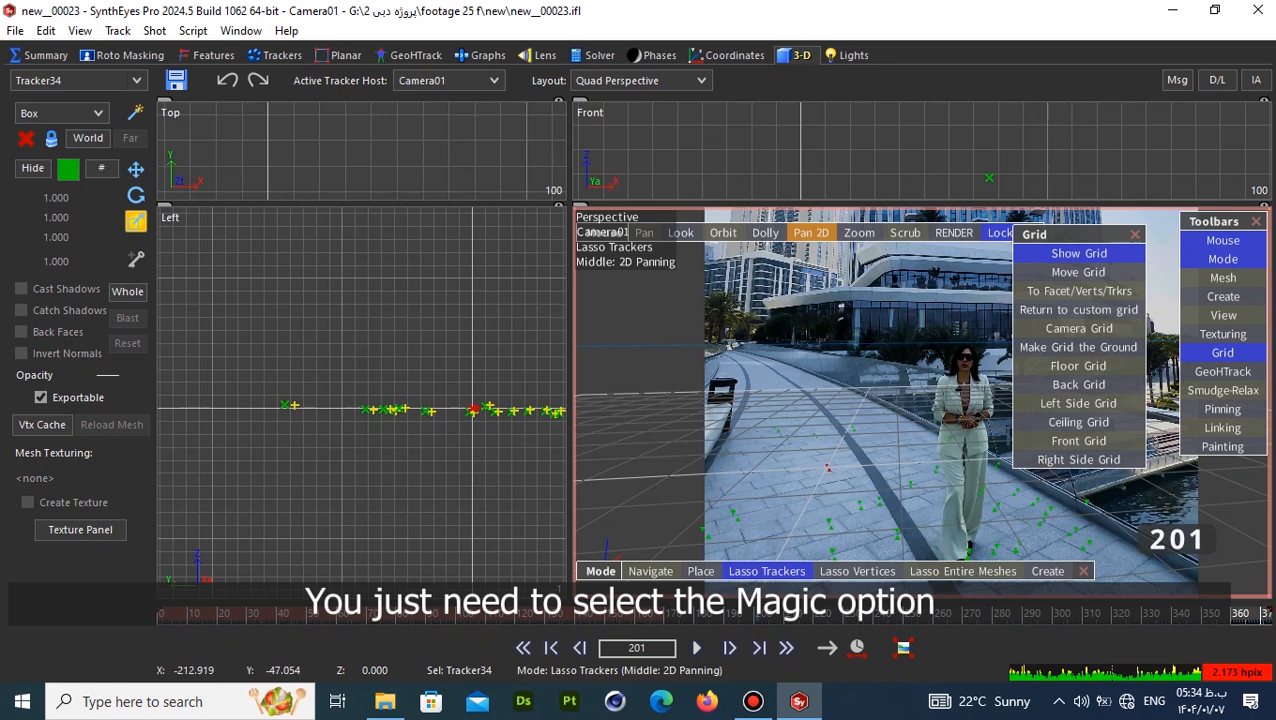
click(135, 112)
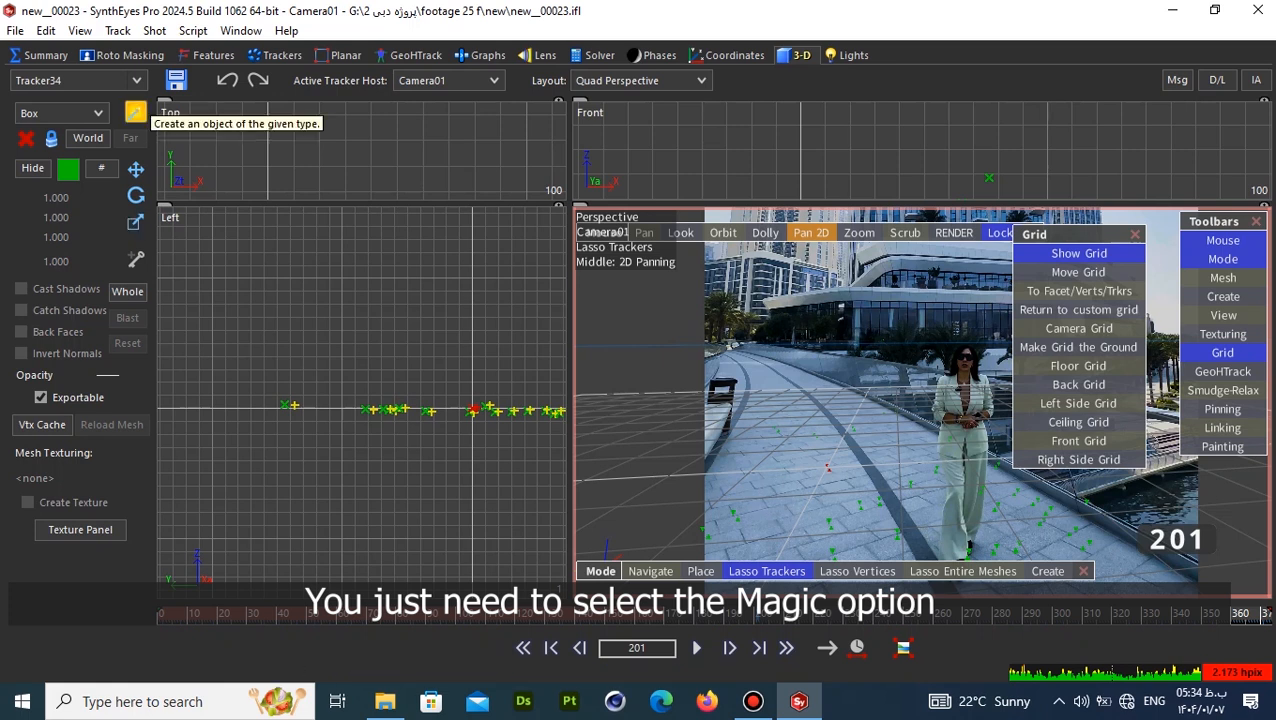
click(60, 113)
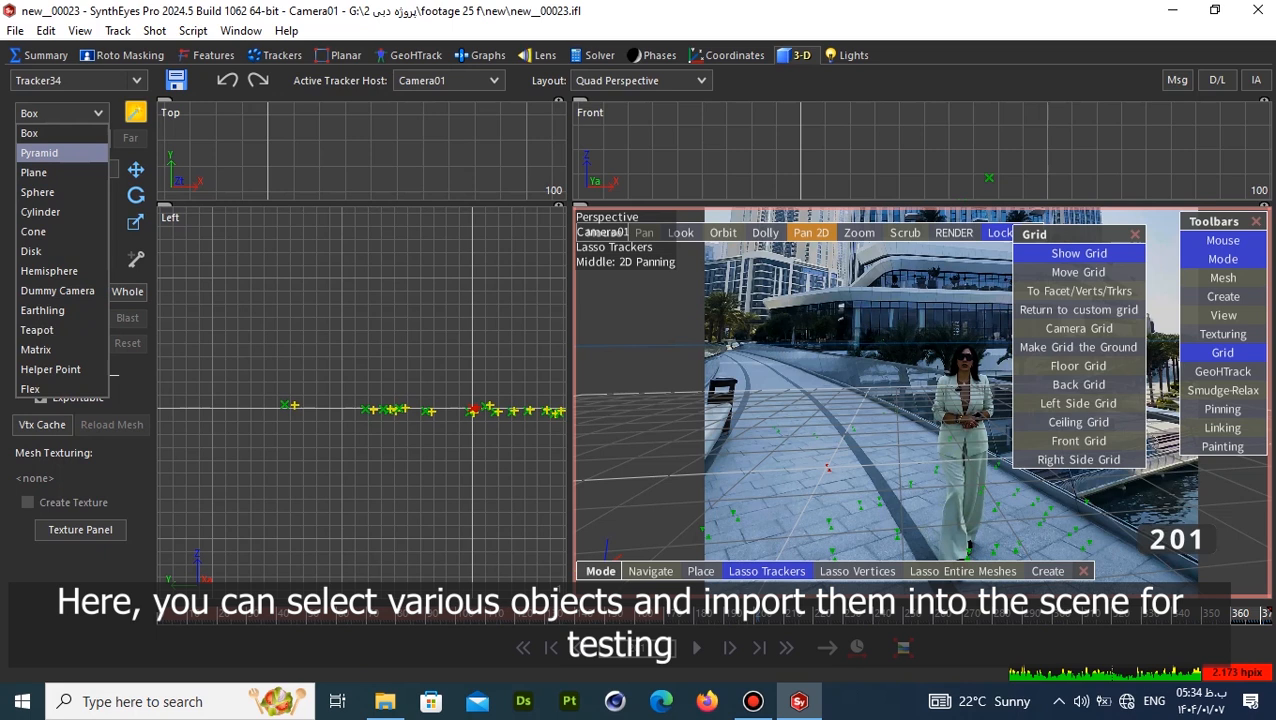
click(30, 133)
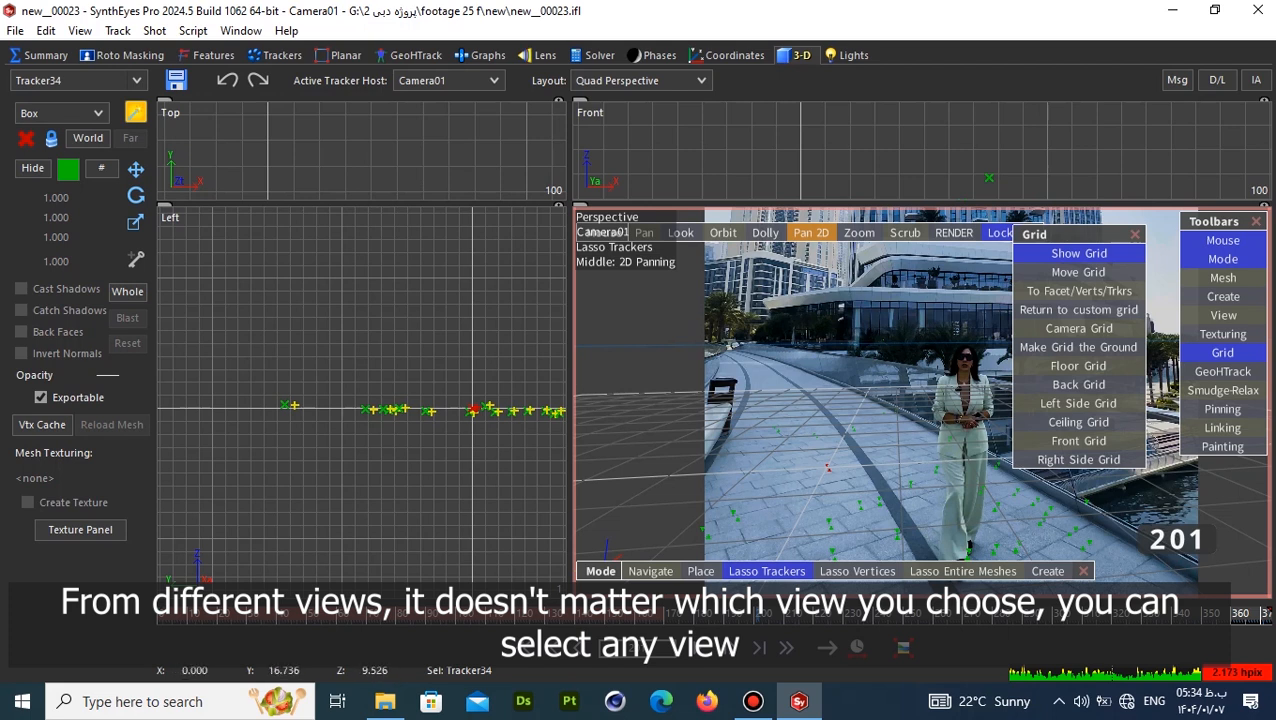
scroll(490, 400, up, 3)
middle_drag(450, 373, 338, 432)
drag(339, 434, 557, 220)
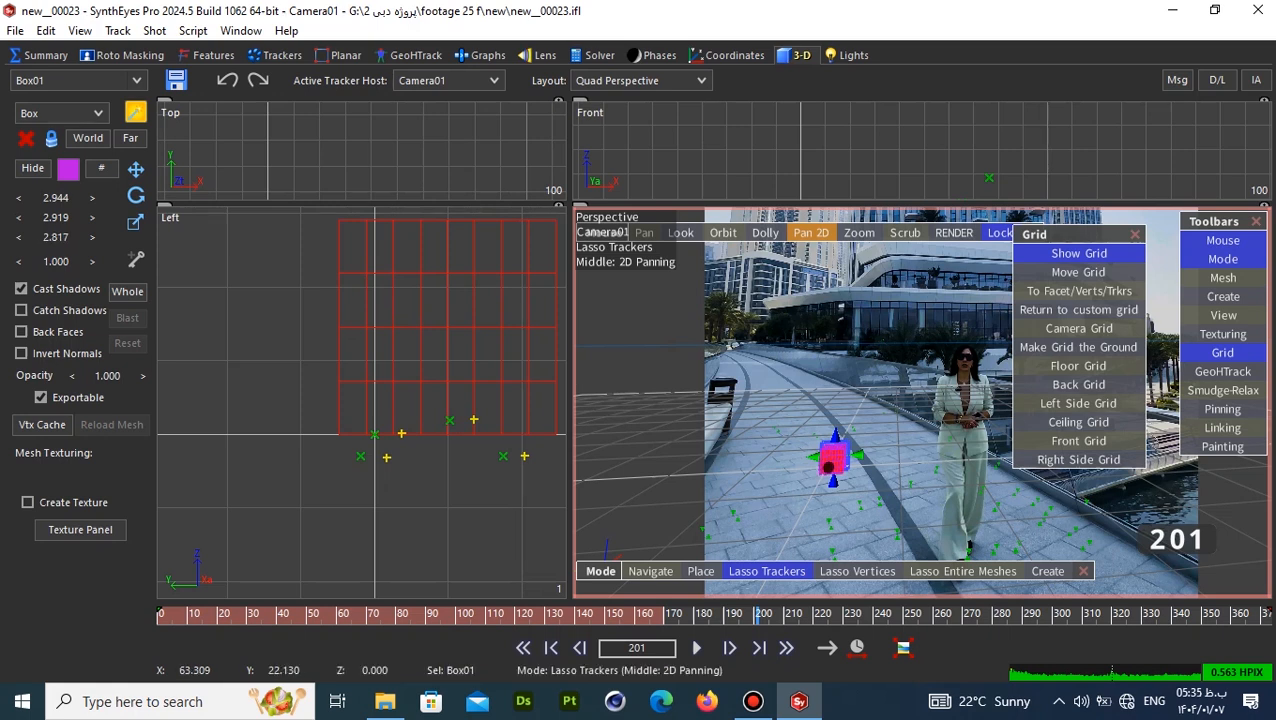
key(ctrl+d)
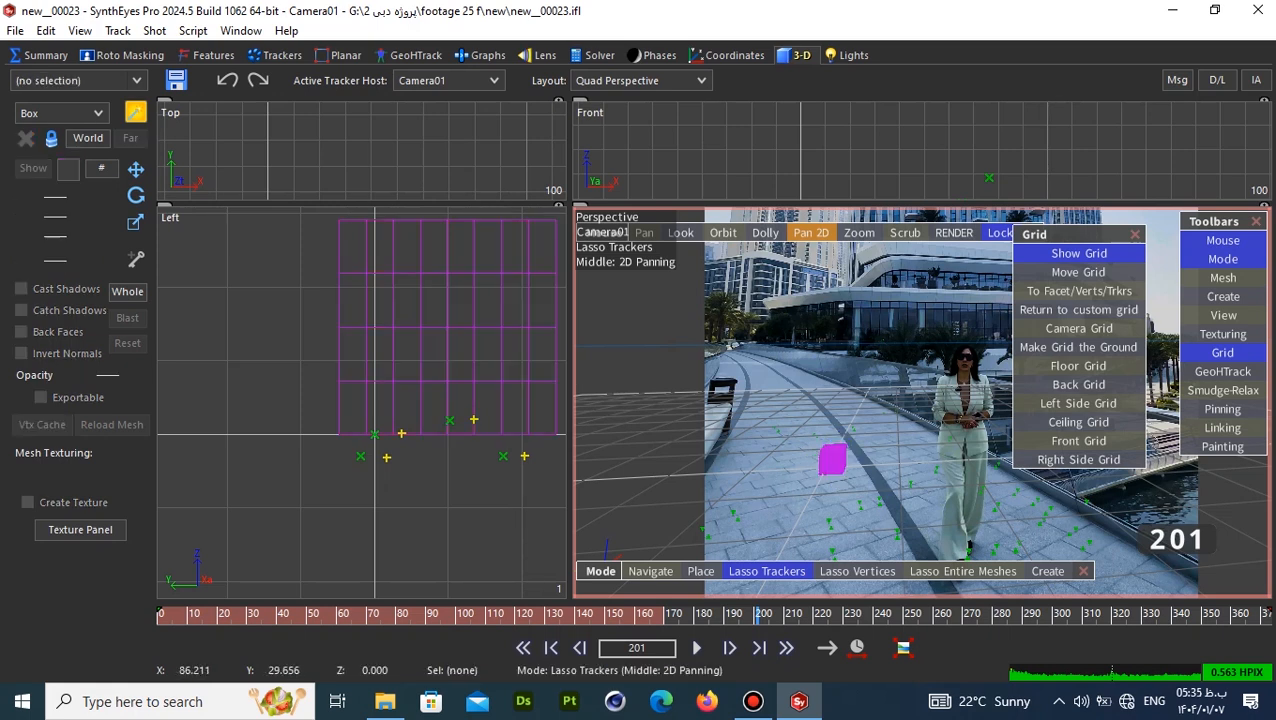
Scrub the footage between frames 187 and 345 to check whether the box holds its place on the paving.
scroll(827, 489, up, 6)
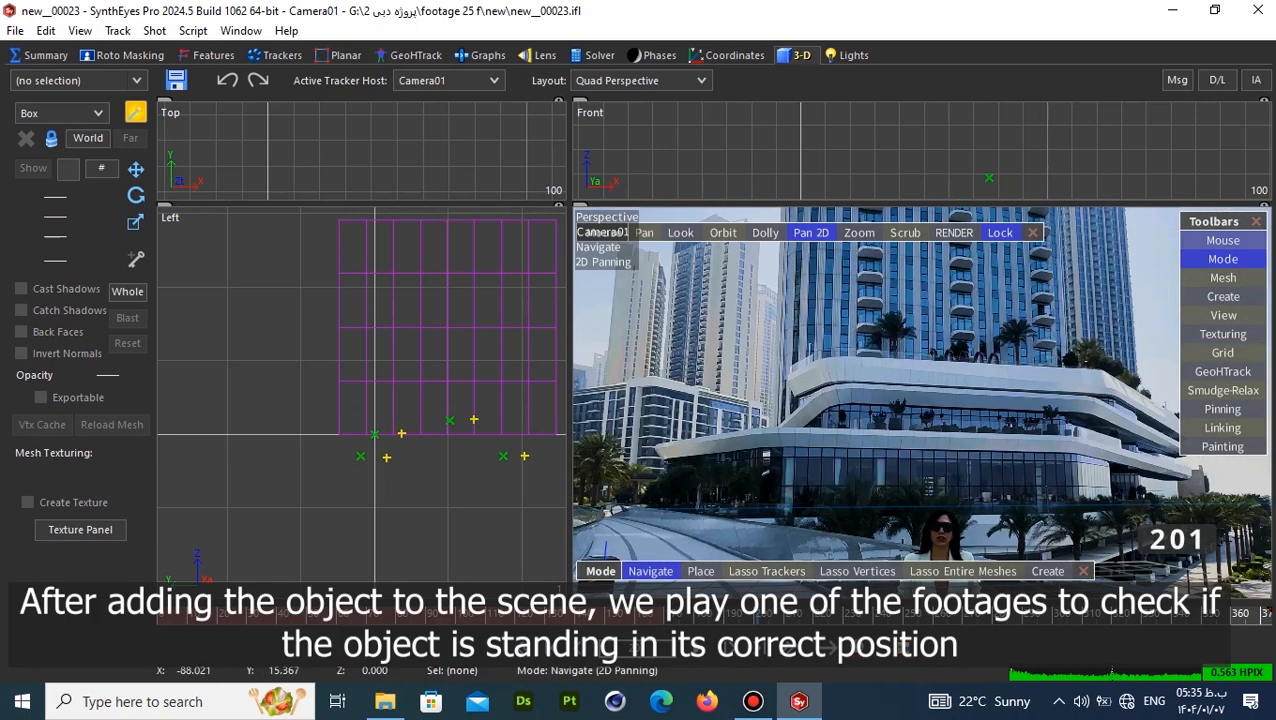
middle_drag(921, 480, 994, 308)
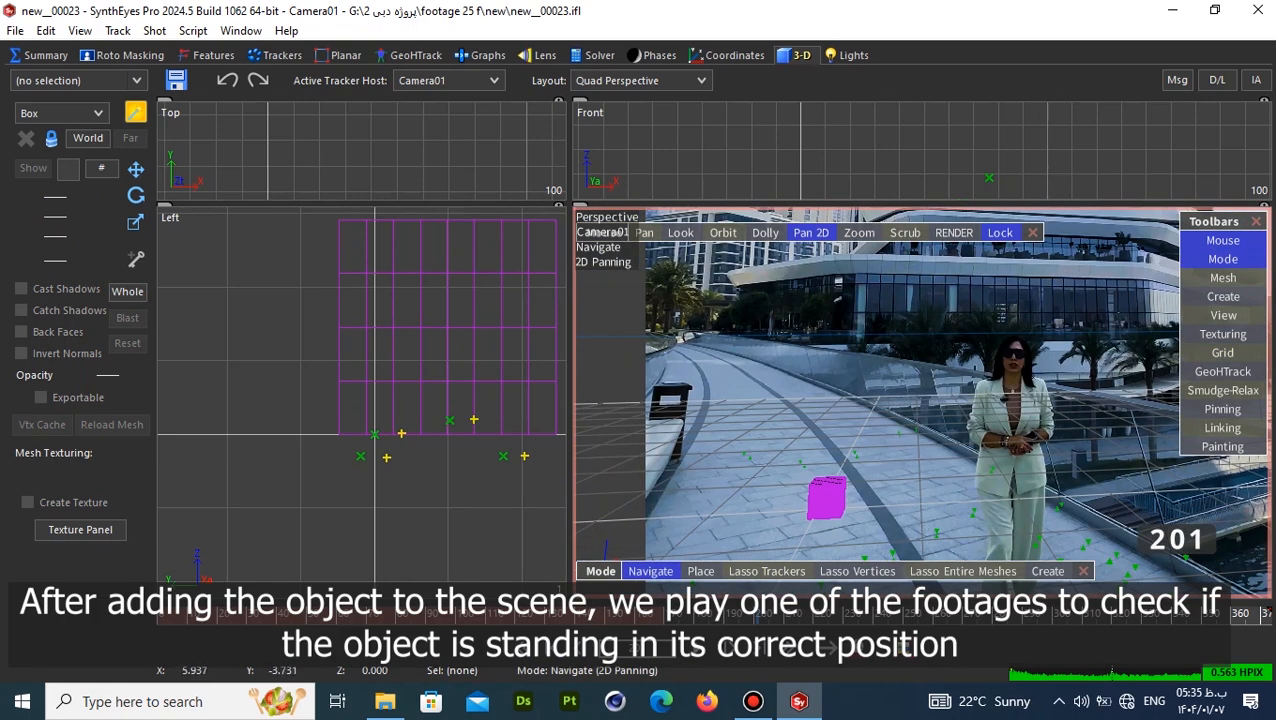
scroll(827, 489, up, 2)
middle_drag(827, 489, 876, 420)
scroll(915, 471, up, 3)
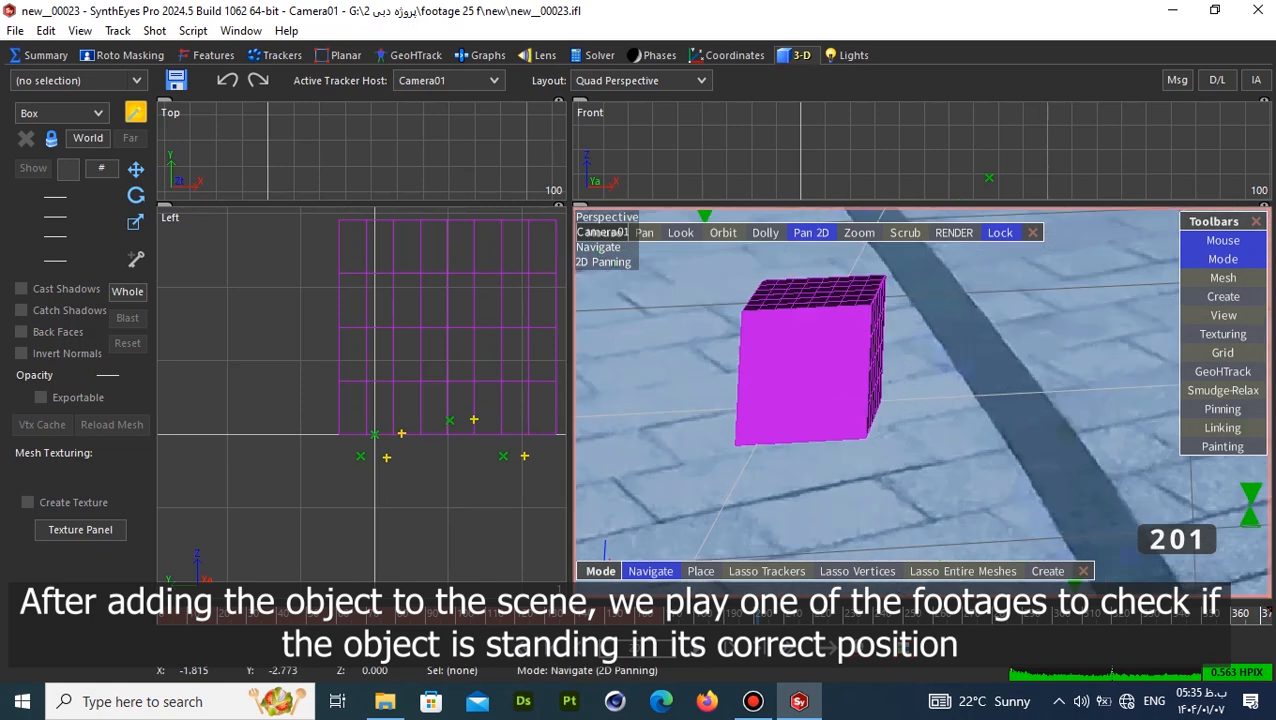
mouse_move(757, 613)
mouse_down()
mouse_move(683, 613)
mouse_move(915, 613)
mouse_up()
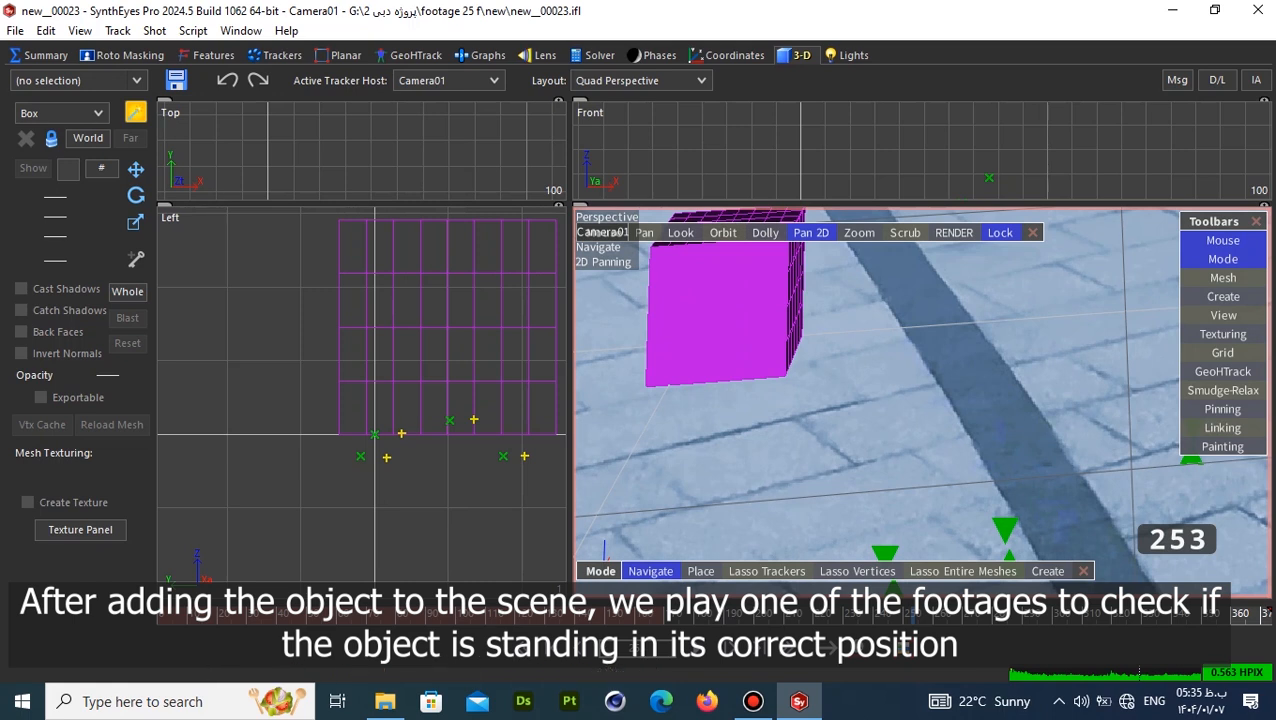
drag(912, 613, 714, 613)
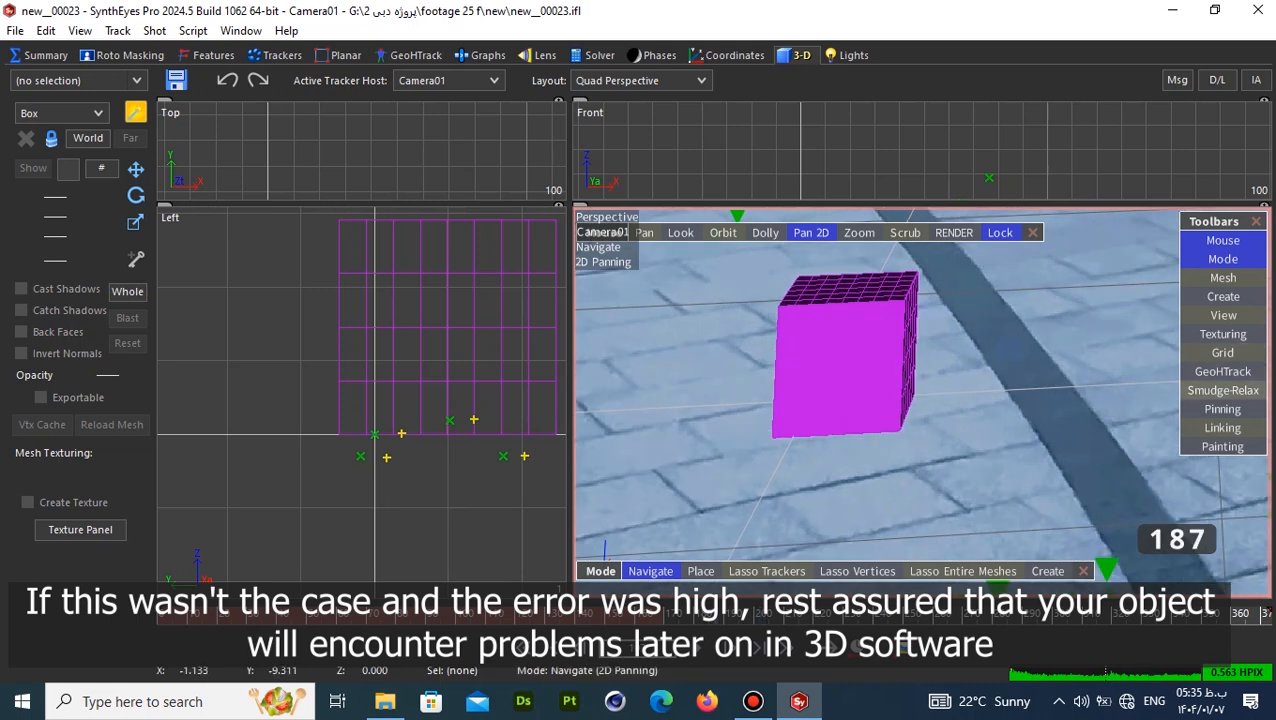
drag(714, 613, 865, 613)
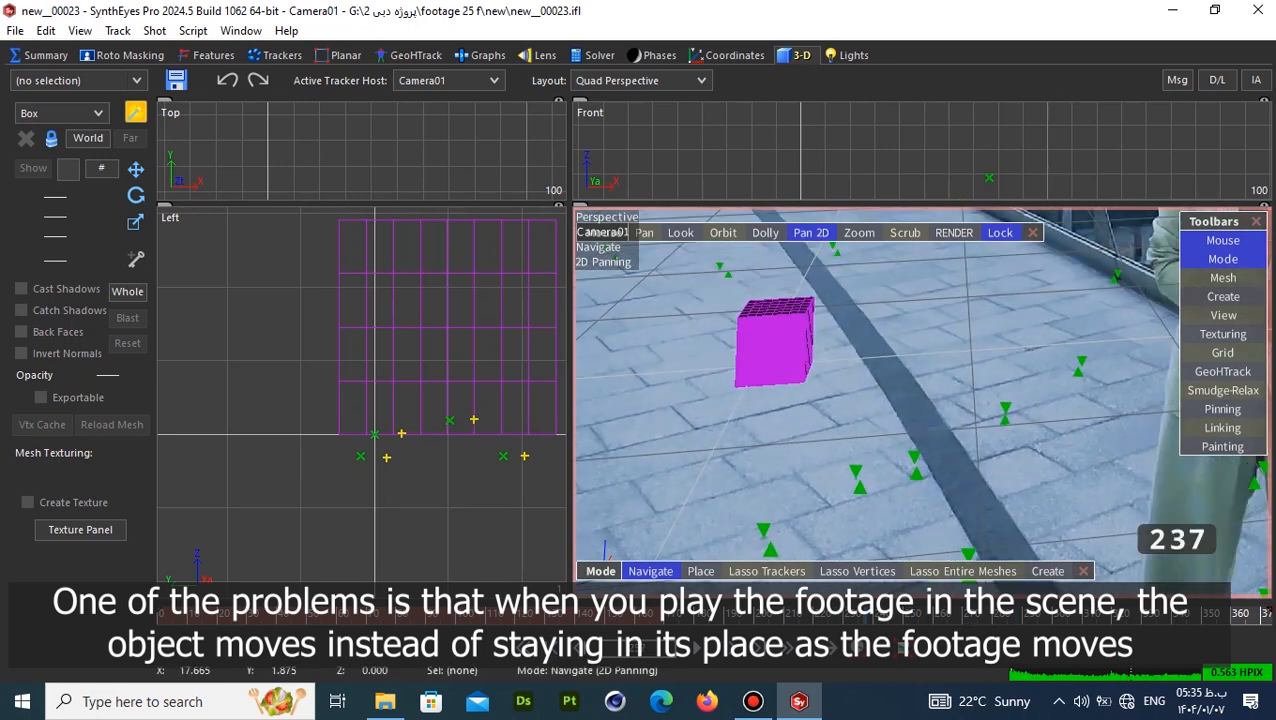
mouse_move(865, 613)
mouse_down()
mouse_move(750, 613)
mouse_move(941, 613)
mouse_up()
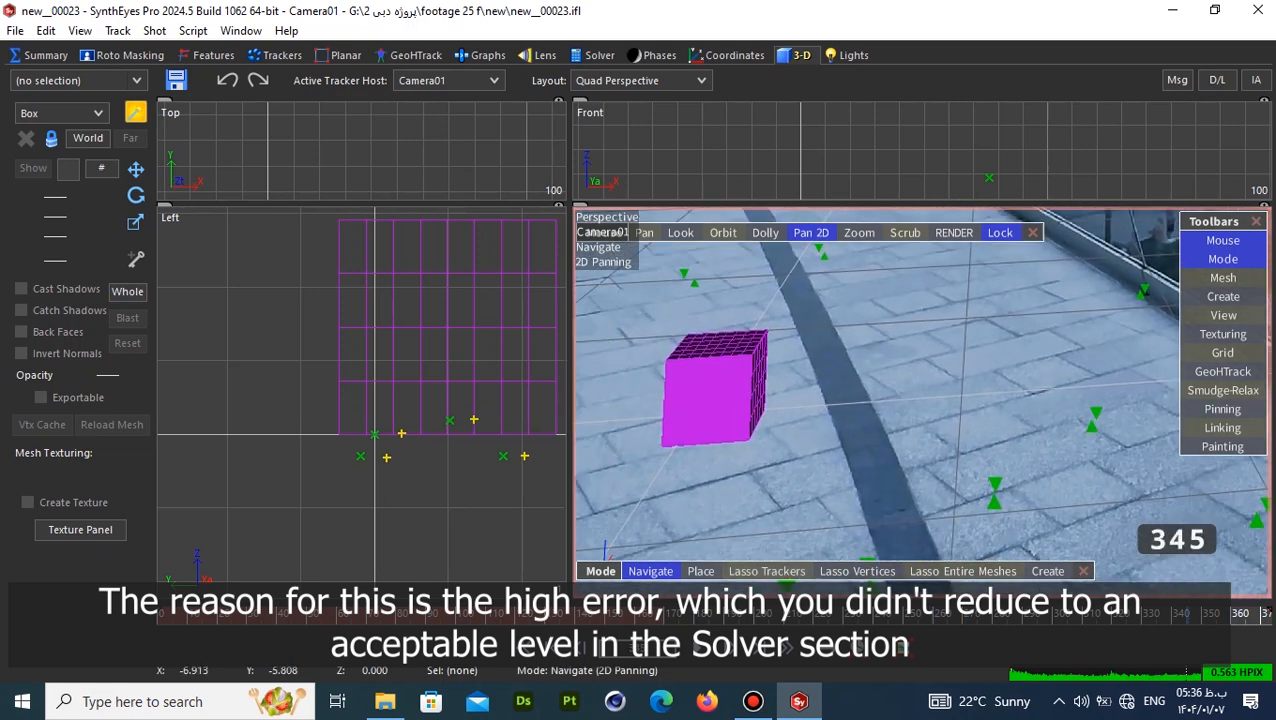
Scrub the footage to frame 373 and back to frame 357, checking the box against the walkway up close and in the full frame.
scroll(990, 397, down, 6)
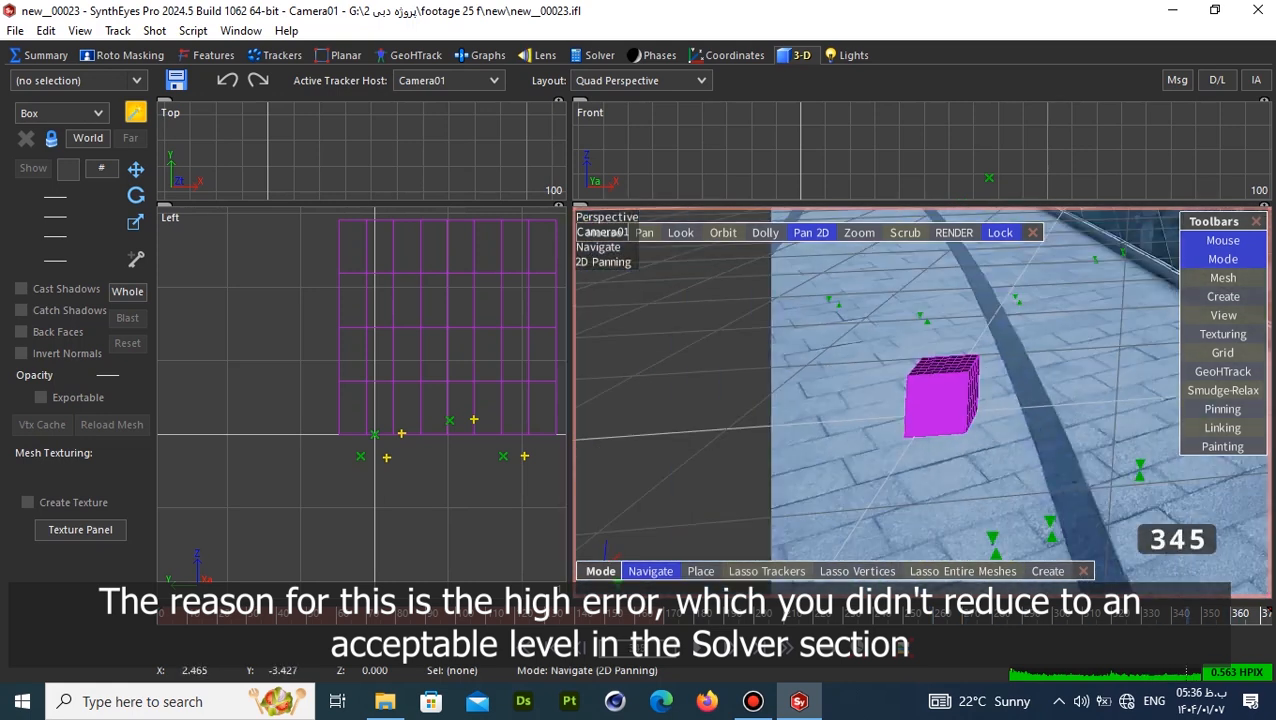
middle_drag(990, 397, 920, 415)
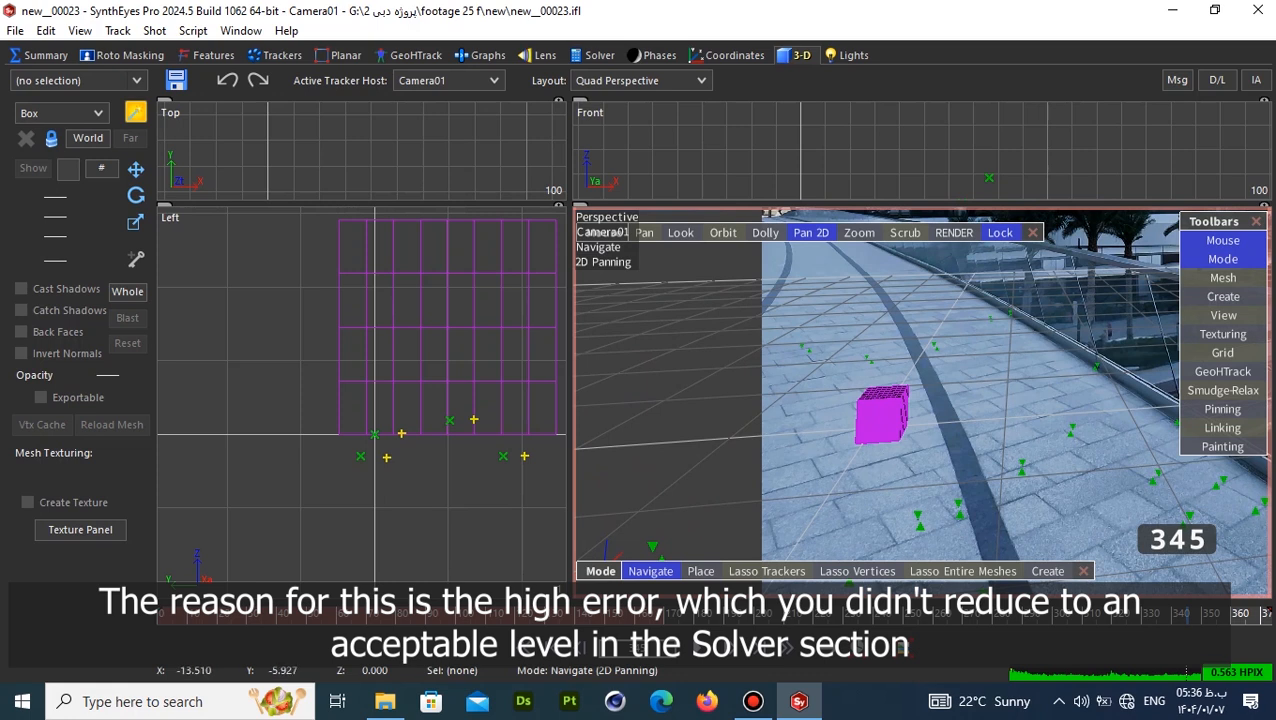
mouse_move(1195, 613)
mouse_down()
mouse_move(823, 613)
mouse_move(1228, 613)
mouse_move(769, 613)
mouse_move(1268, 613)
mouse_up()
scroll(895, 425, up, 5)
scroll(891, 436, up, 5)
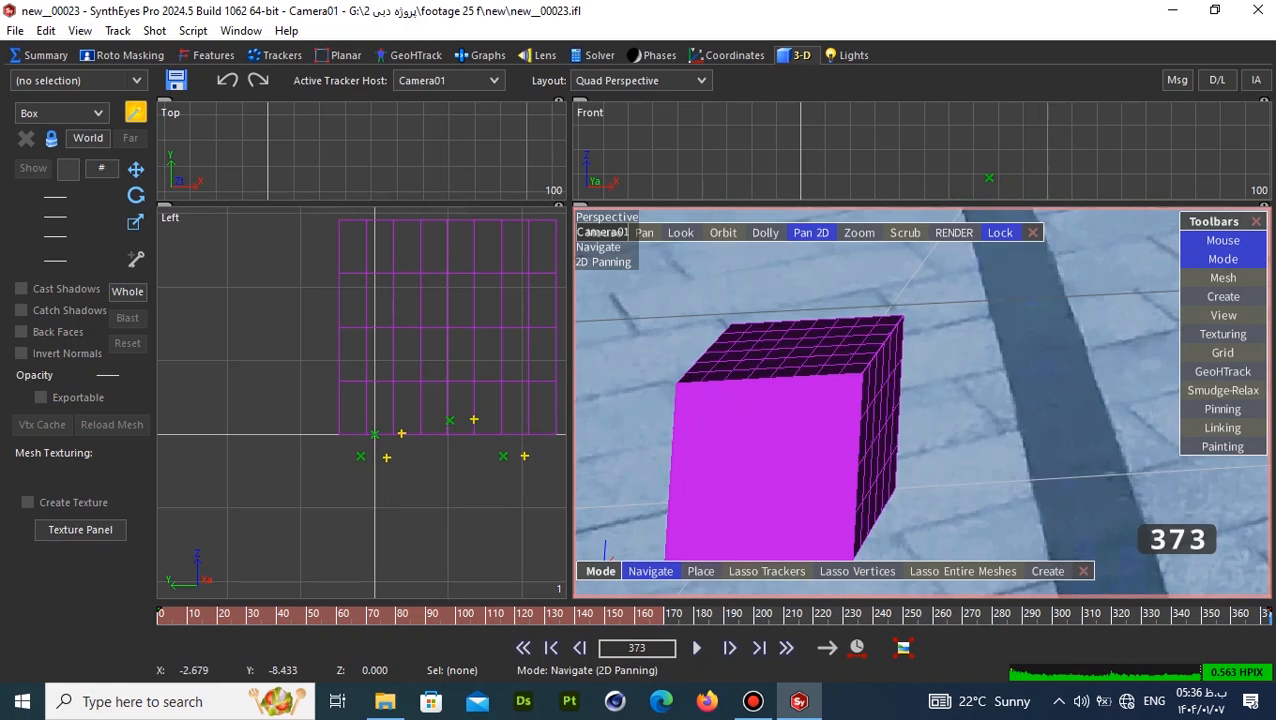
scroll(1028, 447, down, 10)
middle_drag(1025, 445, 866, 452)
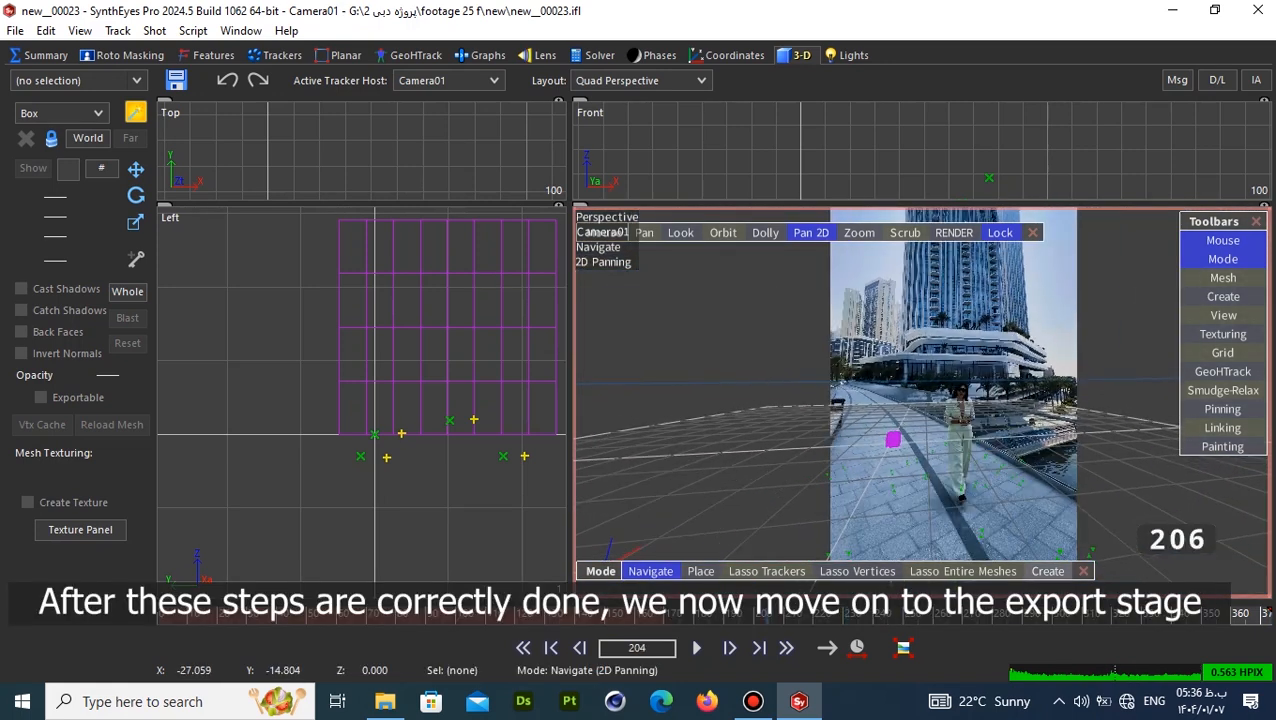
drag(1217, 613, 1223, 613)
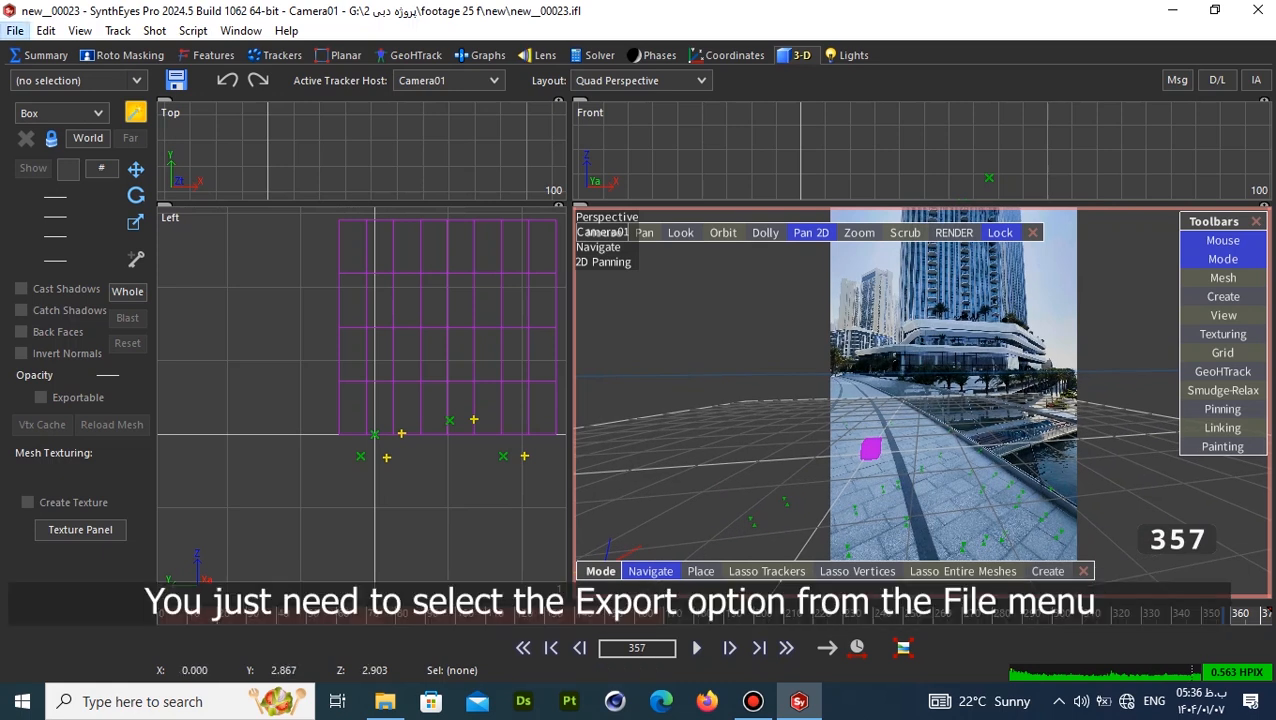
Start a Blender (Python) export of the scene and browse the folders for a save location.
click(15, 30)
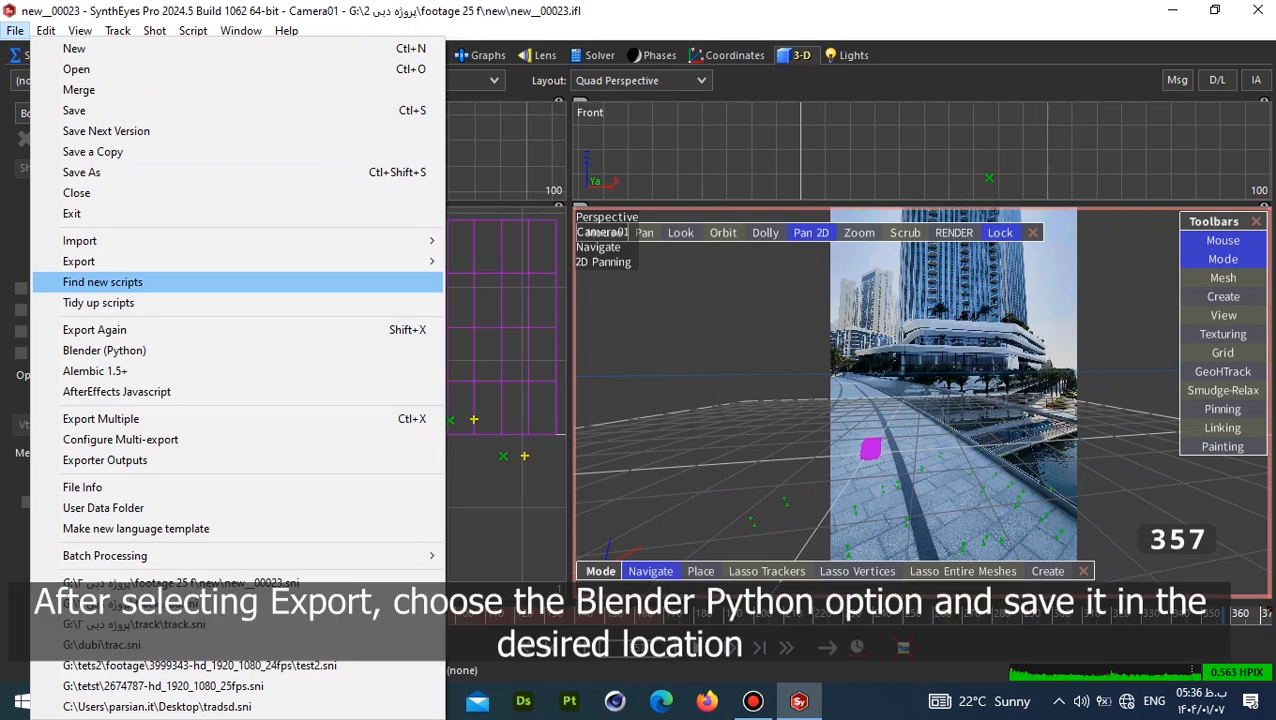
mouse_move(236, 261)
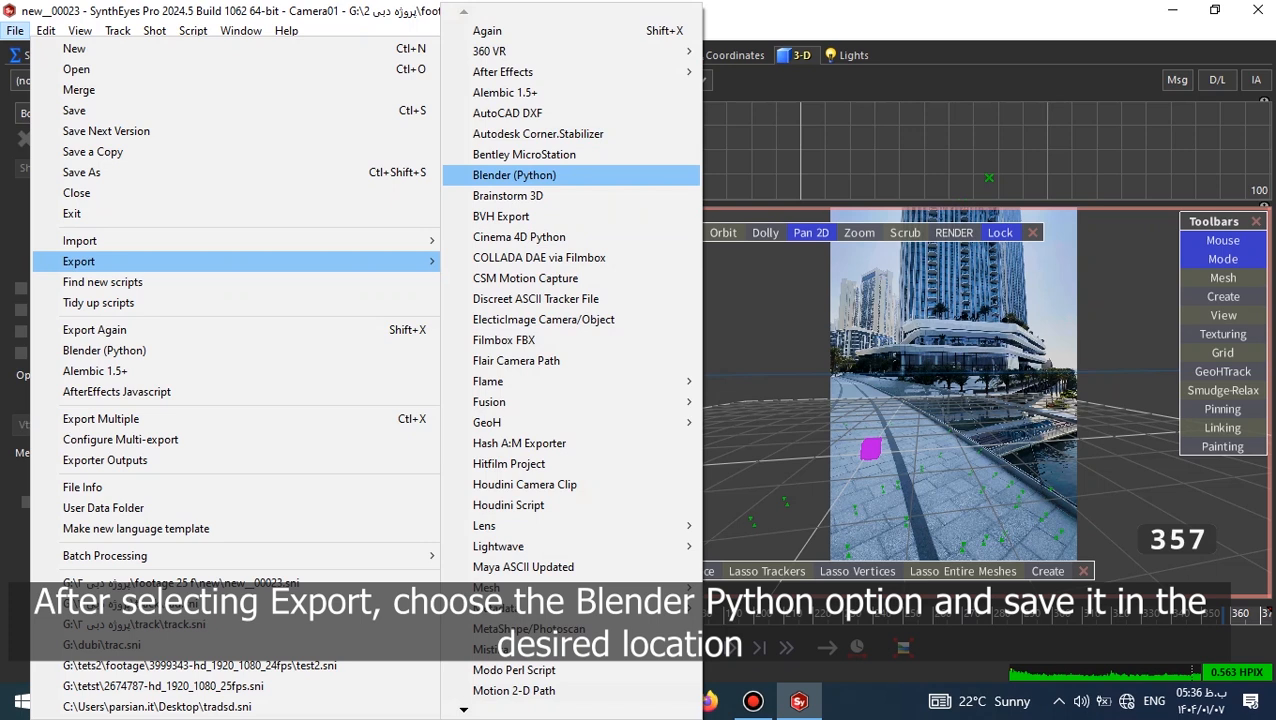
click(514, 175)
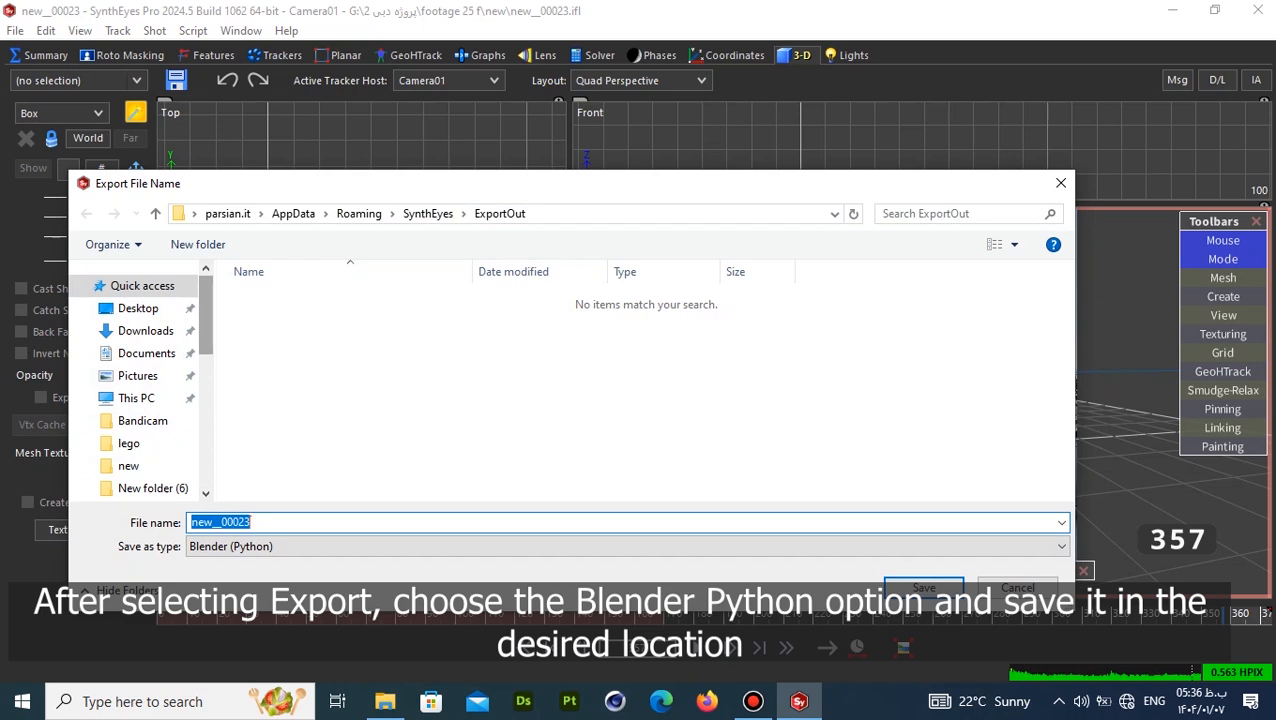
scroll(140, 380, down, 3)
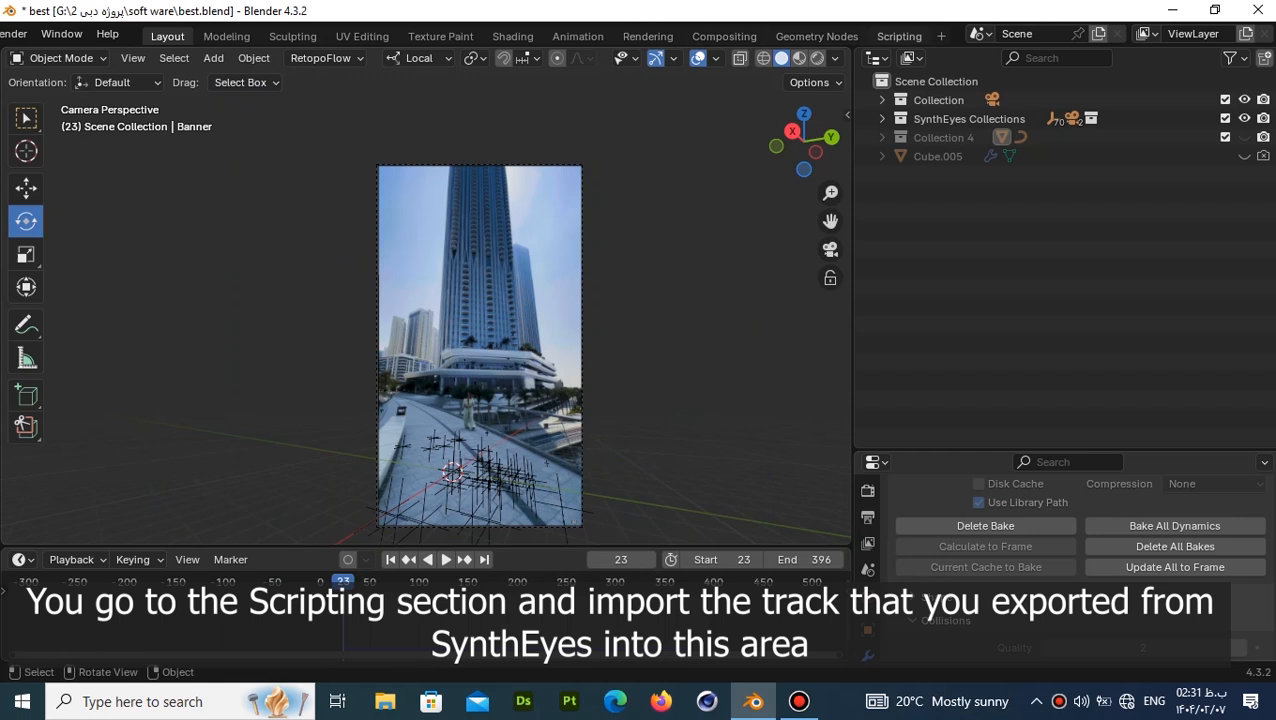
In Blender, view the SynthEyes script track 3.py in the Scripting workspace and examine the imported trackers in the Layout workspace's camera view.
click(898, 36)
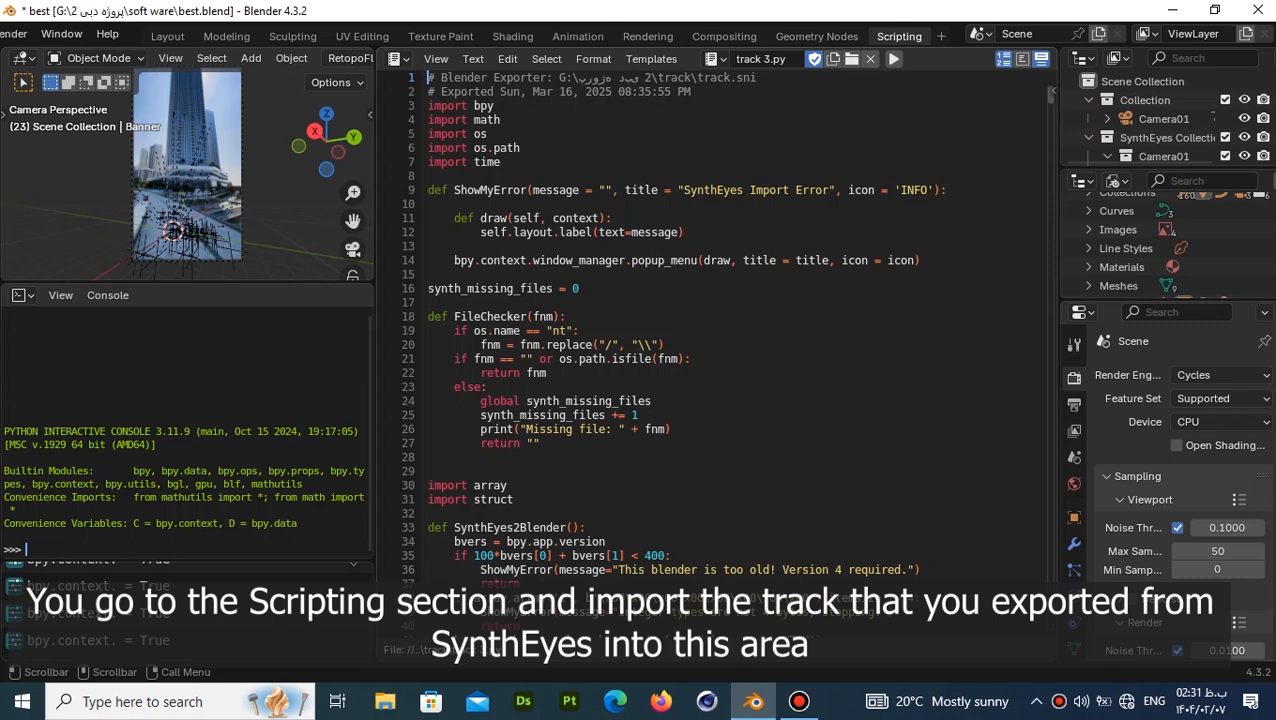
click(167, 36)
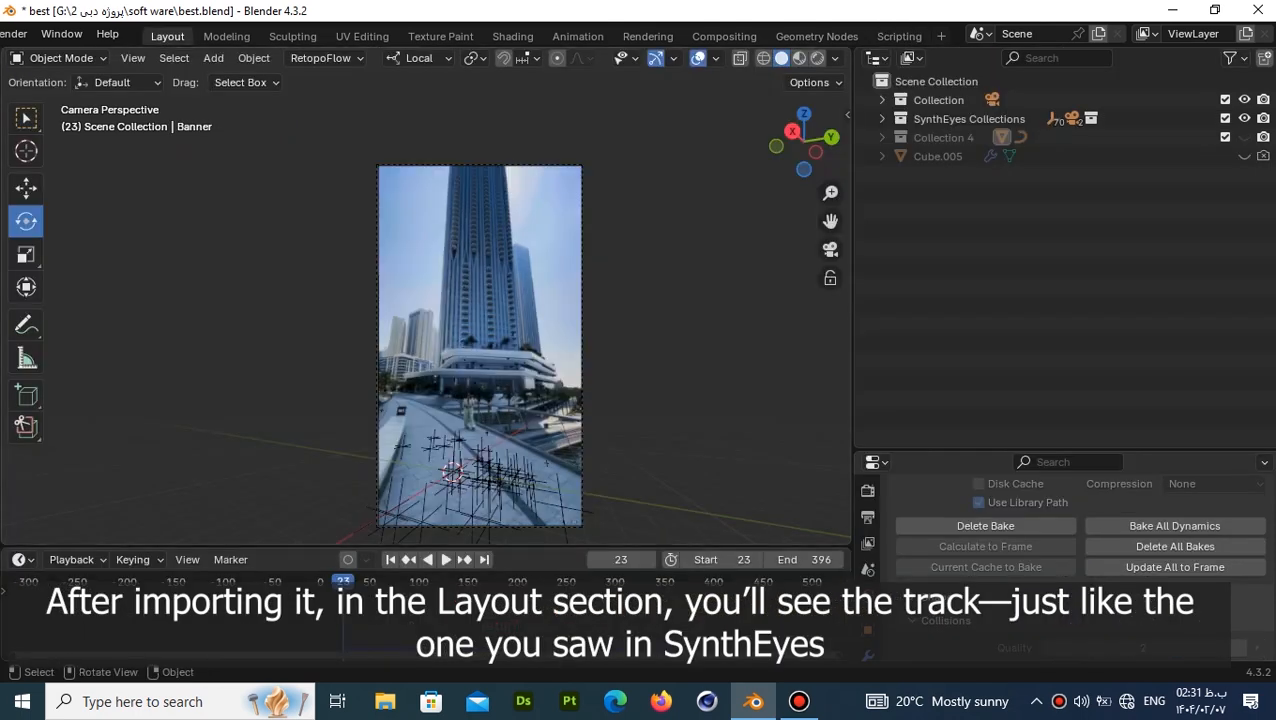
scroll(425, 293, up, 3)
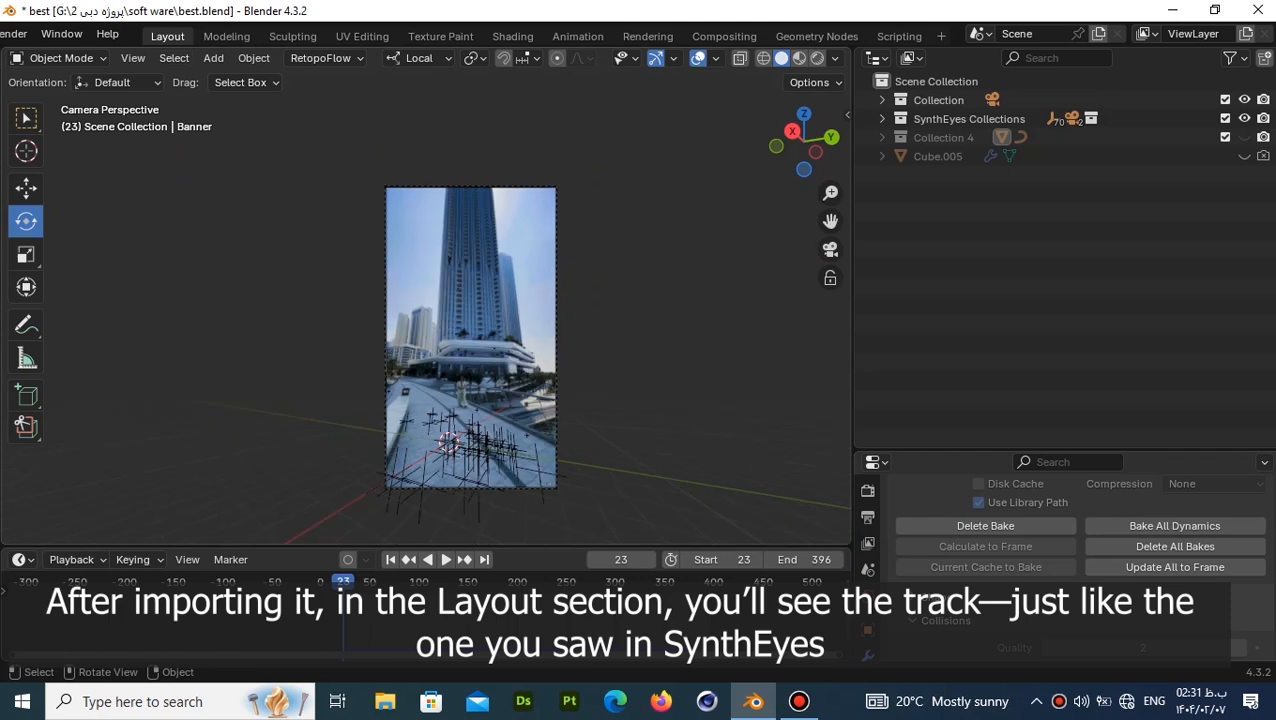
shift+middle_drag(425, 400, 421, 147)
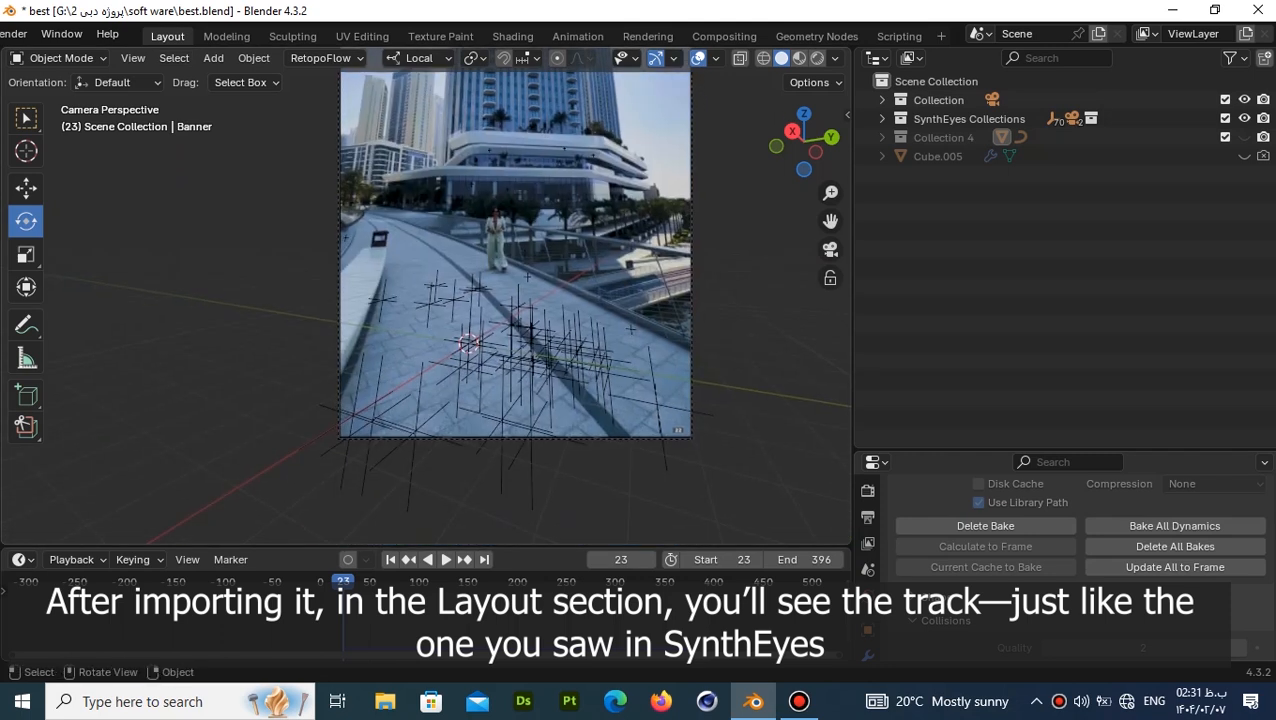
scroll(425, 296, down, 2)
scroll(425, 296, down, 3)
scroll(425, 296, up, 3)
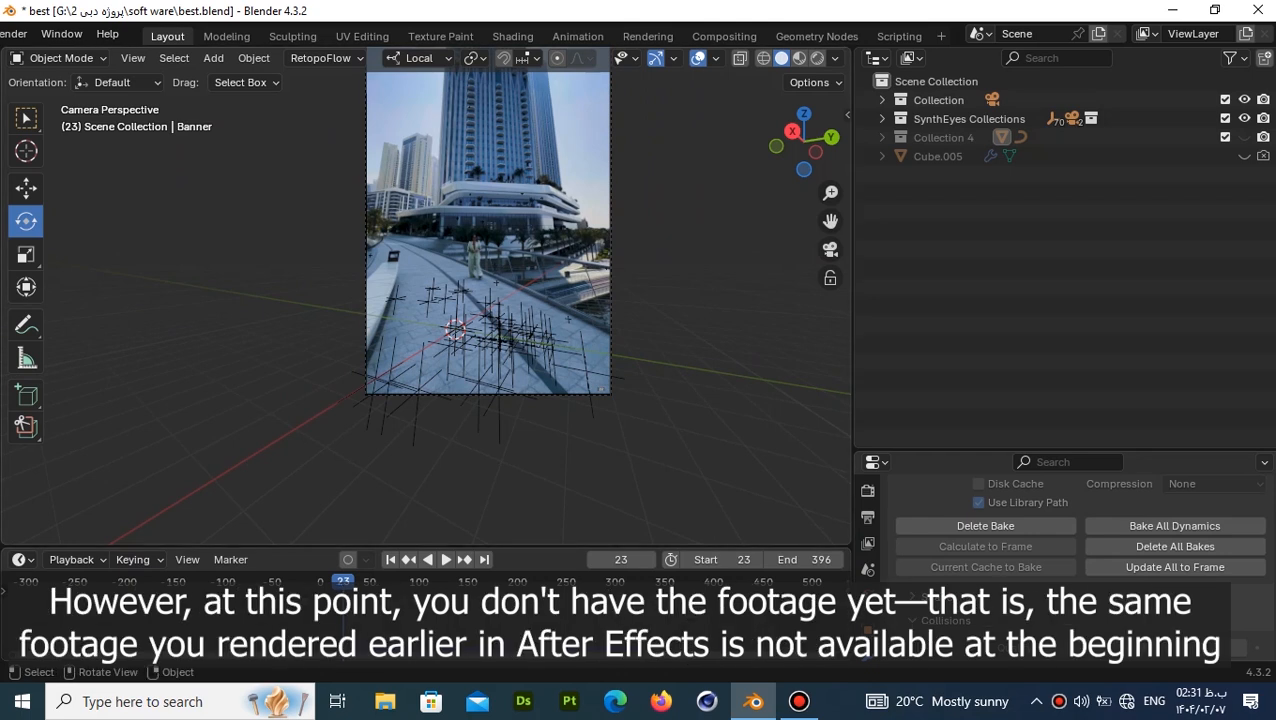
scroll(490, 270, up, 2)
scroll(555, 300, up, 3)
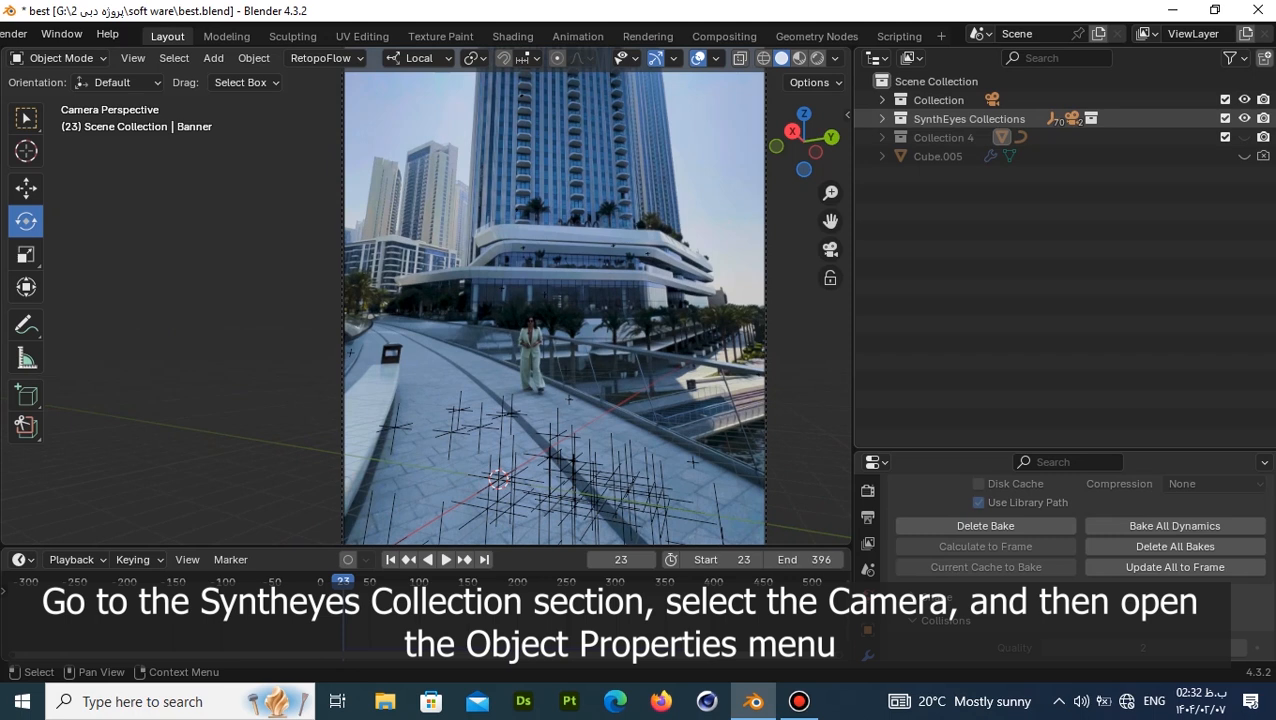
Select Camera01 in SynthEyes Collections and show its object data properties in an enlarged properties area.
click(882, 119)
click(976, 194)
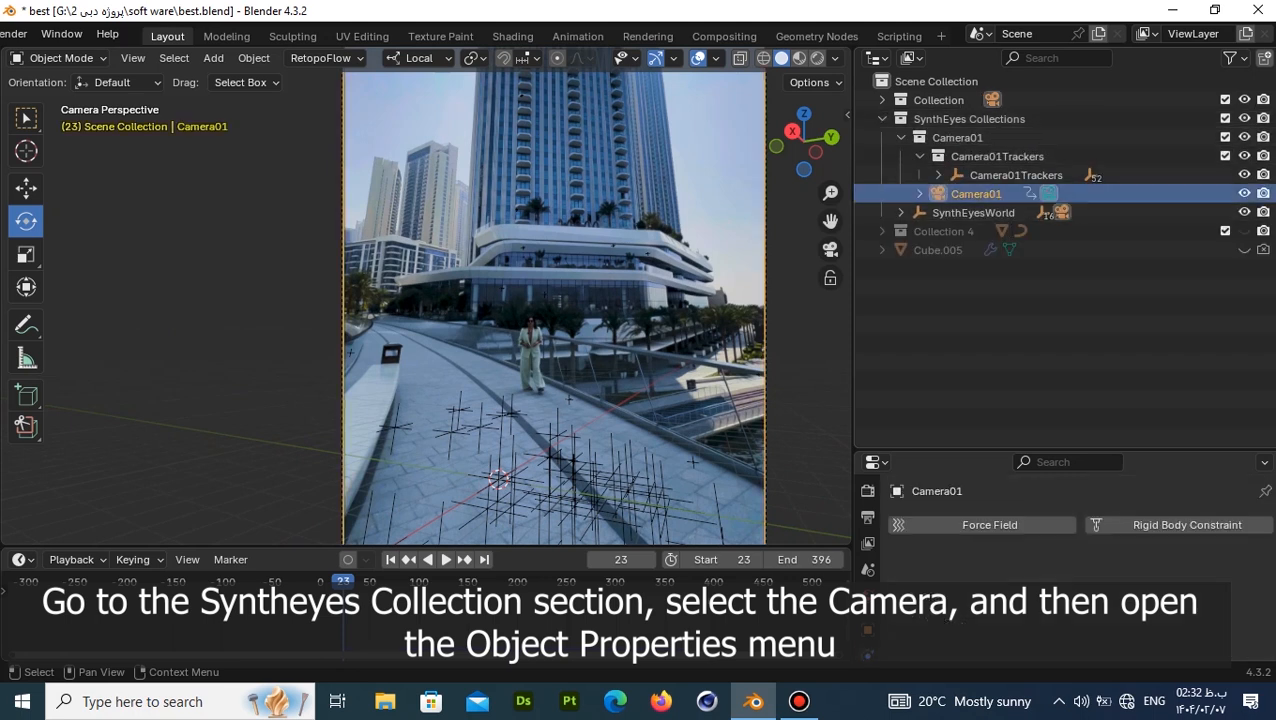
drag(1062, 450, 1062, 195)
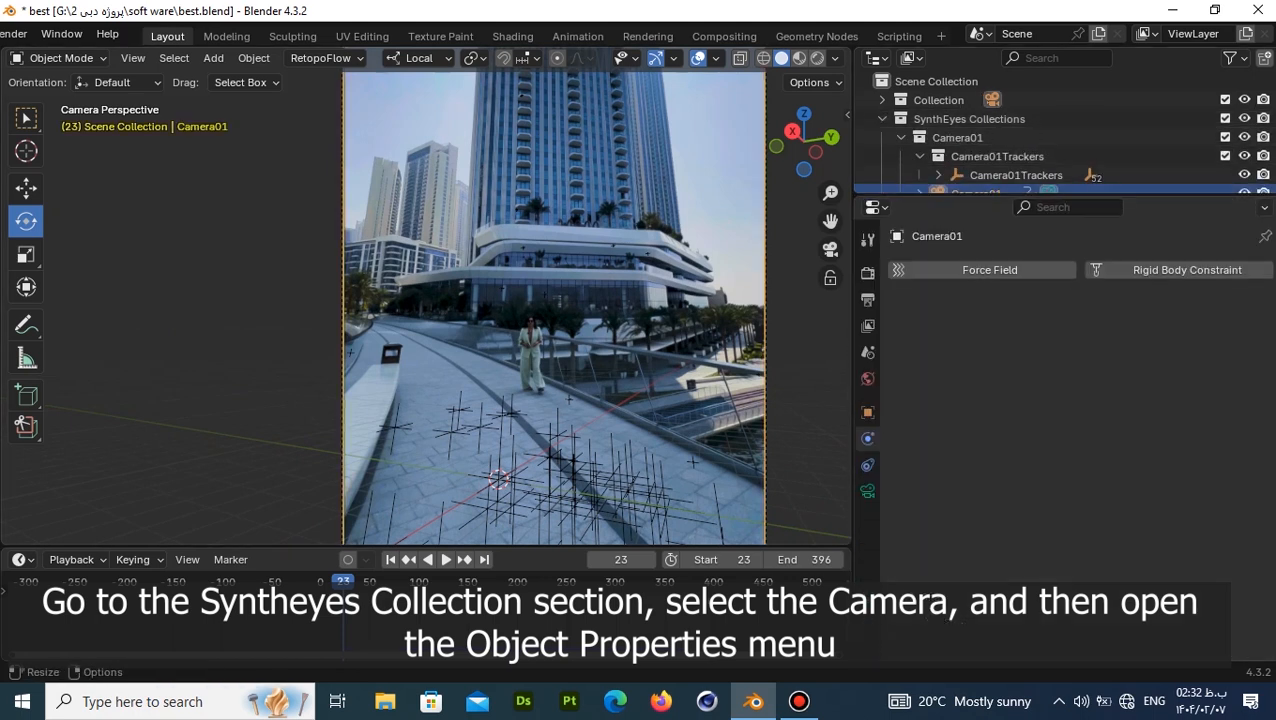
click(867, 491)
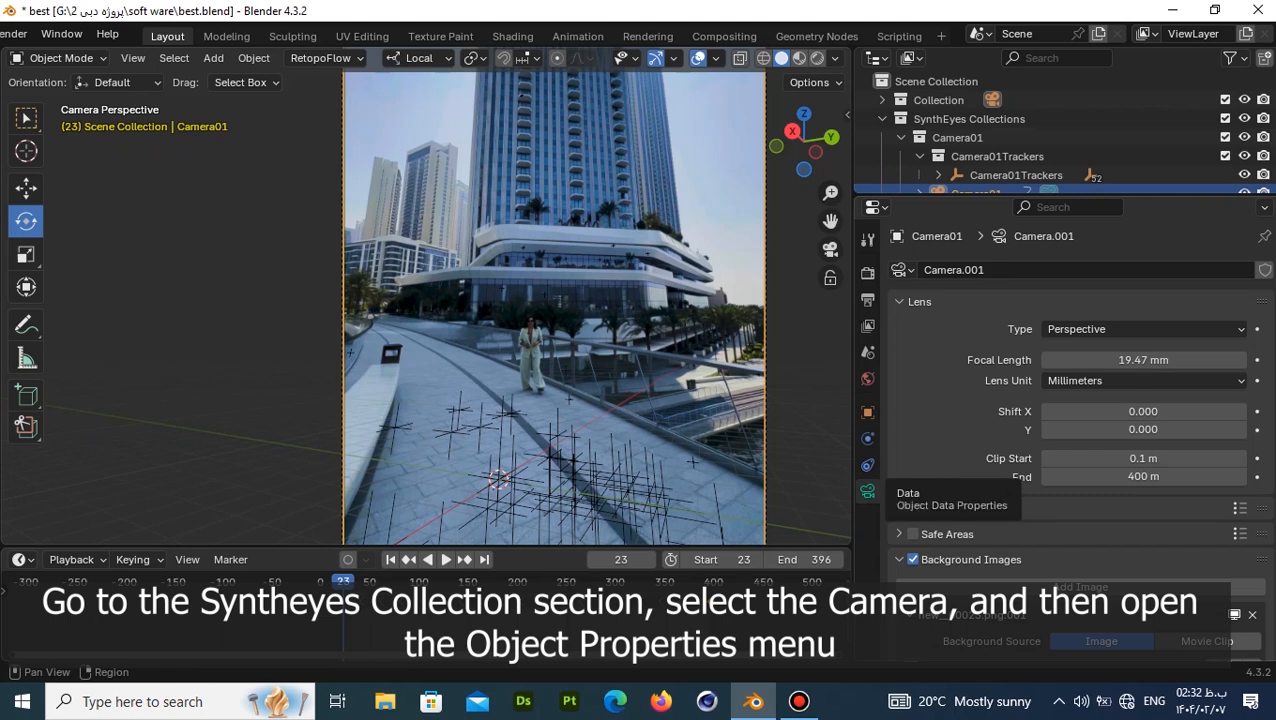
Review Camera01's background image settings, including the image sequence source, frames, start, offset, opacity, depth and frame method.
scroll(1000, 450, down, 3)
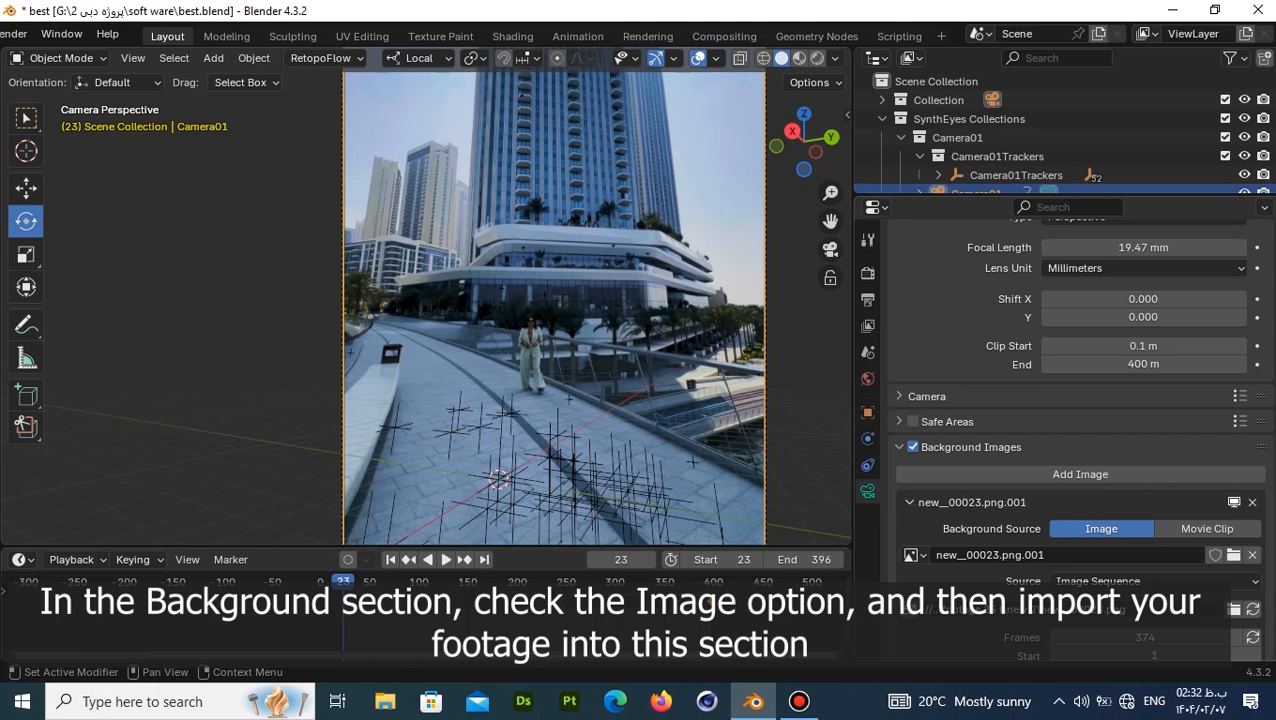
scroll(1077, 440, down, 2)
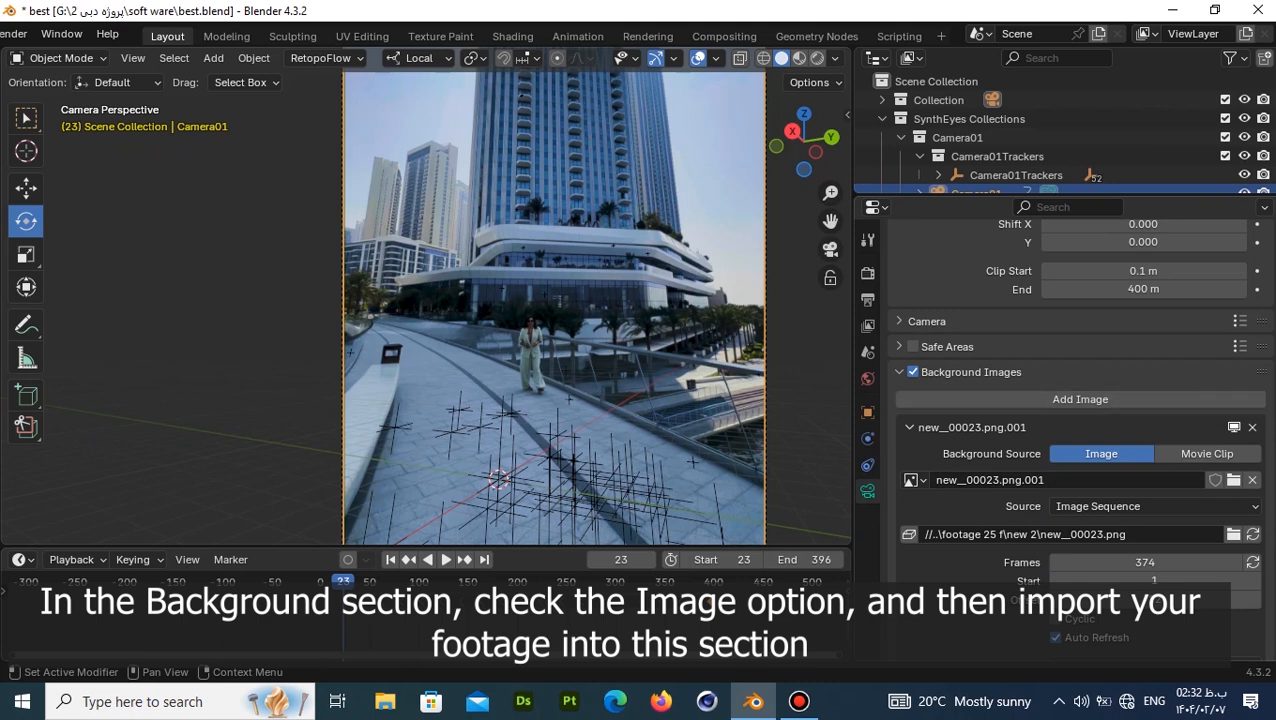
scroll(1077, 440, down, 2)
scroll(1077, 440, down, 3)
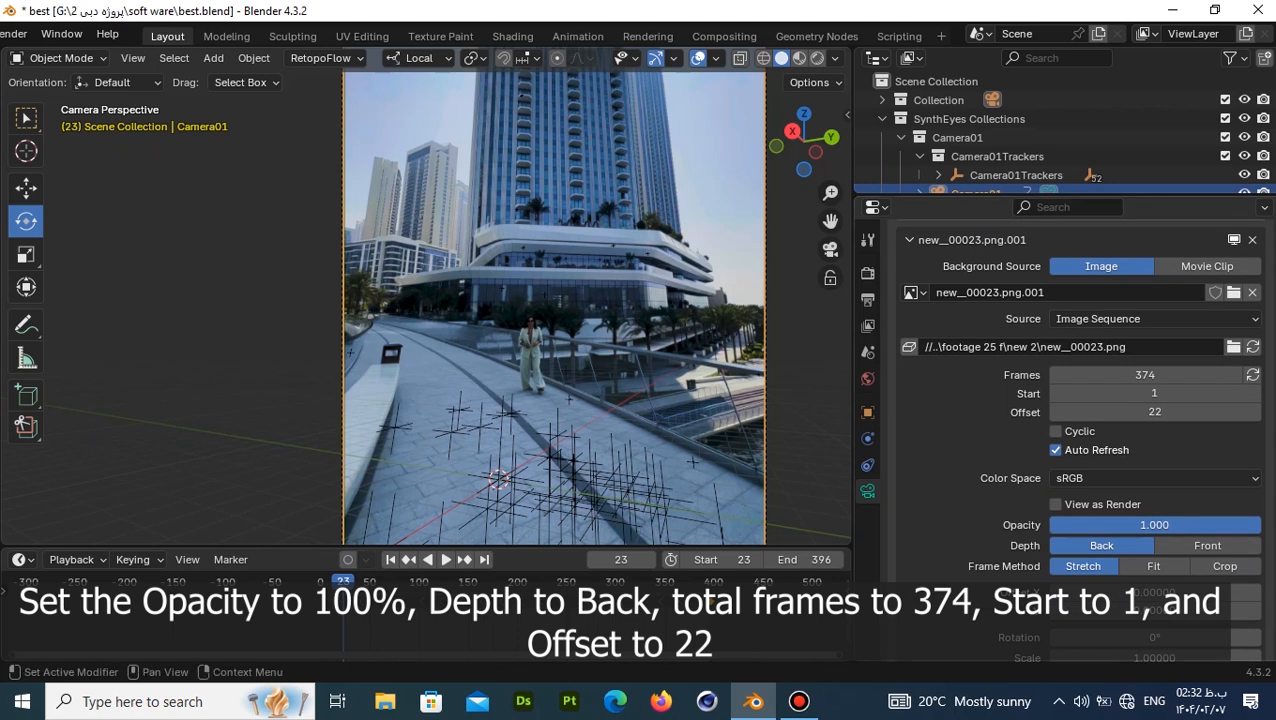
scroll(1080, 440, down, 1)
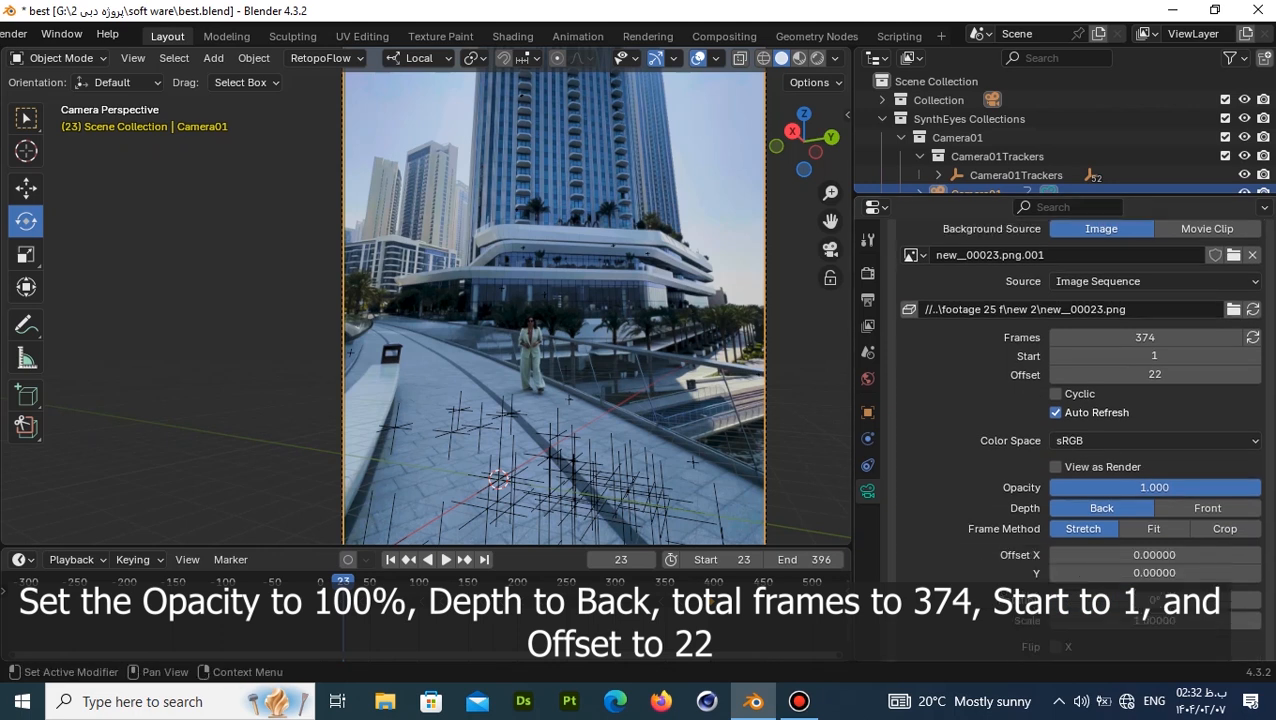
scroll(1080, 440, down, 3)
scroll(1080, 440, up, 3)
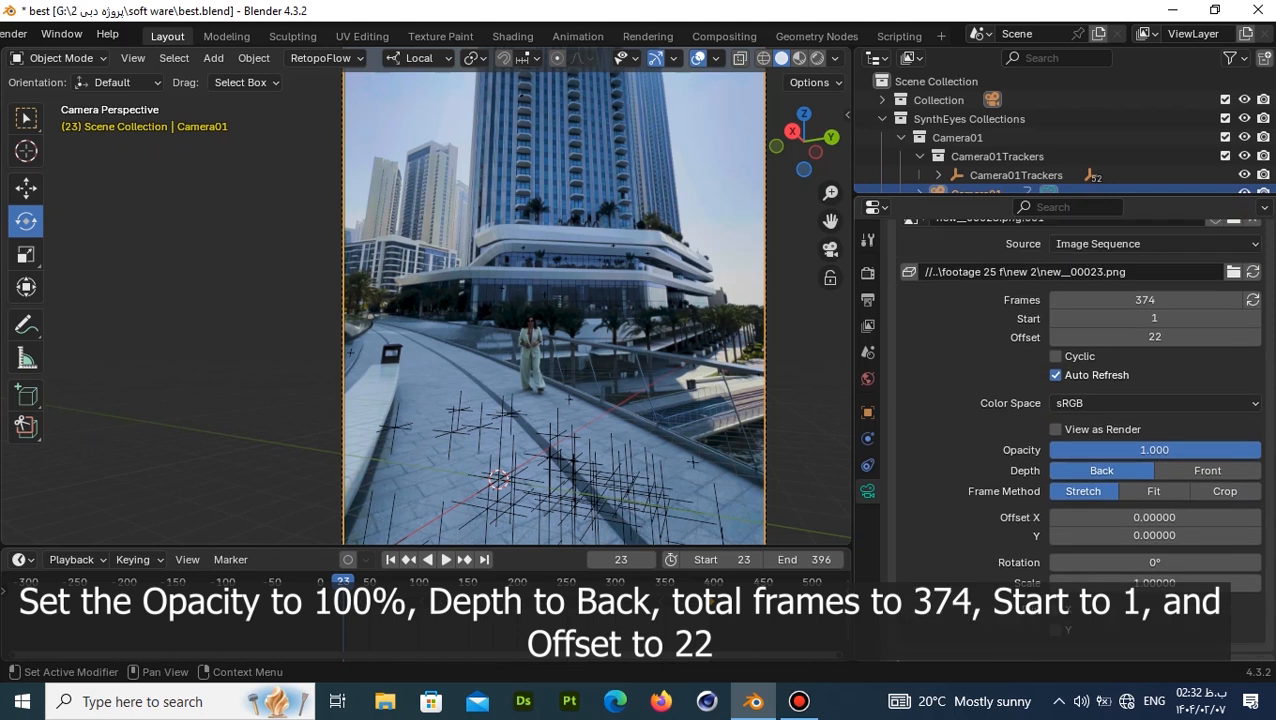
scroll(1080, 440, up, 2)
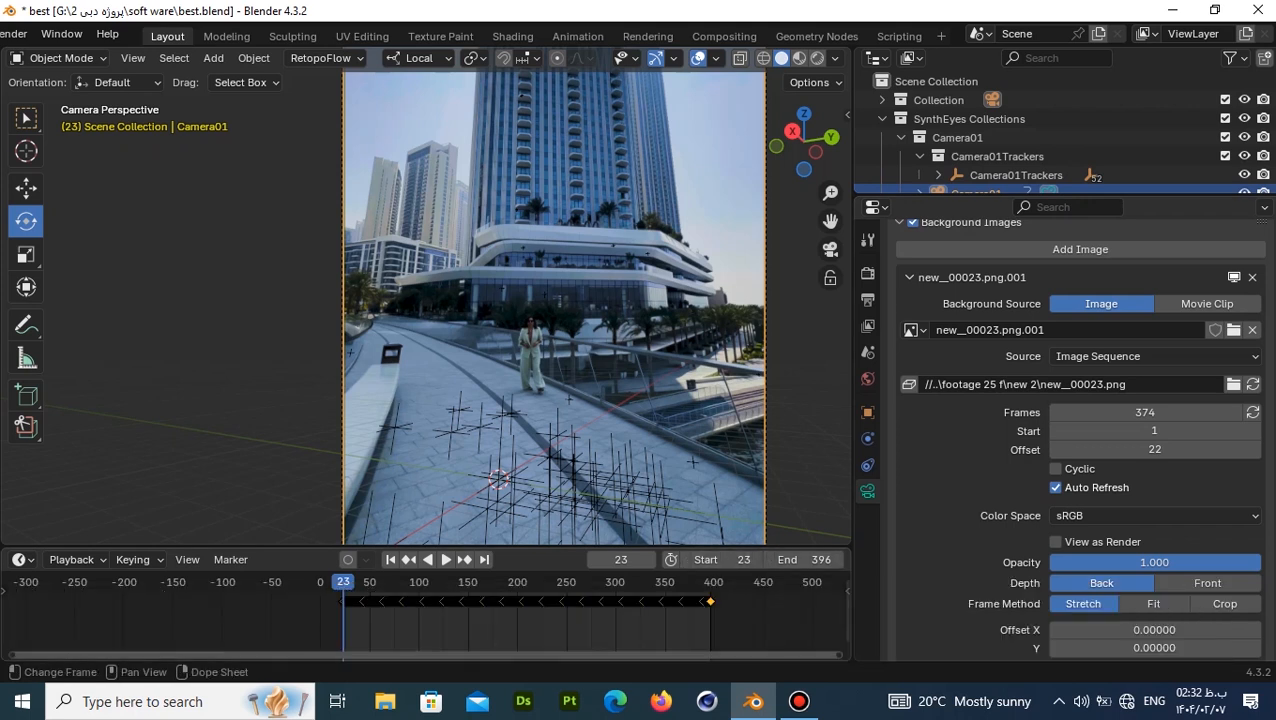
Fit the camera's full keyframe range in the timeline and play the shot from frame 23 to frame 52, checking the trackers against the paving.
scroll(425, 615, up, 7)
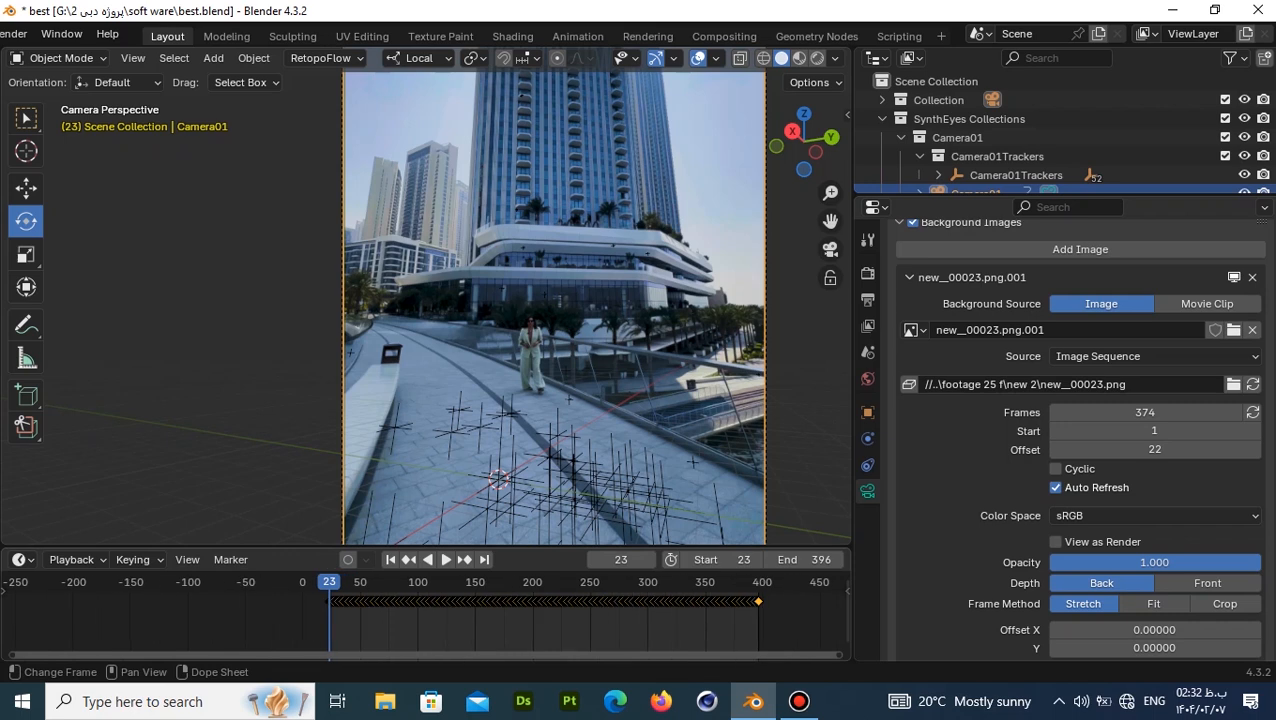
scroll(425, 615, down, 7)
scroll(425, 615, up, 5)
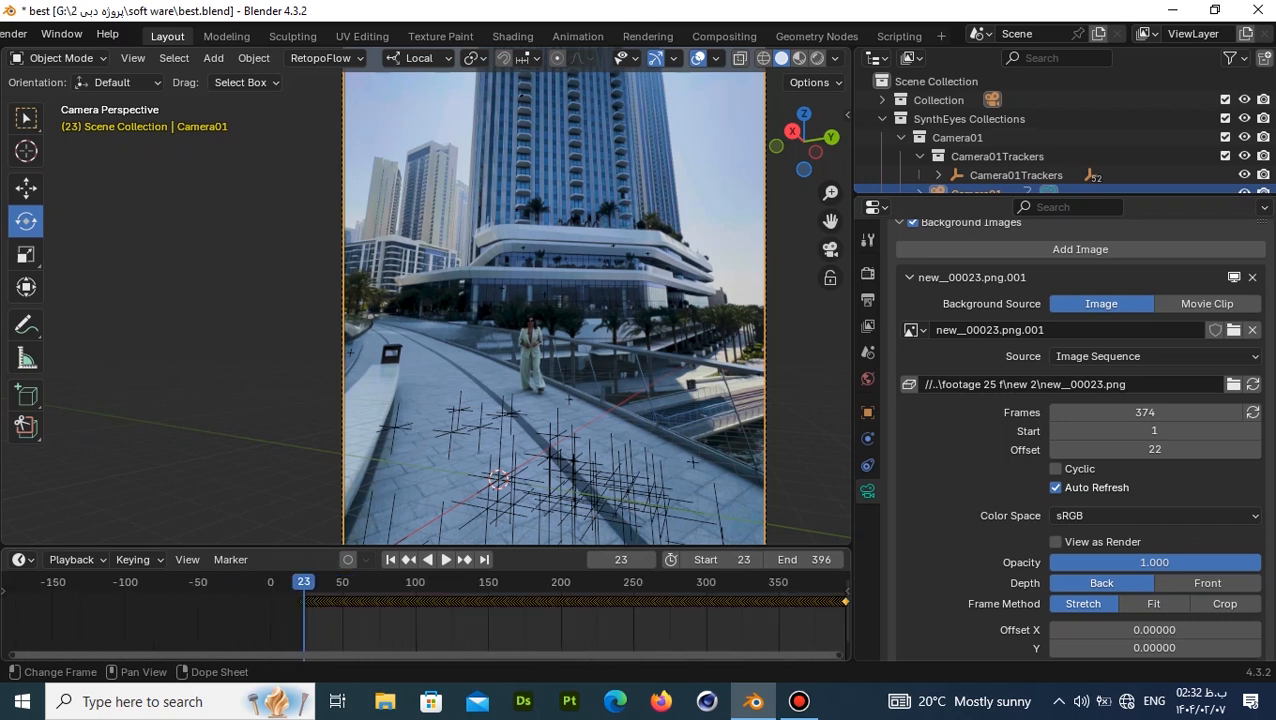
shift+middle_drag(600, 615, 232, 615)
scroll(425, 615, down, 1)
scroll(425, 615, down, 3)
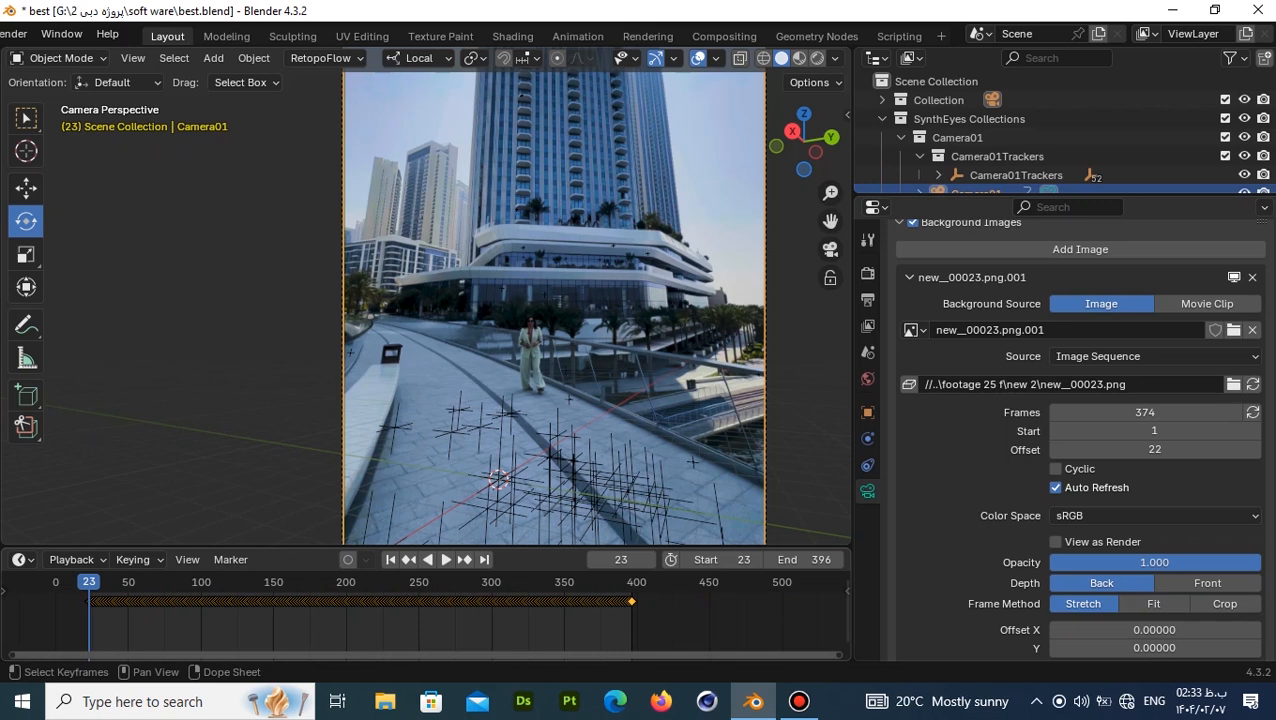
scroll(427, 405, down, 2)
scroll(427, 405, up, 1)
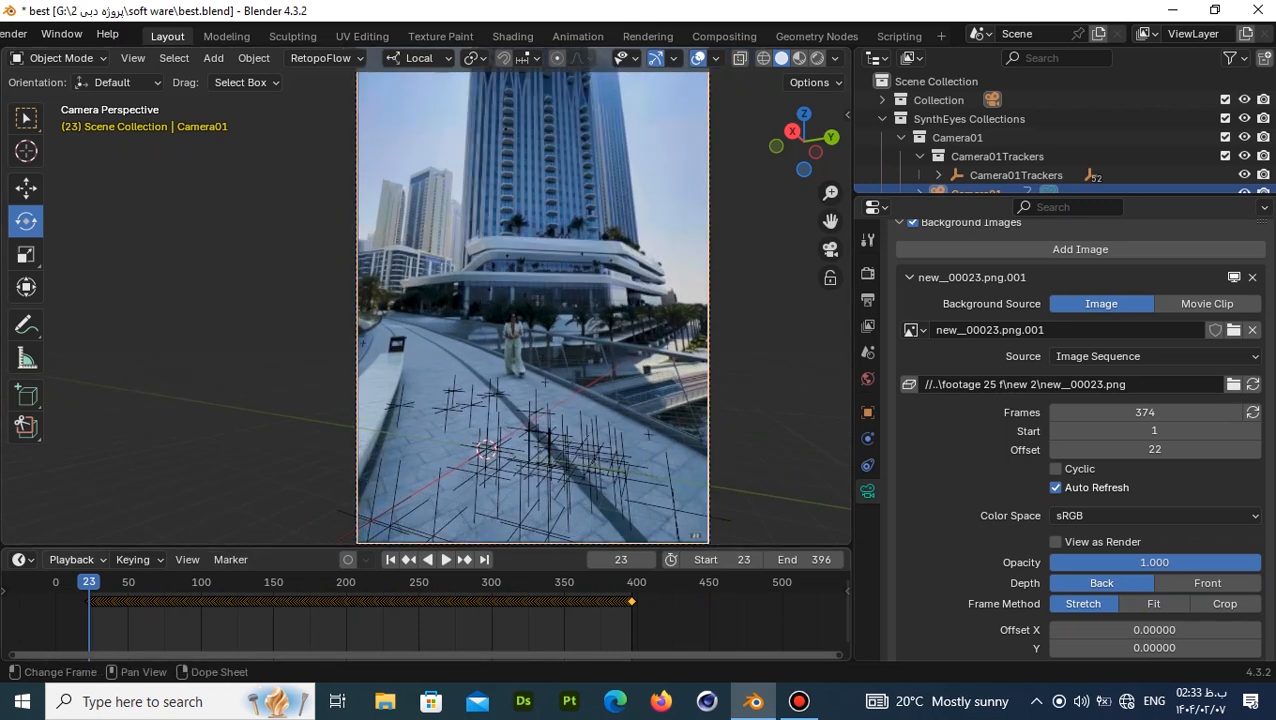
key(space)
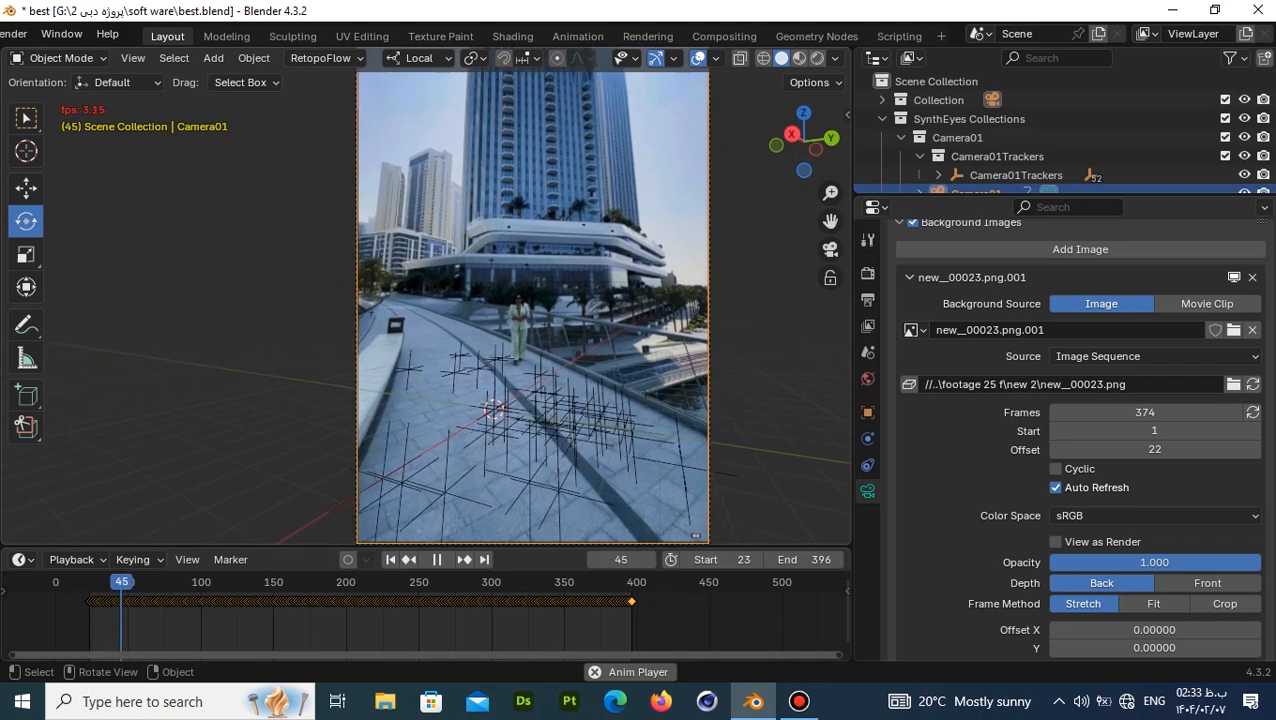
key(space)
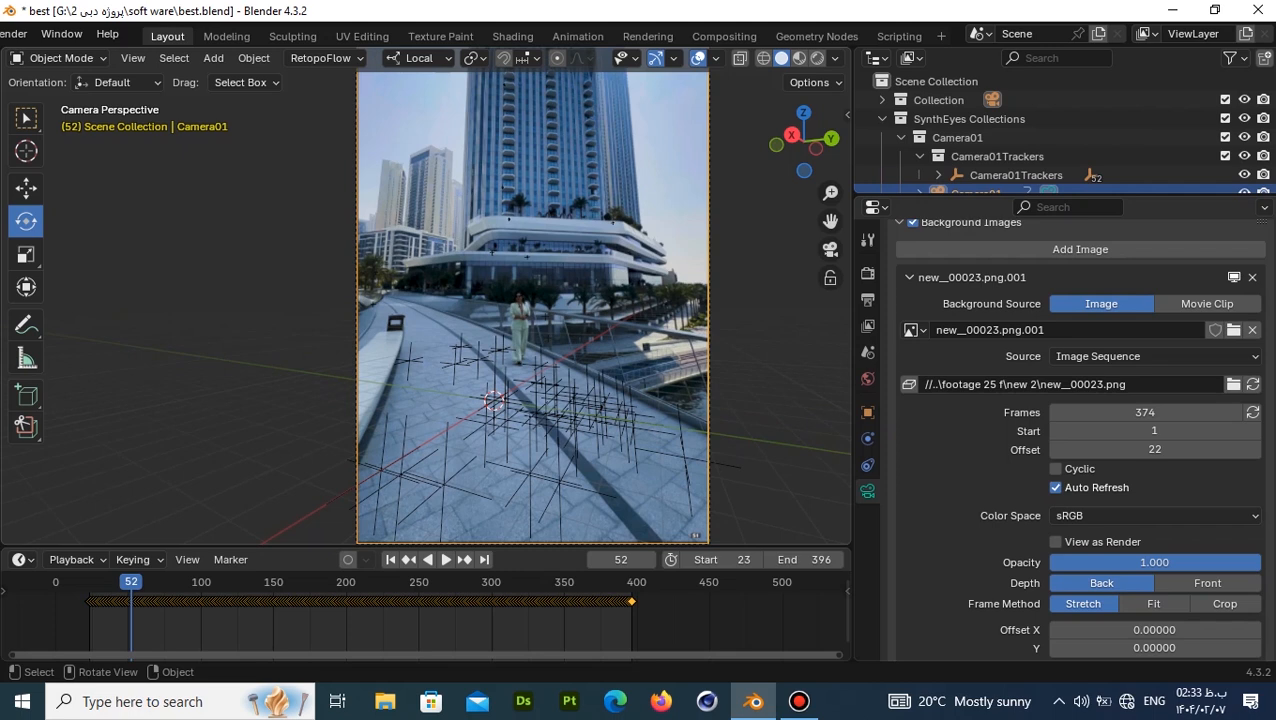
Rewind the timeline to frame 7 and replay the tracked shot up to frame 26 in the camera view.
shift+middle_drag(532, 320, 497, 328)
key(space)
drag(131, 582, 91, 582)
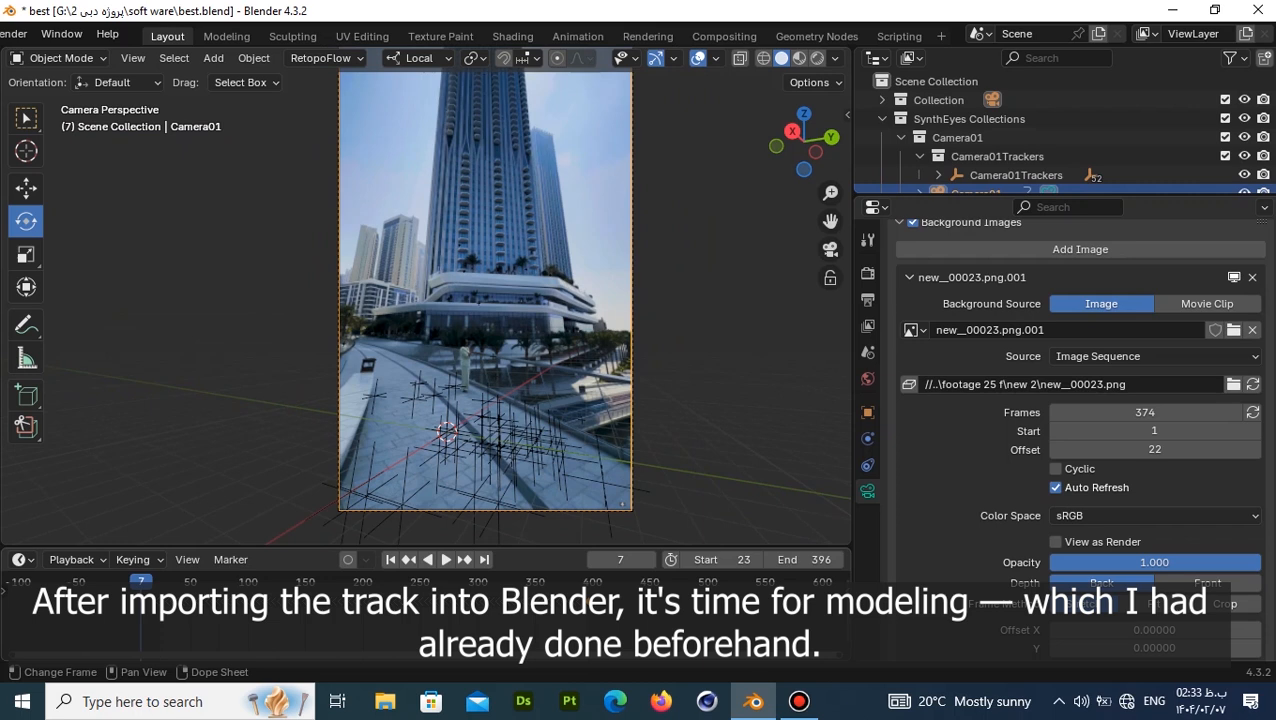
key(space)
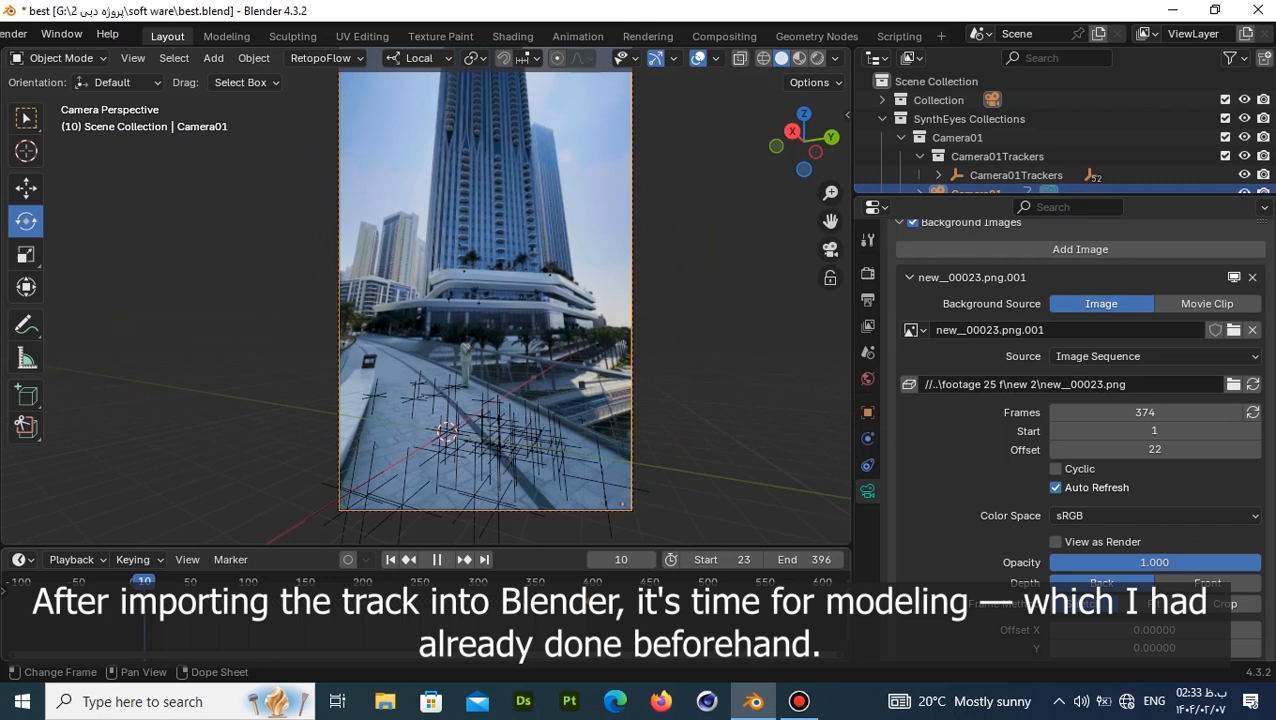
key(space)
scroll(485, 291, down, 2)
scroll(485, 291, up, 2)
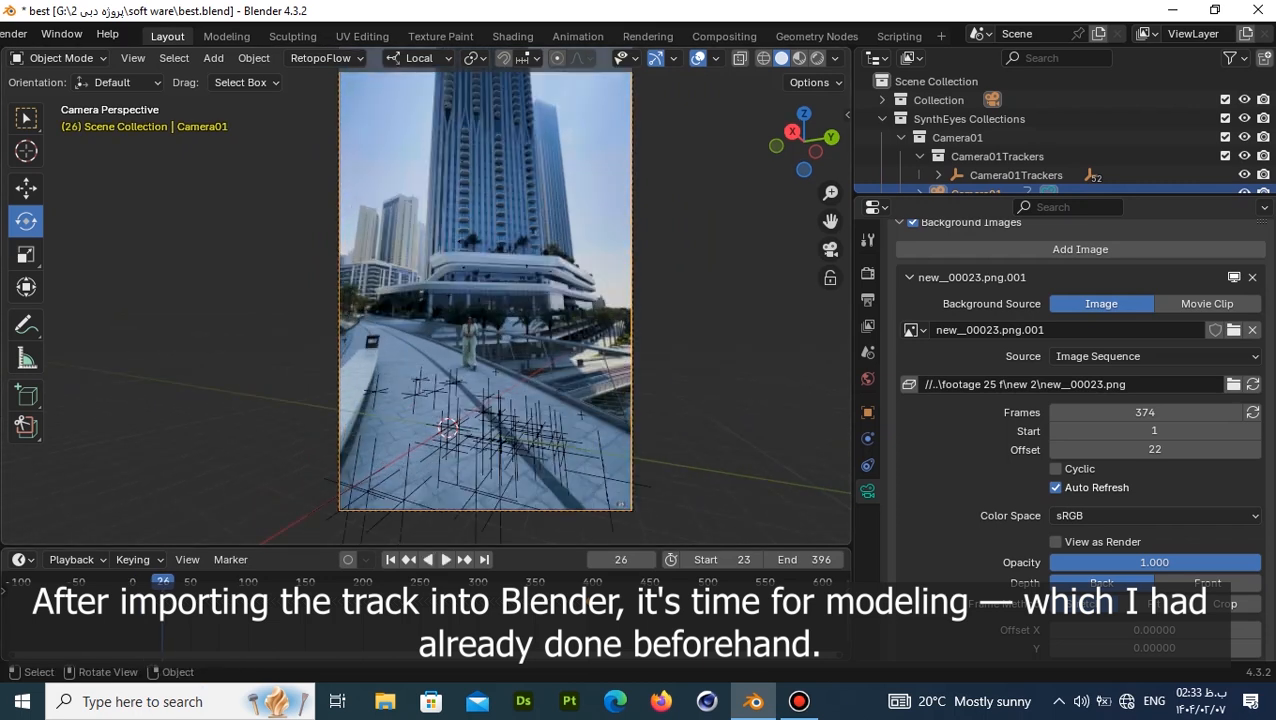
Expand Collection 4 in the outliner and unhide both that collection and Cube.005 in the viewport.
drag(870, 198, 870, 378)
click(882, 231)
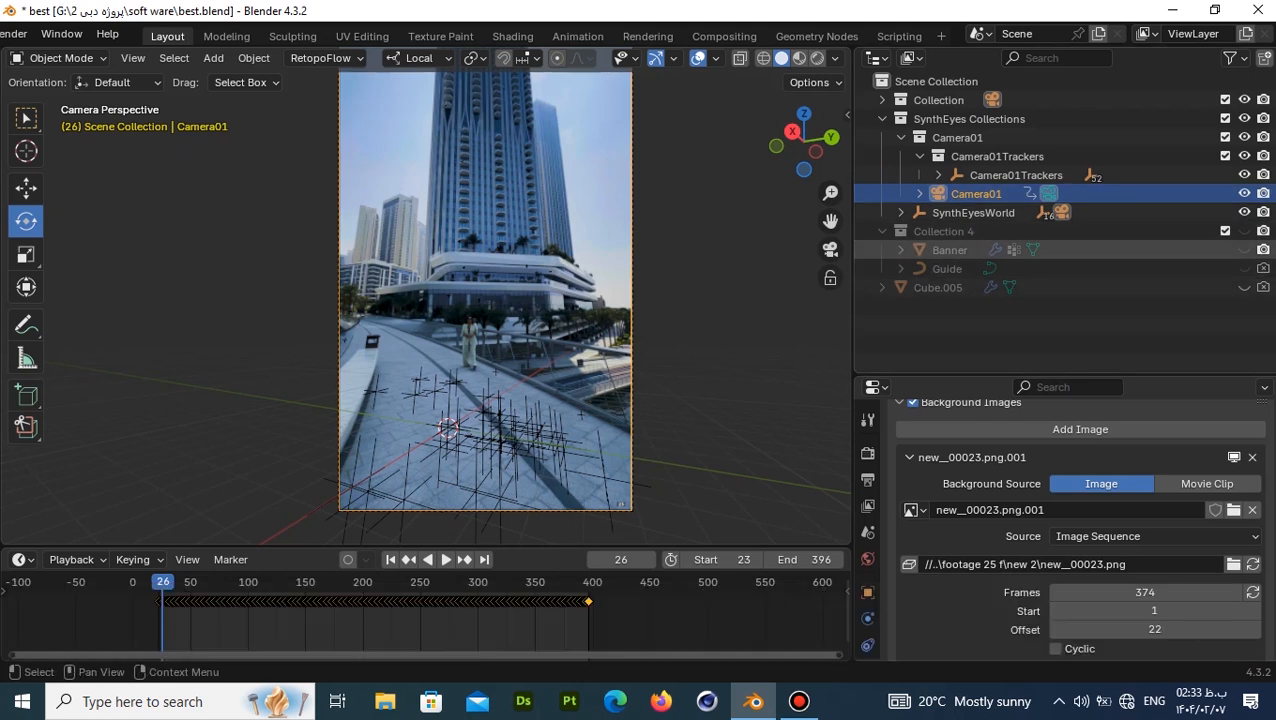
scroll(485, 291, down, 2)
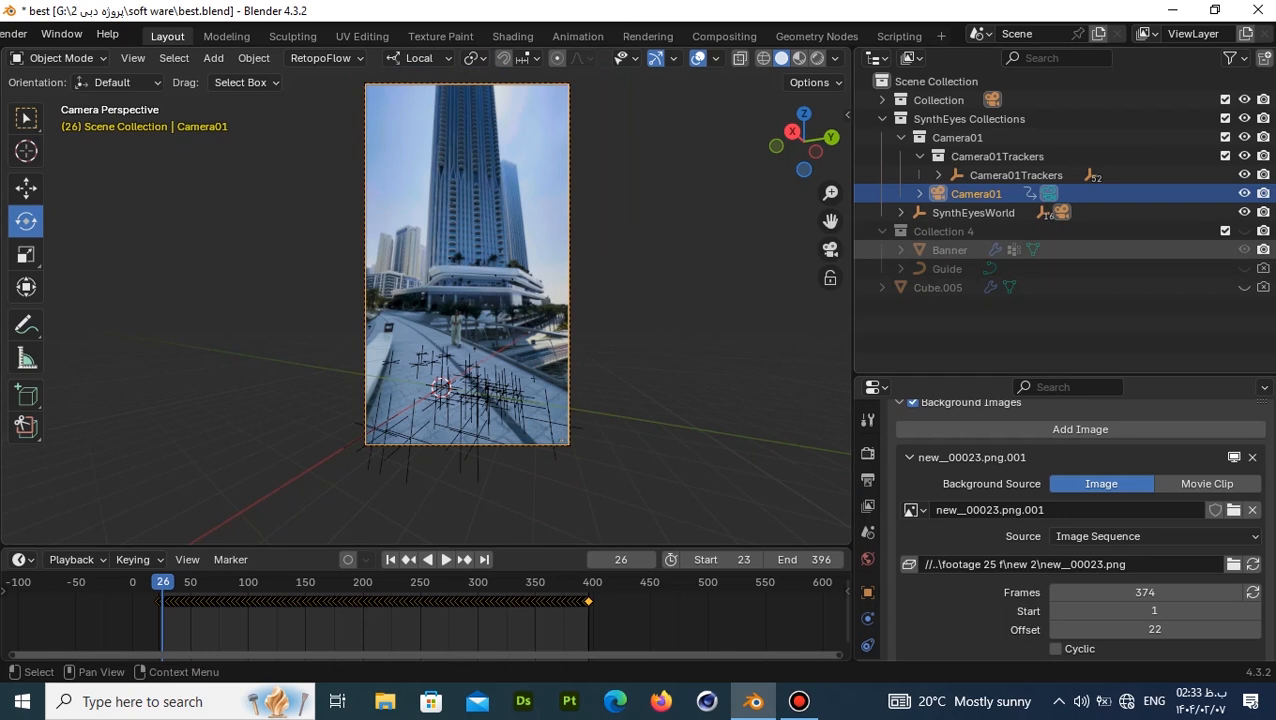
click(1244, 231)
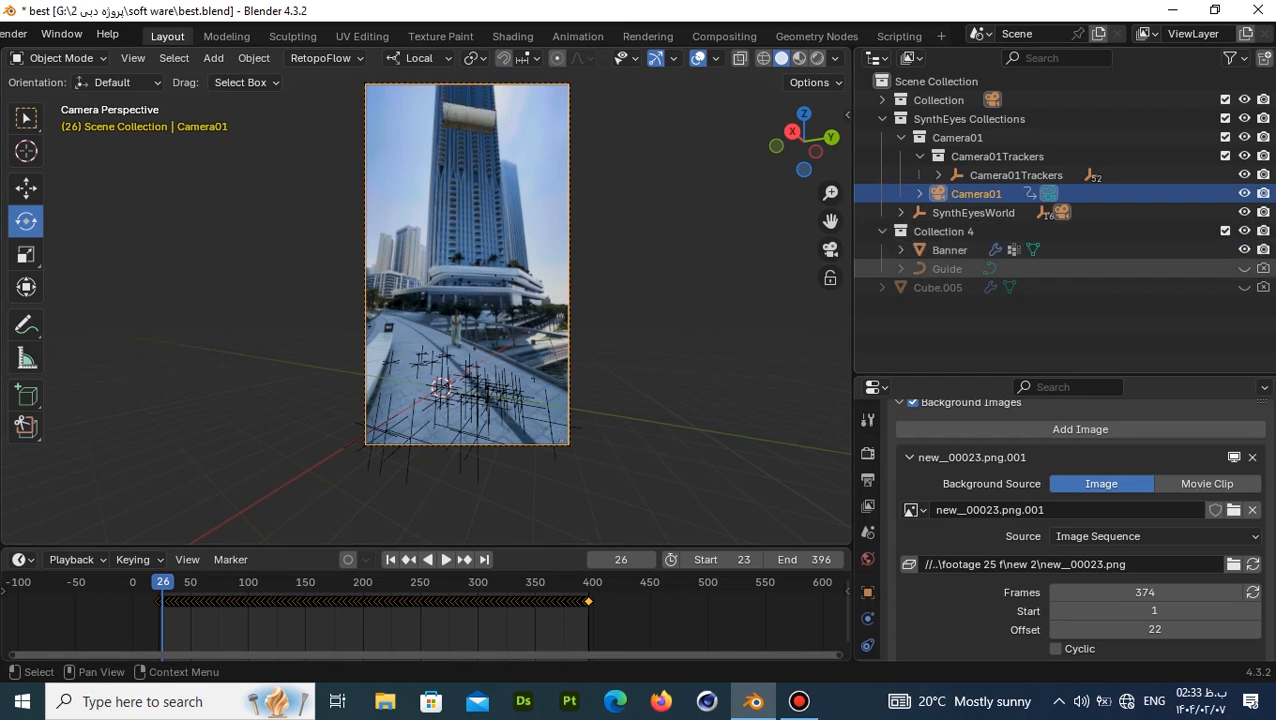
click(1244, 287)
Leave the camera view and inspect the tower block and the rolled banner at its top edge from several angles.
scroll(470, 290, up, 3)
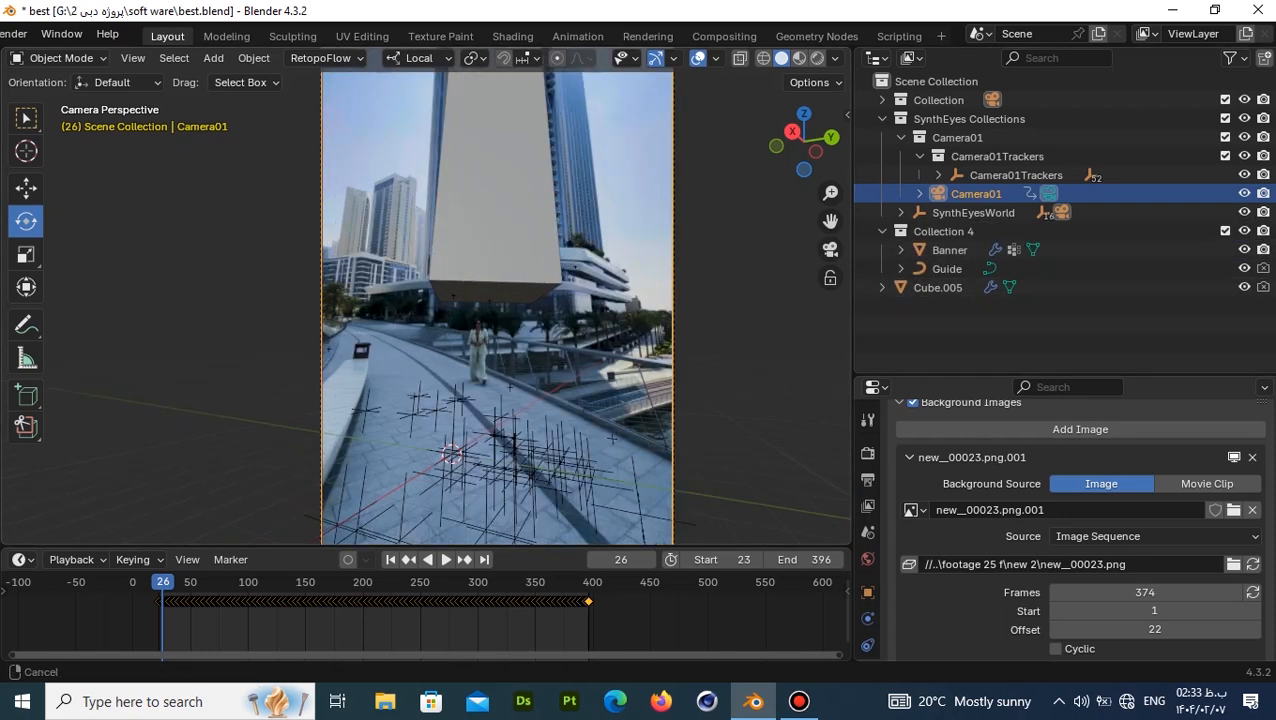
shift+middle_drag(574, 268, 574, 536)
scroll(425, 300, up, 6)
middle_drag(270, 150, 160, 530)
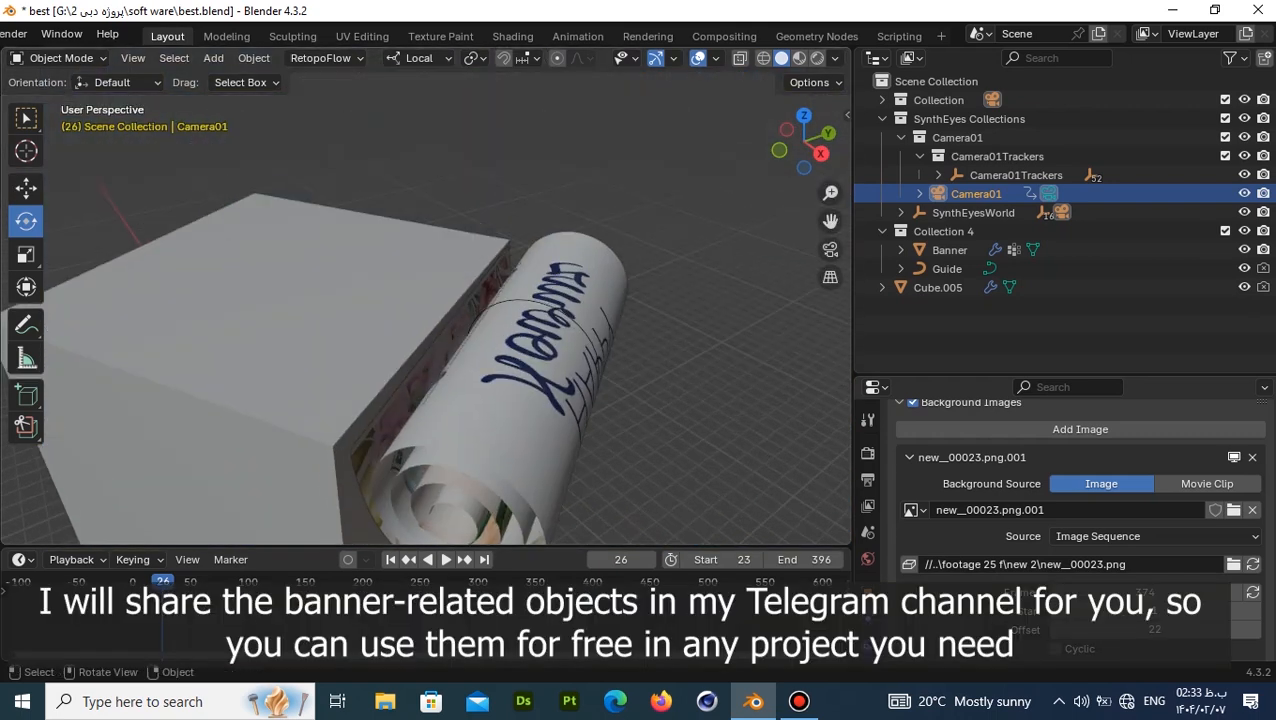
scroll(450, 315, down, 5)
shift+middle_drag(435, 365, 459, 178)
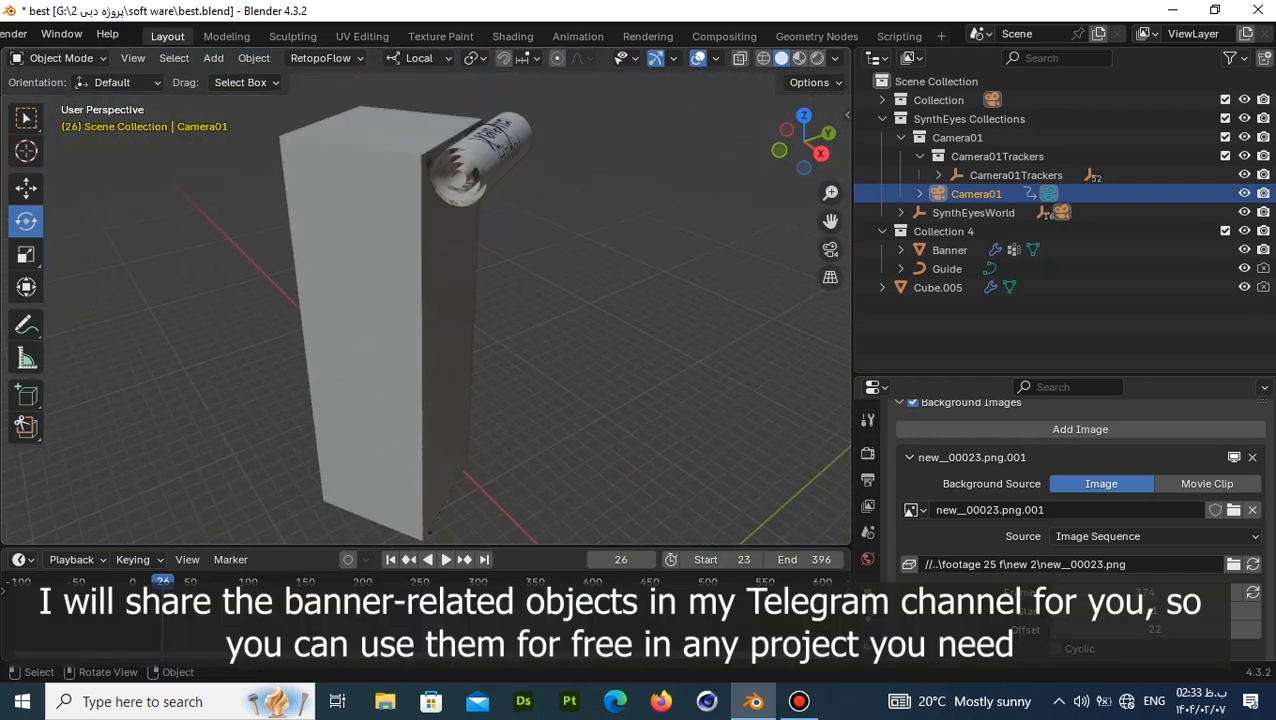
middle_drag(429, 532, 700, 540)
middle_drag(556, 400, 480, 400)
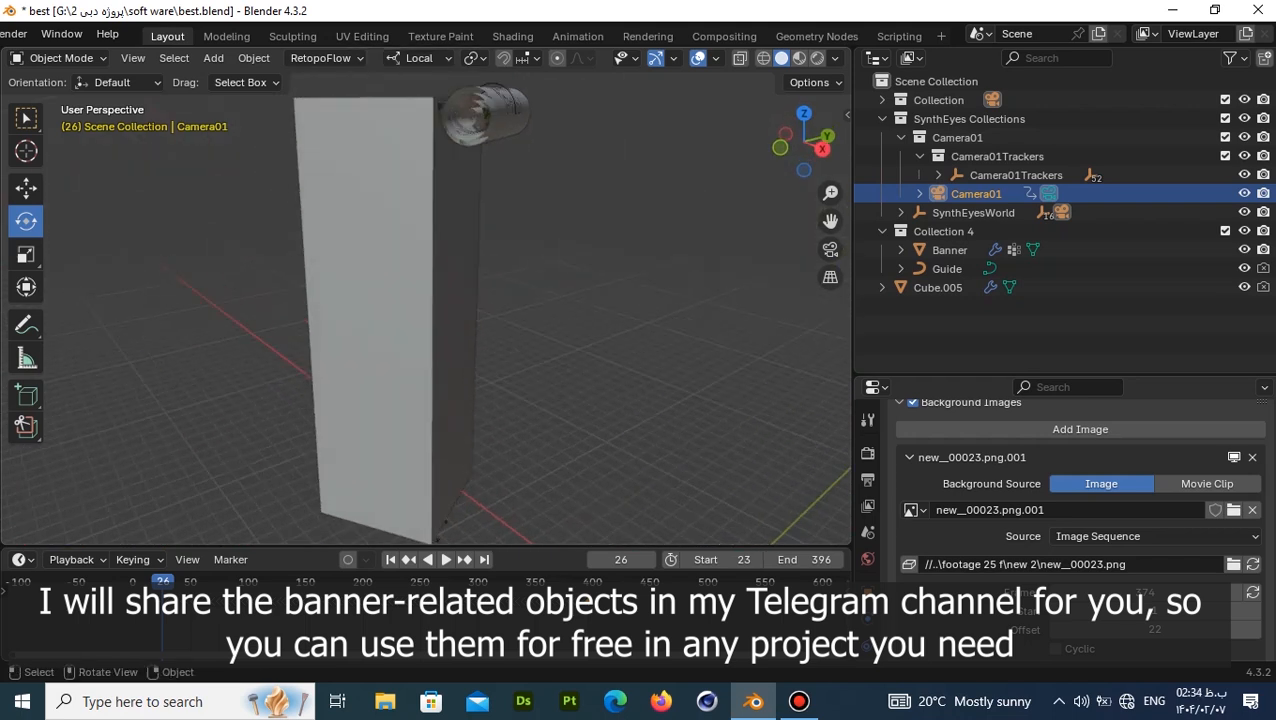
scroll(426, 320, down, 2)
scroll(426, 320, up, 2)
shift+middle_drag(426, 320, 425, 374)
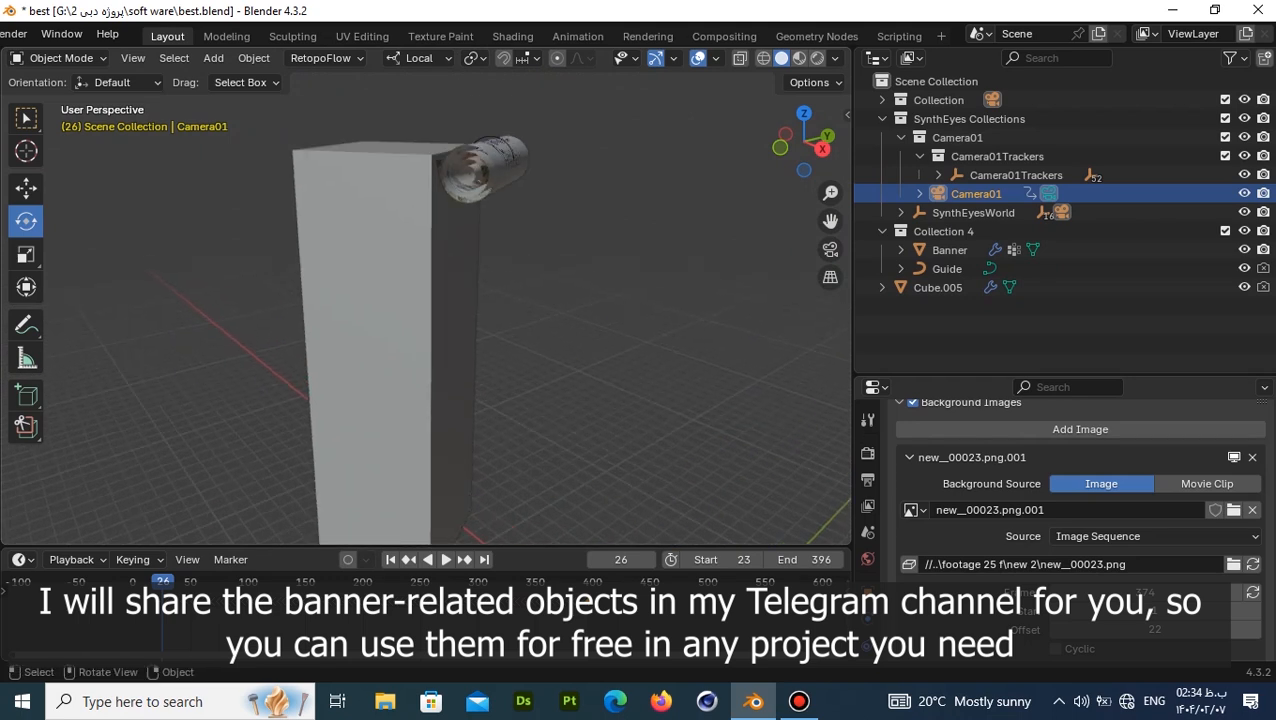
scroll(426, 320, down, 1)
scroll(426, 320, up, 4)
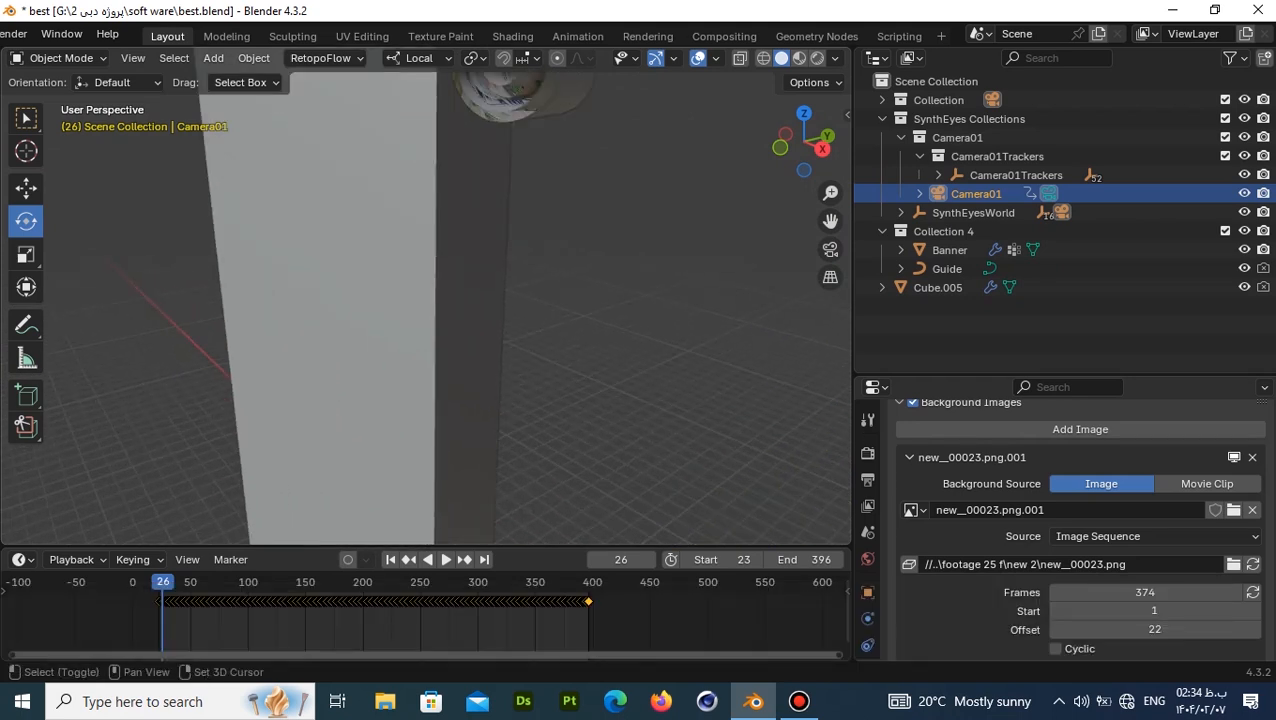
shift+middle_drag(426, 230, 441, 505)
Select the rolled banner and play its unrolling animation from frame 26 to frame 195, viewing the banner's front up close.
click(530, 315)
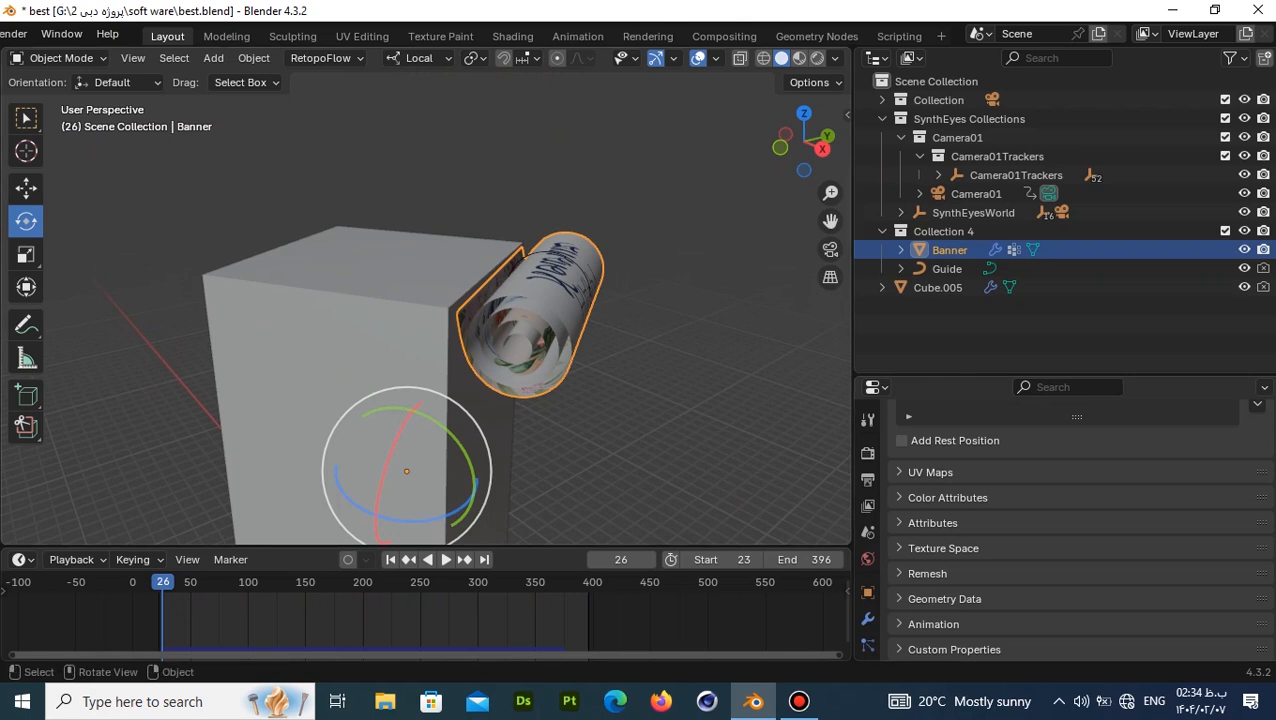
key(space)
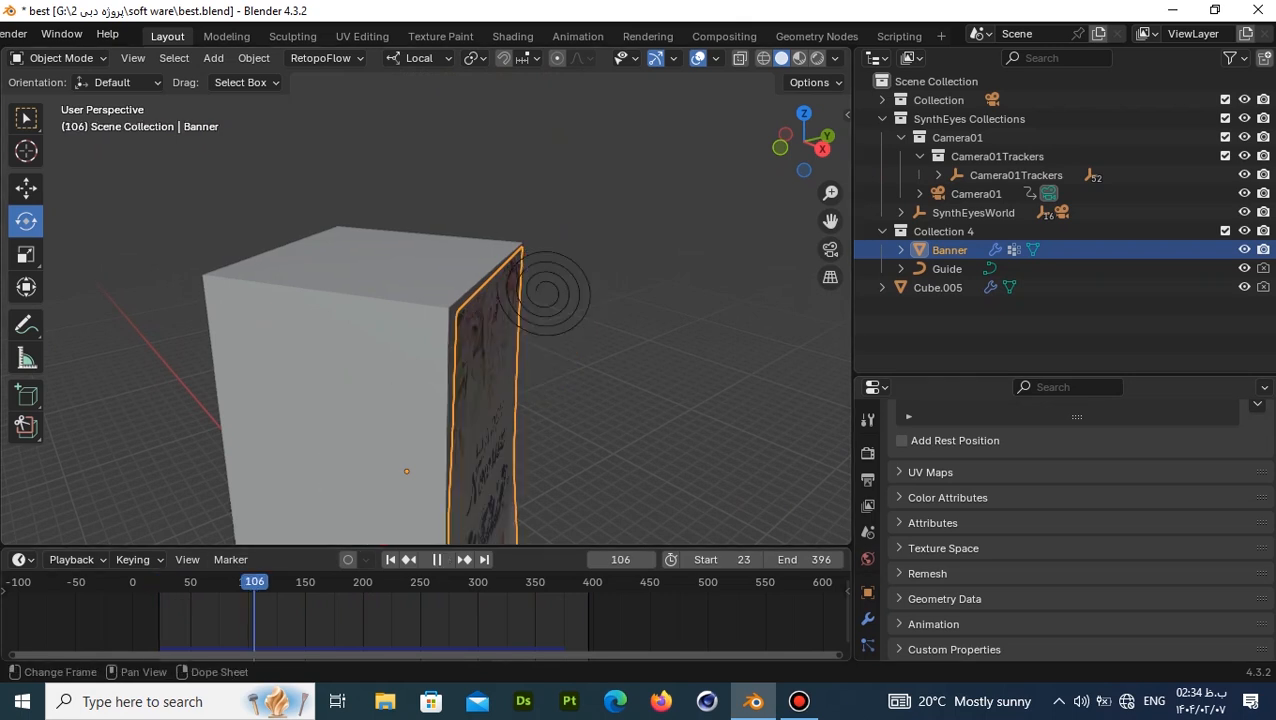
shift+middle_drag(571, 287, 500, 205)
middle_drag(500, 205, 472, 190)
scroll(300, 190, up, 4)
key(space)
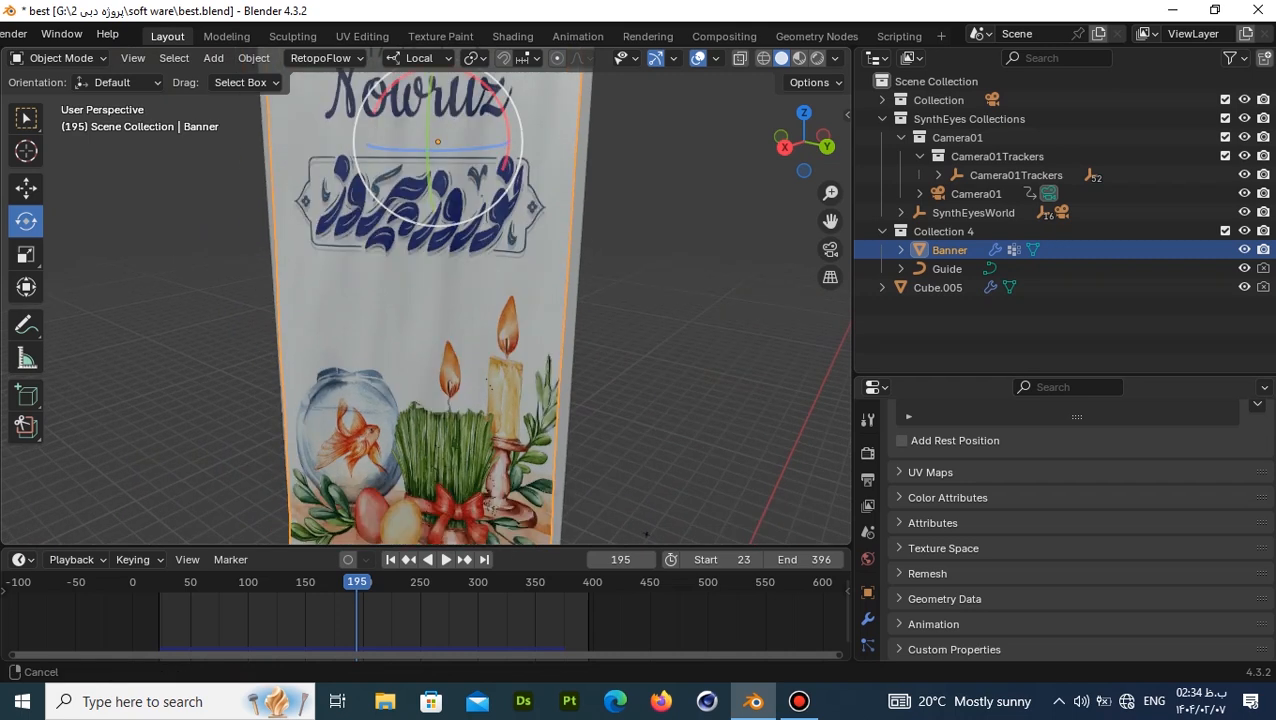
Rewind the banner animation, replay it to frame 91 and examine the cloth folds up close from the side.
drag(357, 582, 208, 582)
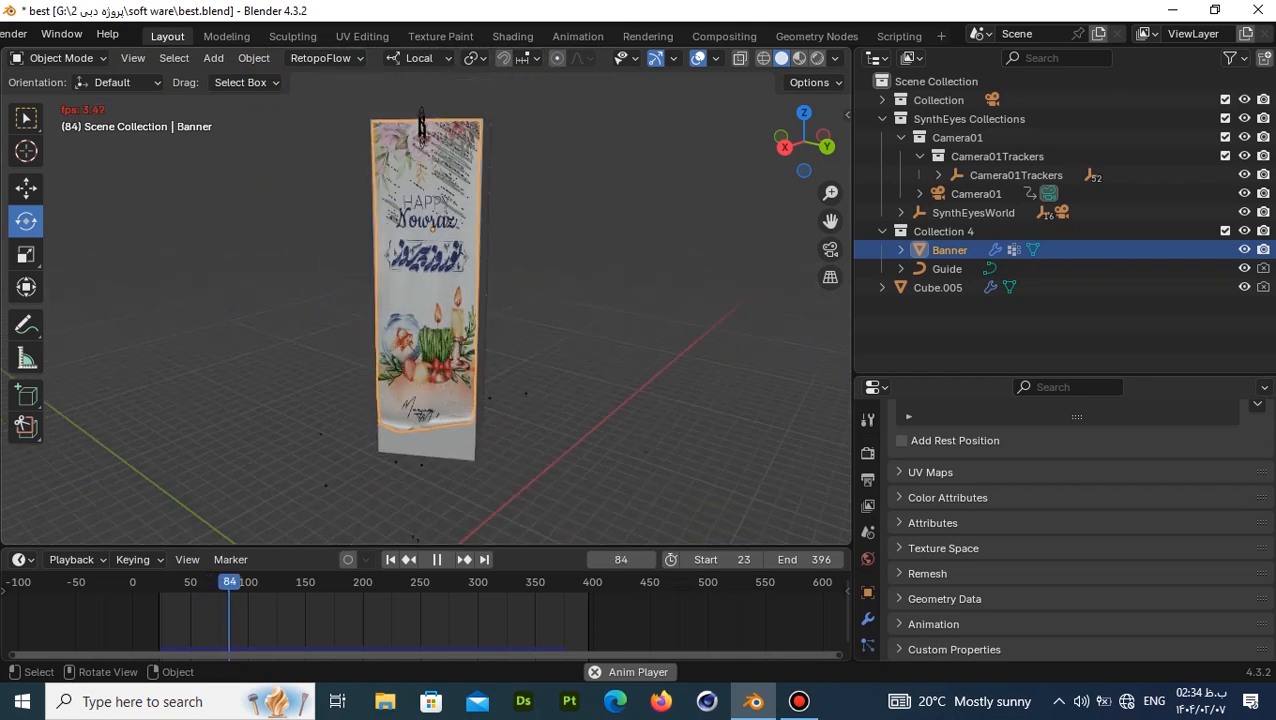
key(space)
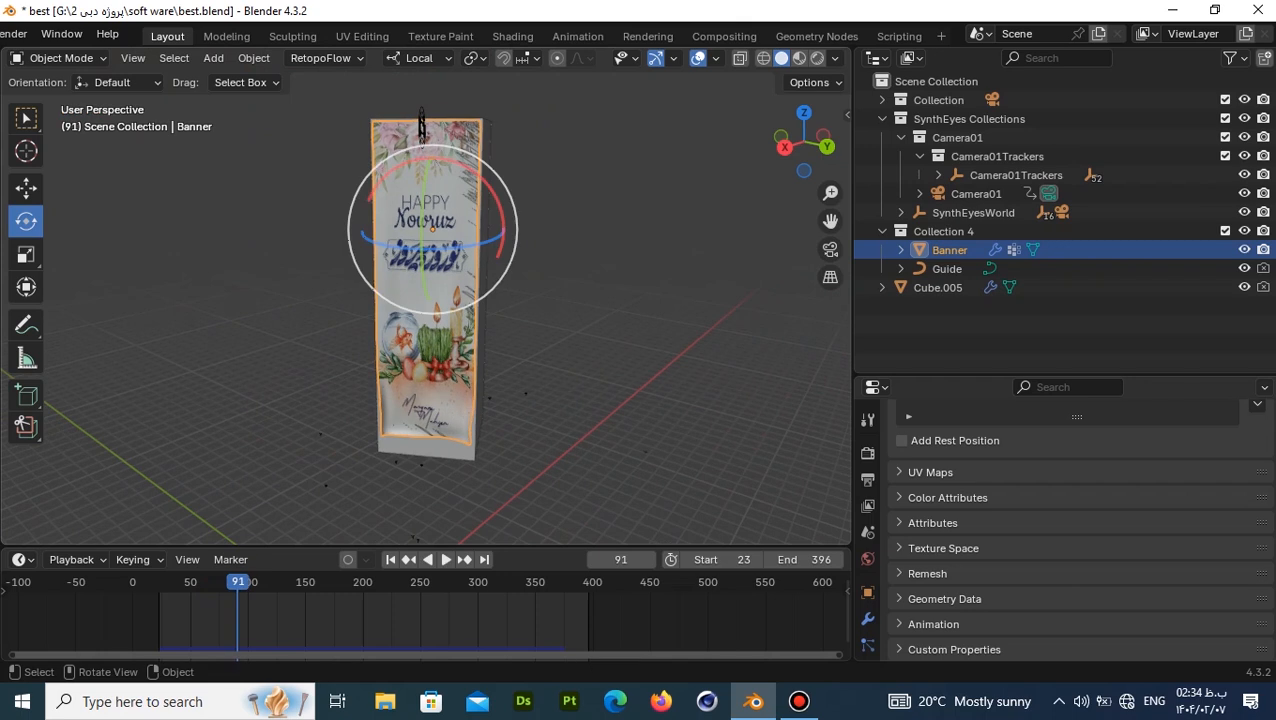
scroll(425, 307, up, 5)
middle_drag(425, 307, 525, 307)
Enlarge the properties area and show the Banner's physics settings with the Cloth simulation parameters.
drag(1000, 376, 1000, 192)
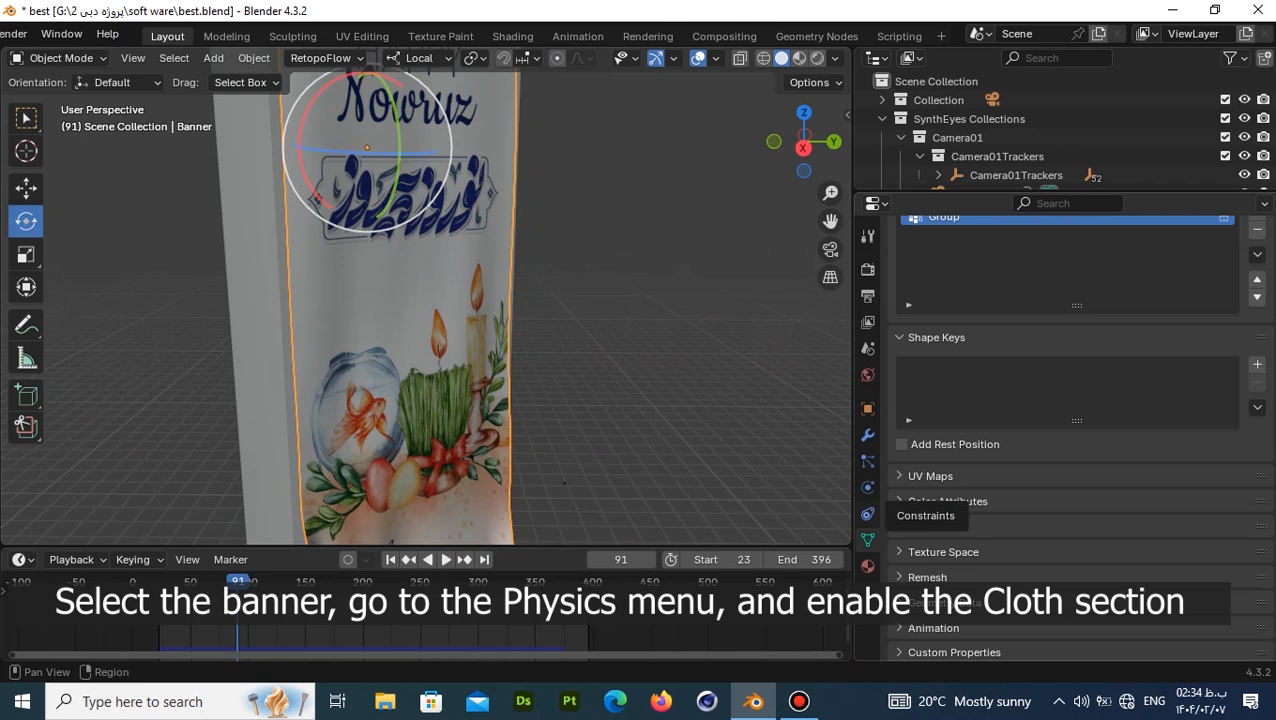
click(867, 513)
click(867, 487)
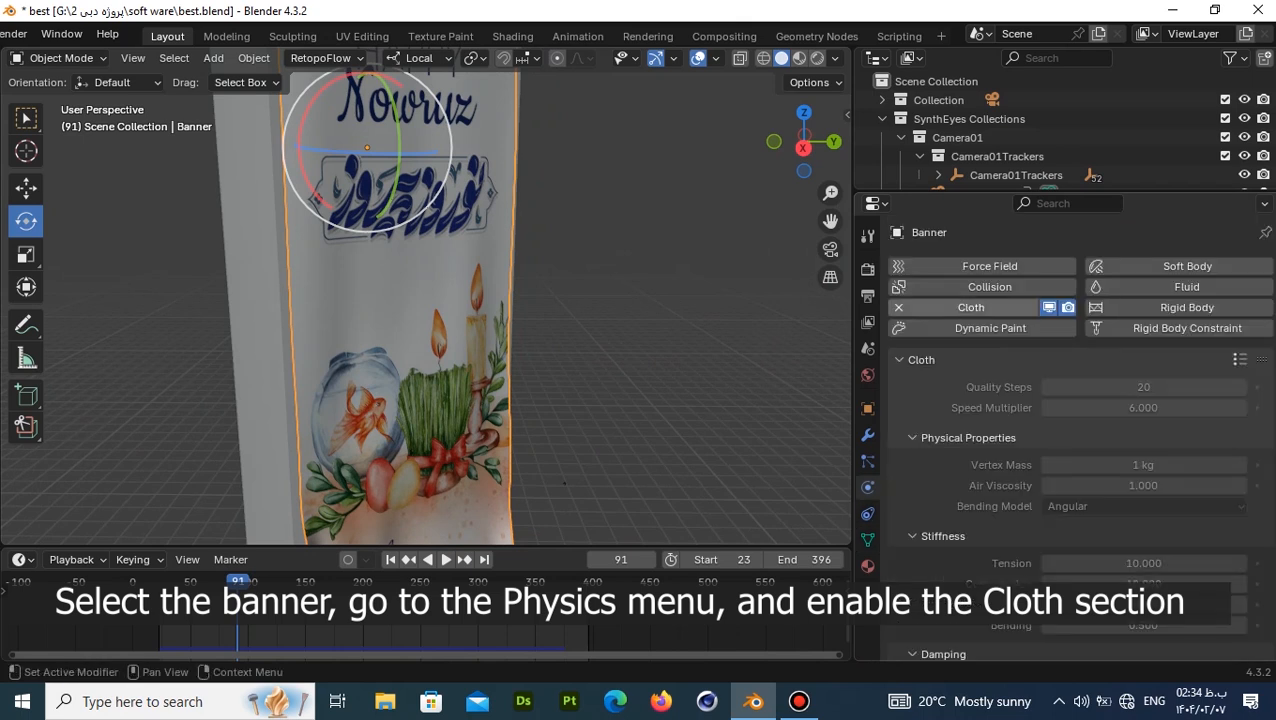
scroll(428, 301, down, 2)
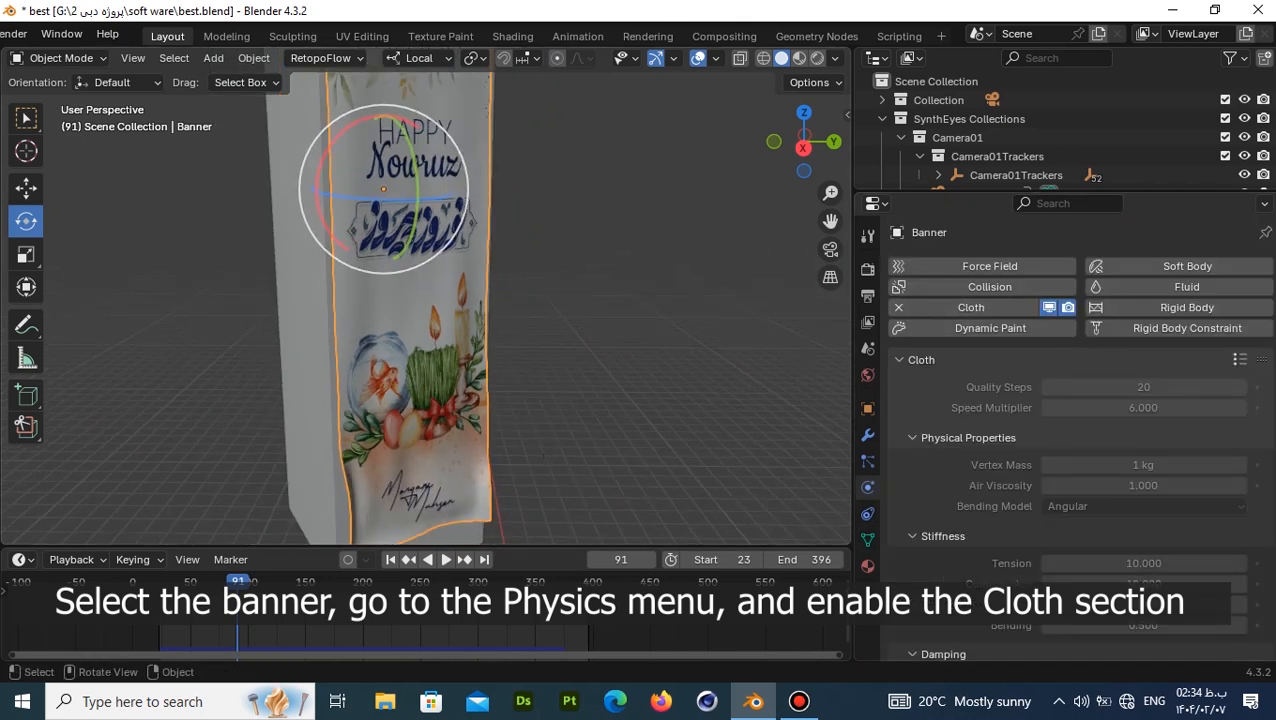
Examine the Banner's cloth quality steps, speed multiplier, physical properties and stiffness values, viewing the banner on the tower block.
scroll(1143, 349, down, 1)
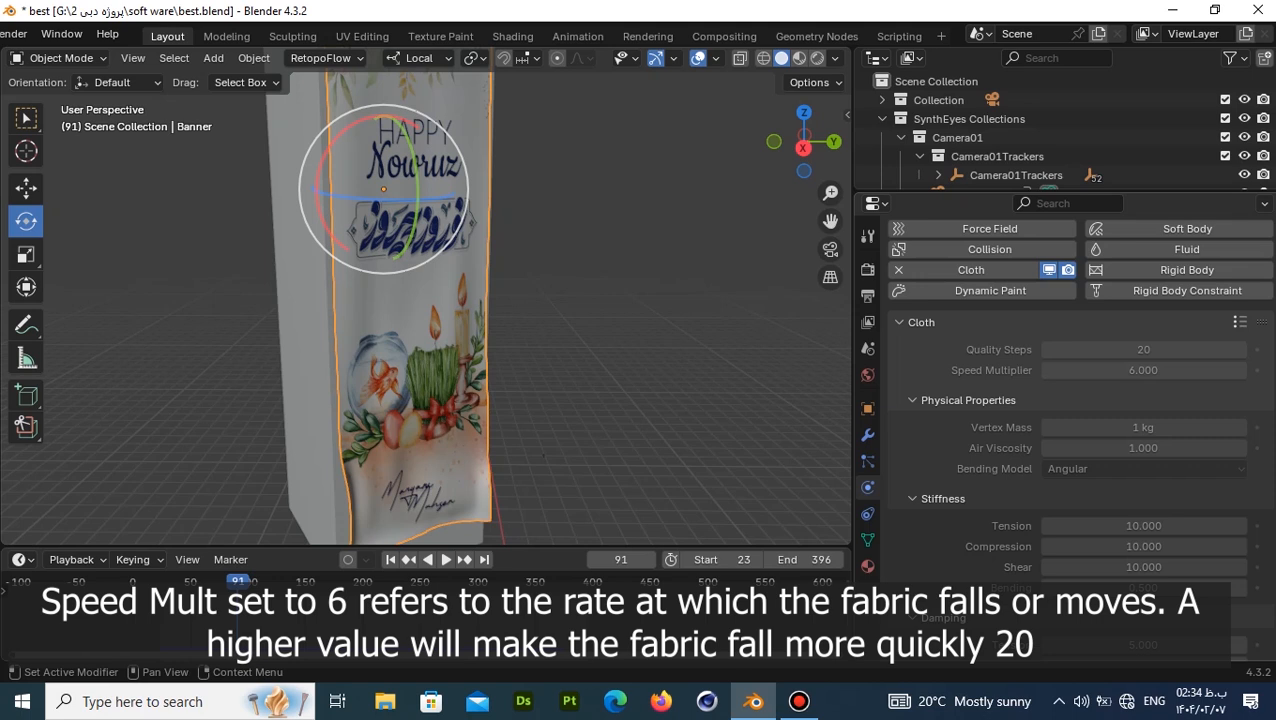
scroll(426, 307, down, 3)
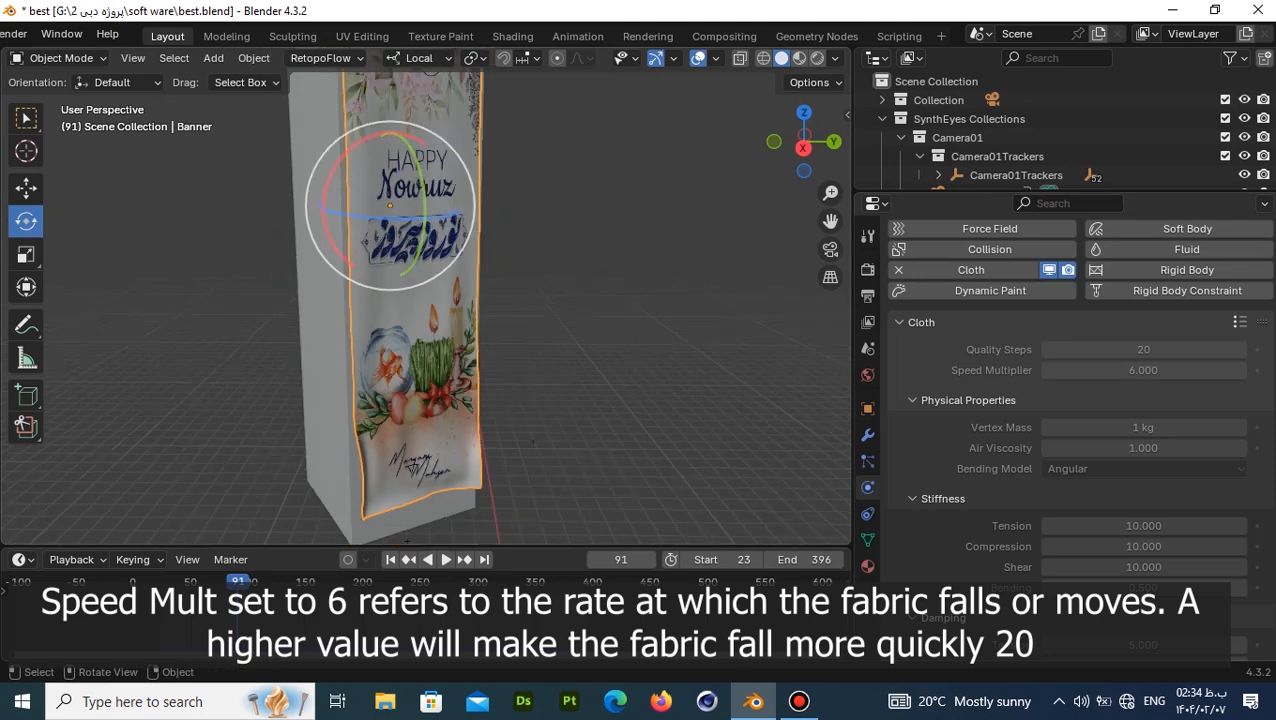
scroll(426, 307, up, 1)
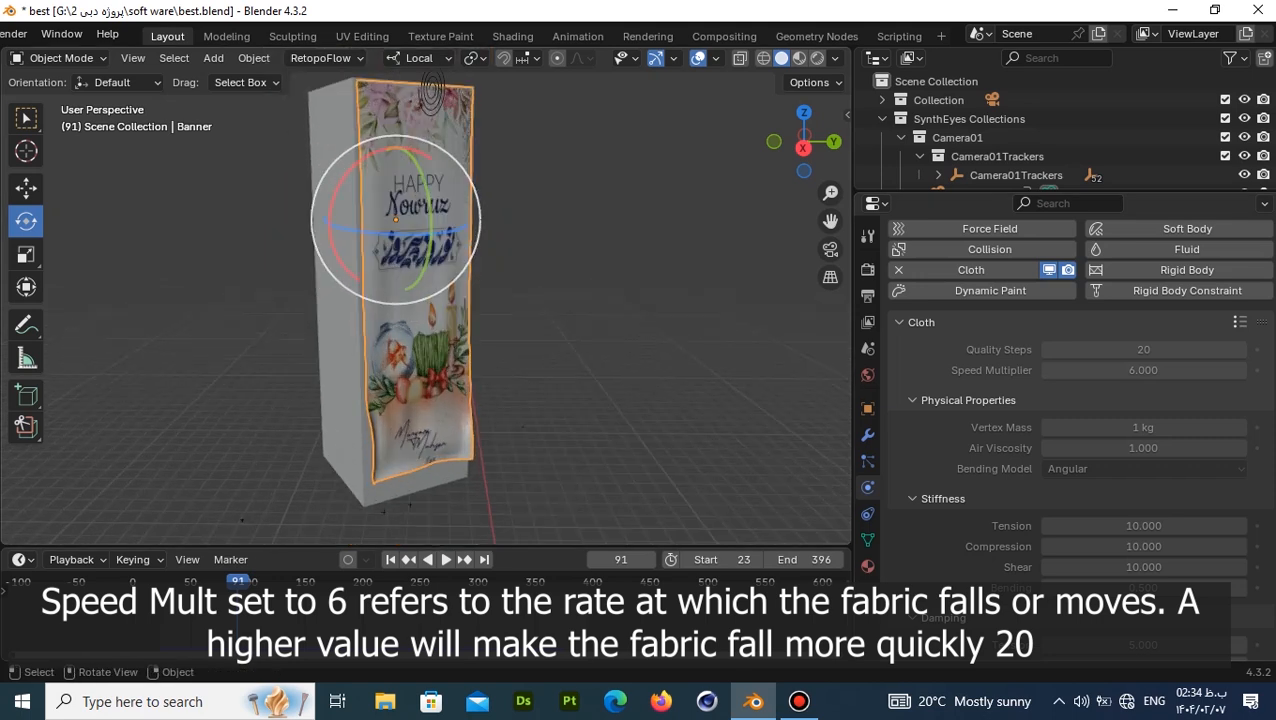
scroll(426, 307, down, 1)
scroll(1075, 440, up, 1)
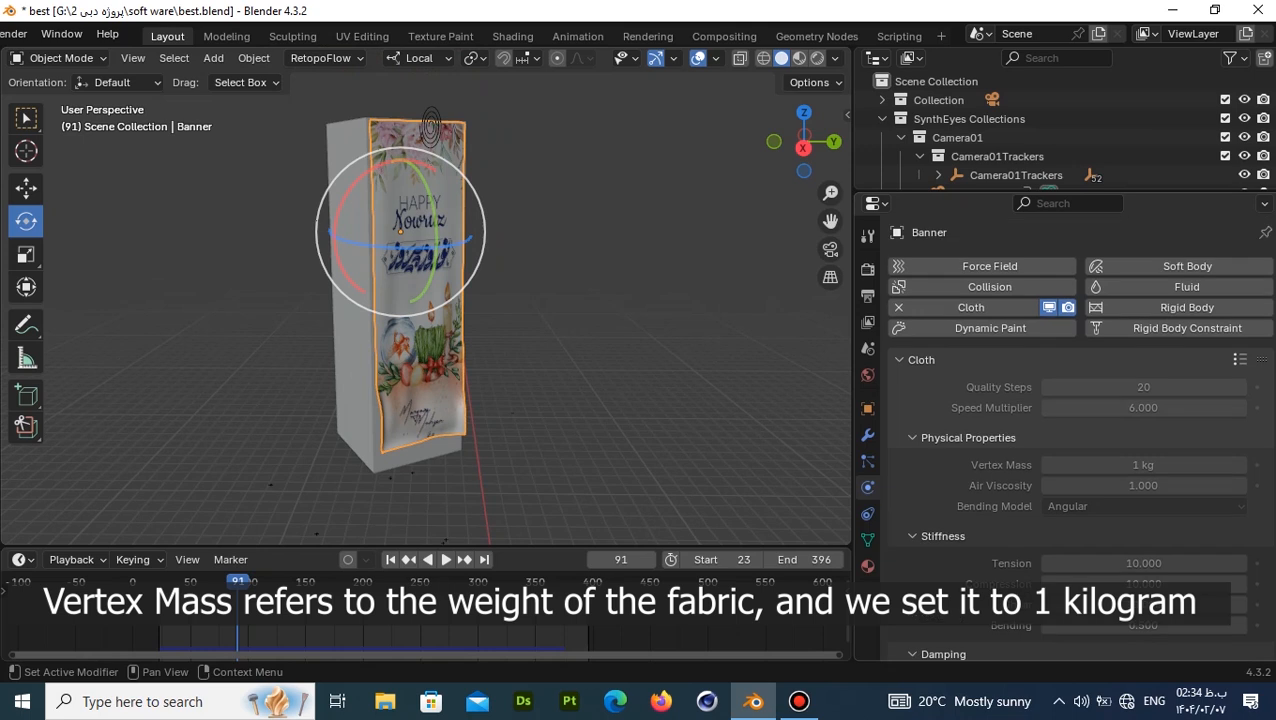
scroll(1140, 450, down, 1)
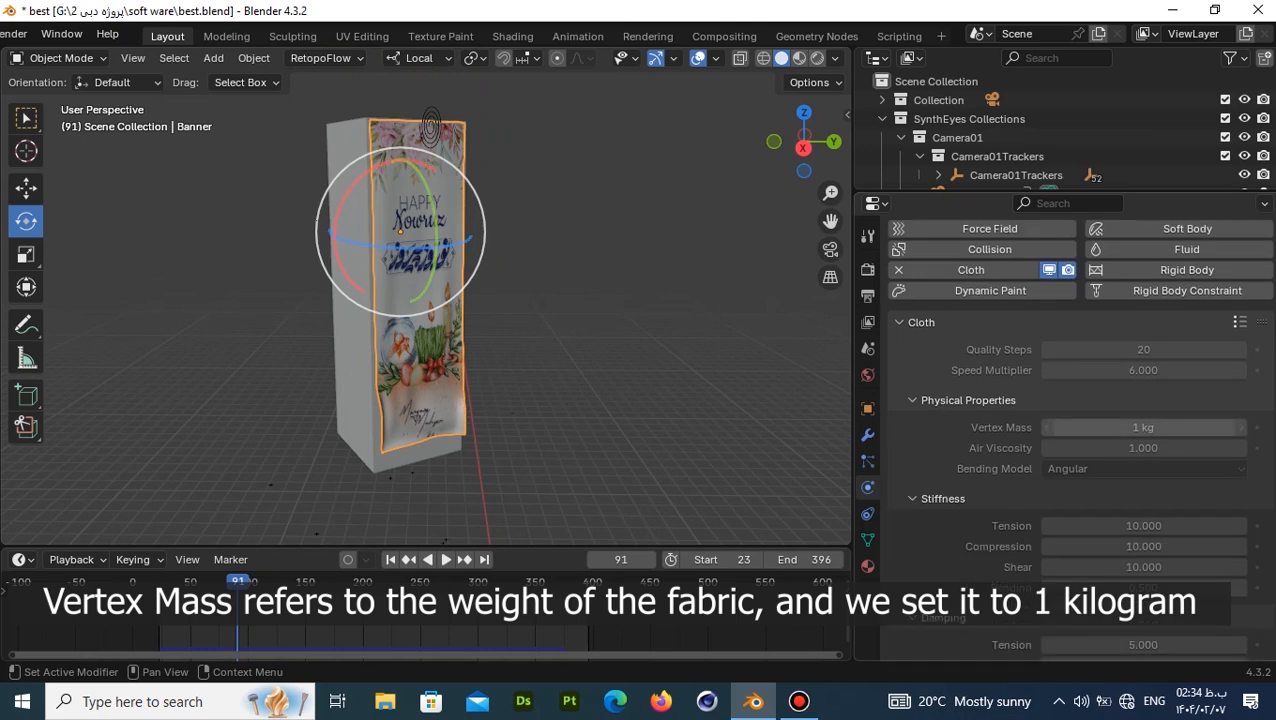
scroll(1140, 430, down, 1)
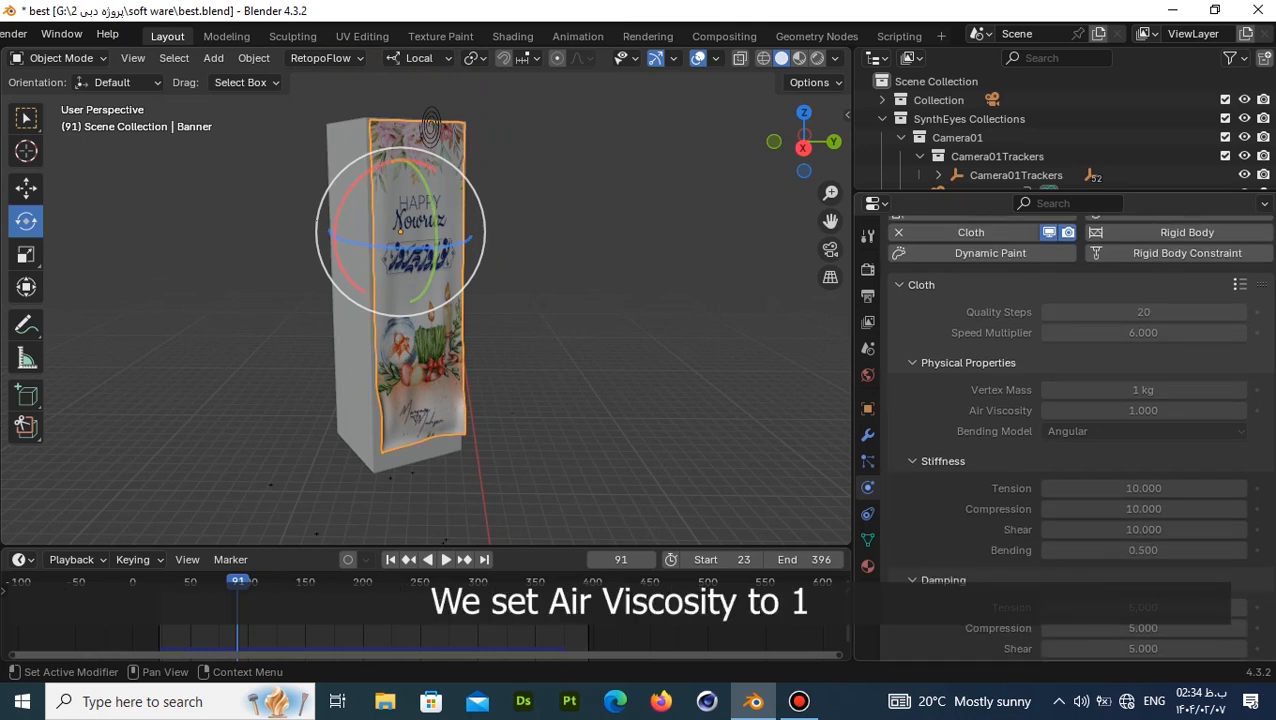
scroll(1077, 436, down, 2)
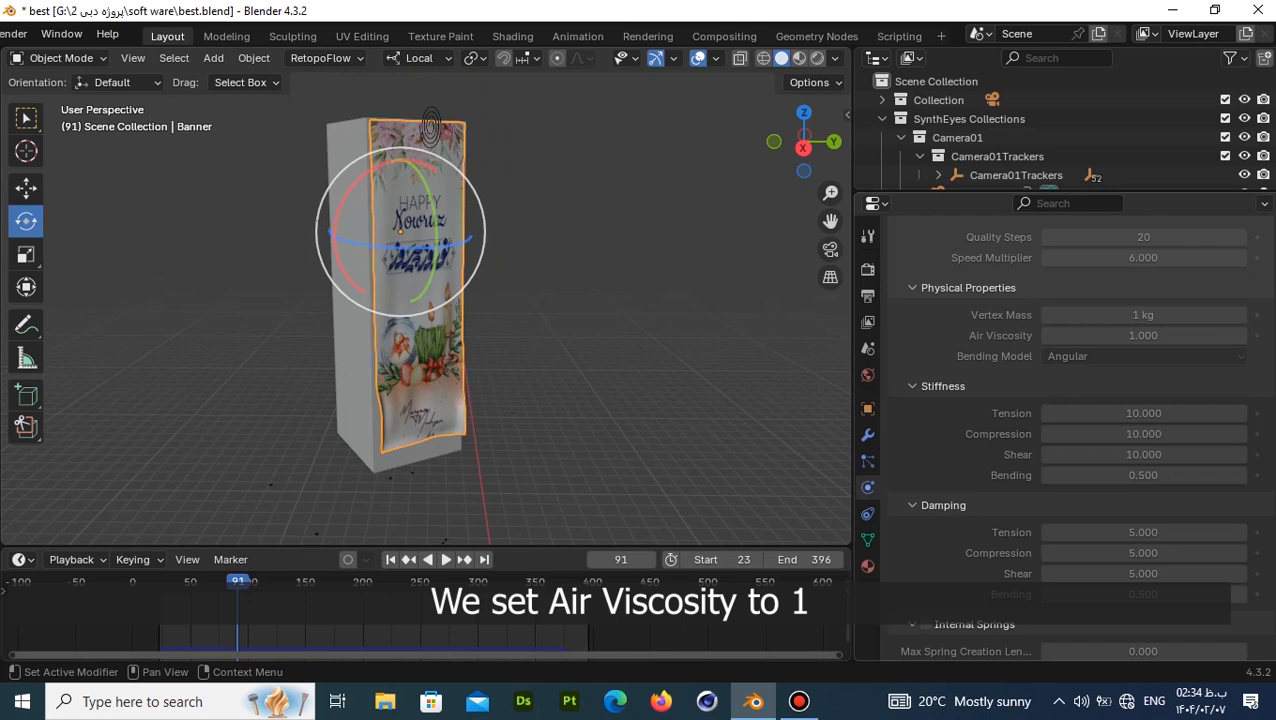
scroll(1070, 436, down, 1)
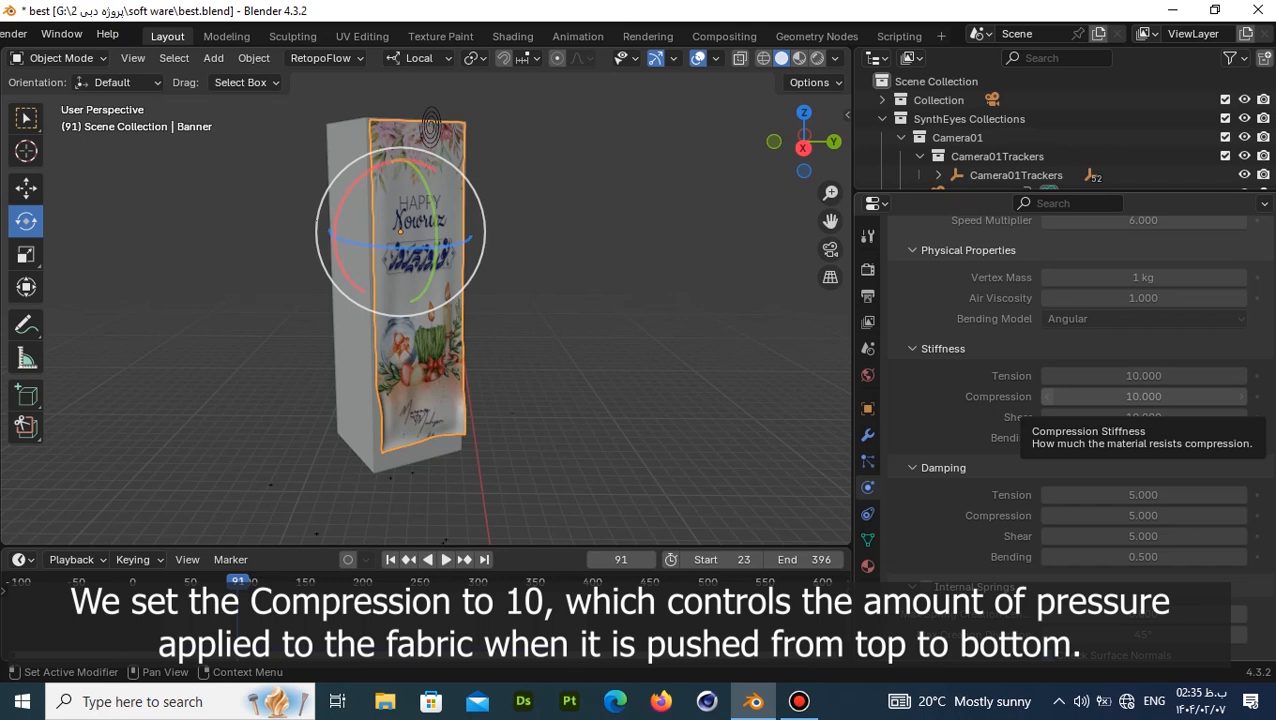
scroll(390, 300, up, 3)
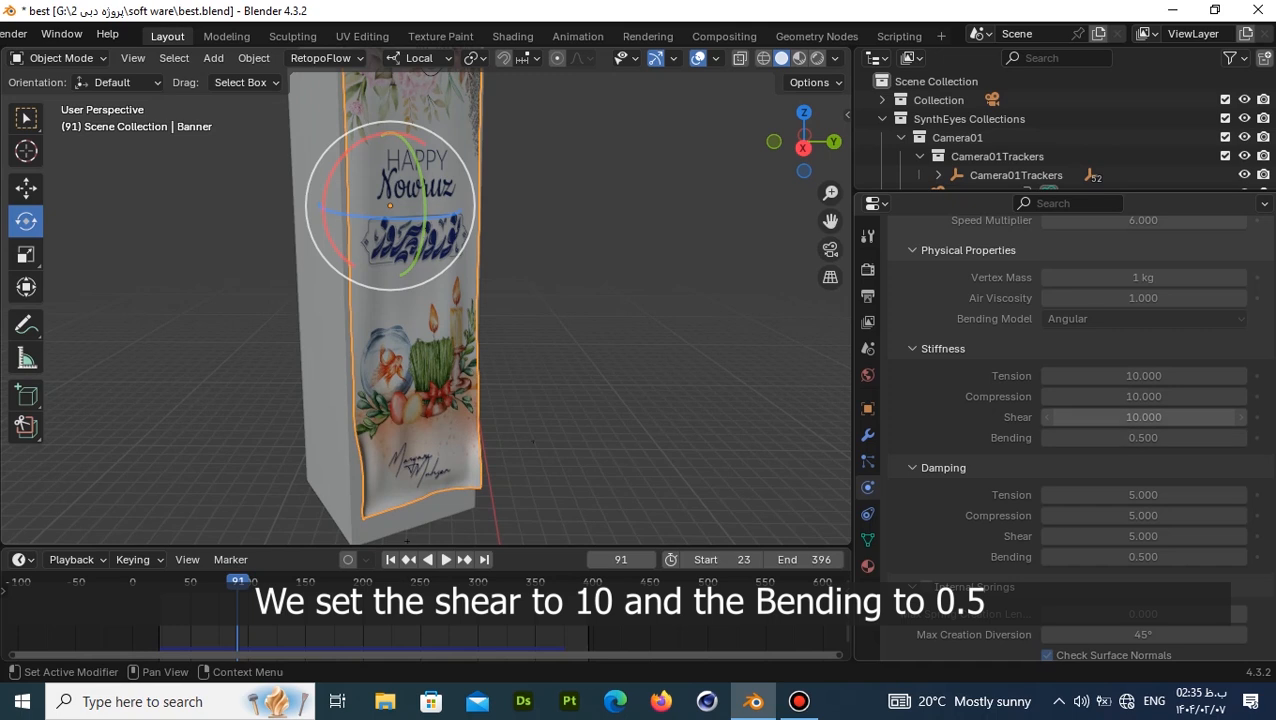
Examine the Banner's cloth damping, internal springs, pressure and cache settings.
scroll(1070, 436, down, 1)
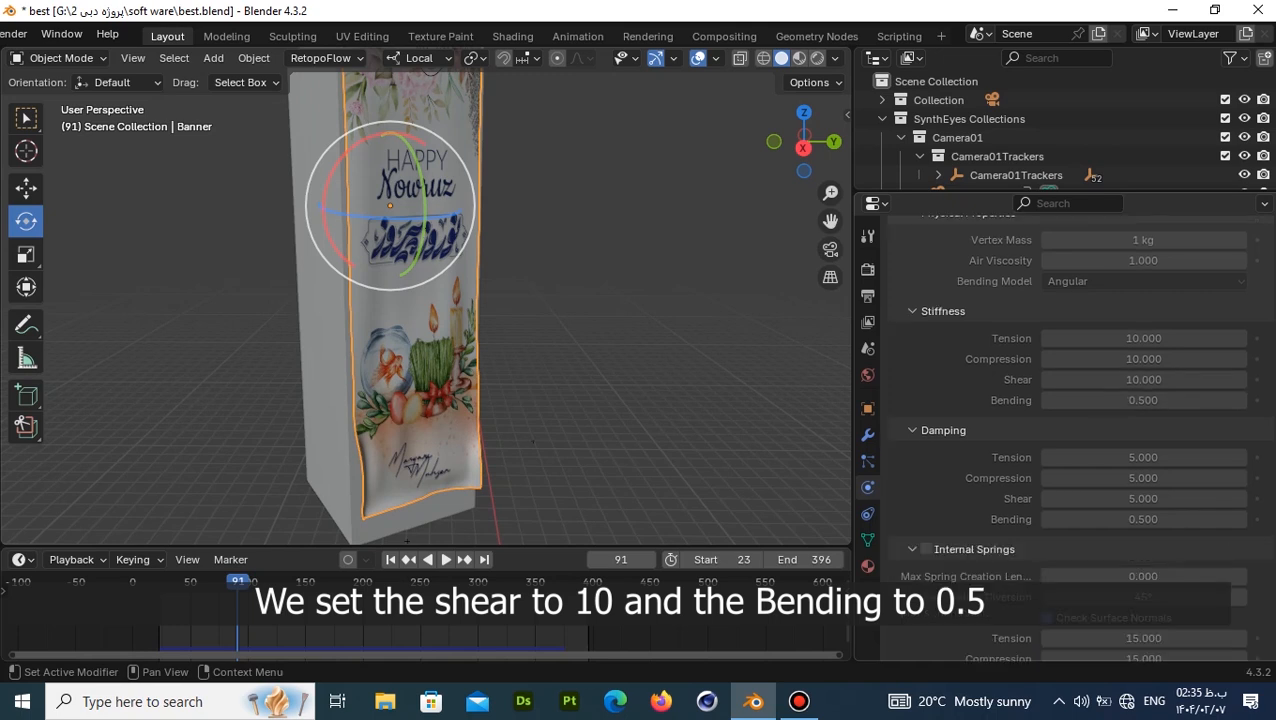
scroll(1070, 436, down, 2)
scroll(1070, 436, up, 1)
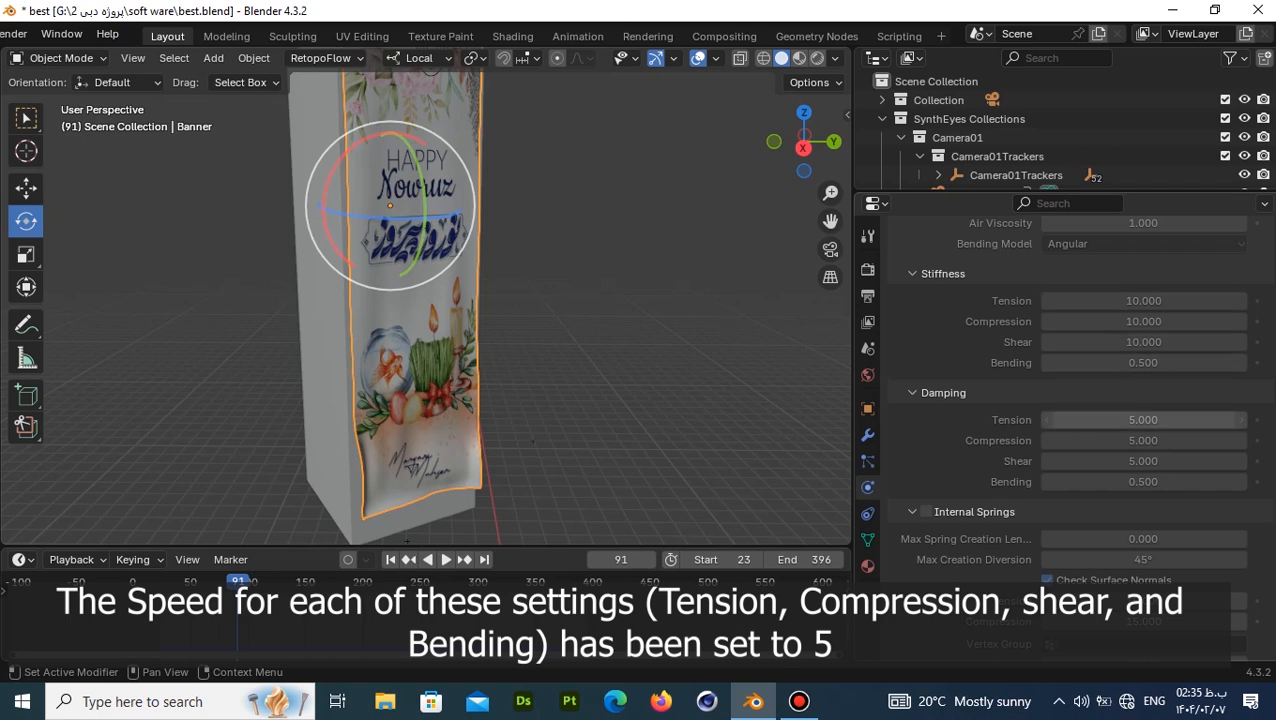
scroll(1140, 460, down, 3)
scroll(1071, 437, down, 3)
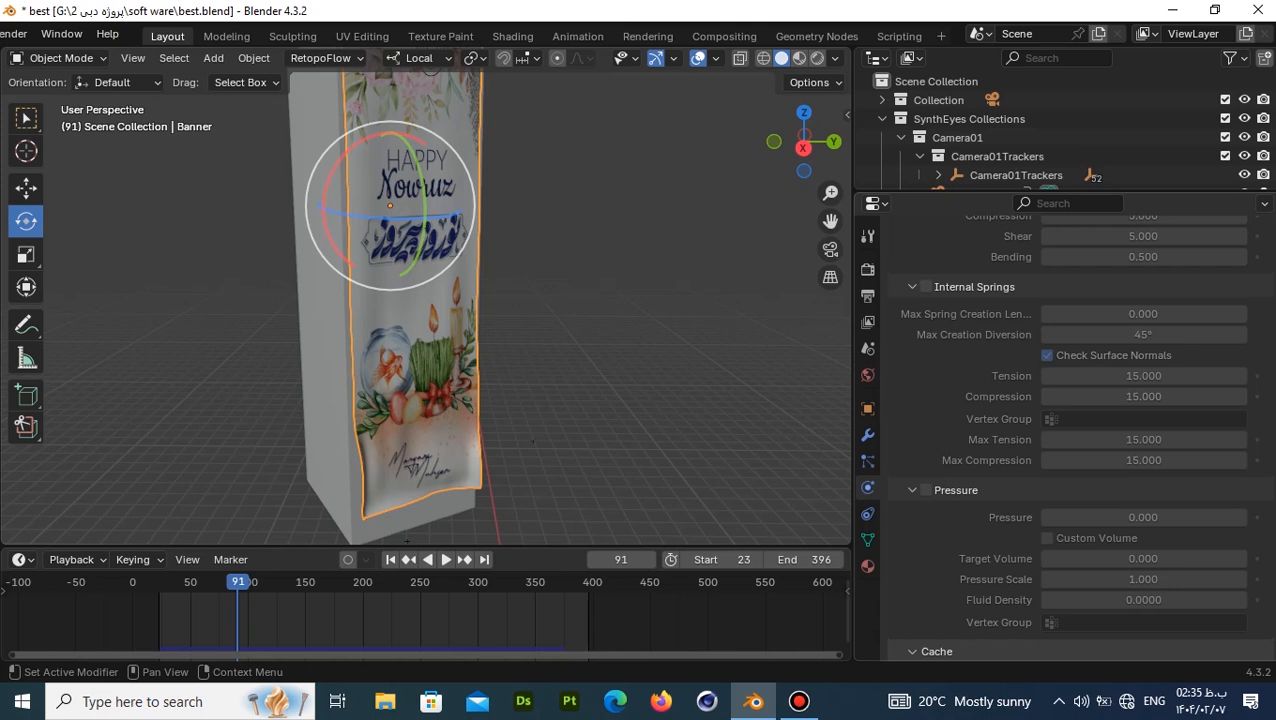
scroll(1077, 437, down, 8)
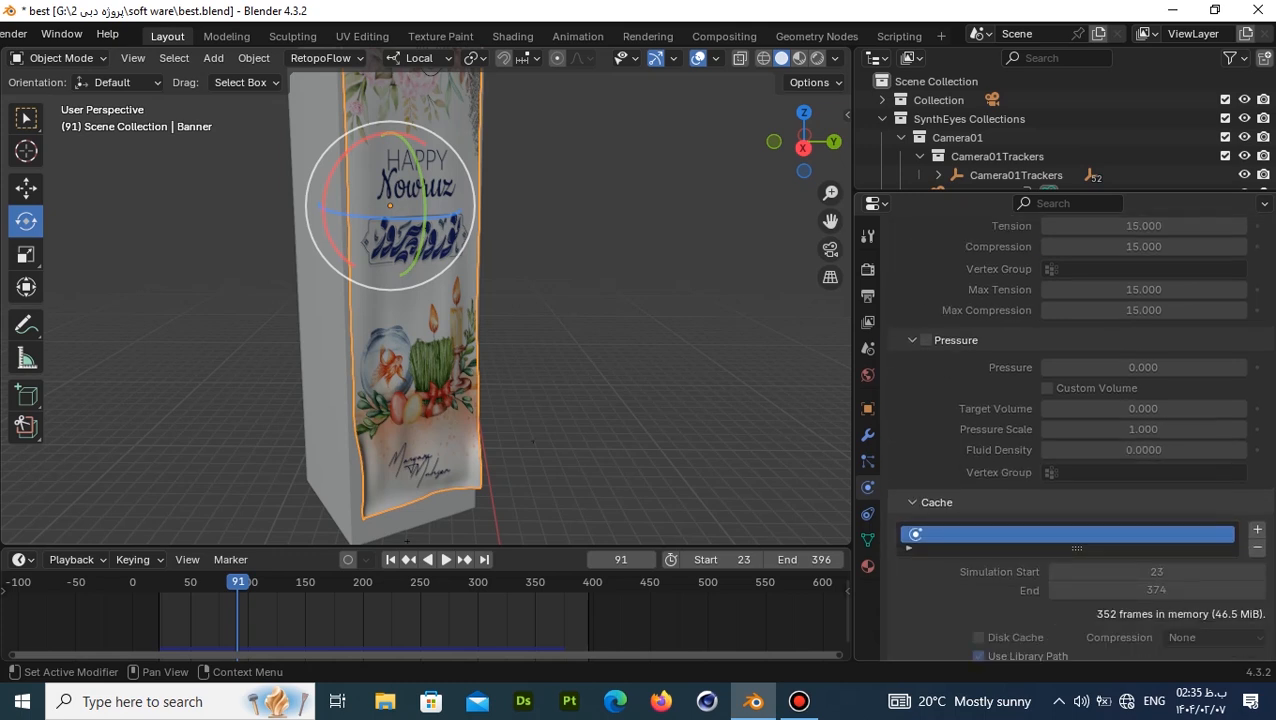
scroll(1077, 437, down, 6)
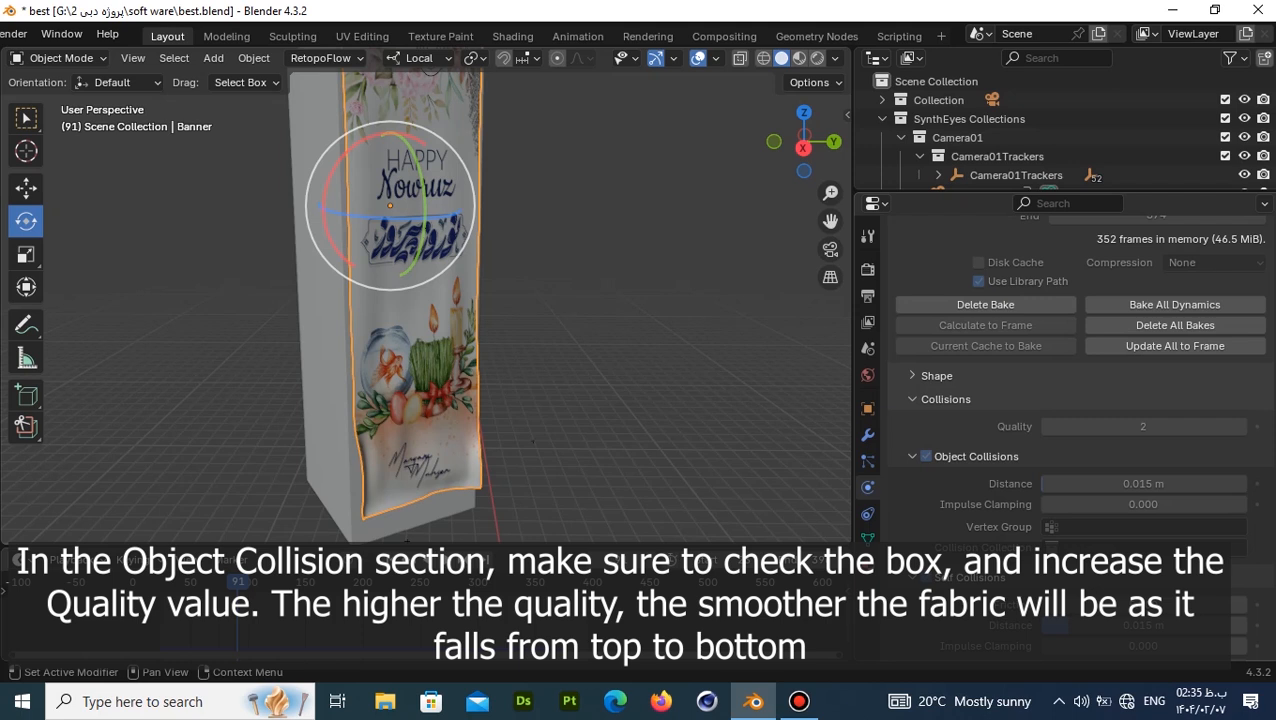
Examine the Banner's object collision, self collision and field weight settings, and return to the cache's bake options.
scroll(1077, 437, down, 1)
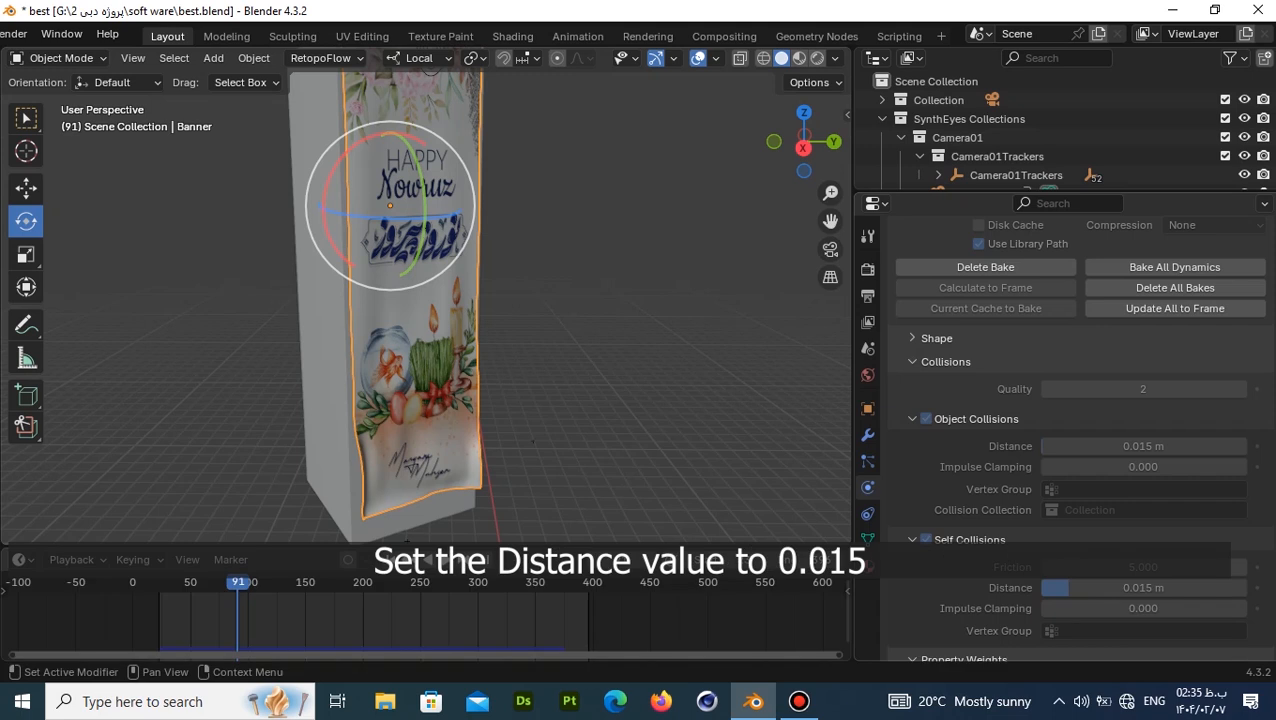
scroll(1075, 430, down, 2)
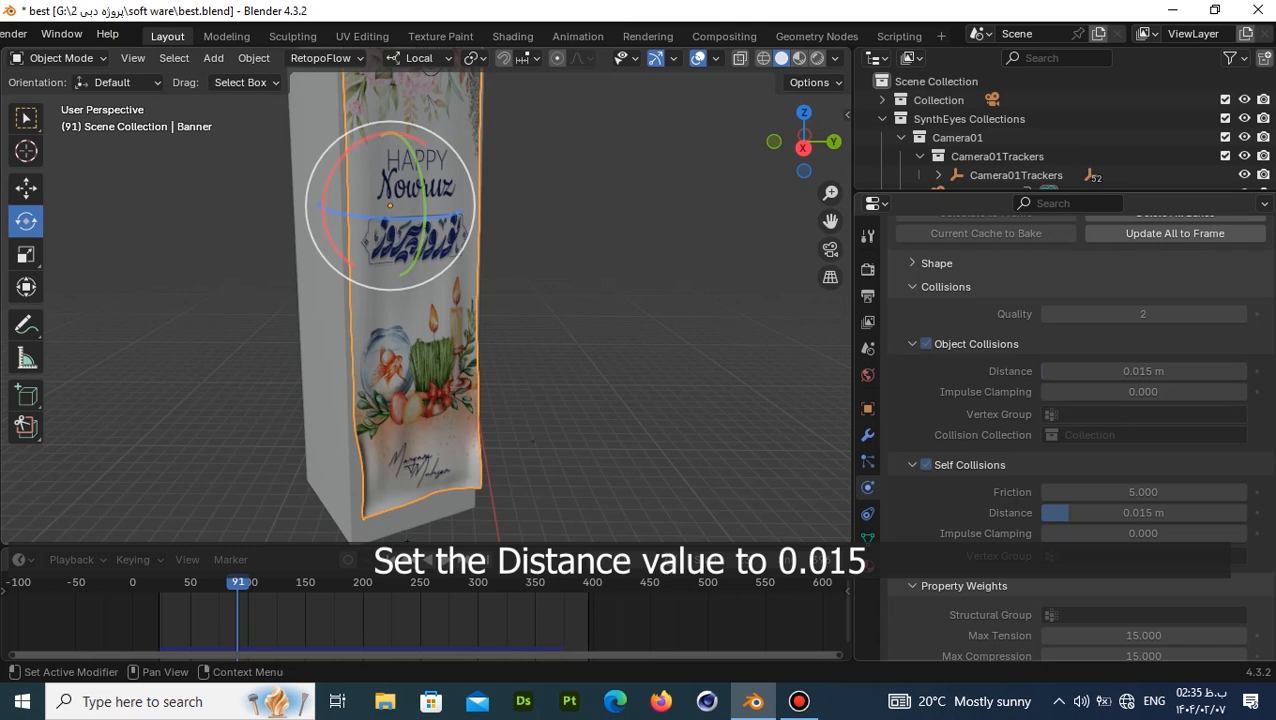
scroll(1077, 436, down, 1)
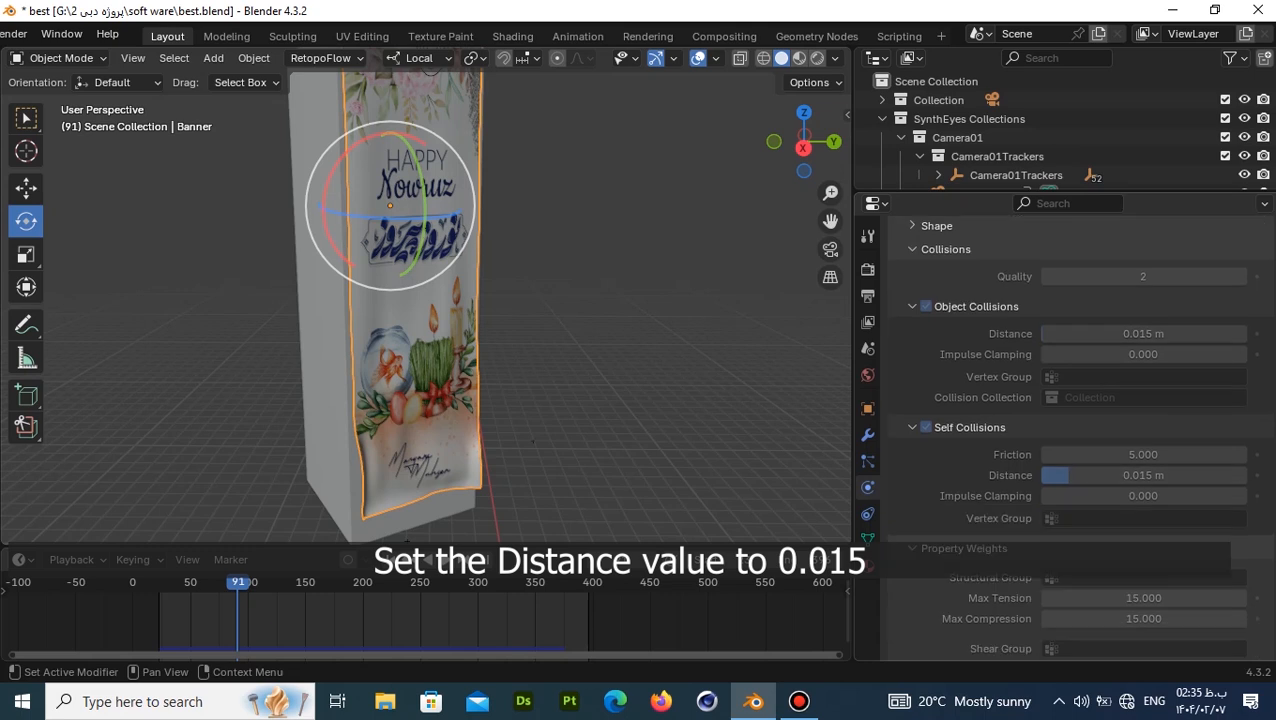
scroll(1077, 440, down, 1)
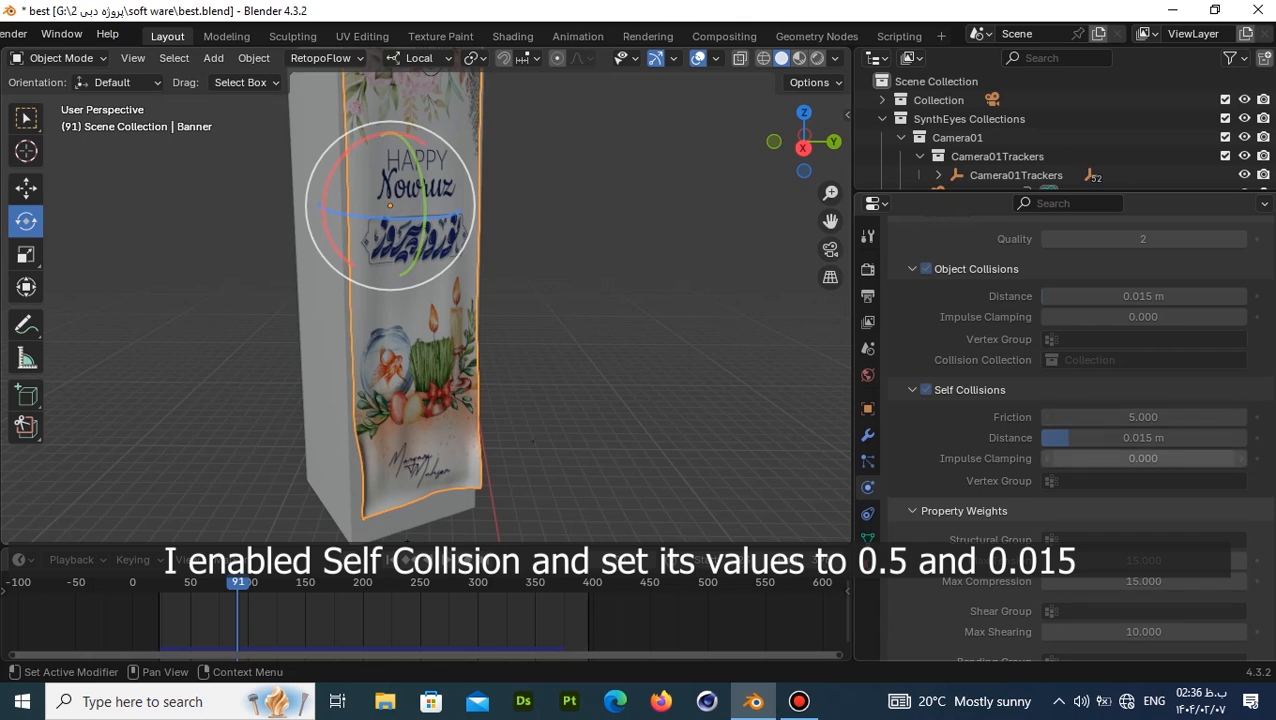
scroll(1140, 458, down, 10)
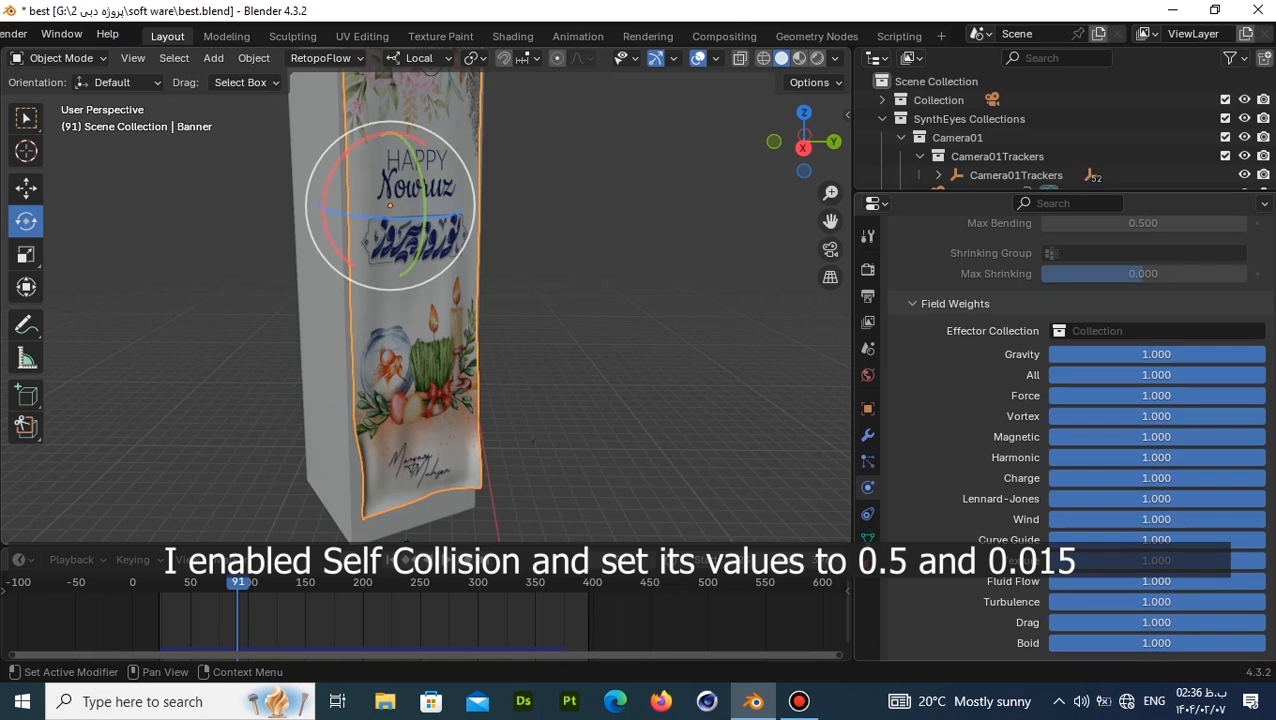
scroll(1170, 500, up, 12)
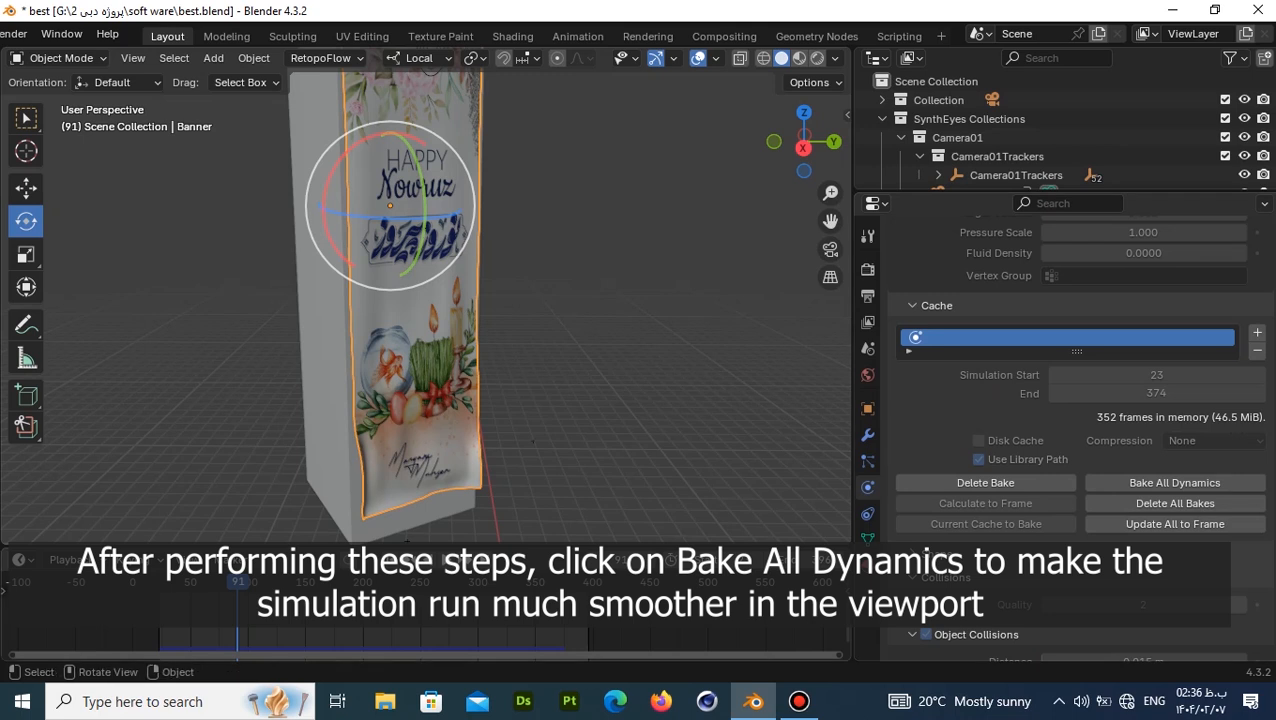
Play the banner's unrolling simulation, go to frame 131 and view the unrolled cloth up close.
key(space)
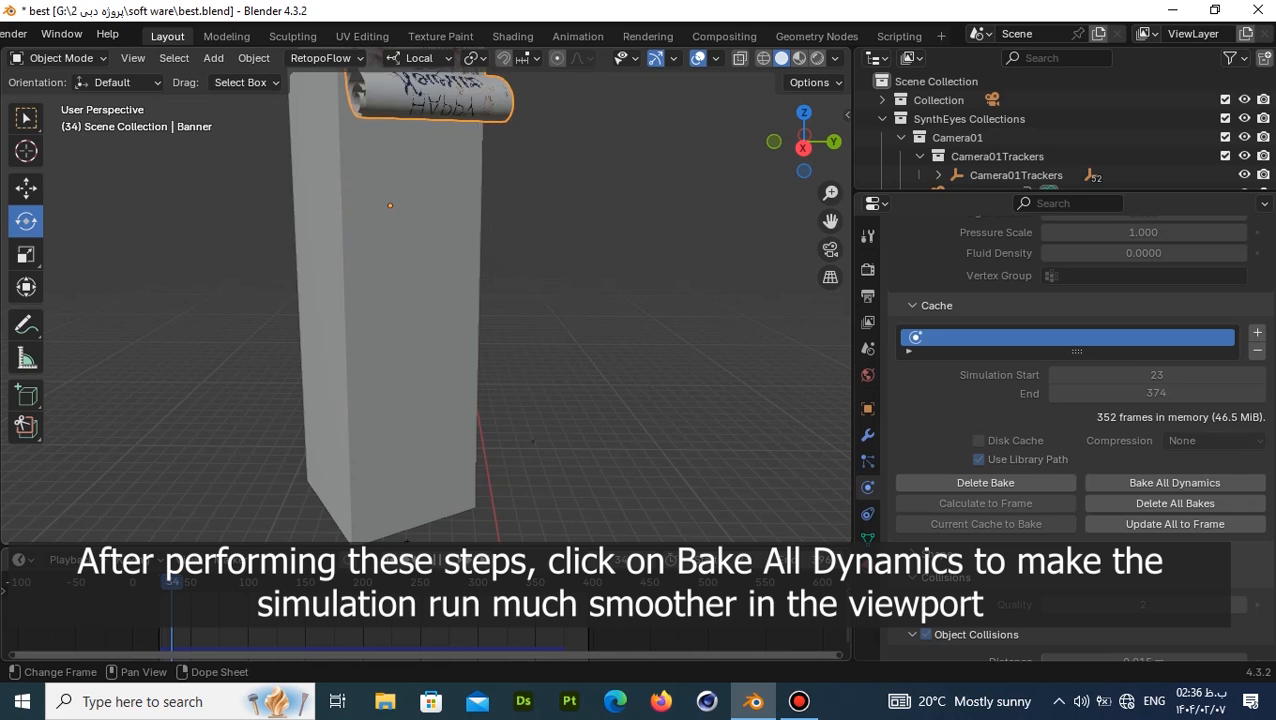
mouse_move(307, 582)
mouse_down()
mouse_move(418, 582)
mouse_move(283, 582)
mouse_up()
scroll(426, 315, down, 2)
scroll(400, 300, up, 3)
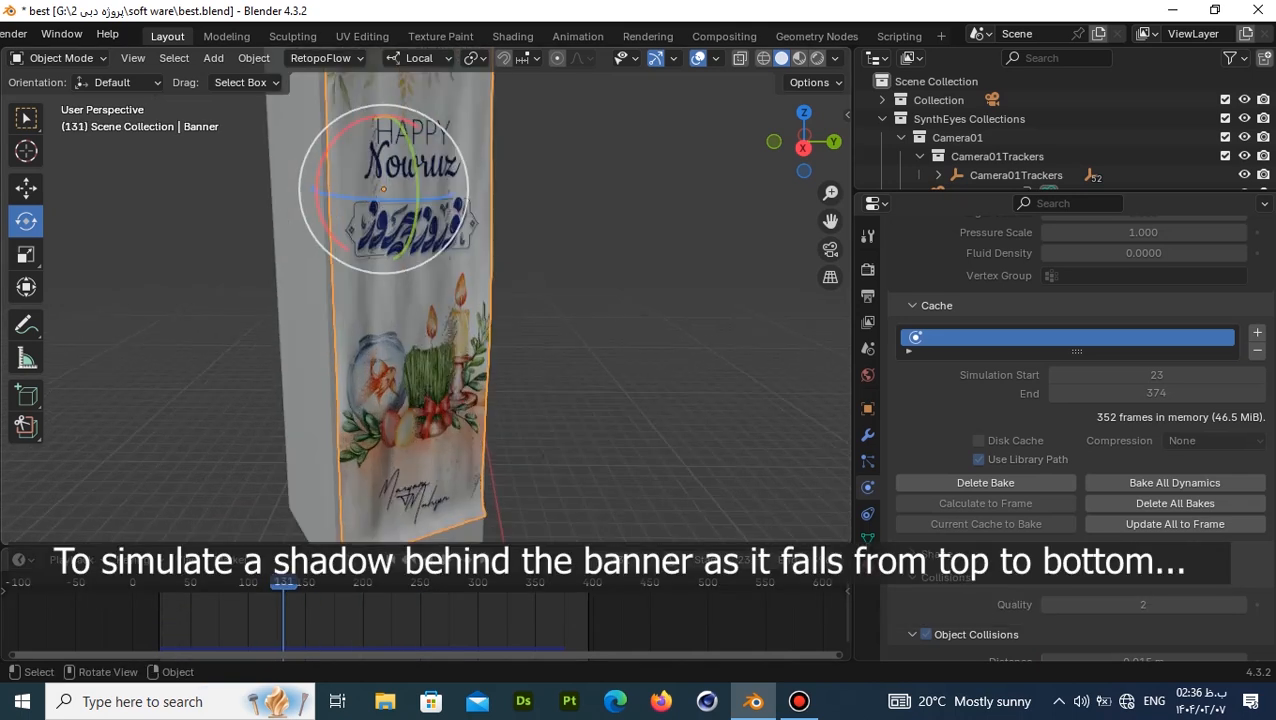
shift+middle_drag(501, 425, 592, 489)
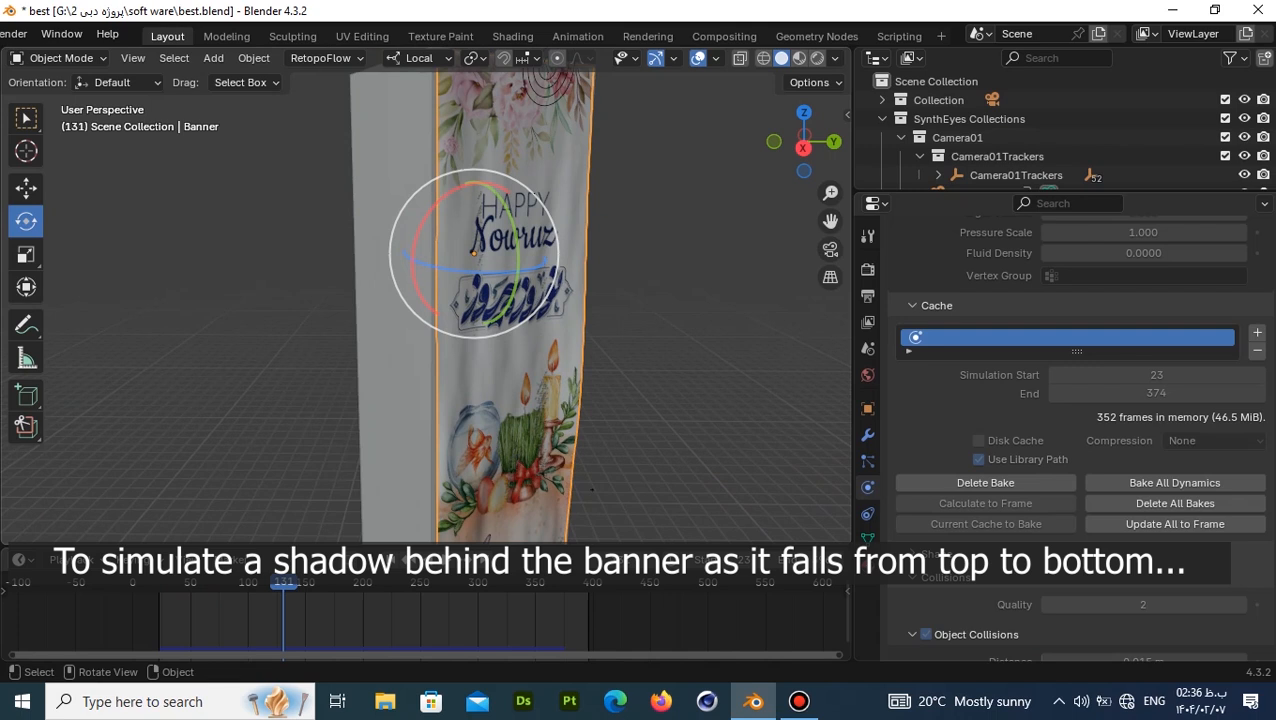
Switch to the camera view and frame the banner against the tower footage.
key(KP_0)
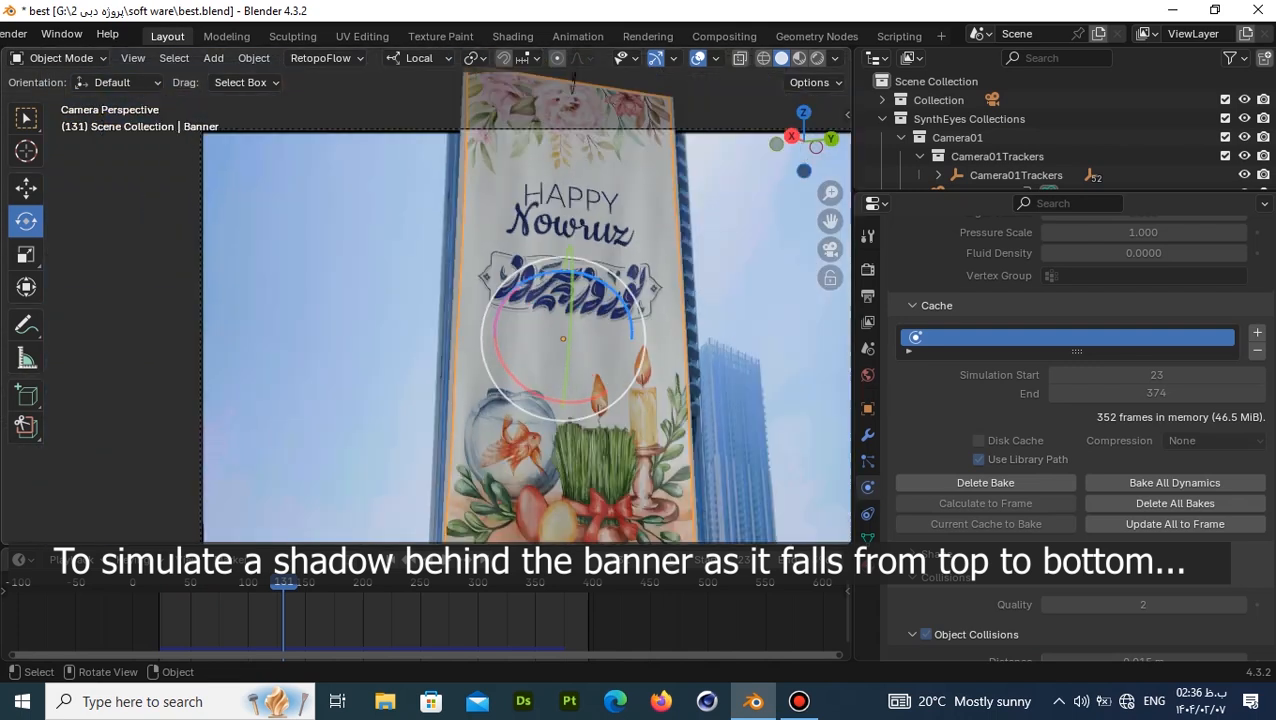
scroll(427, 300, down, 4)
scroll(427, 300, up, 2)
scroll(427, 300, down, 5)
scroll(427, 300, up, 4)
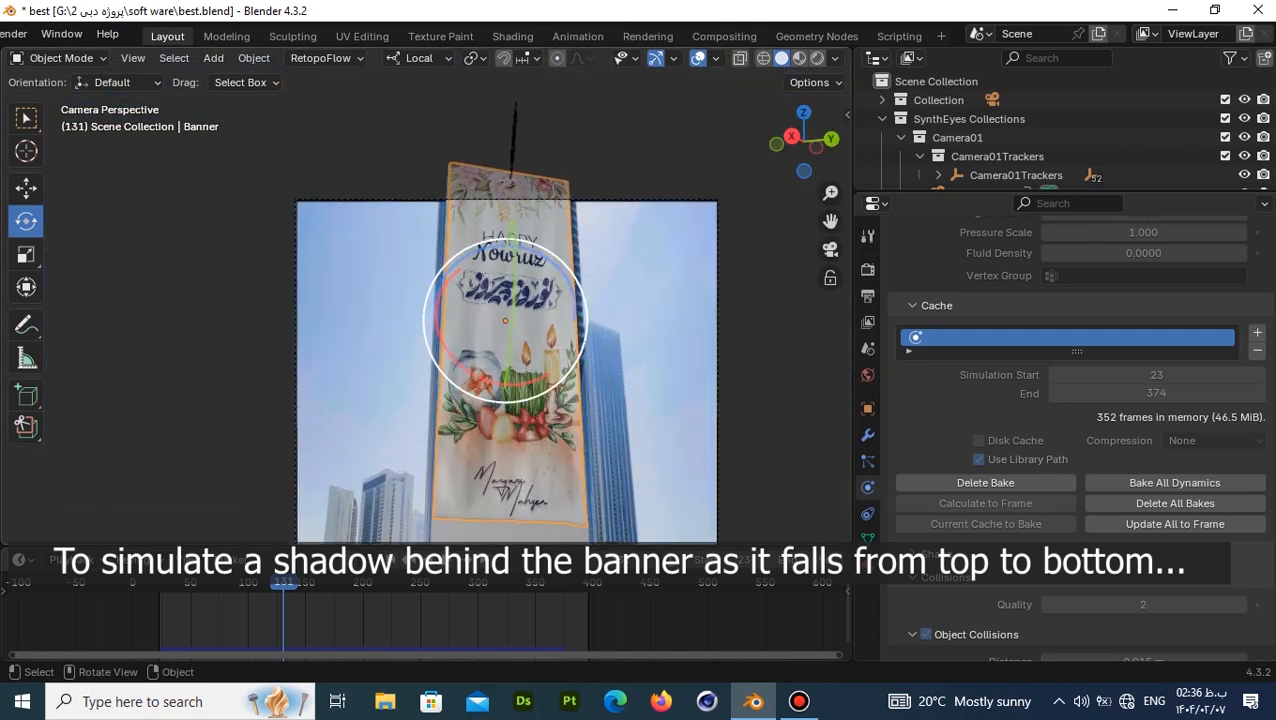
shift+middle_drag(505, 400, 524, 317)
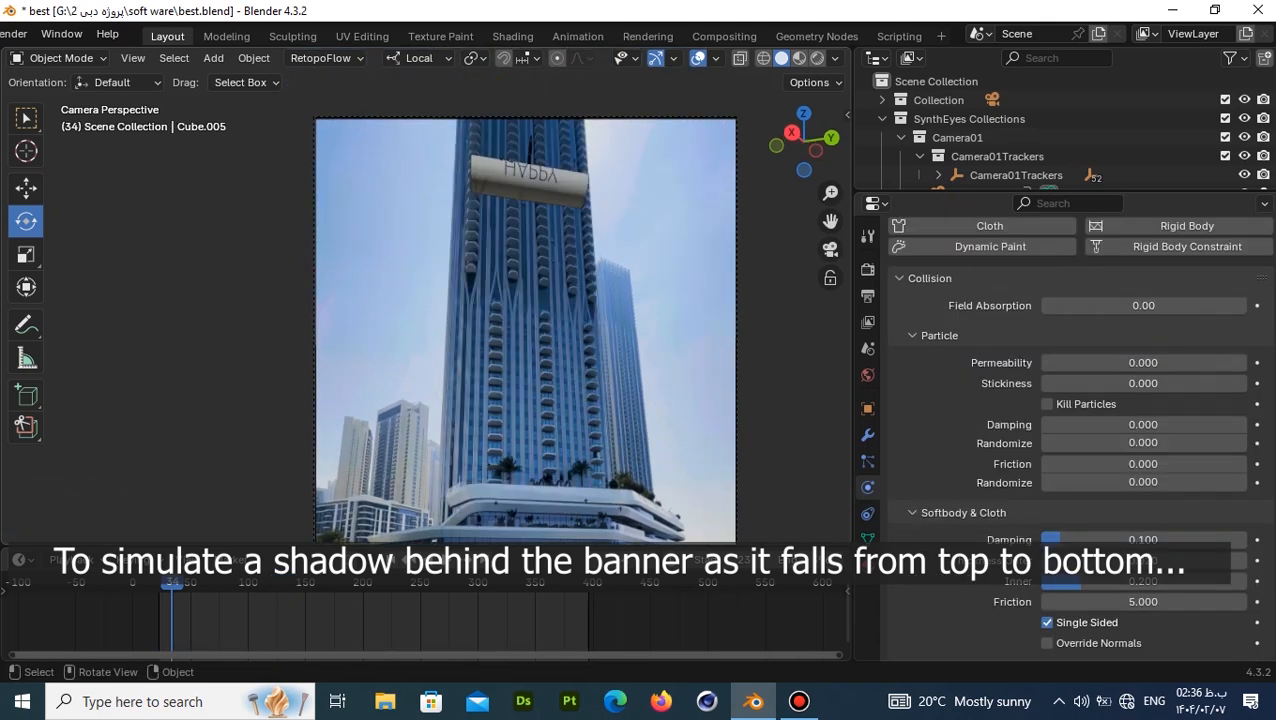
Enlarge the outliner, unhide Cube.005 in the viewport and view it with the rolled banner outside the camera view.
drag(1063, 191, 1063, 515)
click(1243, 287)
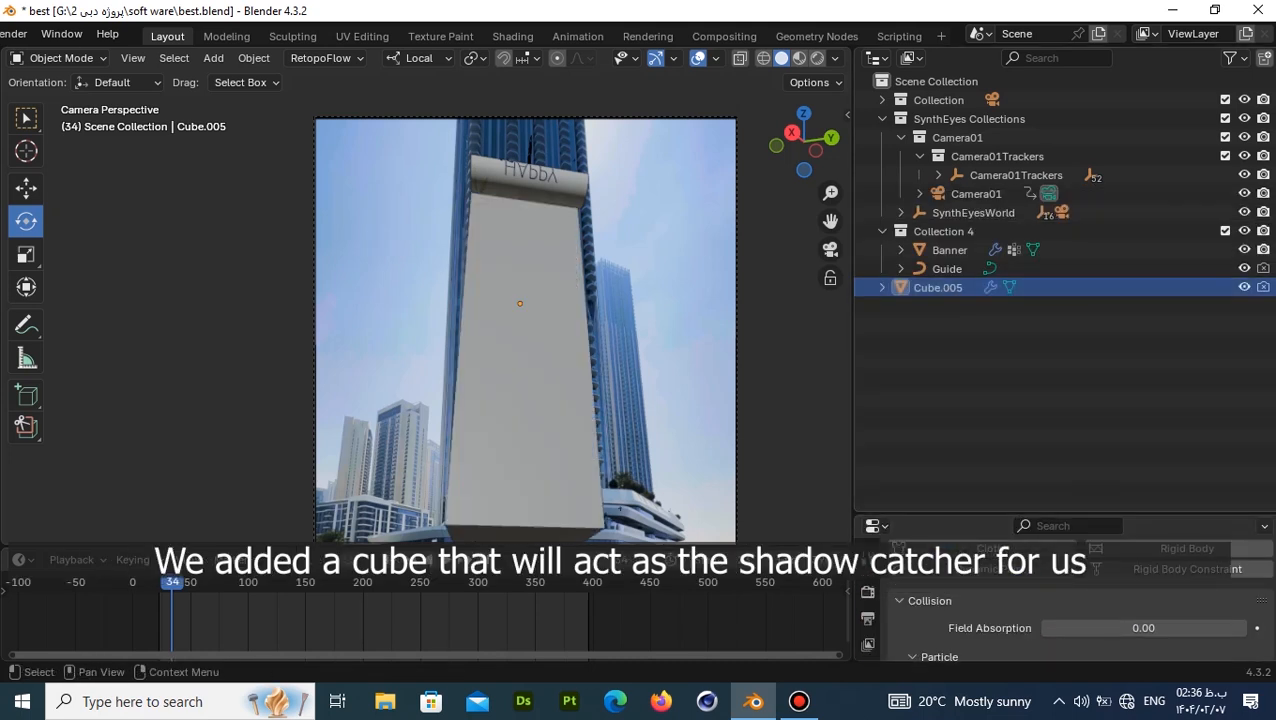
scroll(425, 300, down, 2)
middle_drag(500, 300, 610, 440)
scroll(425, 300, down, 6)
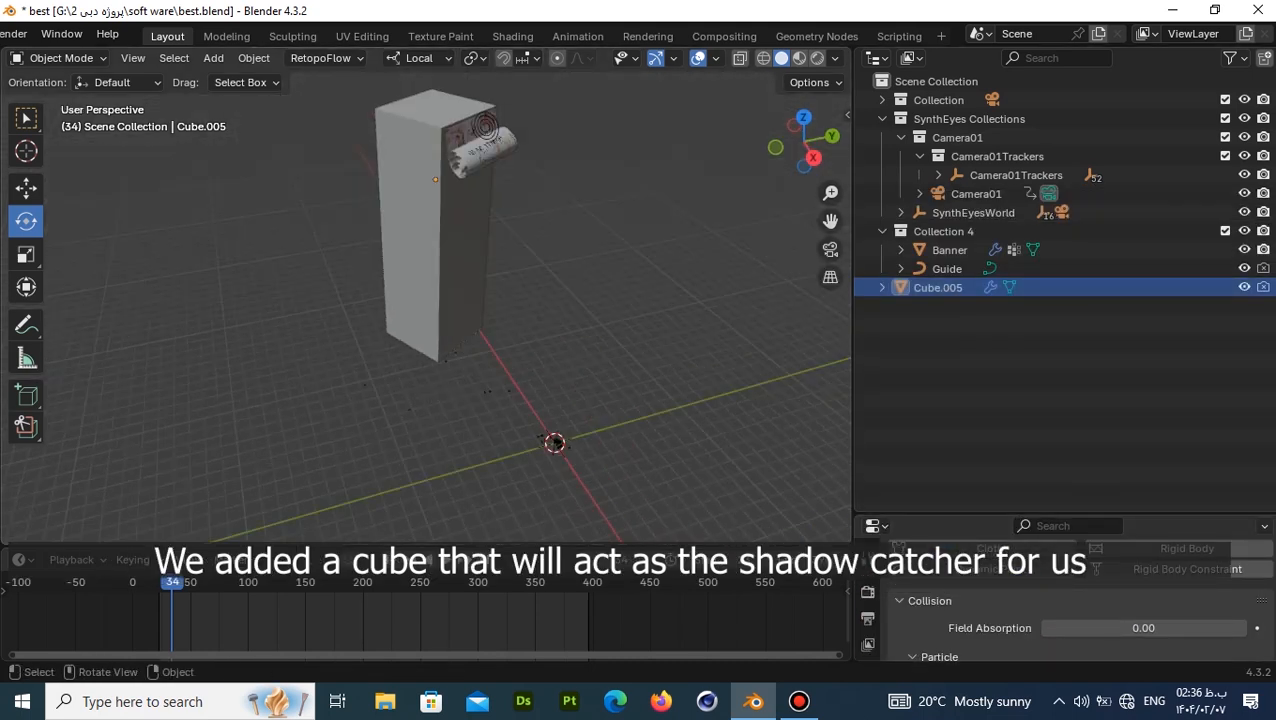
scroll(425, 300, up, 3)
shift+middle_drag(470, 250, 448, 416)
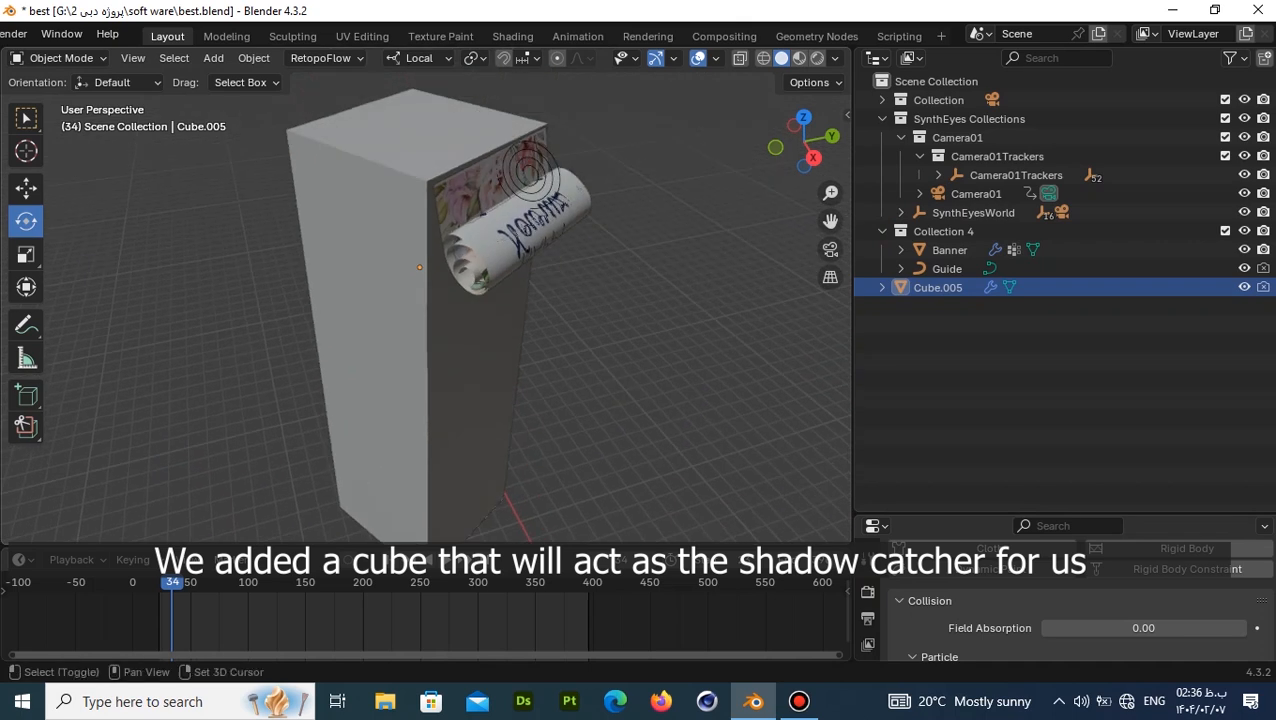
Select the tower cube and show its object visibility settings with the Shadow Catcher option.
scroll(425, 300, down, 3)
scroll(425, 300, up, 1)
middle_drag(500, 350, 525, 265)
click(420, 300)
drag(1063, 515, 1063, 226)
click(867, 547)
click(867, 521)
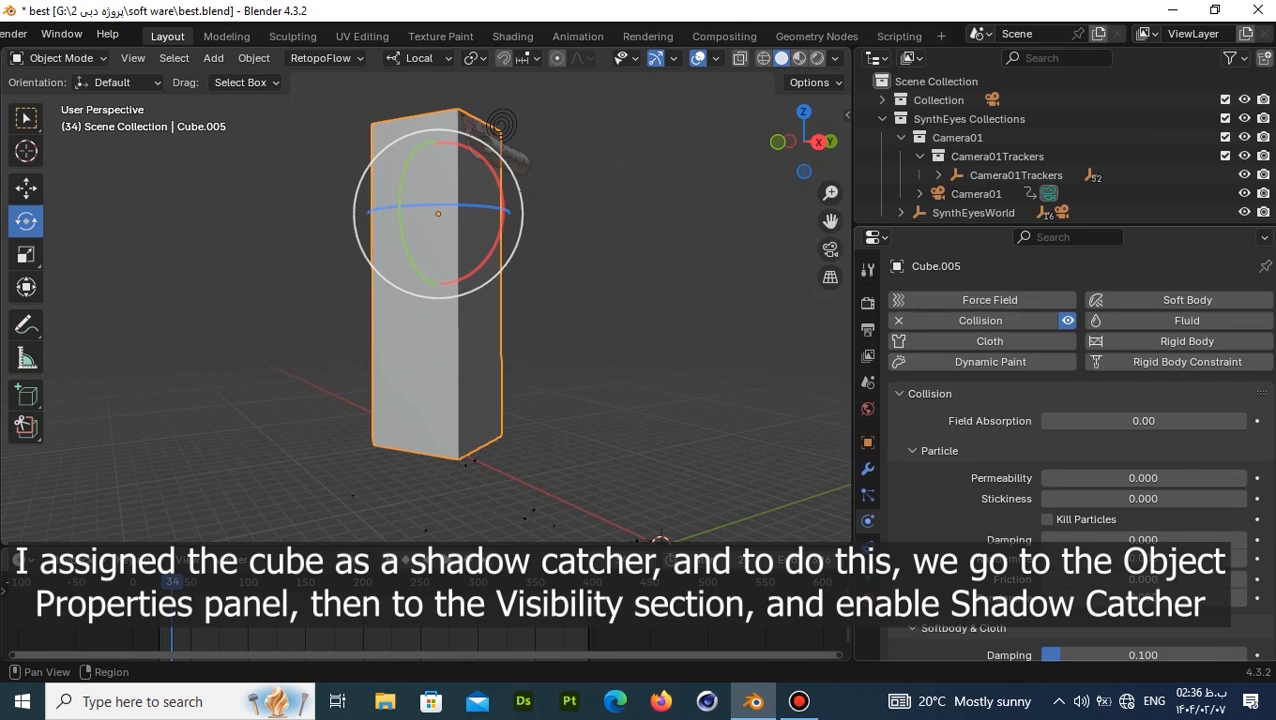
click(867, 442)
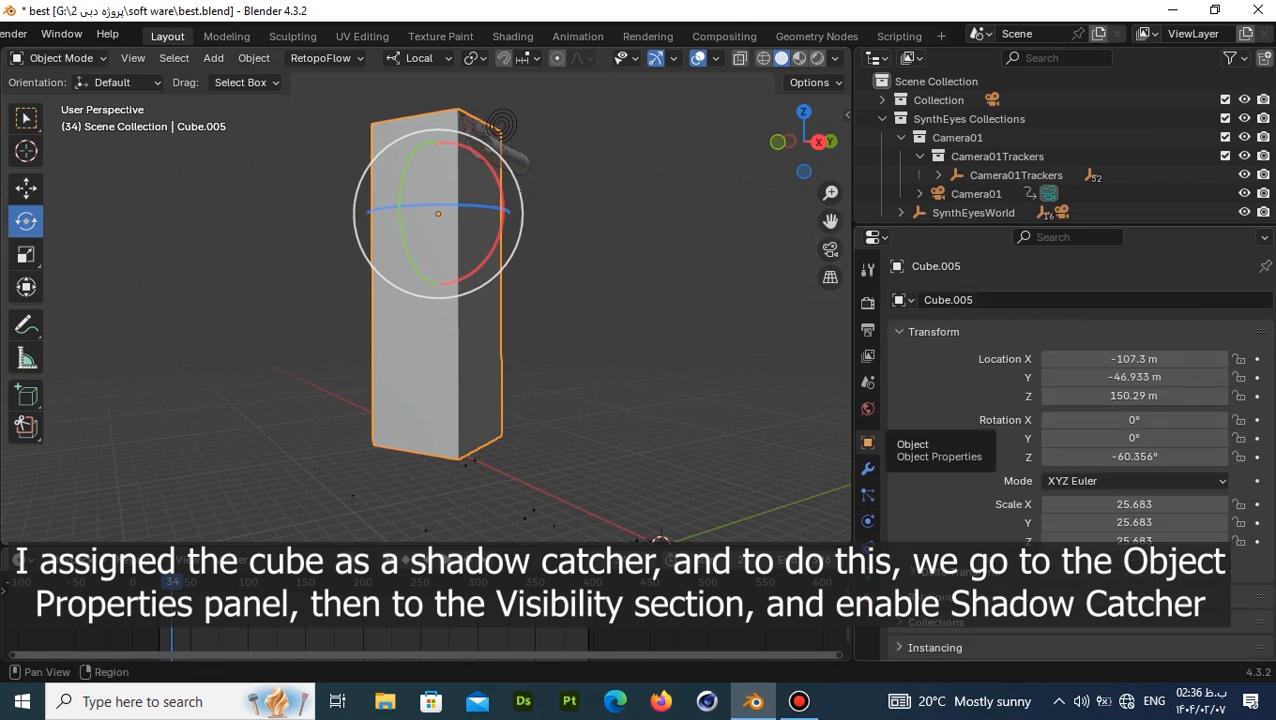
scroll(1070, 450, down, 10)
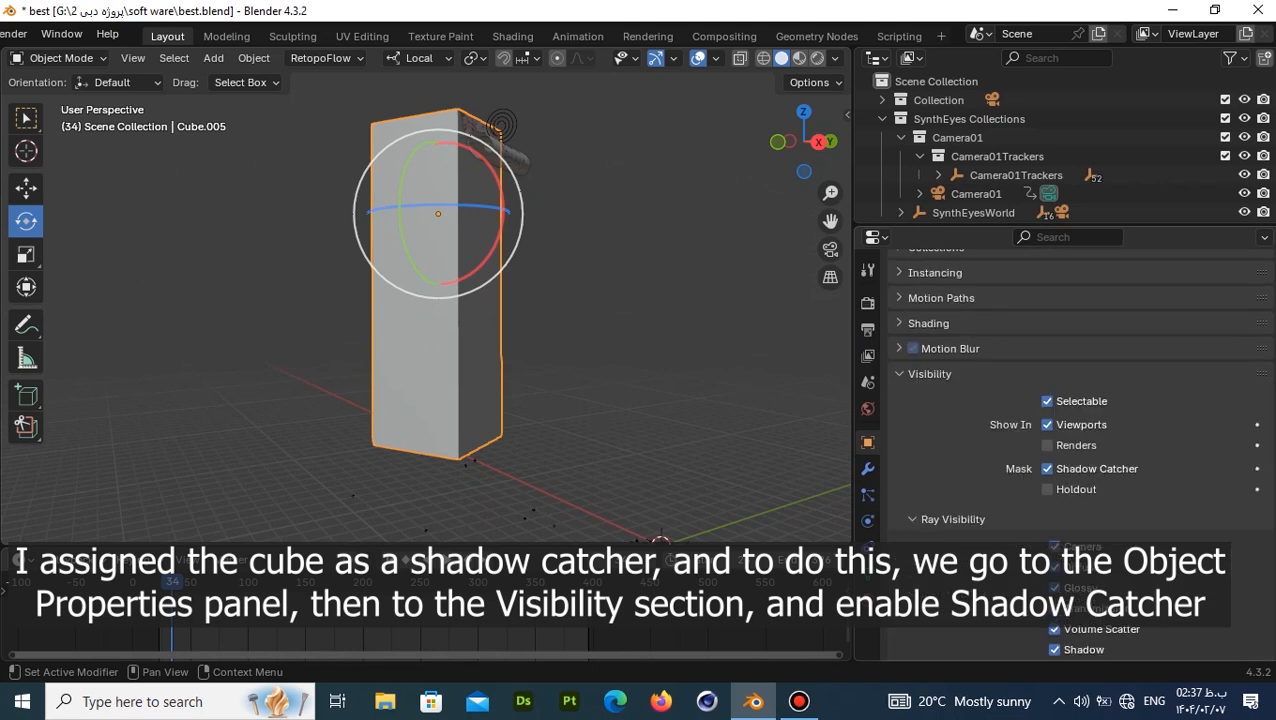
Inspect the shadow-catcher cube and the rolled banner at its top edge from several angles.
middle_drag(700, 250, 668, 254)
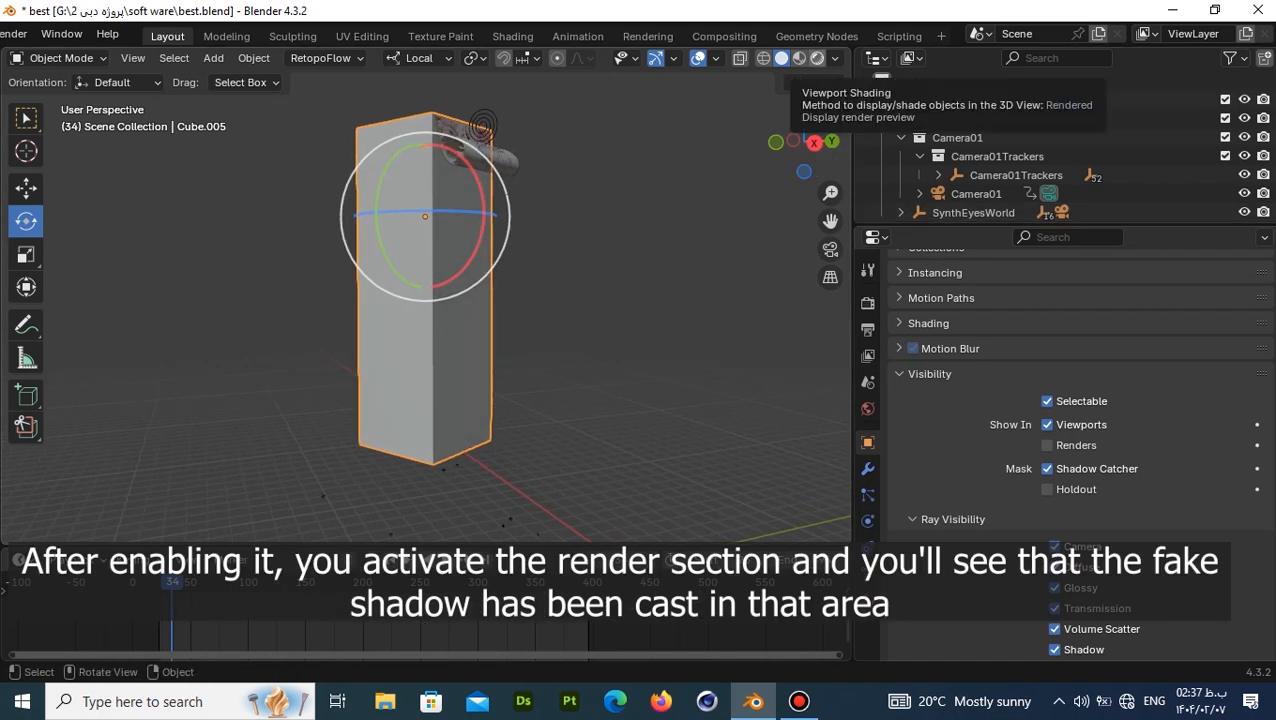
click(817, 58)
scroll(425, 300, up, 6)
shift+middle_drag(425, 80, 394, 530)
middle_drag(425, 300, 482, 327)
middle_drag(482, 327, 580, 250)
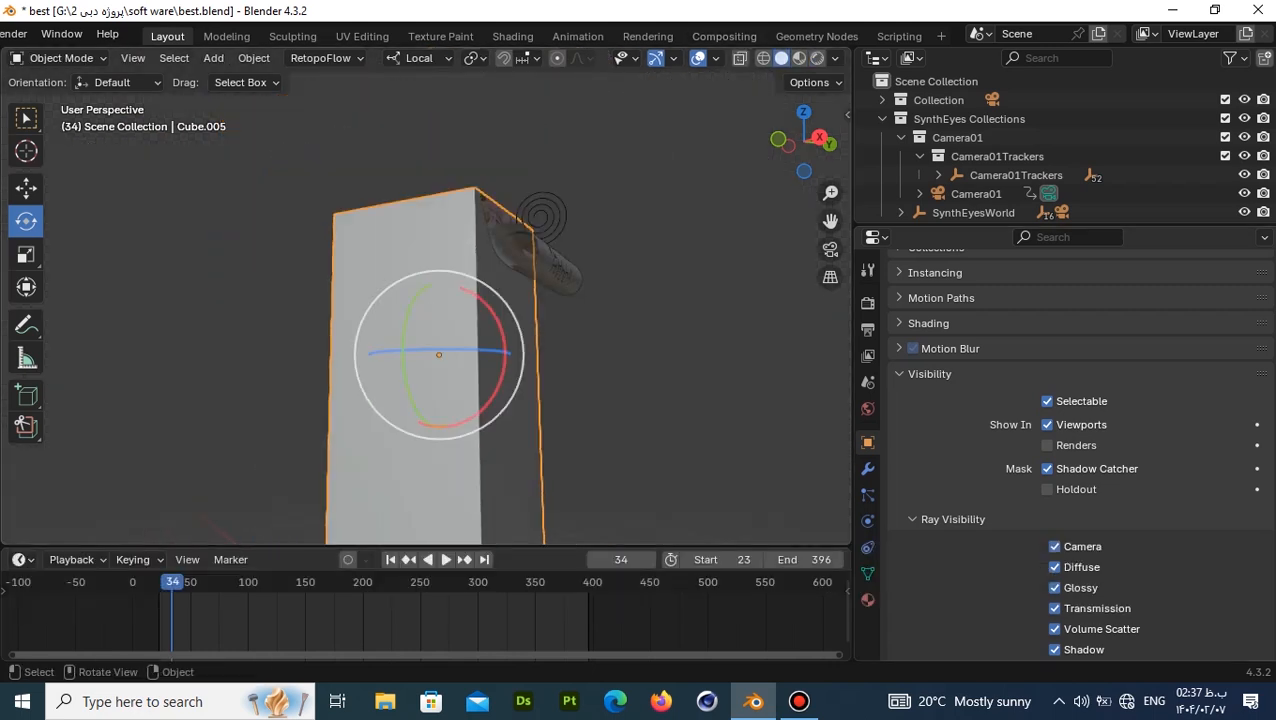
scroll(438, 354, down, 3)
shift+middle_drag(438, 354, 363, 289)
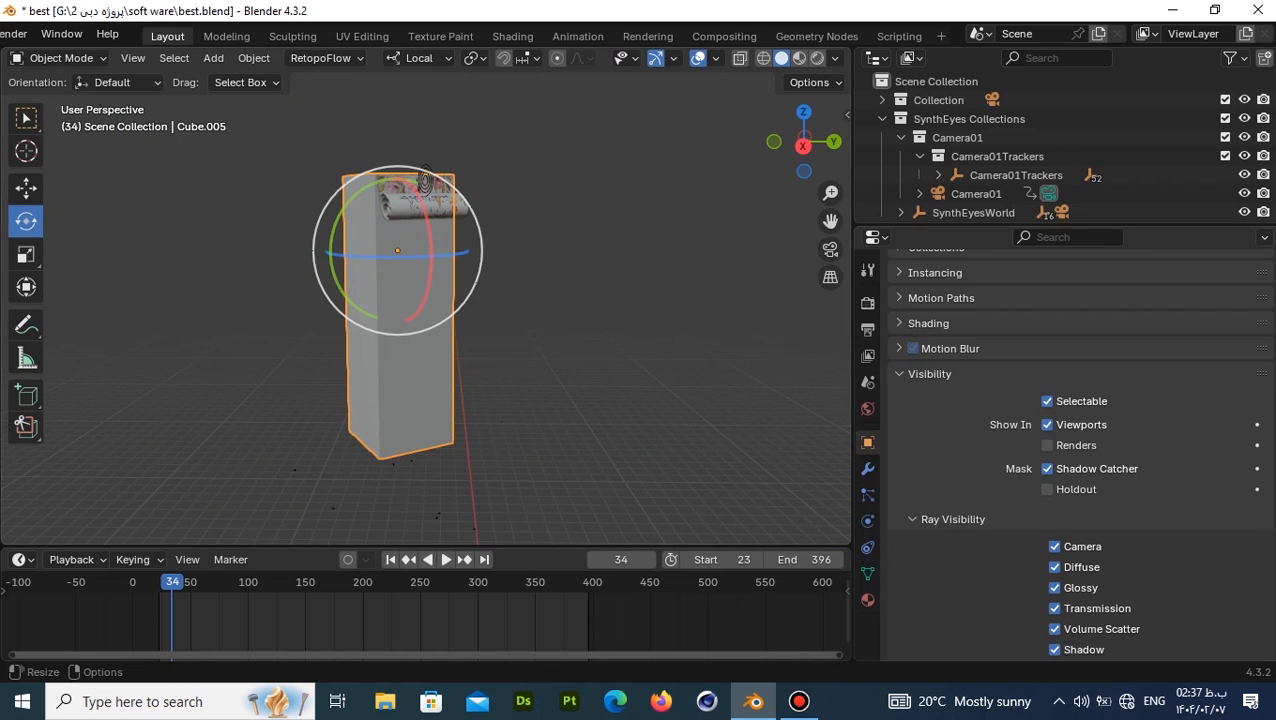
Play the banner simulation, scrub to frame 203 and examine the unrolled banner against the tower cube.
key(space)
drag(338, 582, 366, 582)
scroll(366, 582, up, 3)
scroll(427, 308, up, 5)
shift+middle_drag(427, 308, 421, 349)
scroll(421, 349, down, 4)
scroll(421, 349, up, 4)
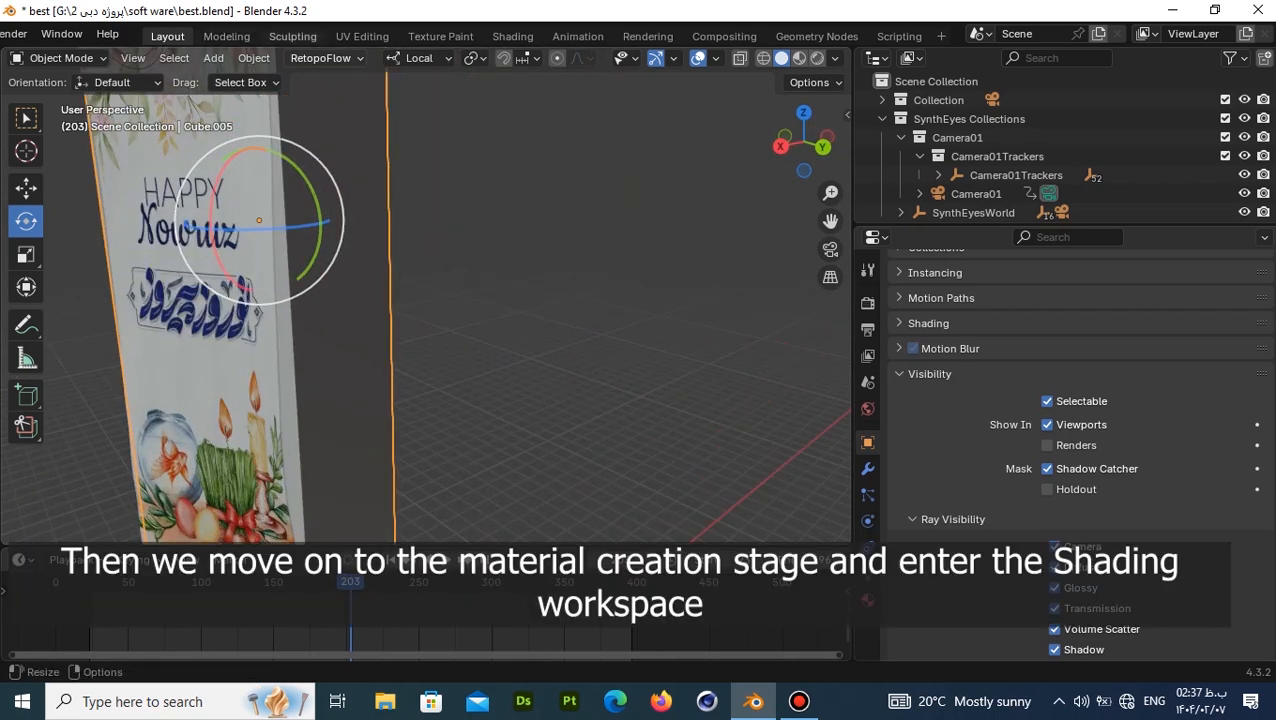
Switch to the Shading workspace and bring the tower cube with the unrolled banner into view.
click(512, 36)
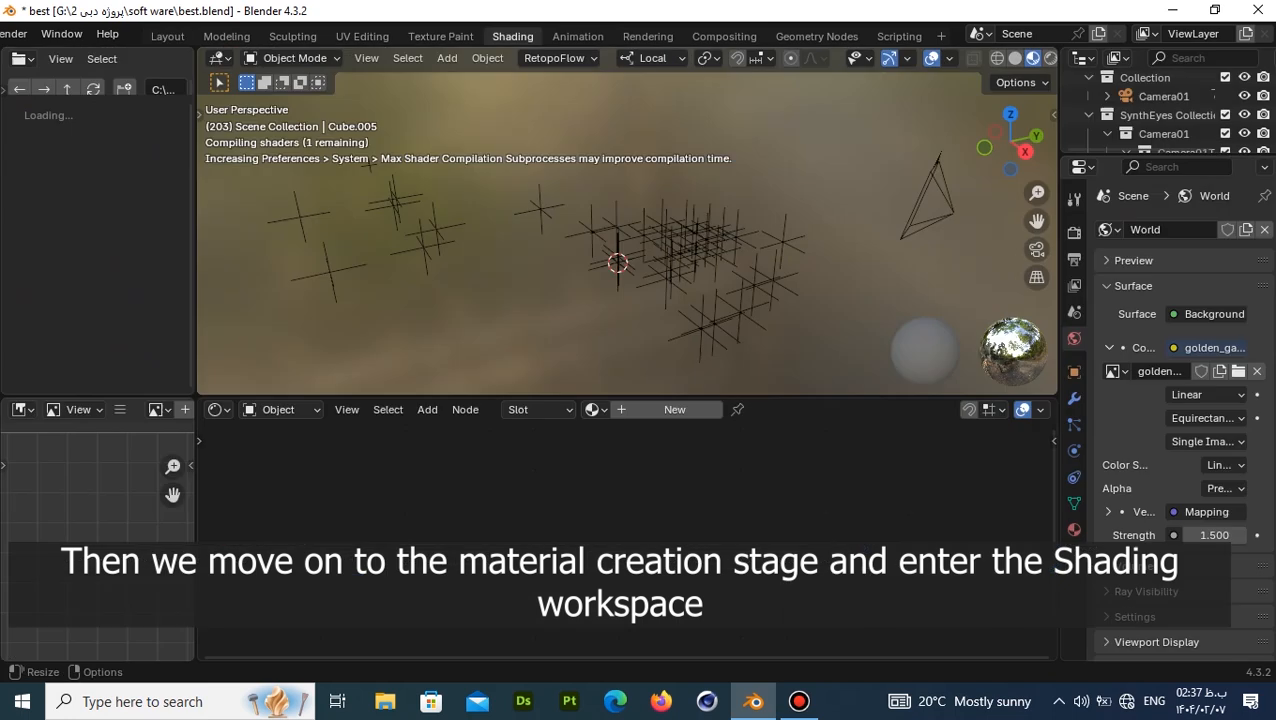
scroll(627, 232, down, 10)
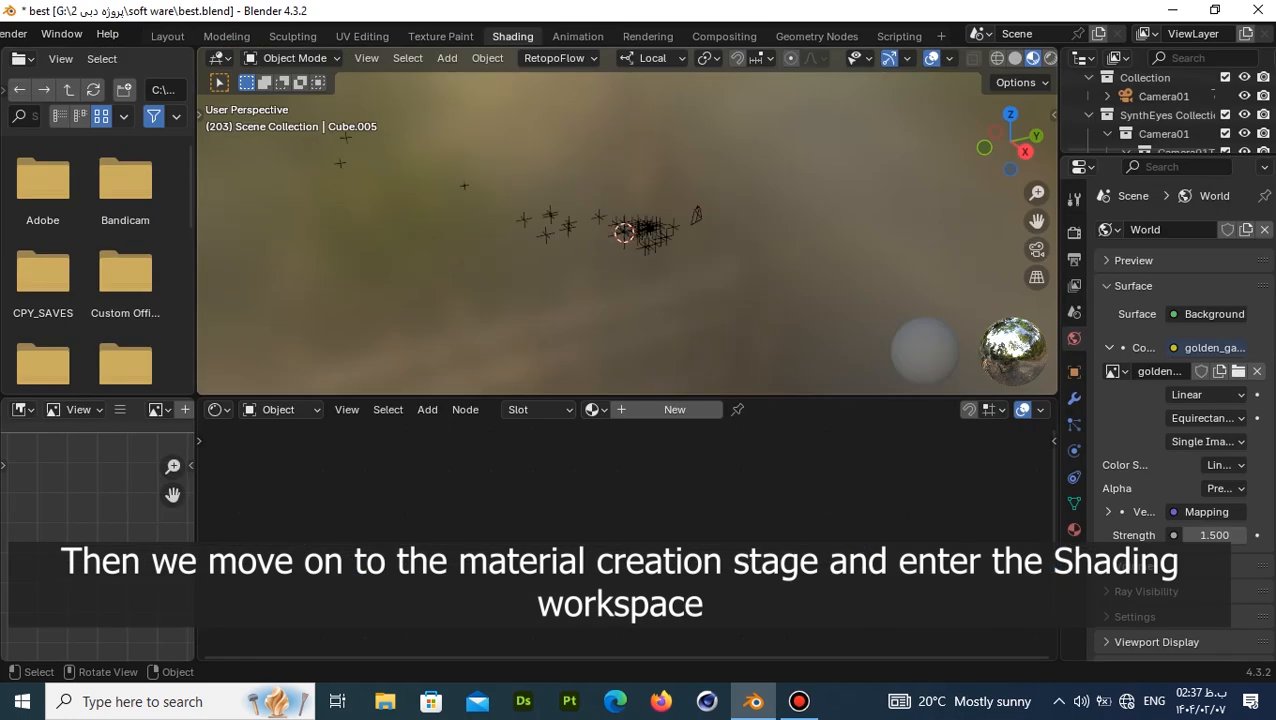
scroll(627, 232, down, 4)
shift+middle_drag(627, 222, 650, 377)
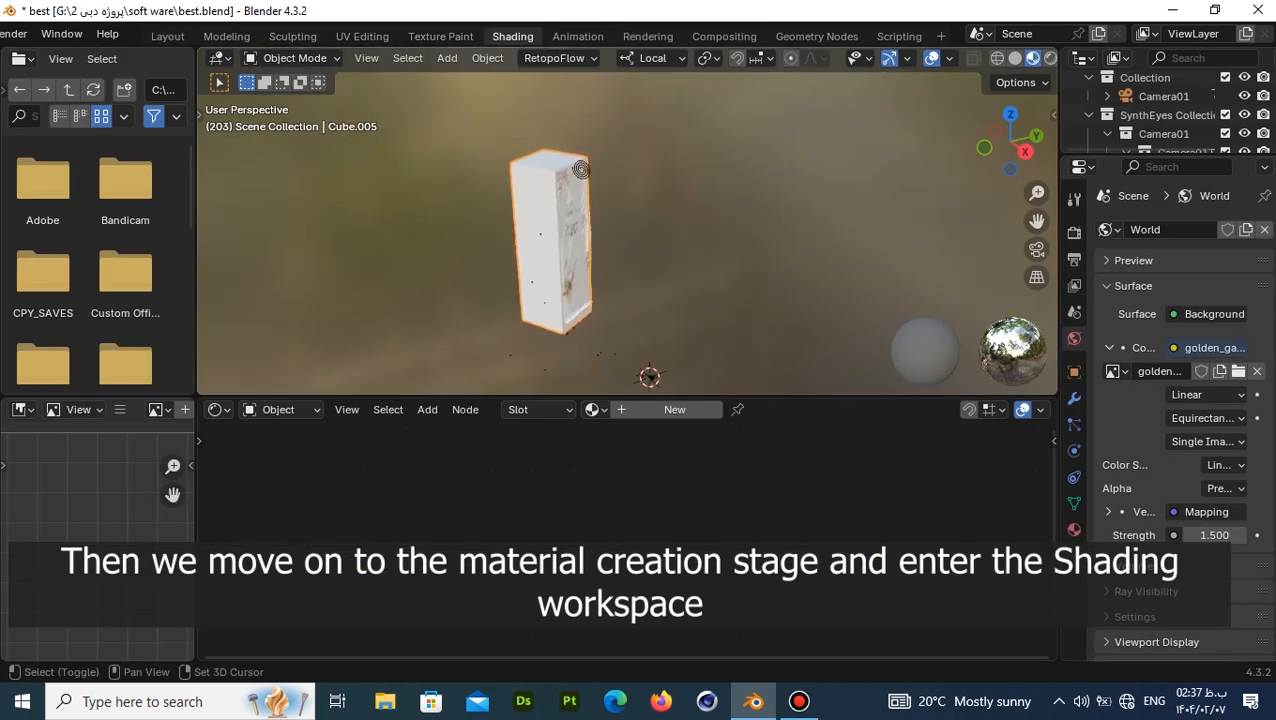
scroll(627, 232, up, 6)
shift+middle_drag(450, 230, 560, 200)
middle_drag(640, 230, 573, 255)
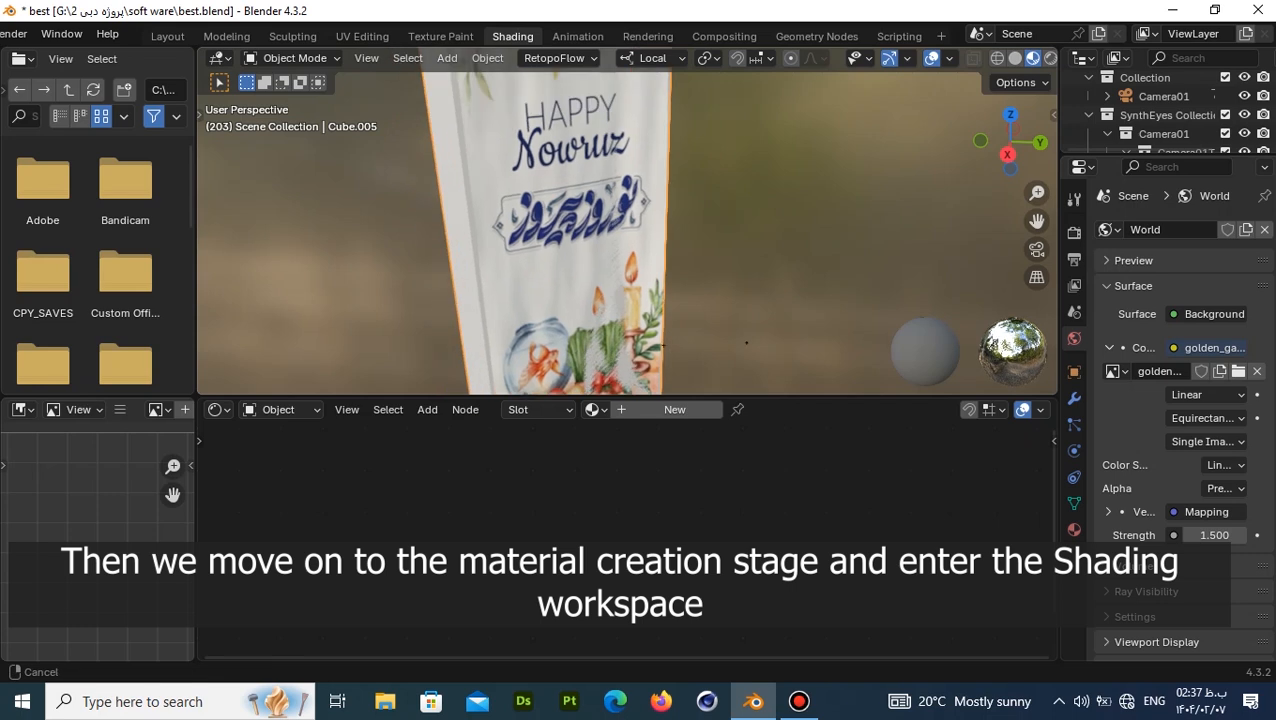
Select the banner and move its Nowruz.jpg image node further away from the Principled BSDF node.
click(580, 250)
scroll(580, 250, down, 2)
scroll(627, 232, down, 1)
scroll(627, 530, up, 3)
middle_drag(627, 480, 703, 499)
scroll(627, 540, up, 7)
scroll(627, 540, up, 1)
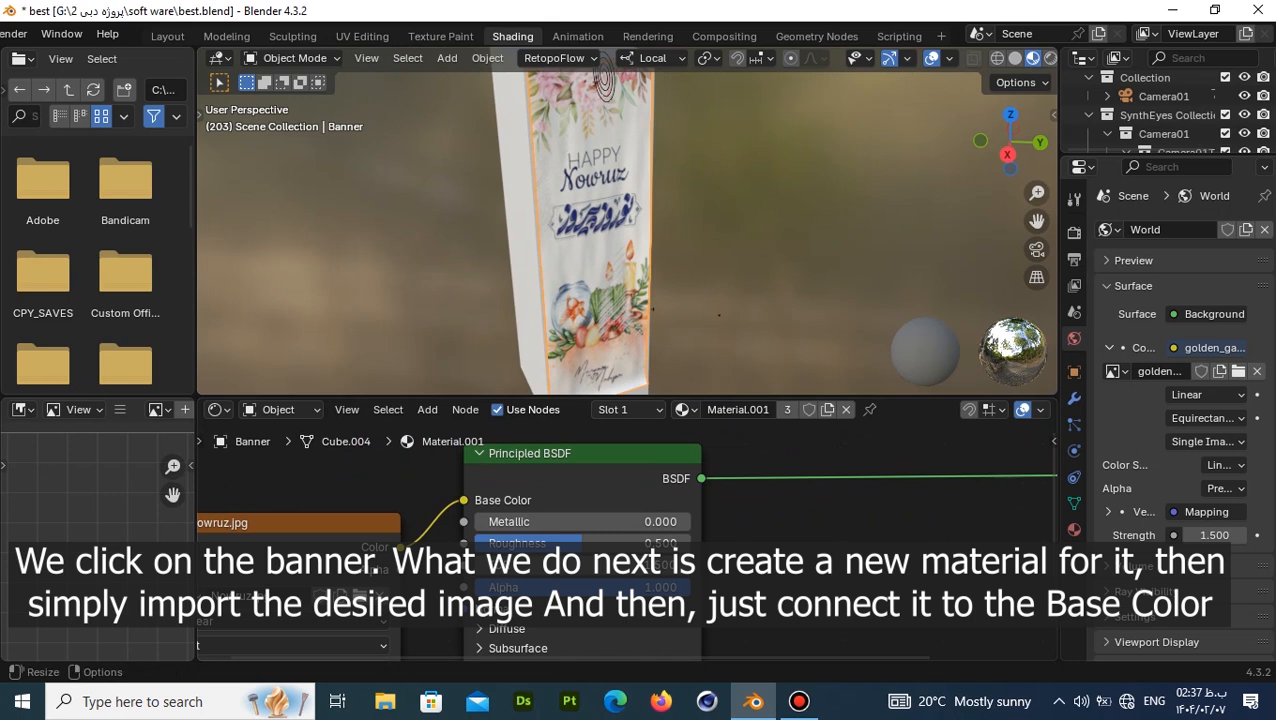
middle_drag(627, 530, 838, 483)
drag(492, 476, 412, 456)
scroll(605, 78, down, 4)
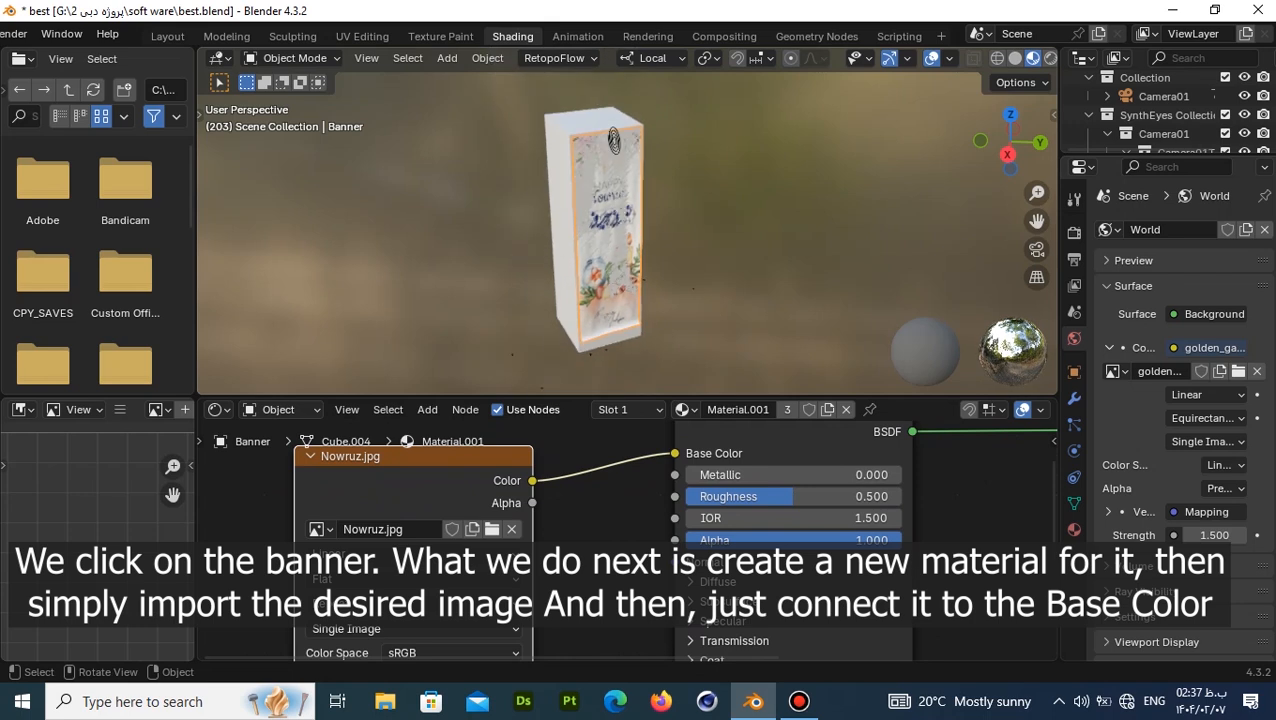
Examine the Nowruz.jpg texture on the banner down to its lower edge, together with its link to Base Color.
scroll(614, 140, up, 5)
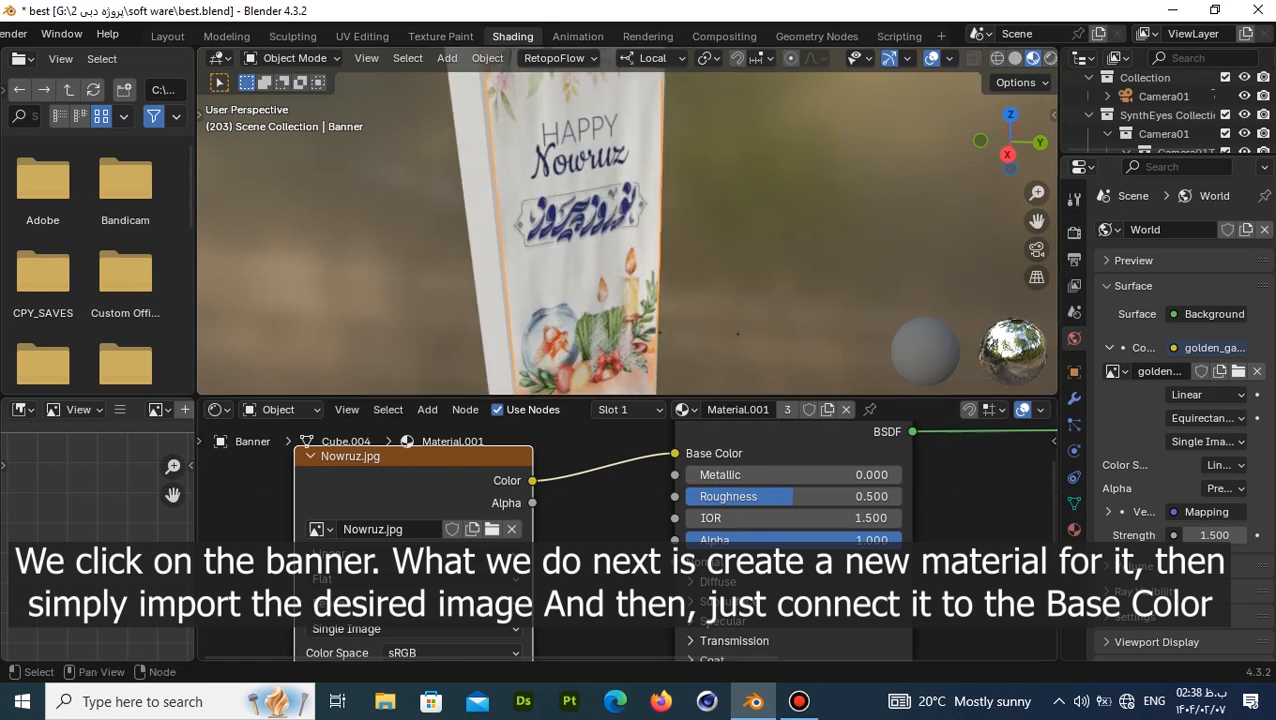
scroll(624, 541, down, 2)
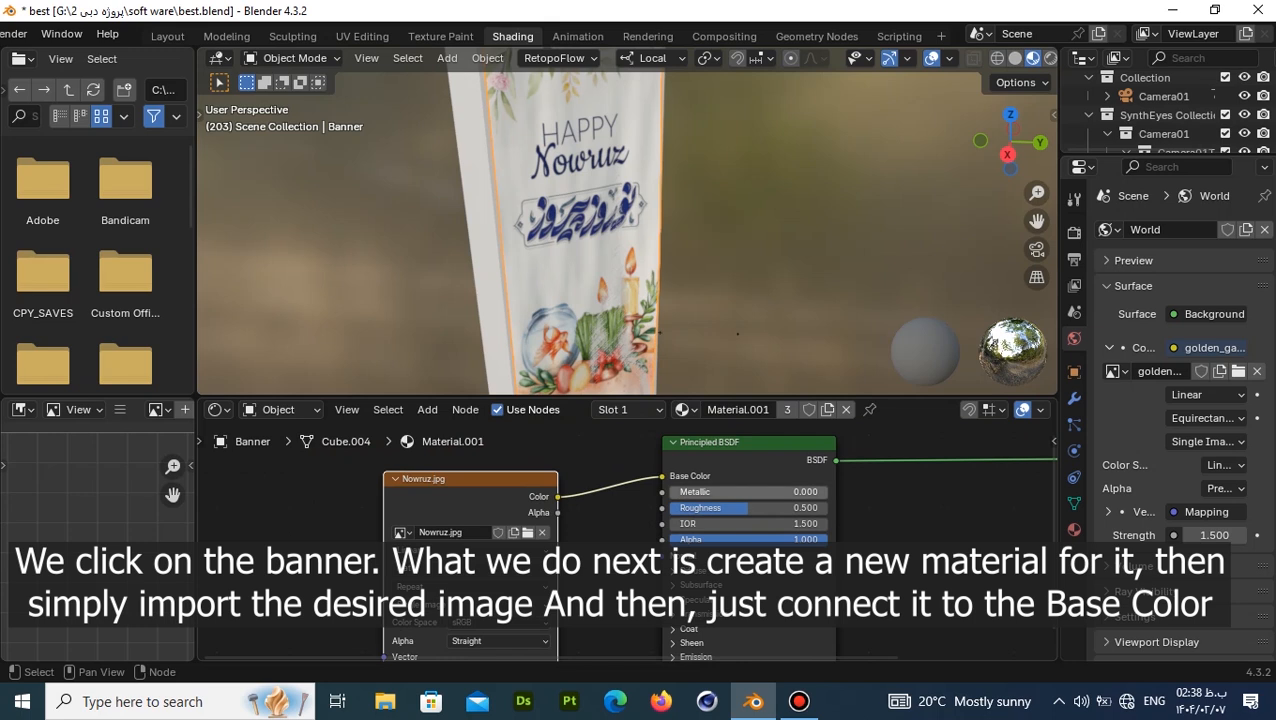
middle_drag(624, 541, 406, 545)
scroll(627, 222, down, 4)
scroll(627, 222, up, 4)
middle_drag(627, 222, 502, 150)
shift+middle_drag(672, 388, 775, 190)
scroll(690, 290, down, 3)
scroll(690, 290, up, 2)
scroll(642, 250, up, 2)
shift+middle_drag(700, 300, 718, 216)
middle_drag(500, 560, 785, 569)
scroll(626, 540, up, 3)
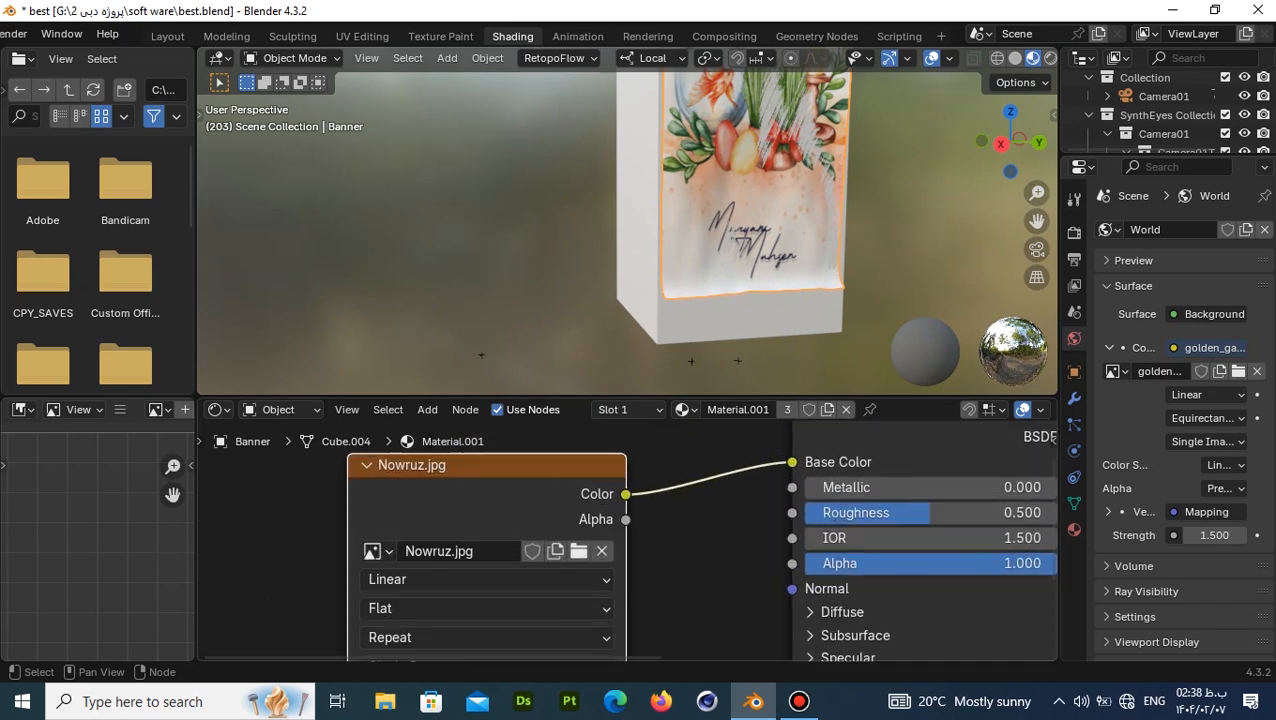
Review the banner material's Principled BSDF values, including Roughness and Alpha, and the remaining image node settings.
middle_drag(910, 486, 759, 493)
scroll(850, 488, down, 3)
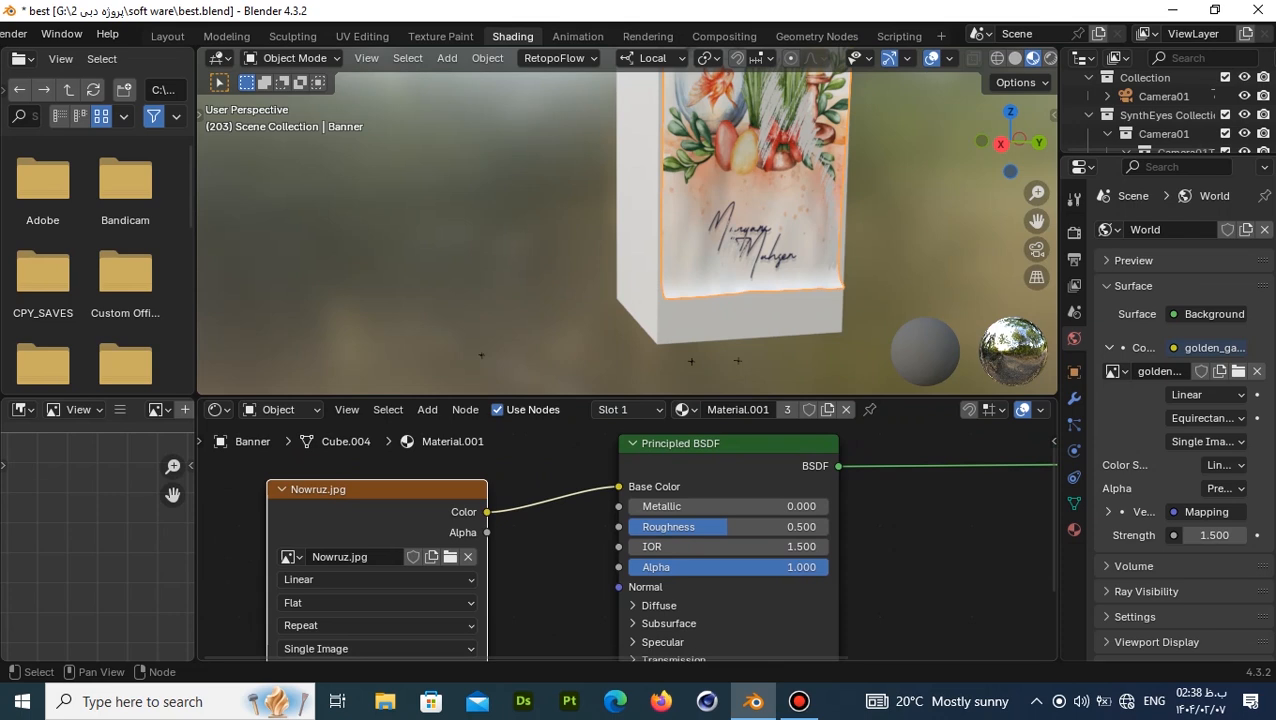
scroll(659, 110, down, 5)
shift+middle_drag(659, 125, 651, 252)
scroll(668, 258, up, 4)
middle_drag(719, 110, 400, 80)
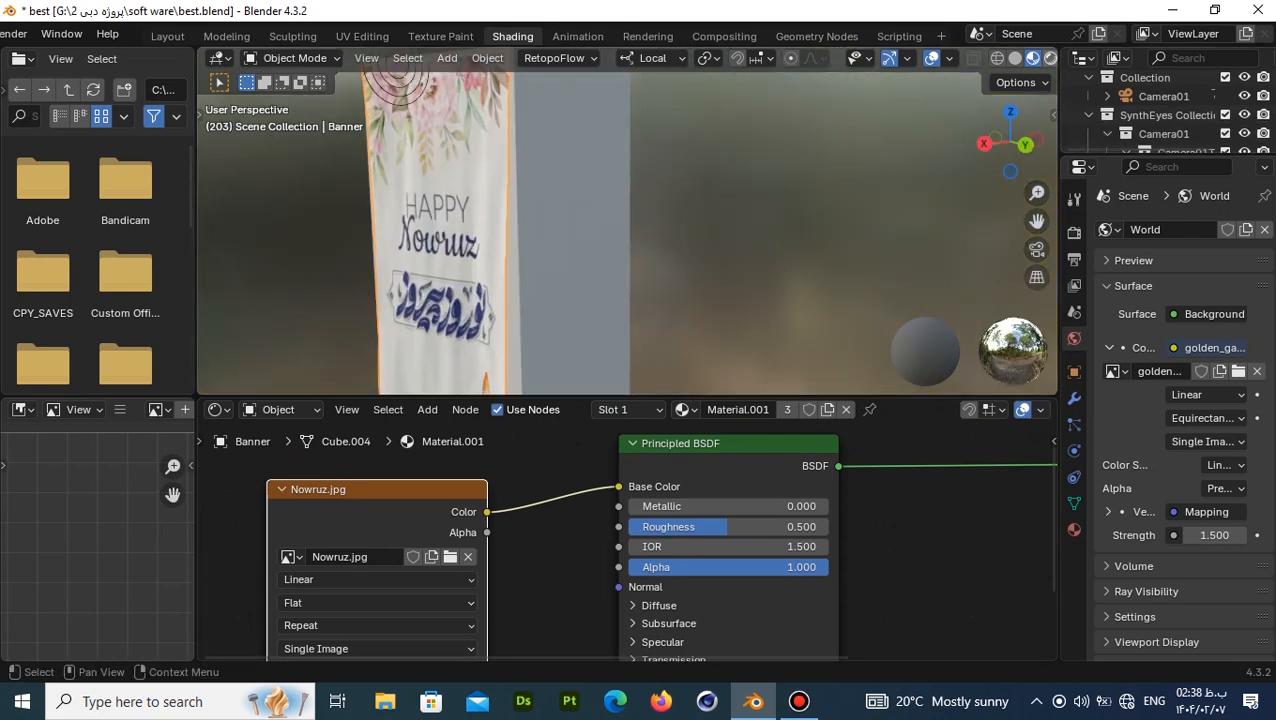
middle_drag(726, 527, 722, 429)
scroll(627, 542, down, 4)
scroll(627, 58, down, 1)
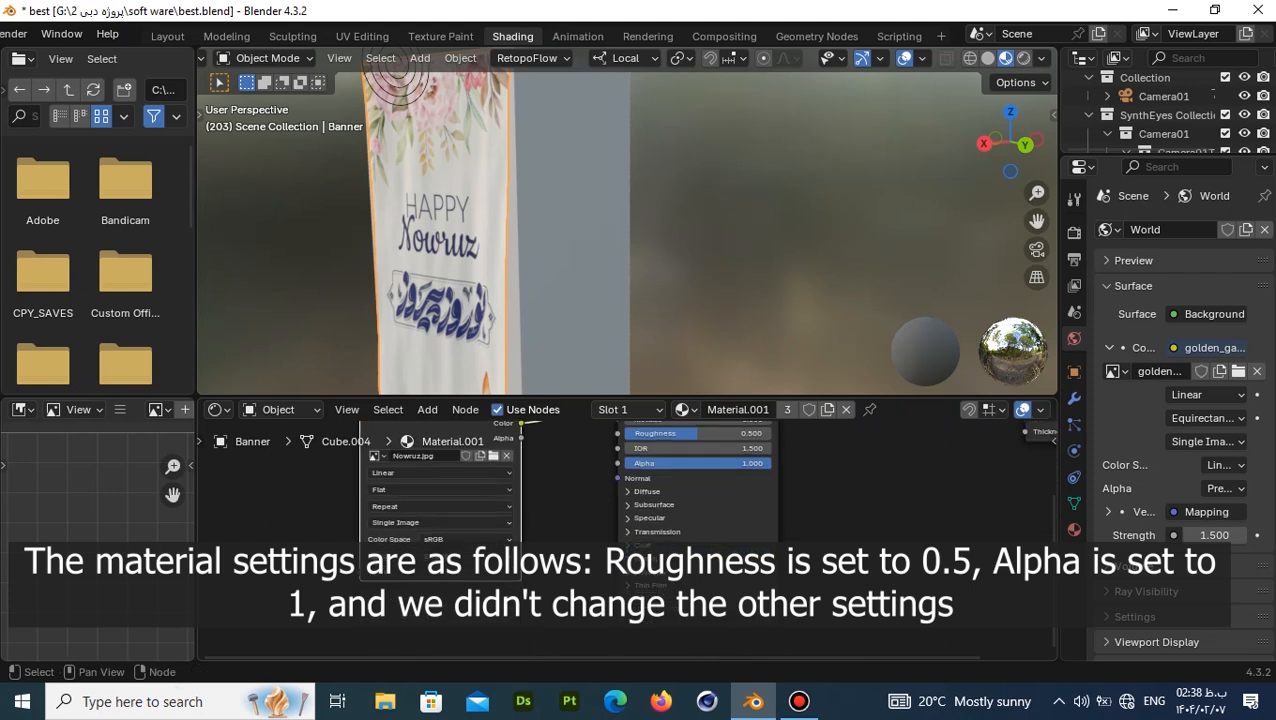
scroll(625, 547, up, 1)
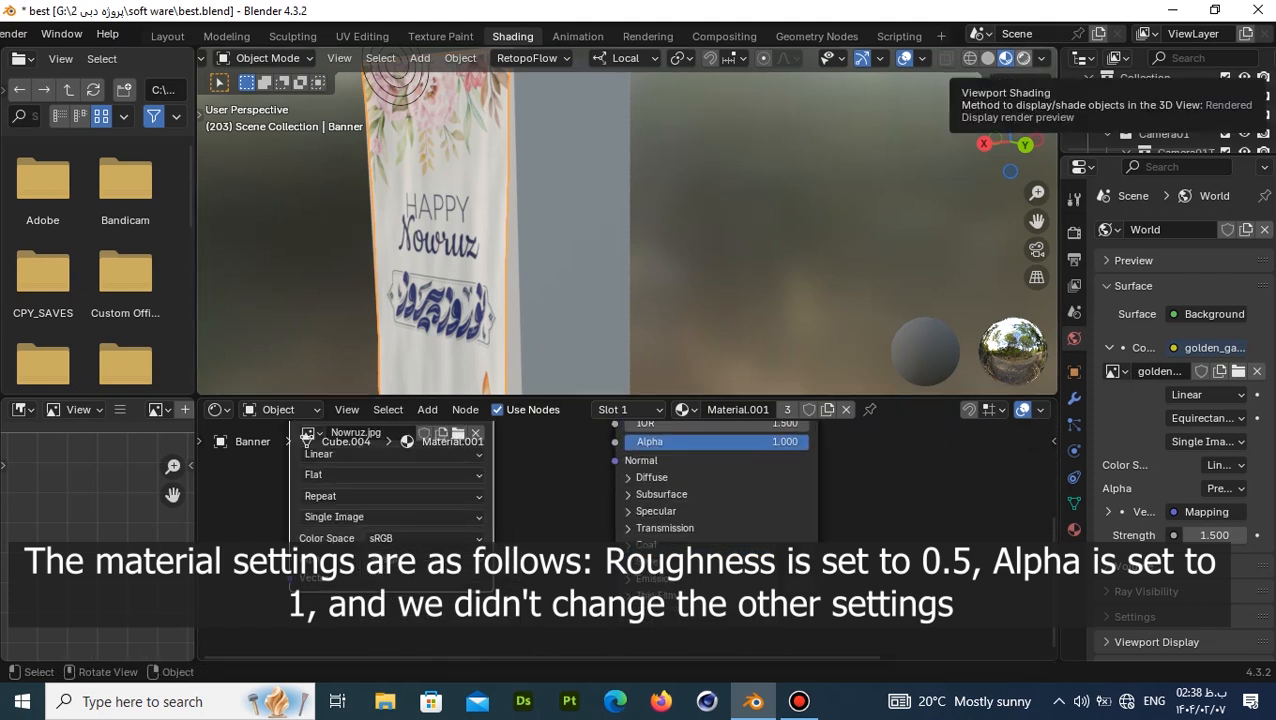
scroll(627, 221, up, 1)
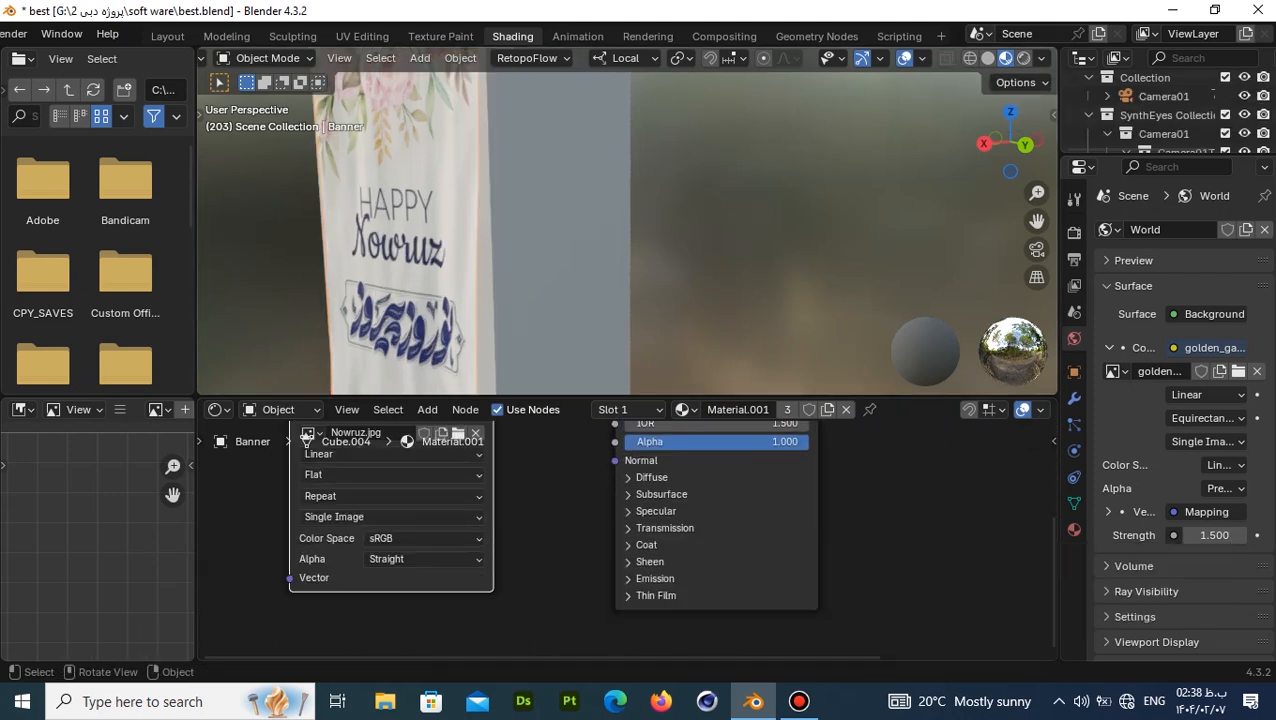
Look through the camera in the Shading and Layout workspaces and preview frame 62 in rendered shading.
key(KP_0)
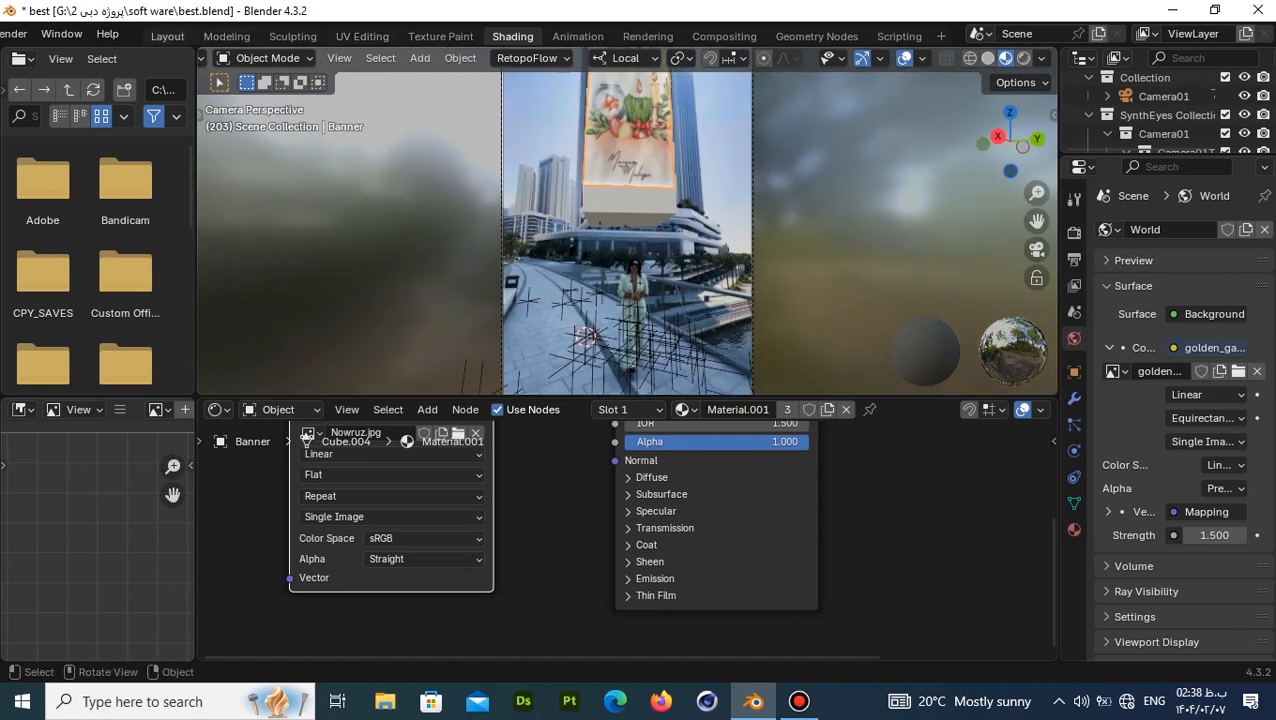
click(167, 36)
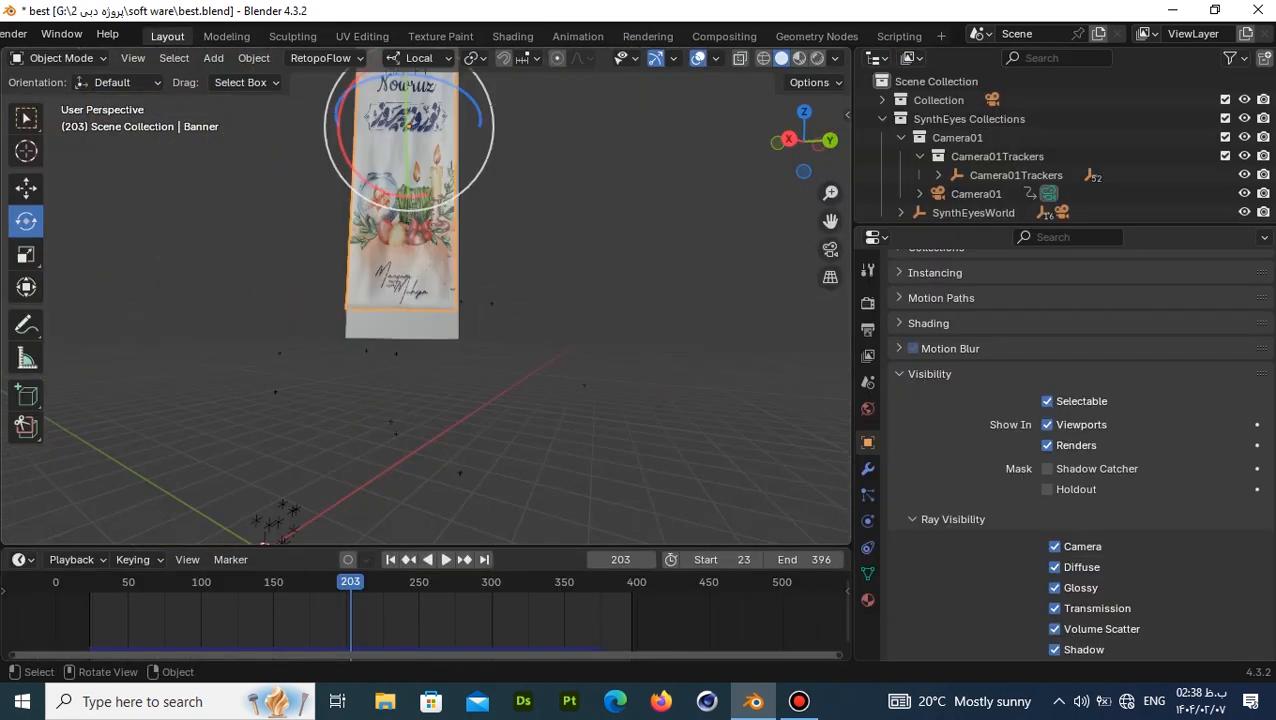
key(KP_0)
key(ctrl+shift+space)
drag(349, 582, 145, 582)
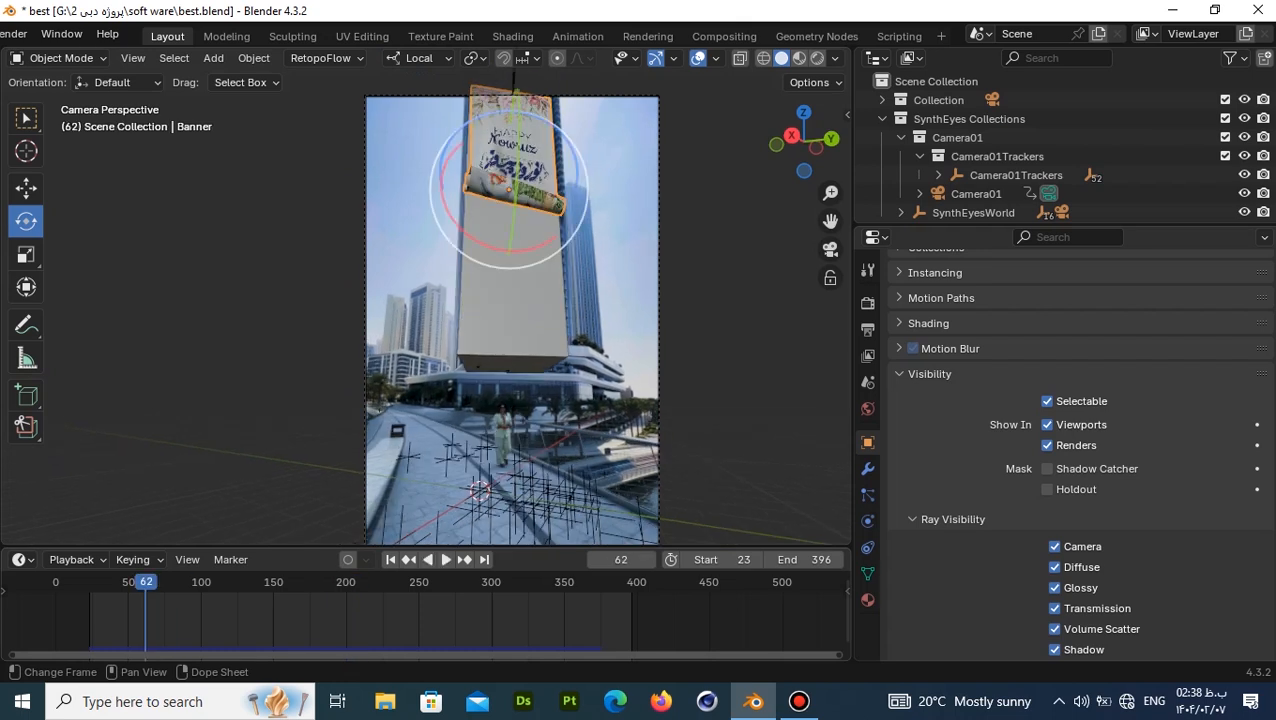
click(817, 57)
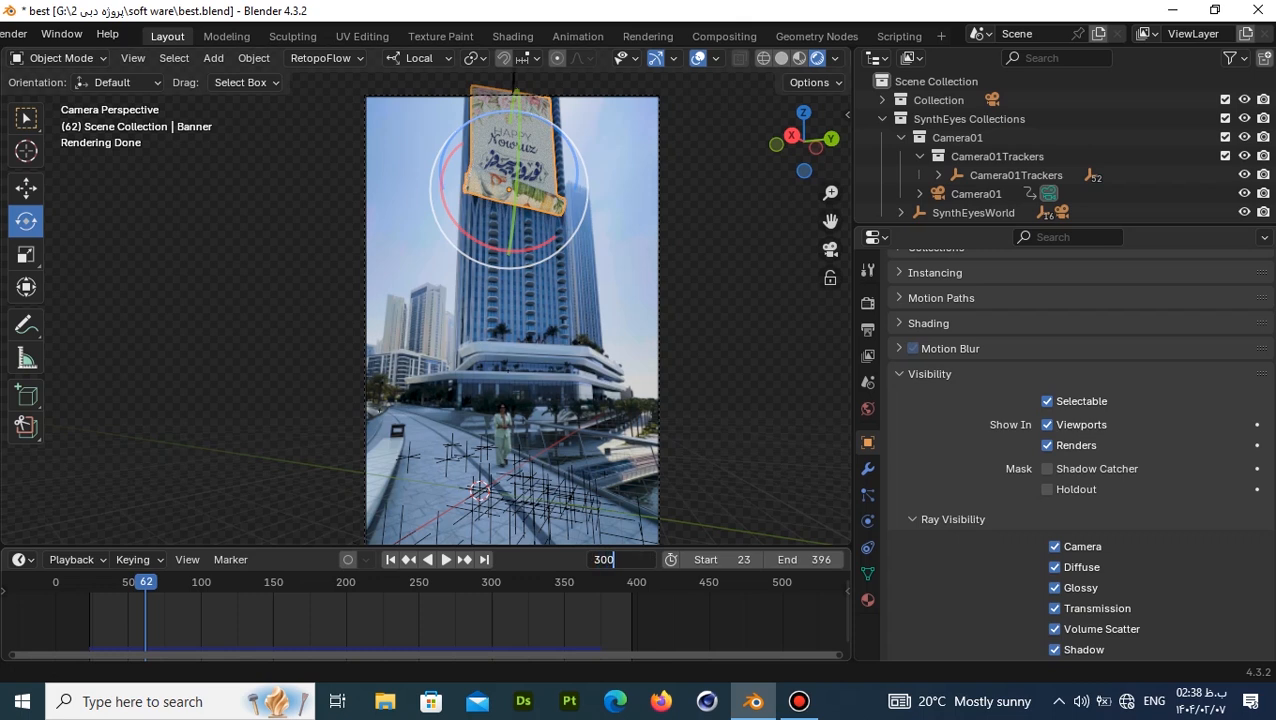
Go to frame 300 and frame the rendered banner up close in the camera view.
key(Return)
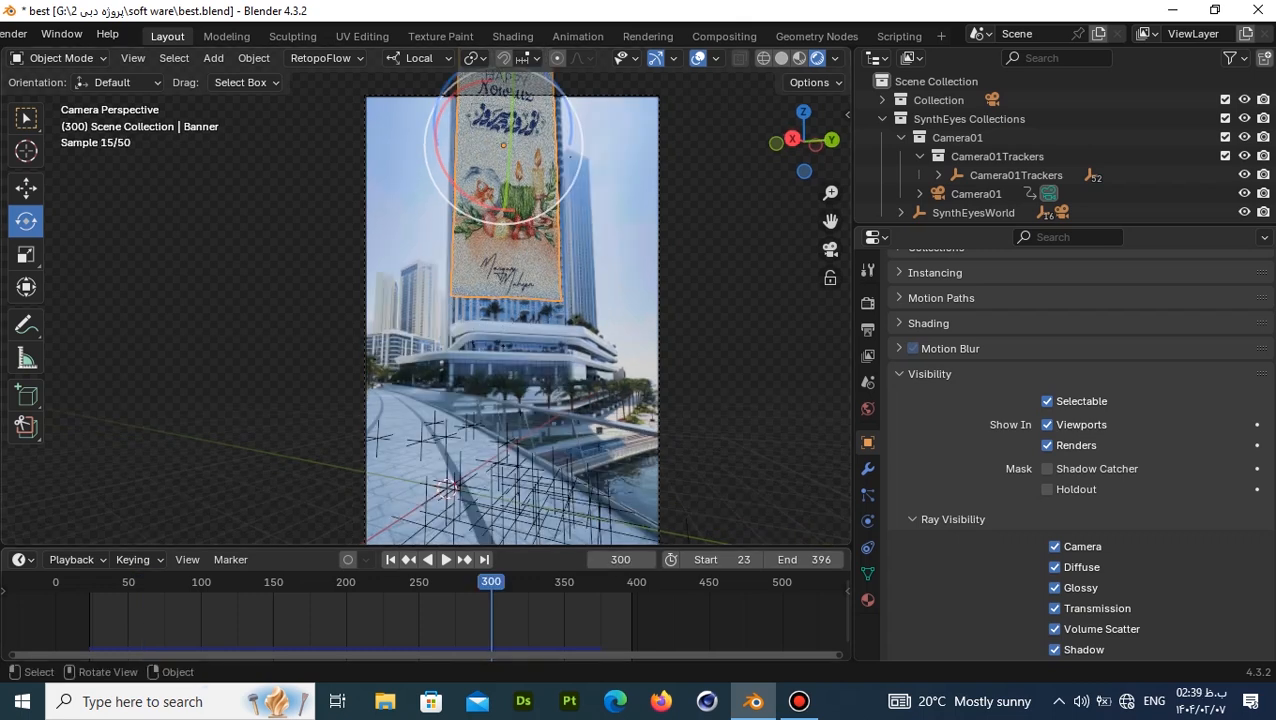
scroll(425, 300, down, 4)
shift+middle_drag(425, 300, 352, 299)
scroll(448, 397, up, 4)
scroll(448, 397, up, 2)
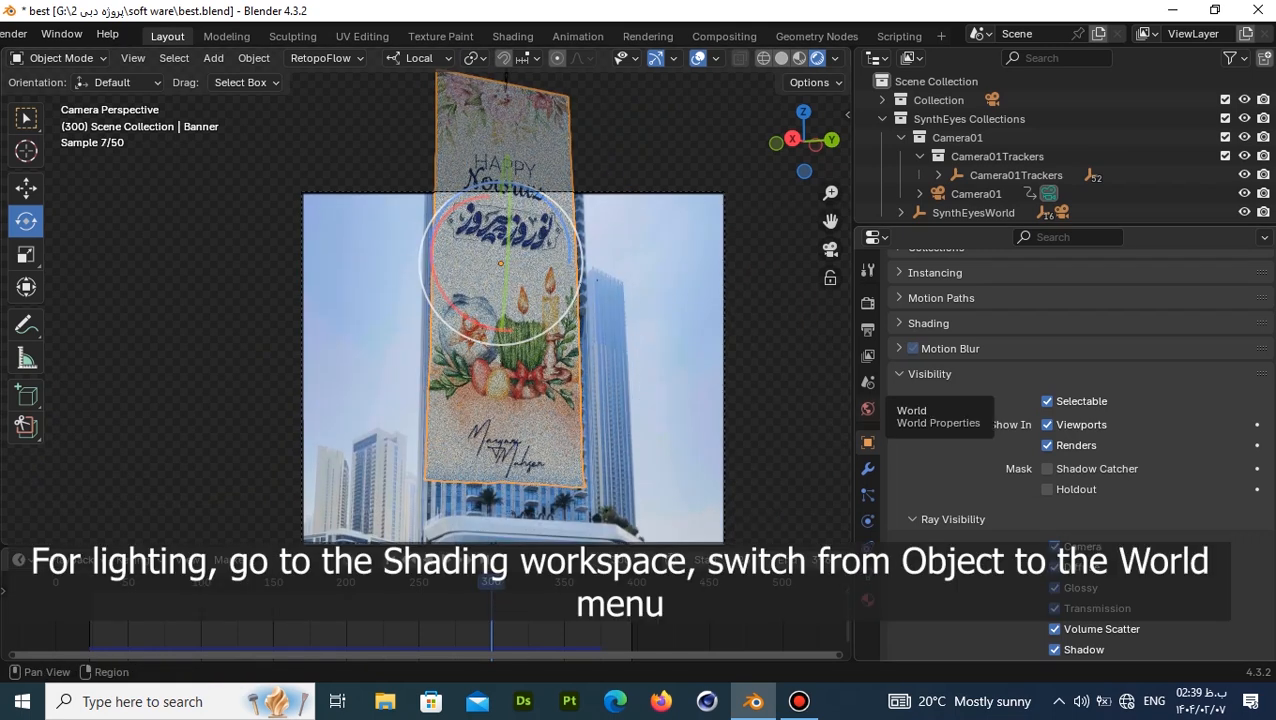
Show the World properties and switch the Shading workspace's node editor from Object to World, framing the HDRI nodes.
click(867, 407)
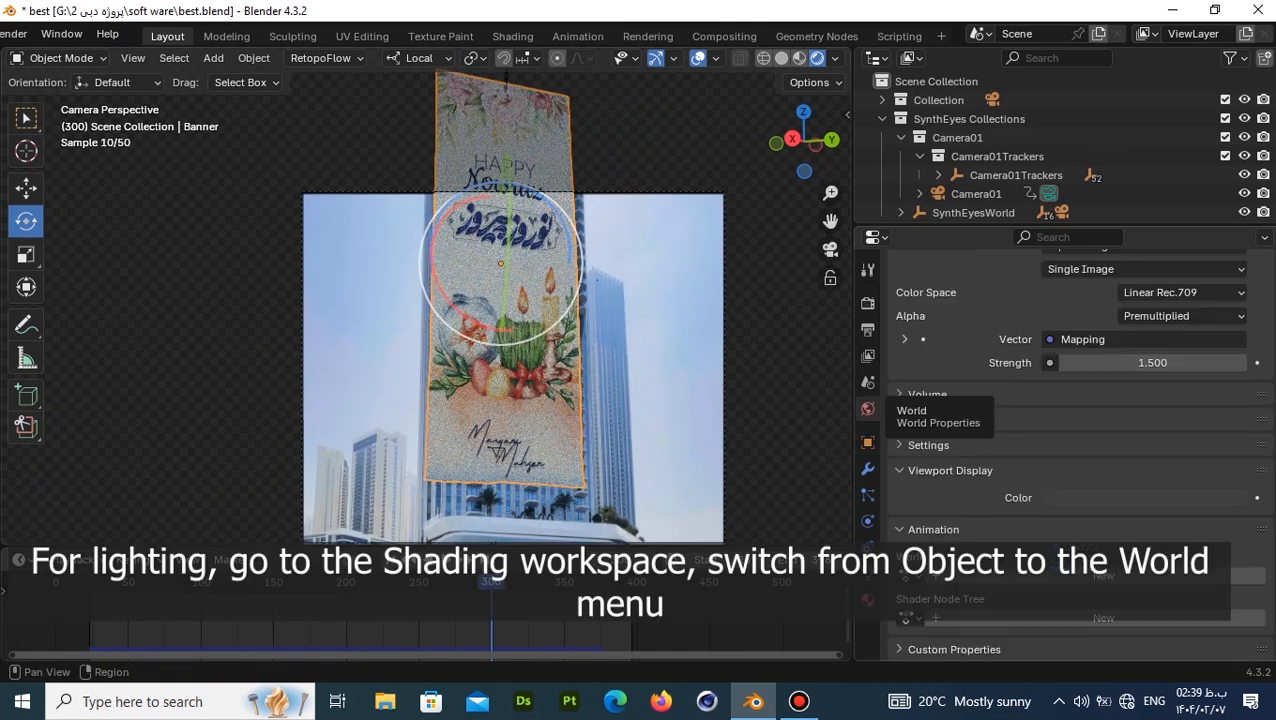
scroll(1070, 350, up, 3)
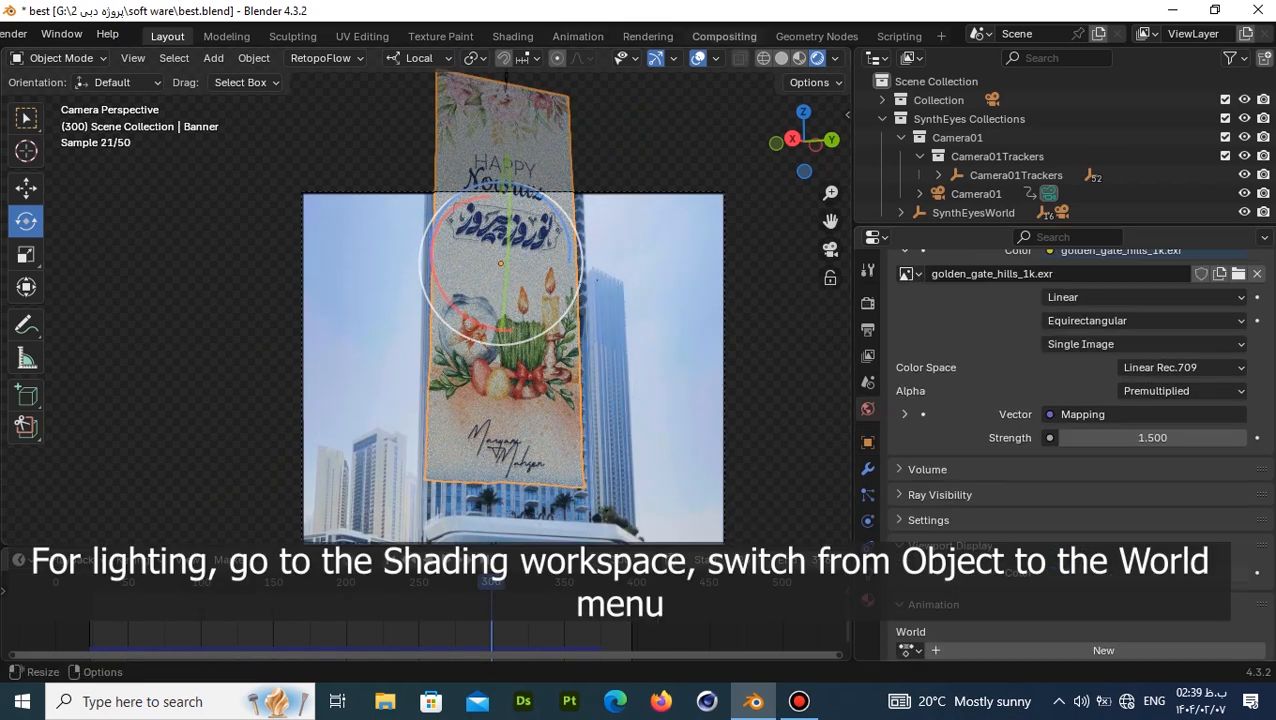
click(512, 36)
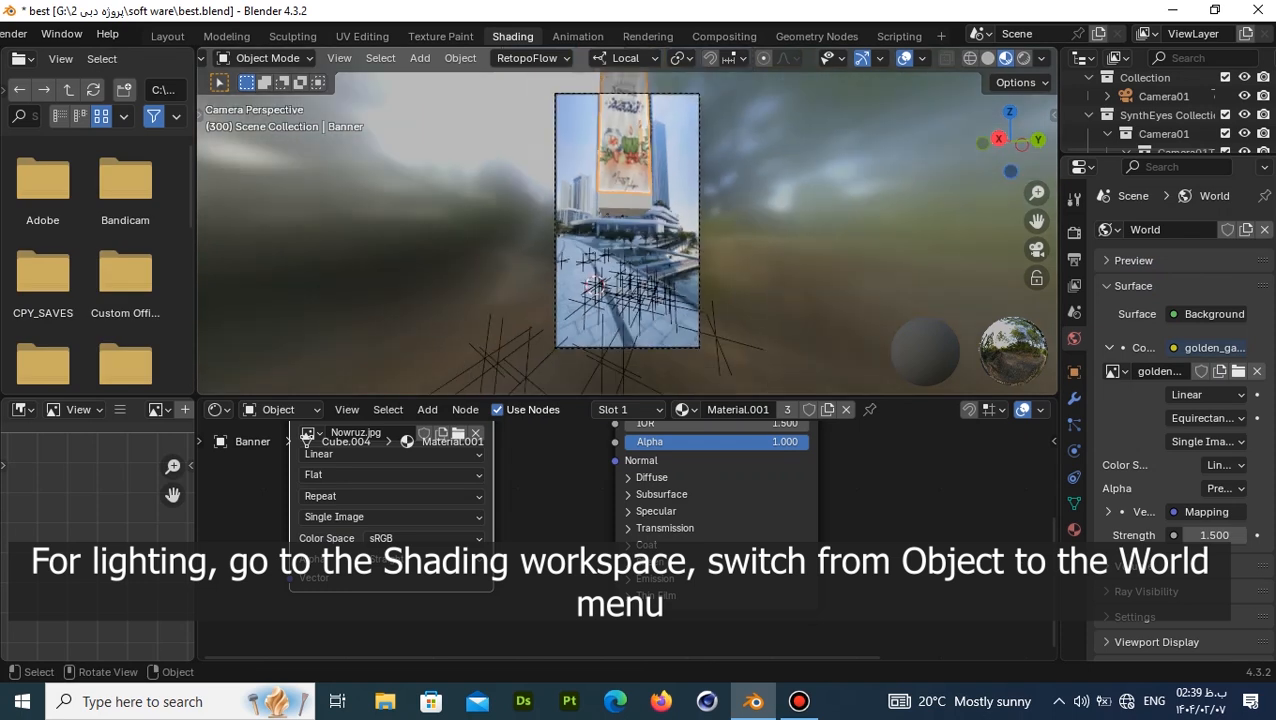
click(278, 409)
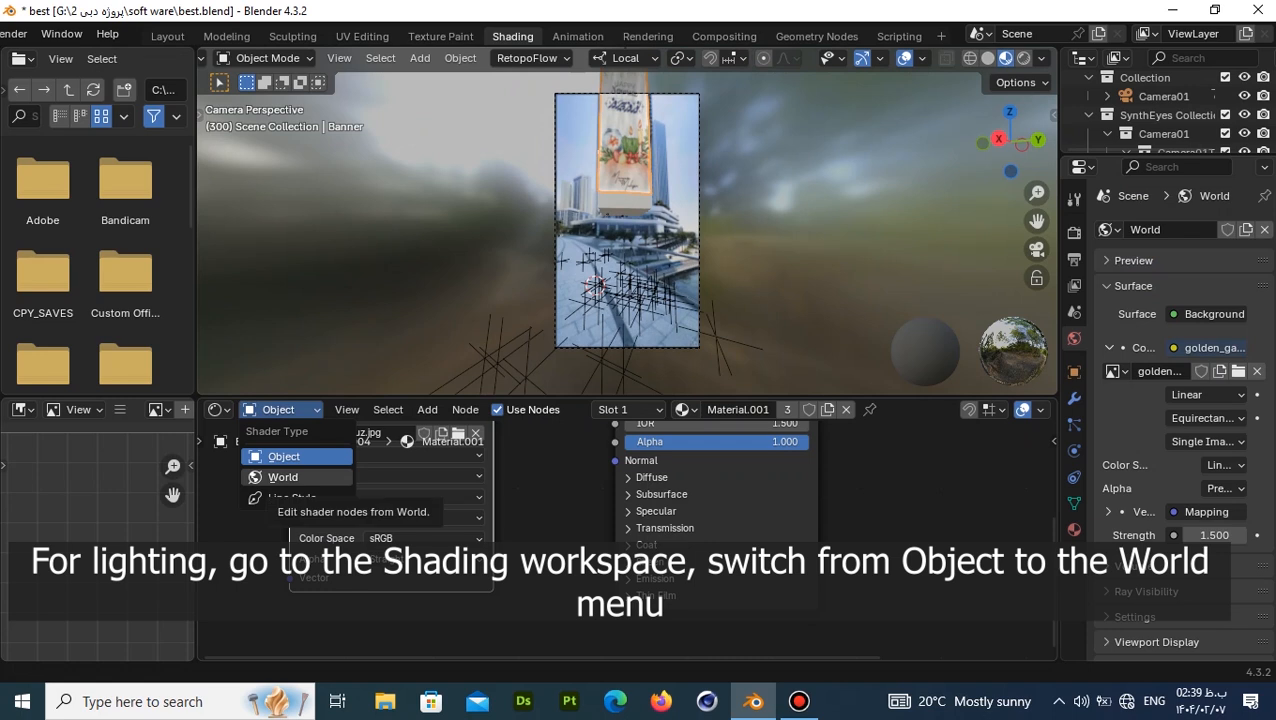
click(283, 477)
middle_drag(627, 540, 611, 585)
scroll(627, 540, up, 15)
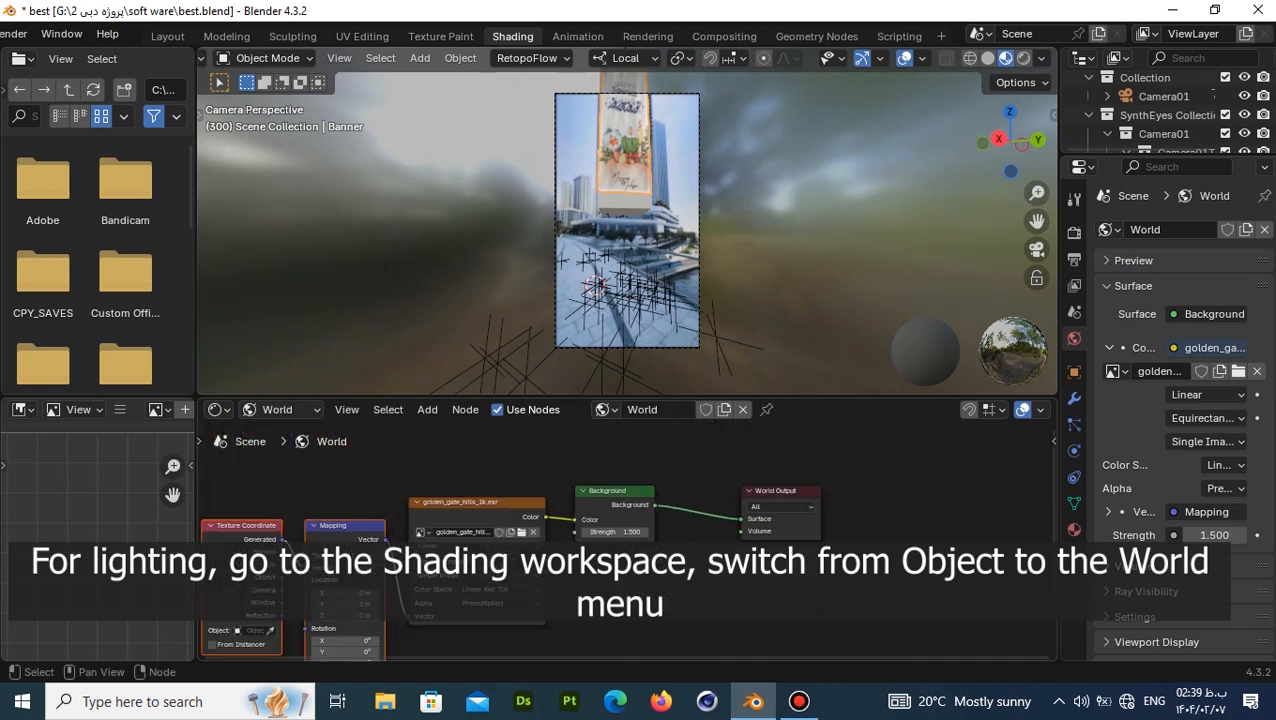
middle_drag(627, 540, 762, 518)
scroll(627, 540, down, 3)
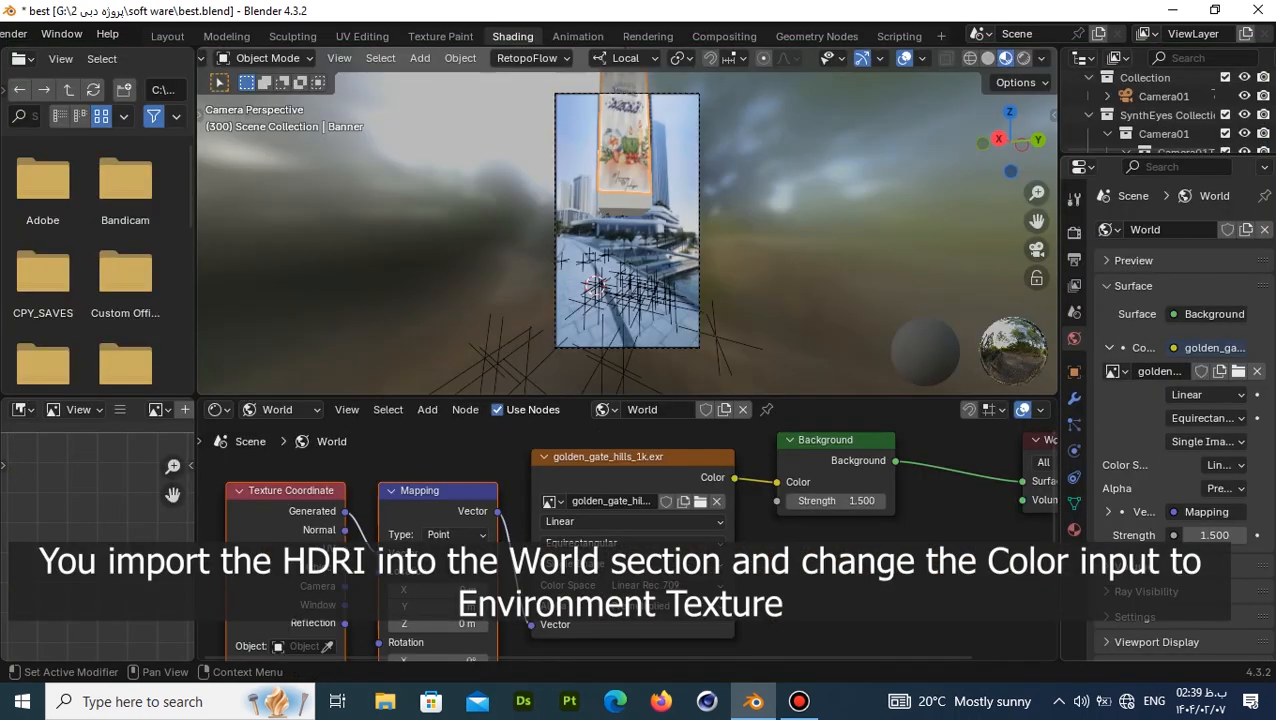
Widen the properties editor and set the World background's Color input to Environment Texture.
drag(1059, 340, 984, 340)
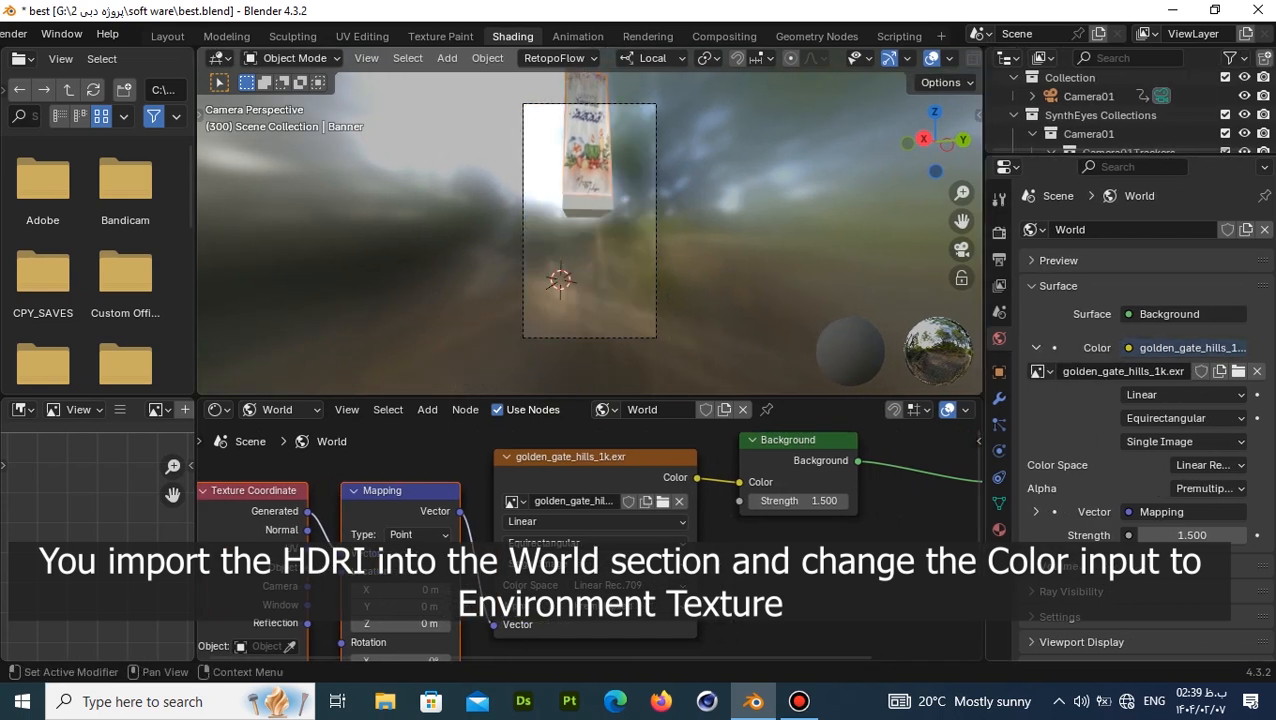
click(1190, 347)
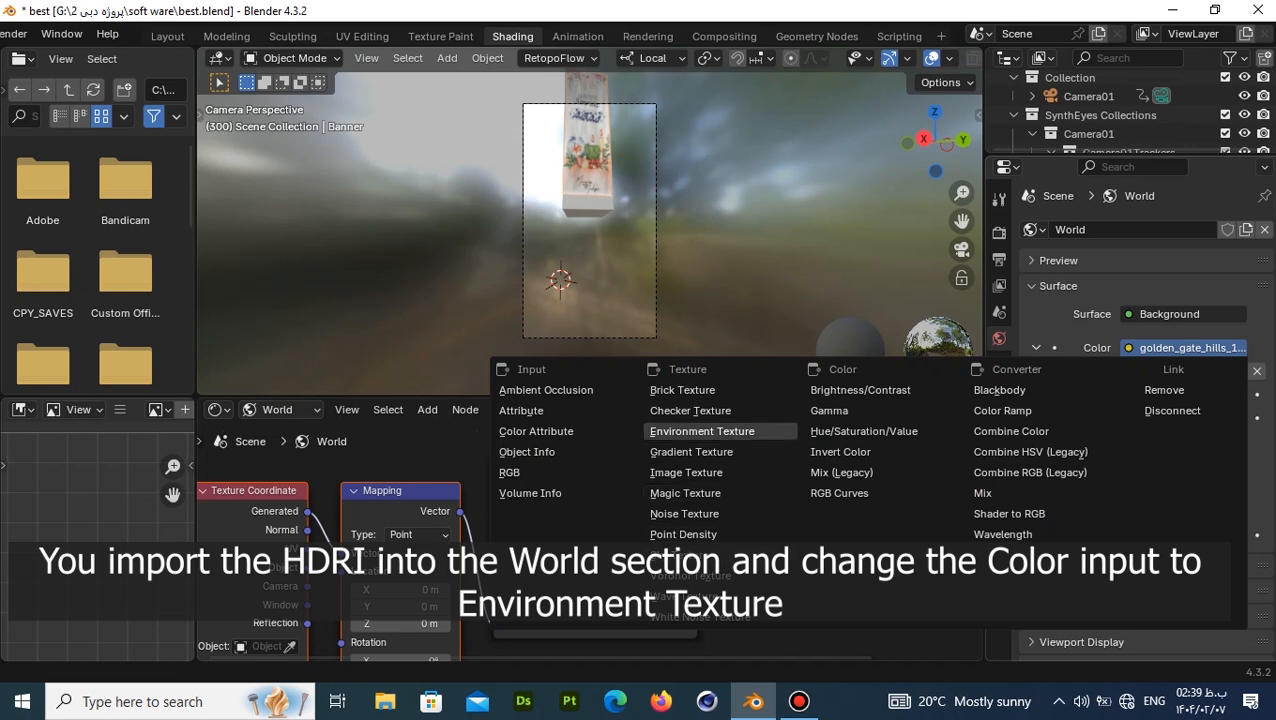
click(702, 431)
scroll(590, 540, down, 2)
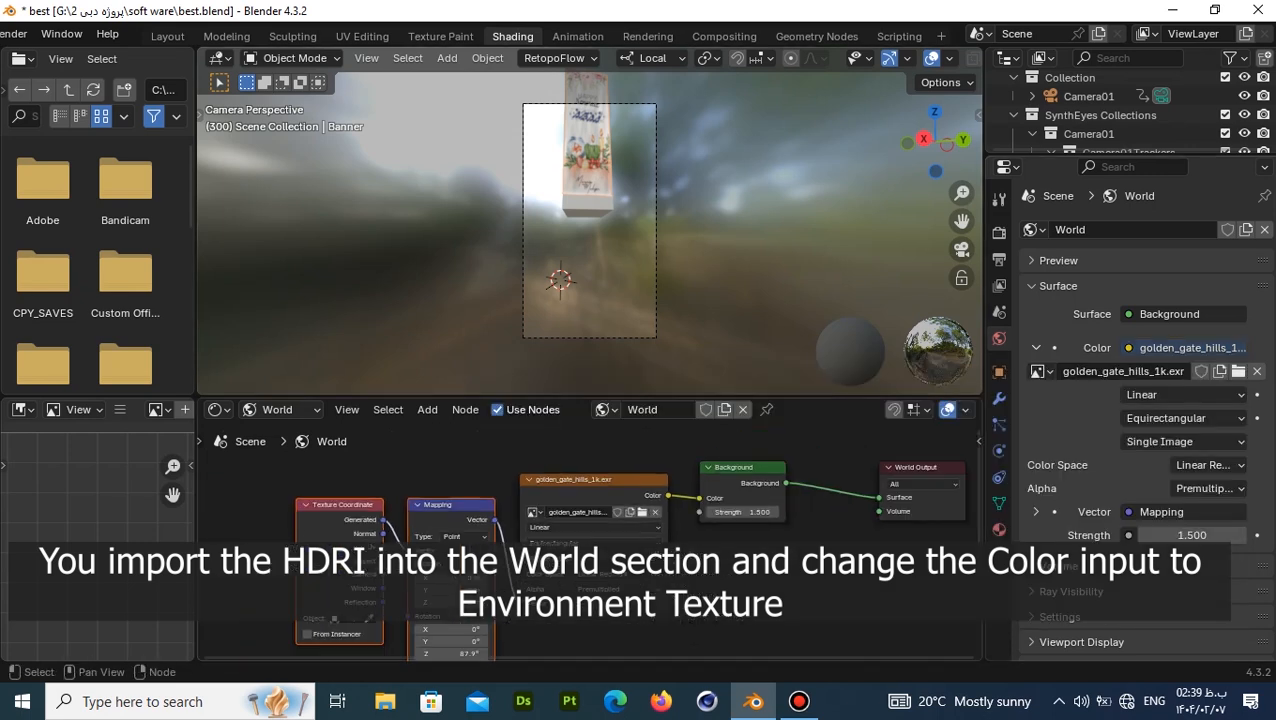
scroll(590, 540, up, 2)
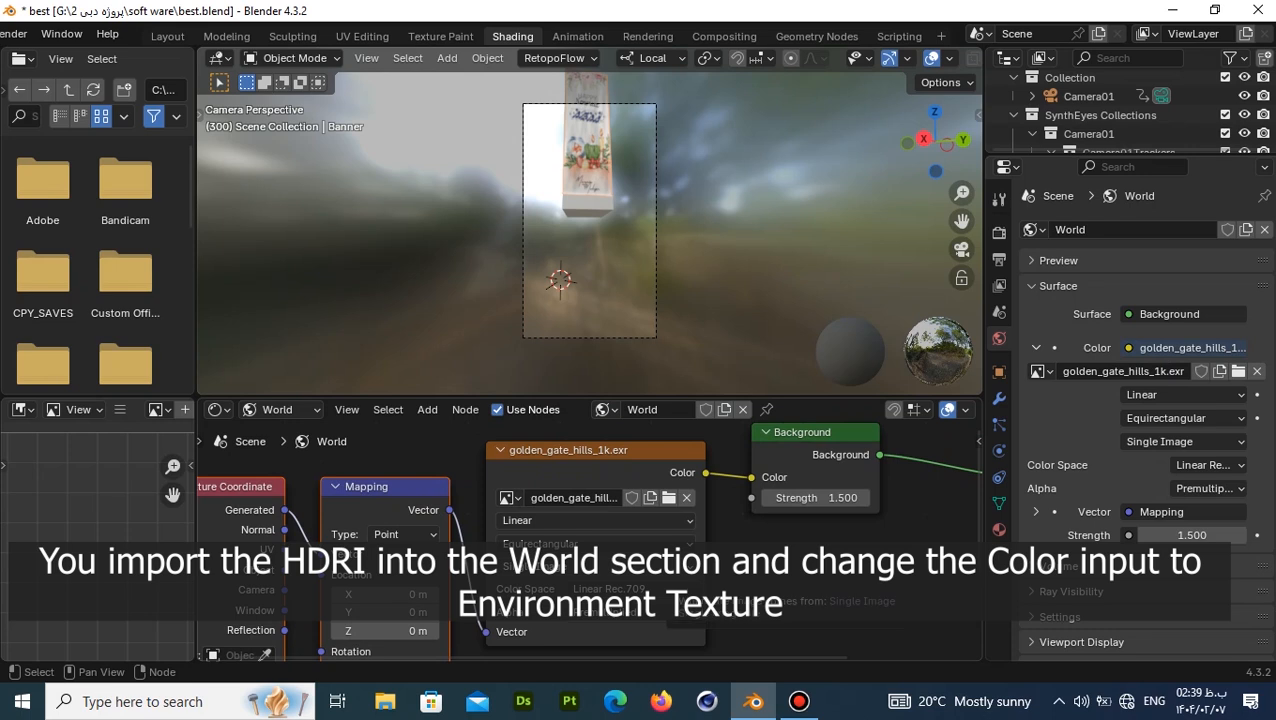
Add another Mapping node to the World shader graph and delete it again.
middle_drag(590, 575, 872, 444)
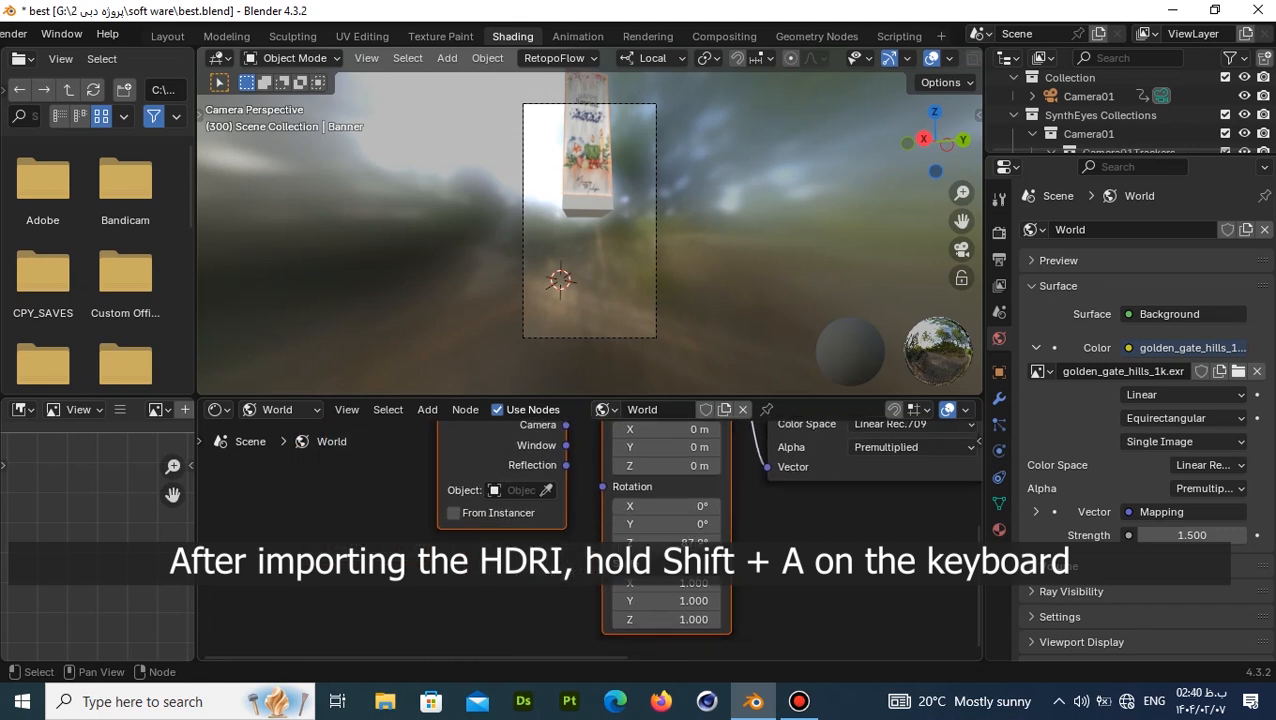
key(shift+a)
middle_drag(872, 444, 818, 555)
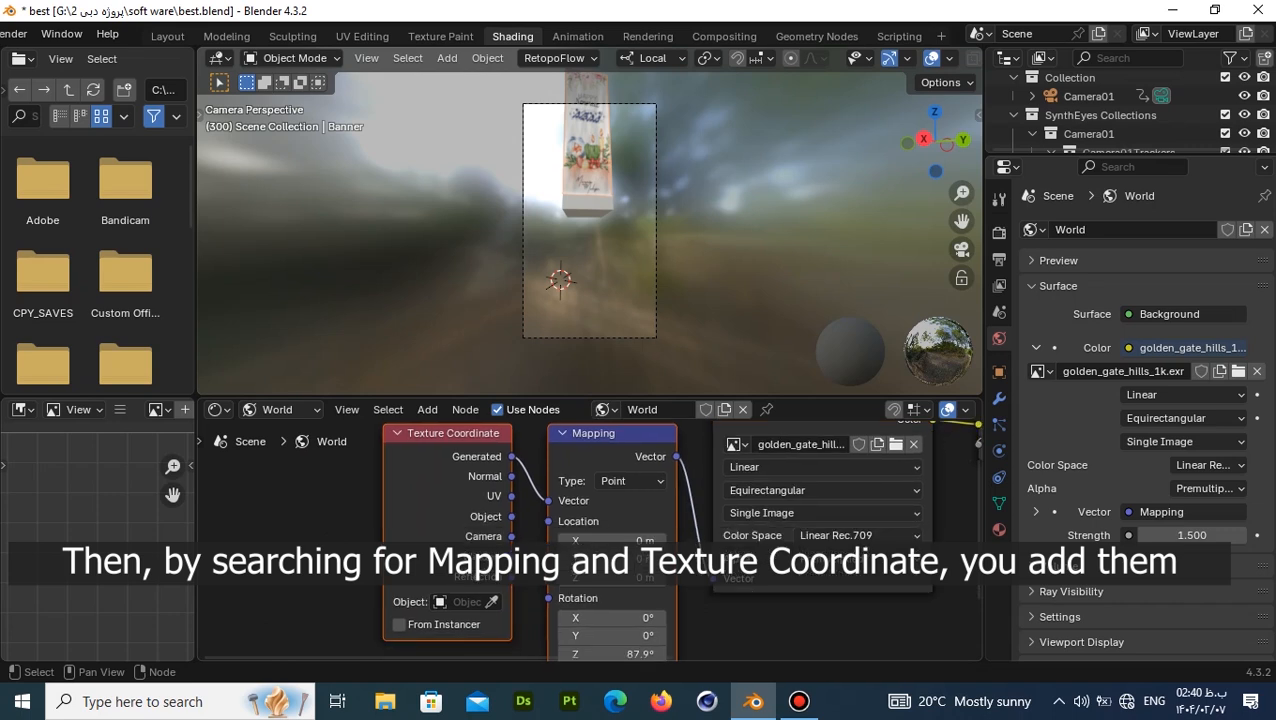
key(shift+a)
click(700, 444)
text(map)
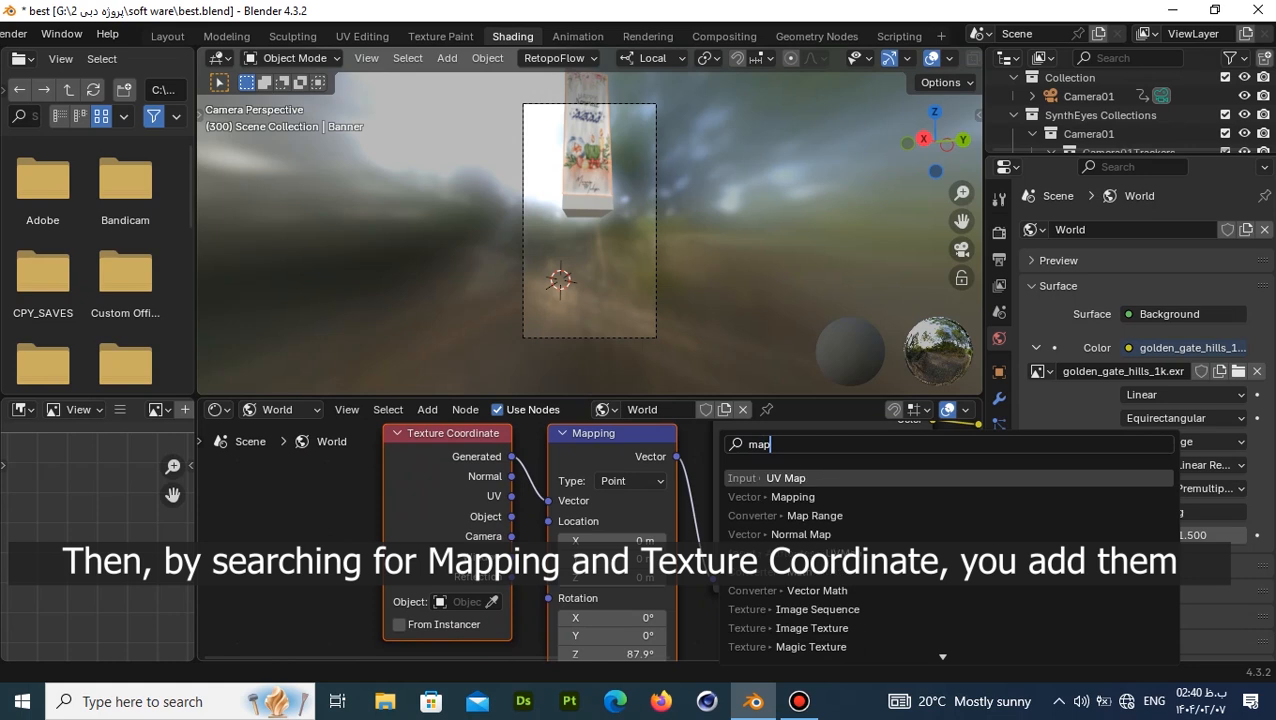
key(Down)
key(Return)
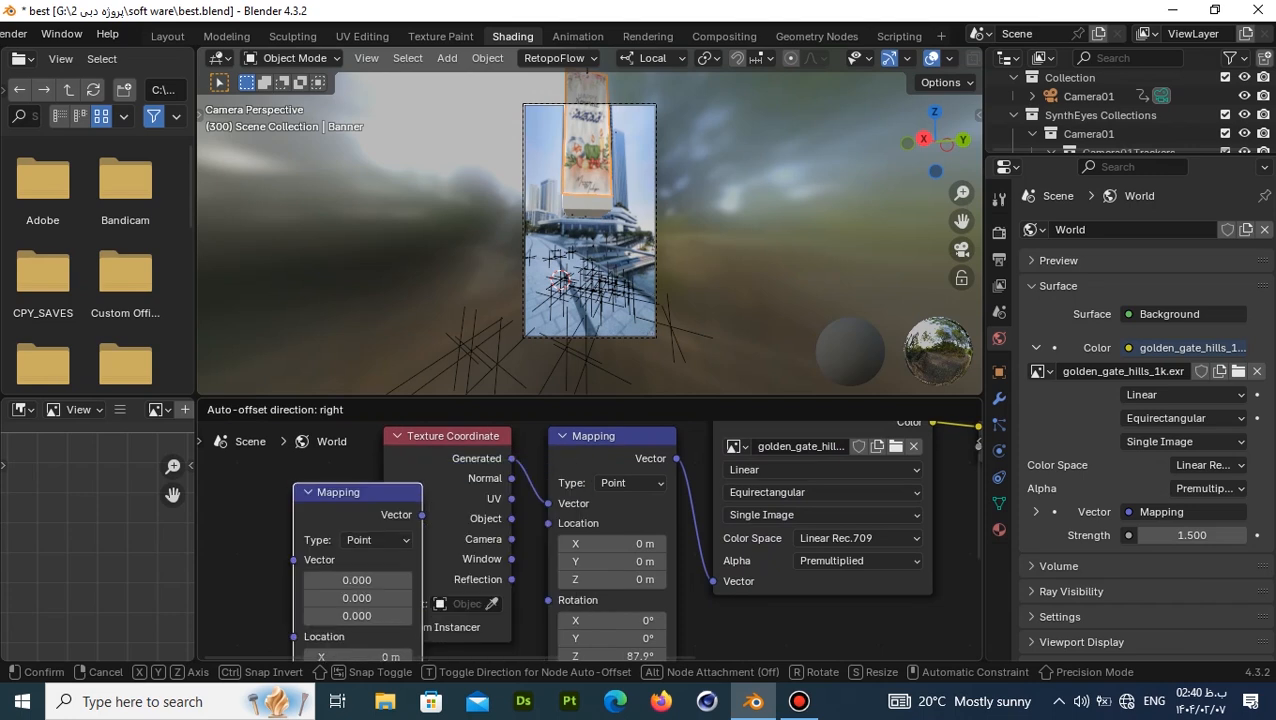
click(219, 494)
key(x)
Examine how the Texture Coordinate, Mapping, golden_gate_hills_1k.exr, Background and World Output nodes are connected and configured.
middle_drag(640, 540, 650, 473)
scroll(585, 560, down, 2)
middle_drag(560, 640, 514, 615)
scroll(588, 558, up, 6)
middle_drag(643, 470, 620, 522)
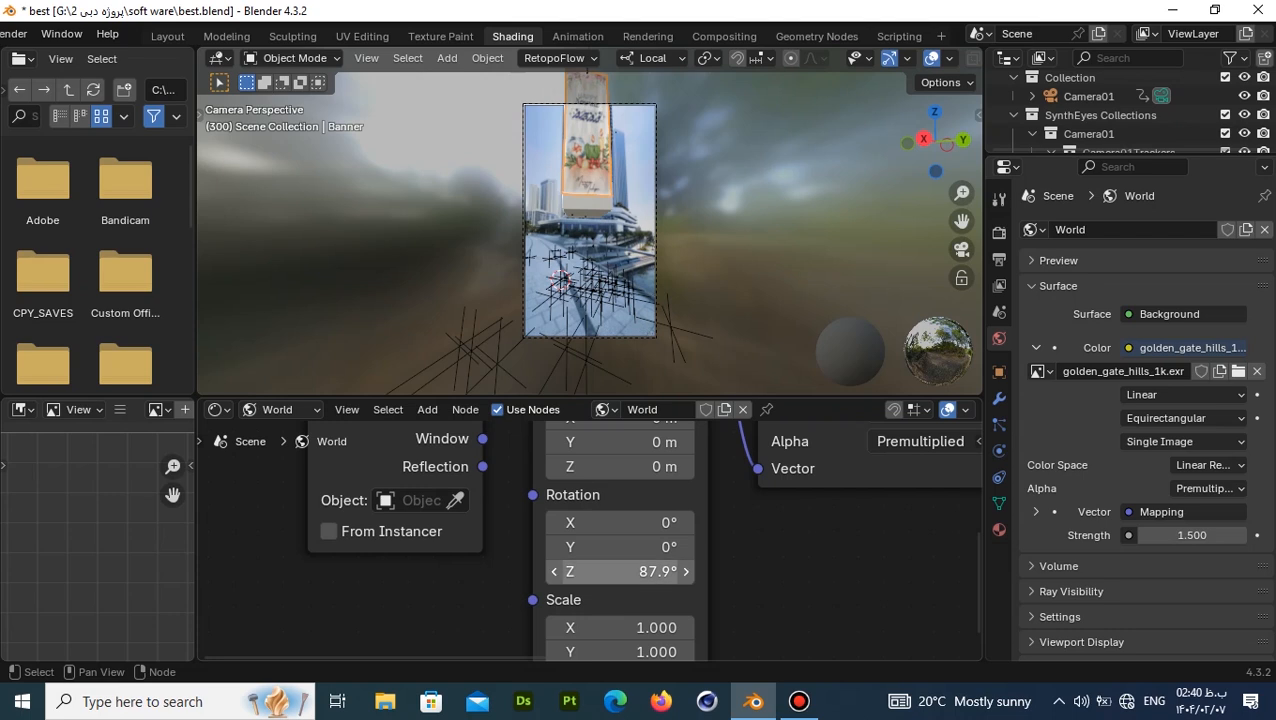
scroll(595, 550, down, 2)
middle_drag(595, 550, 617, 456)
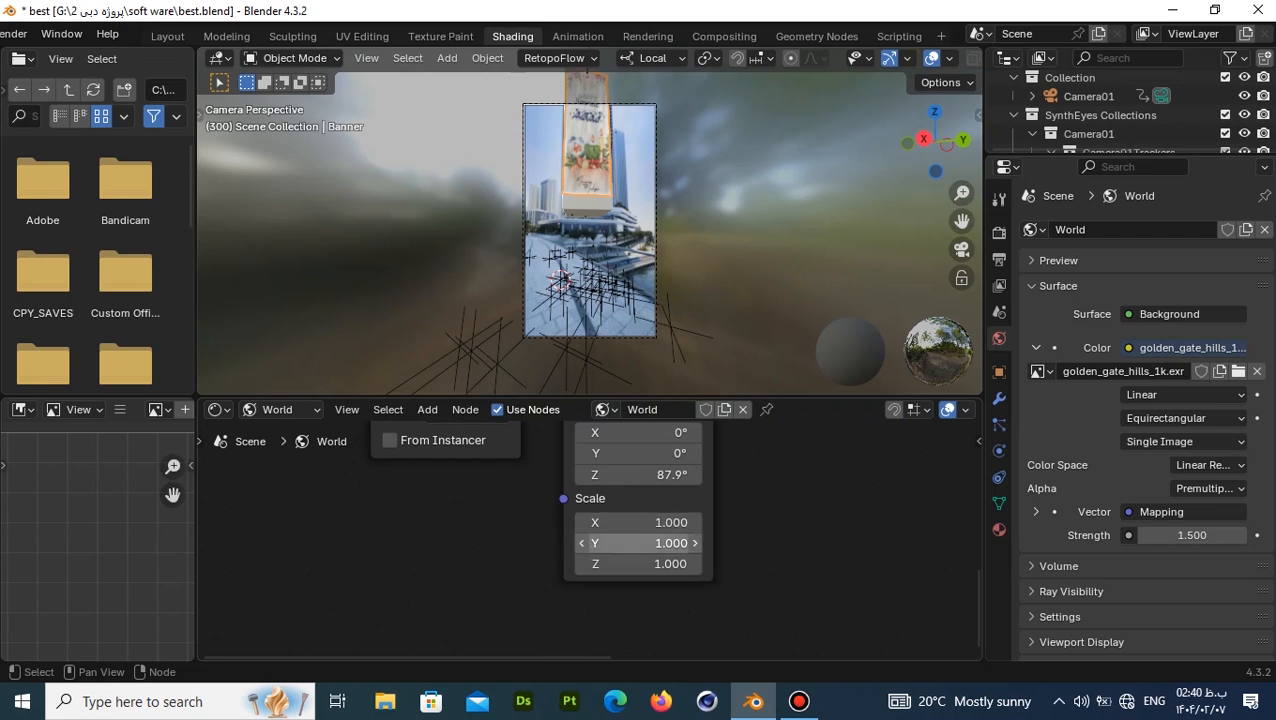
middle_drag(640, 543, 652, 712)
scroll(498, 648, down, 2)
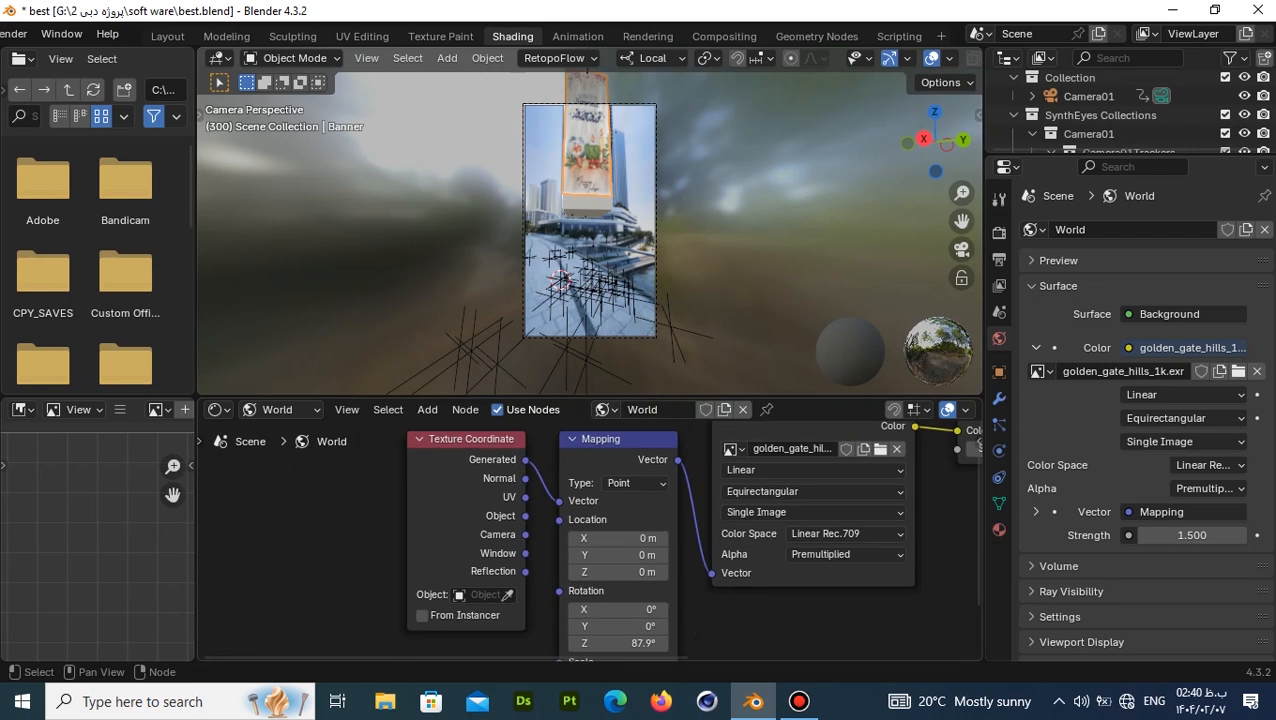
scroll(579, 535, up, 1)
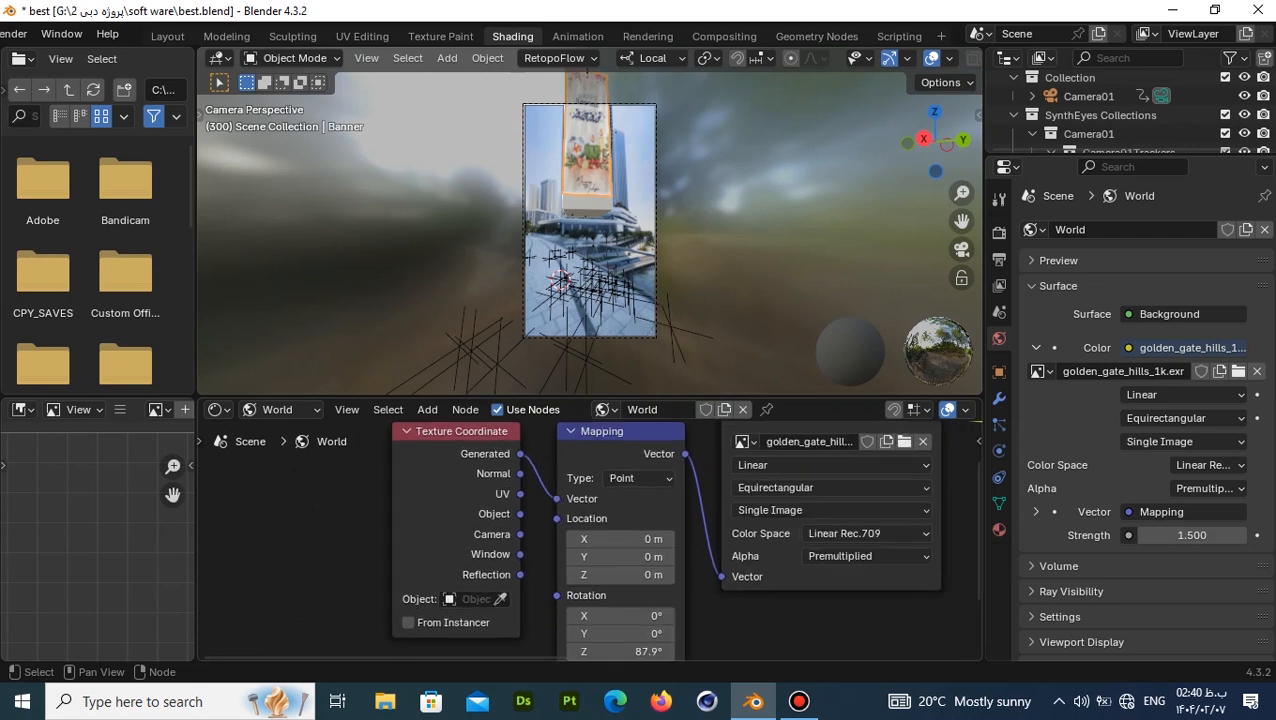
middle_drag(652, 538, 467, 565)
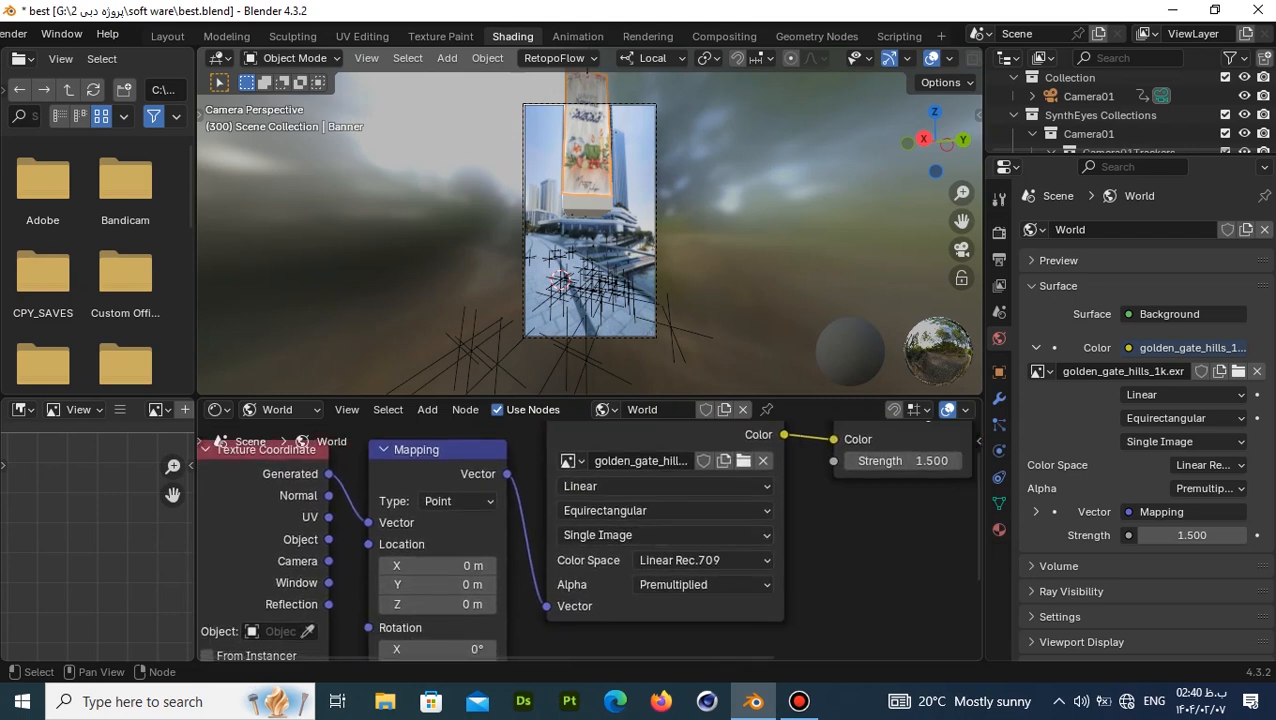
middle_drag(923, 576, 578, 650)
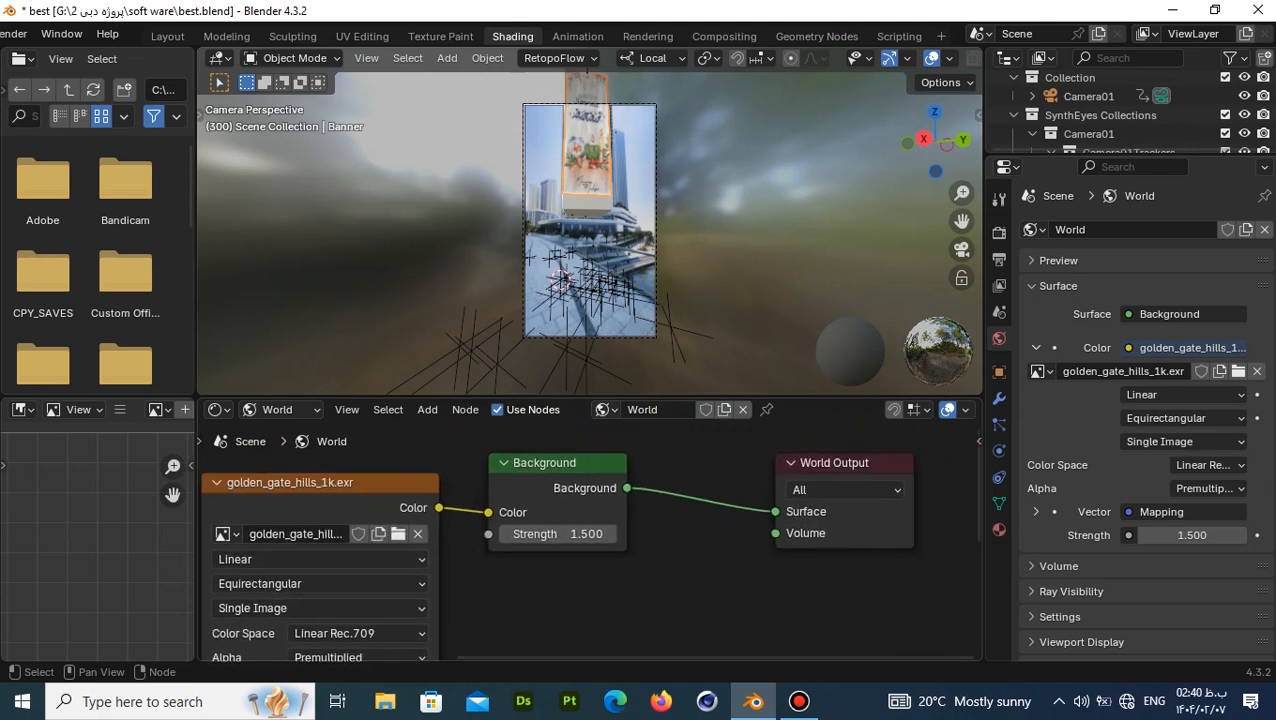
Switch the camera view to rendered shading and frame the banner on the tower.
scroll(589, 220, up, 4)
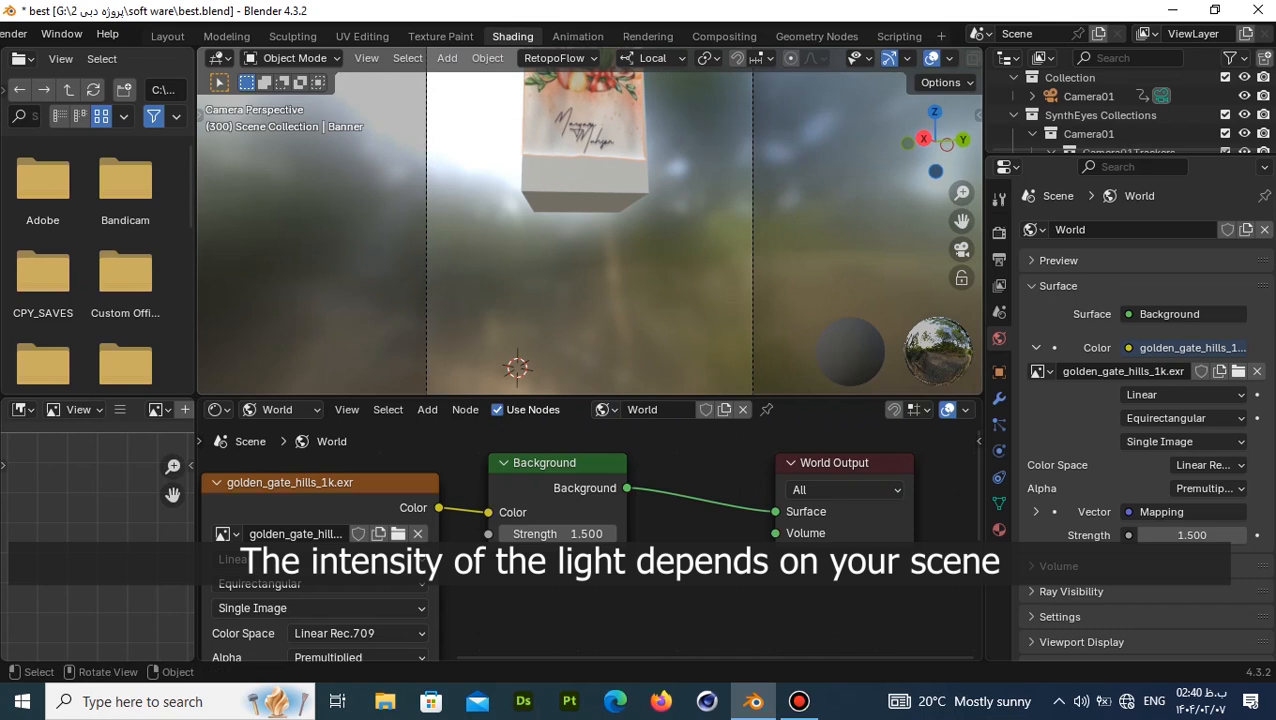
scroll(590, 58, down, 3)
click(948, 57)
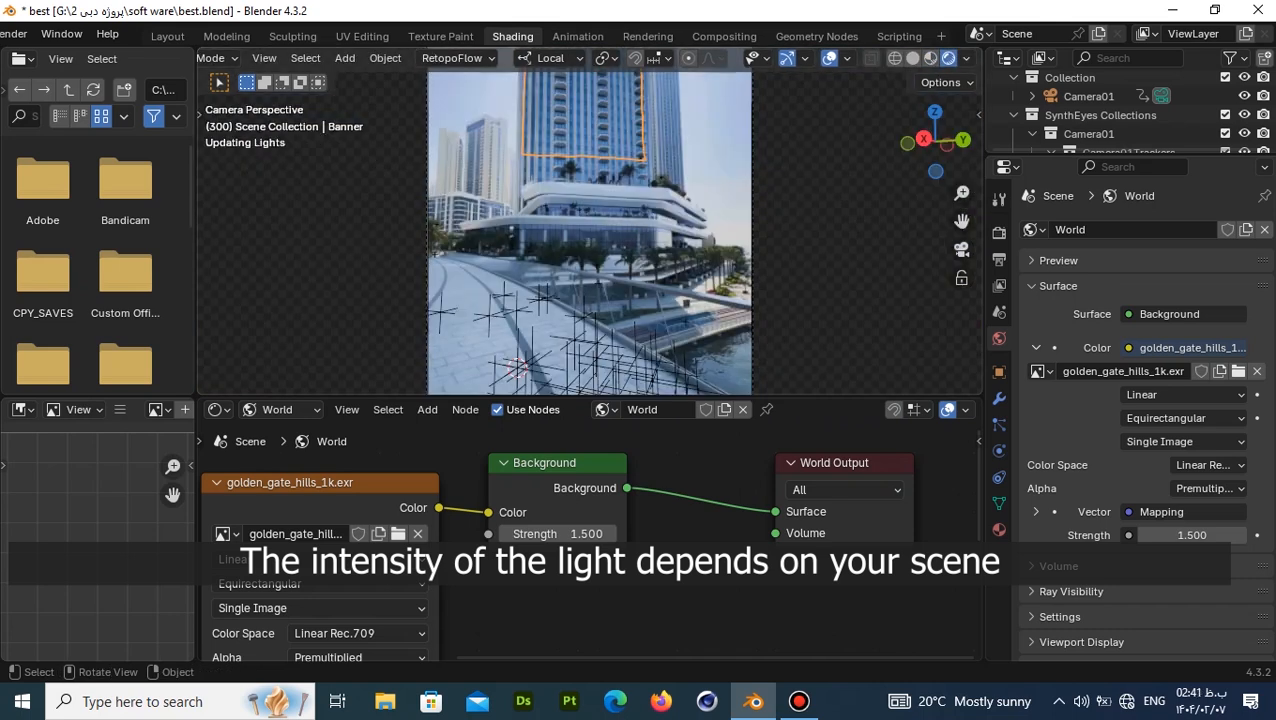
scroll(590, 220, down, 3)
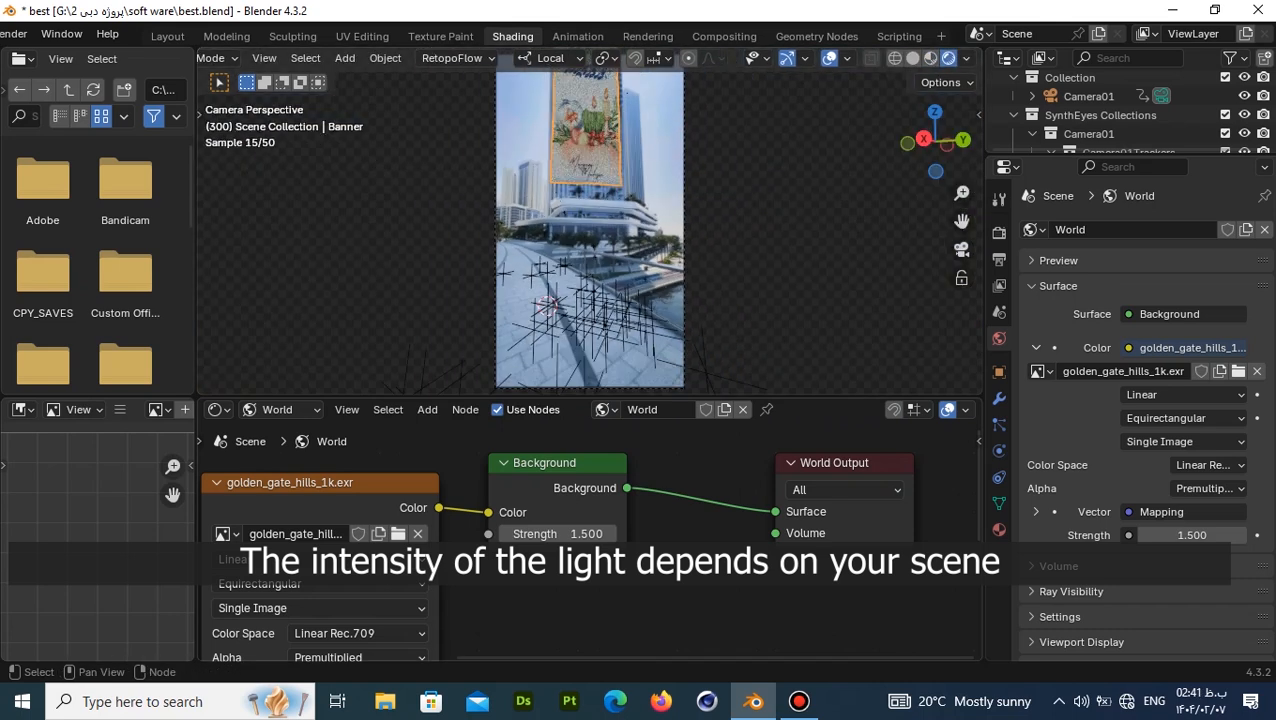
Try a World Background strength of 5, check the banner's brightness in the camera view, and undo the strength change.
click(557, 534)
text(5)
key(Return)
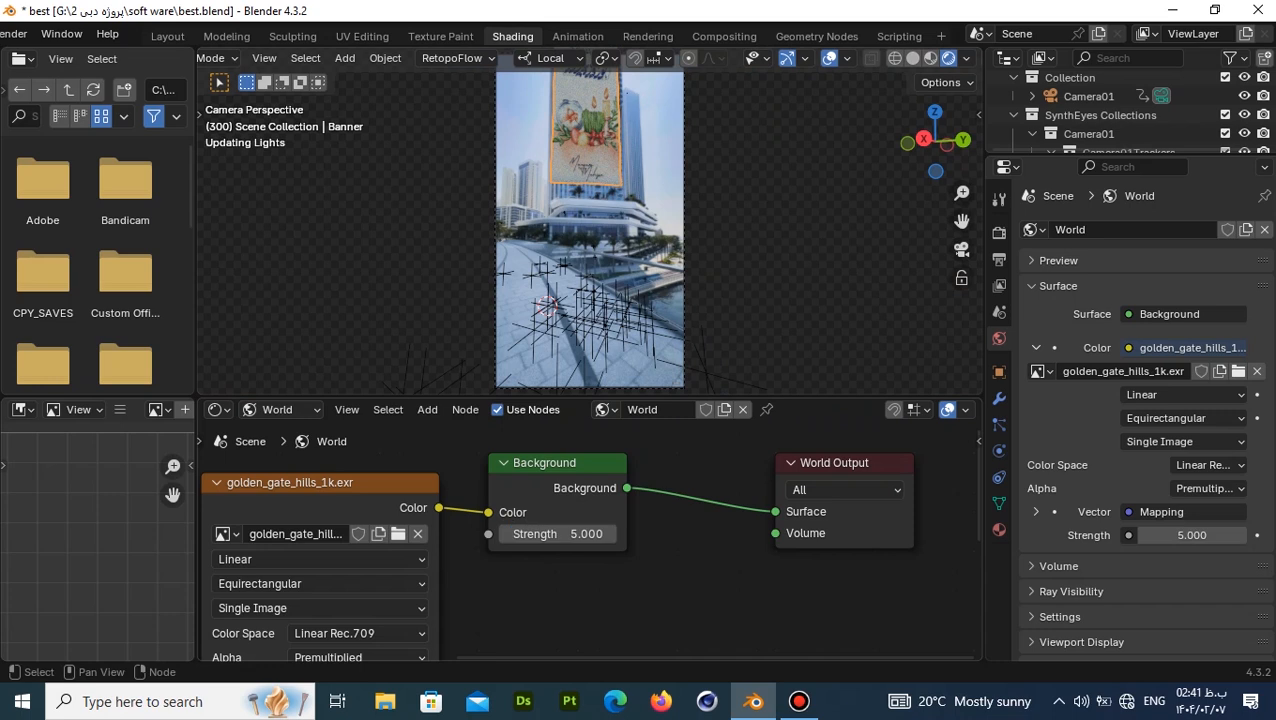
scroll(590, 220, down, 2)
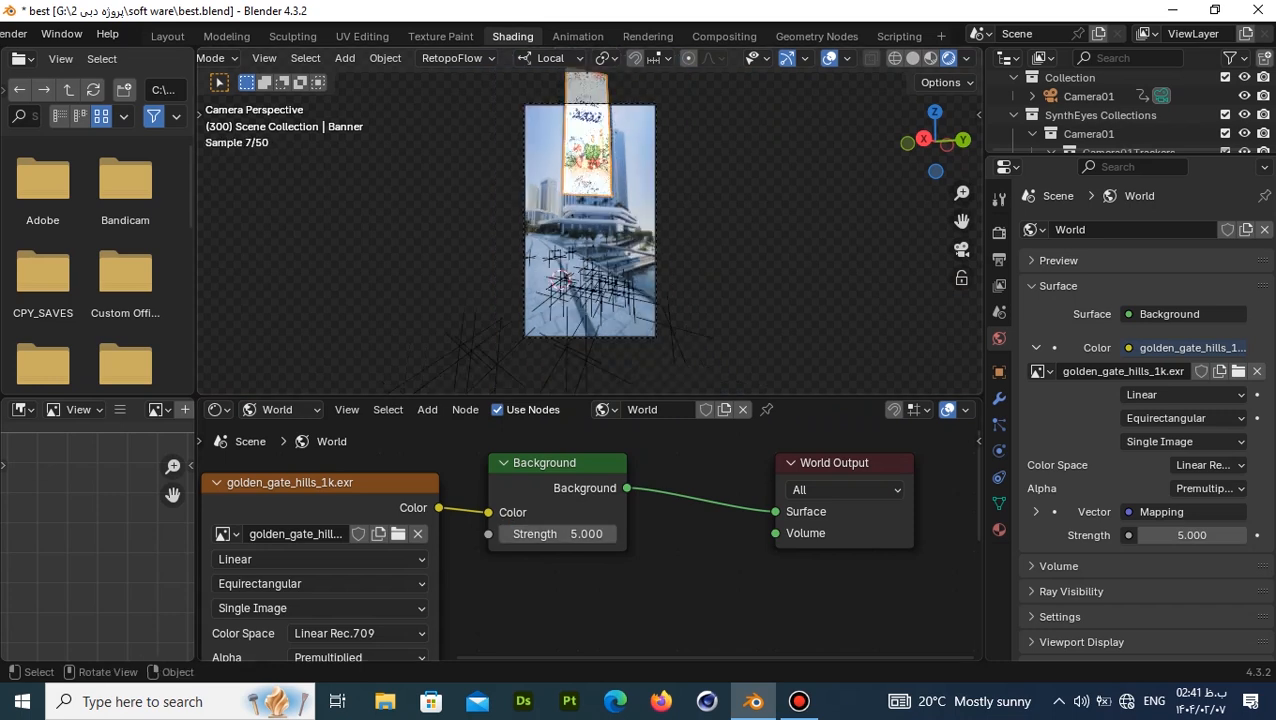
scroll(597, 230, up, 4)
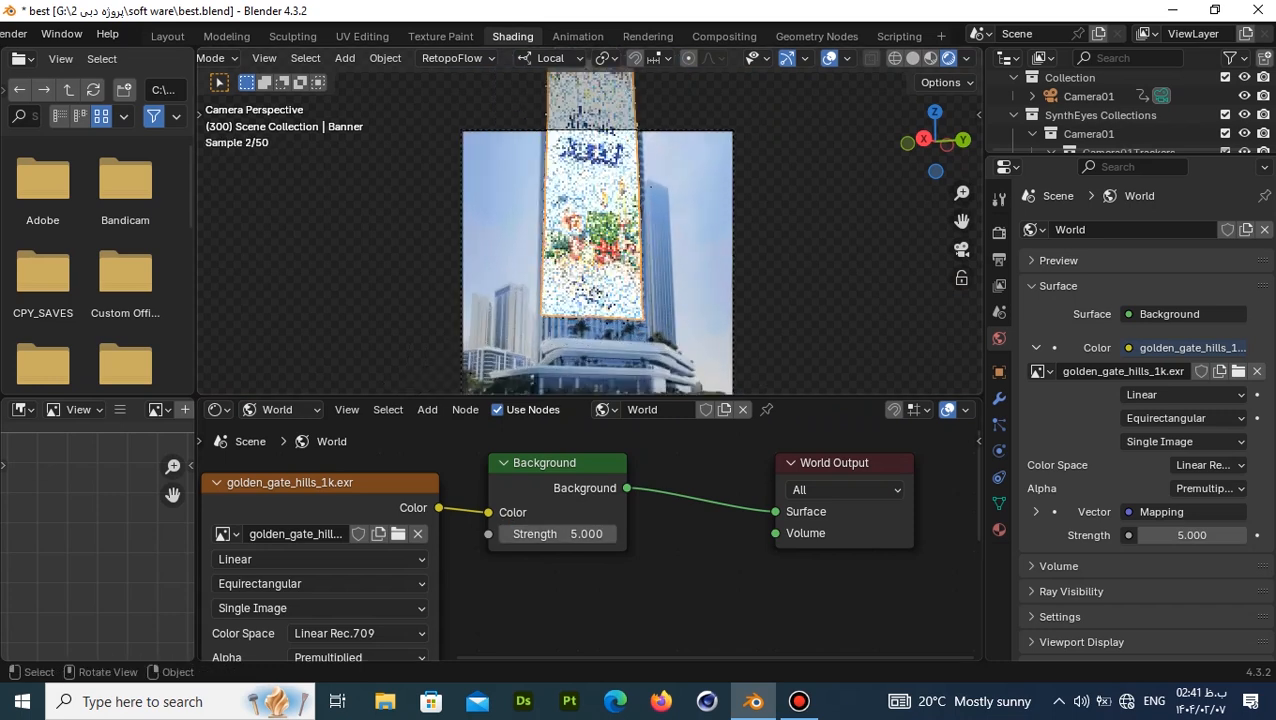
key(ctrl+z)
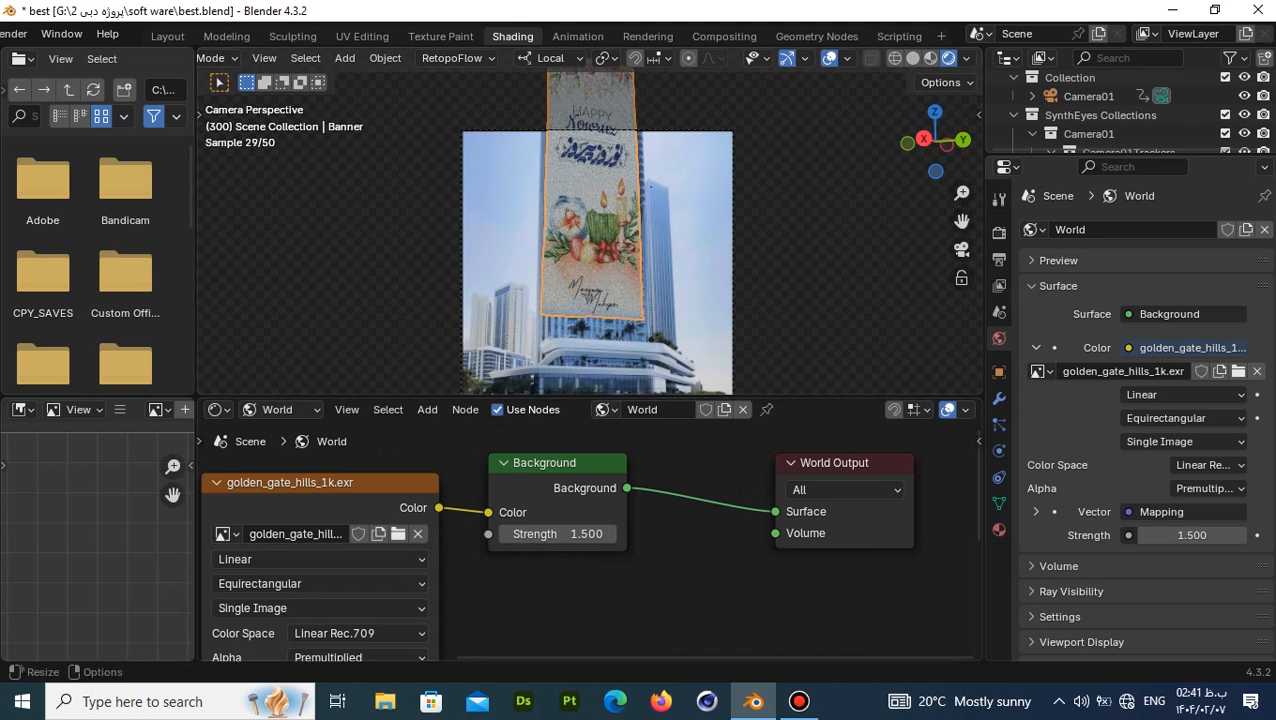
Frame the banner in the camera view, return to the Layout workspace and show the Output properties.
scroll(651, 187, down, 3)
shift+middle_drag(651, 187, 642, 104)
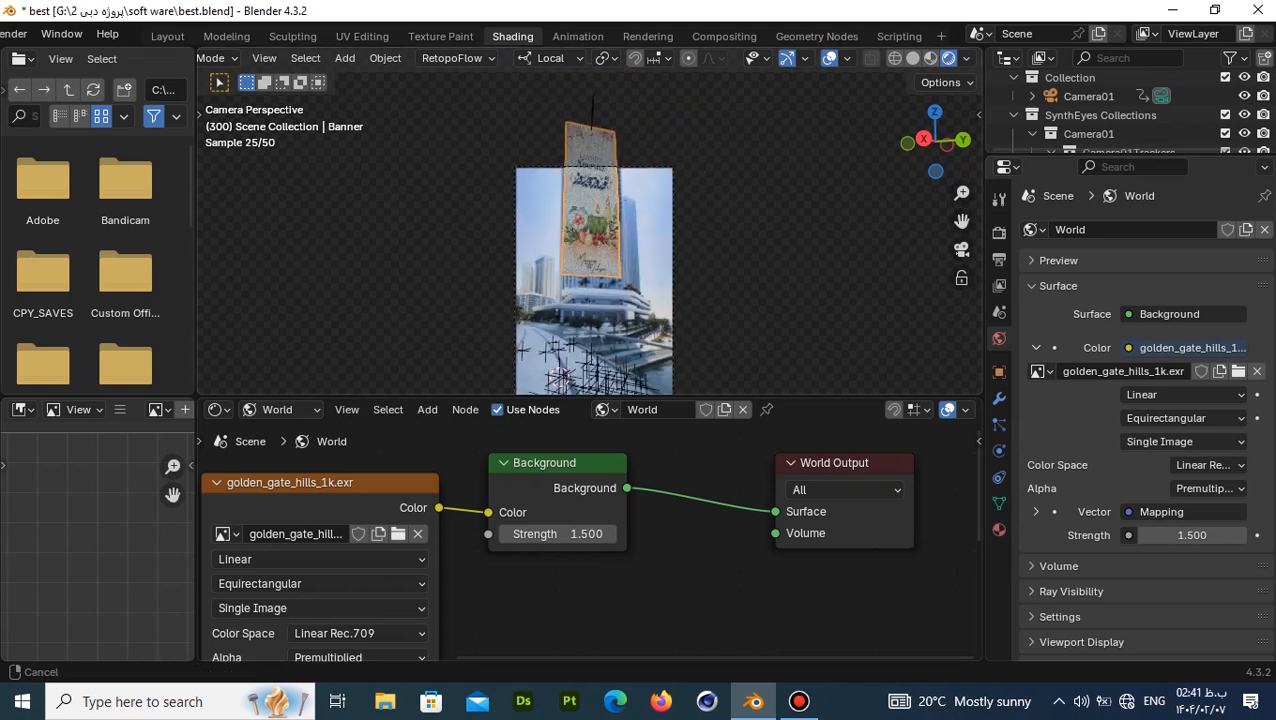
scroll(590, 541, down, 9)
middle_drag(590, 541, 794, 513)
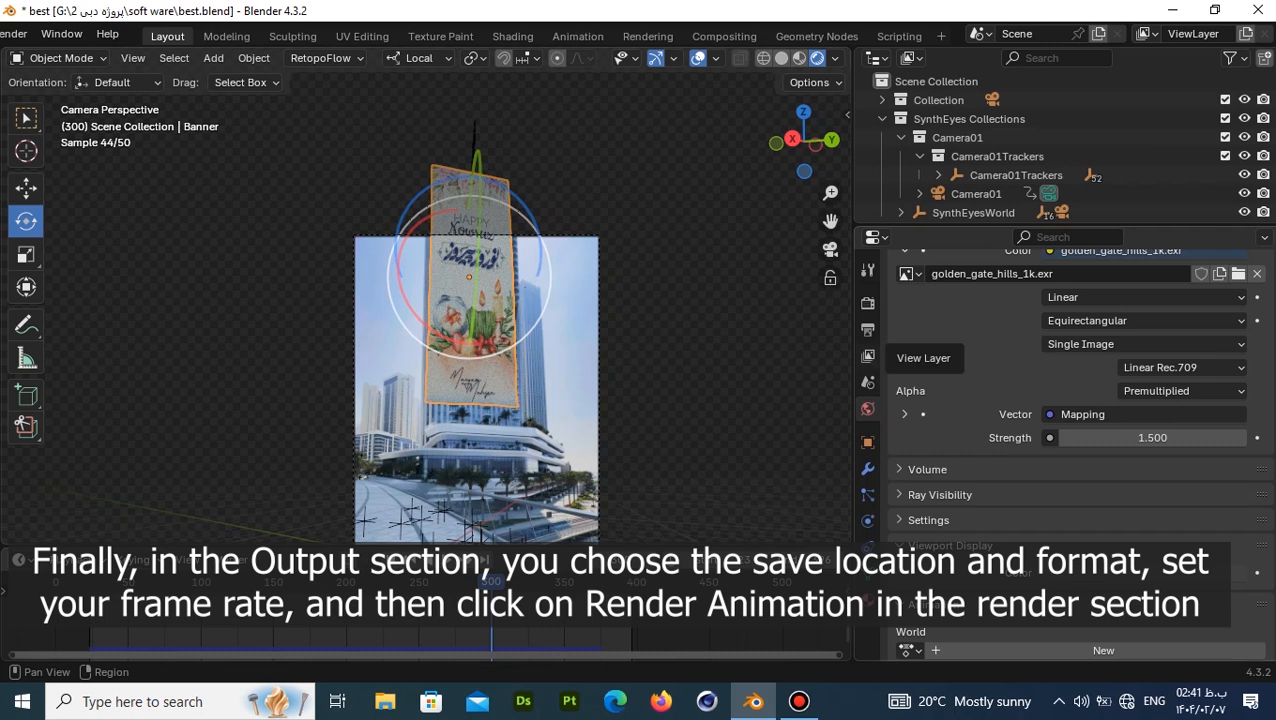
click(868, 356)
scroll(1060, 450, up, 5)
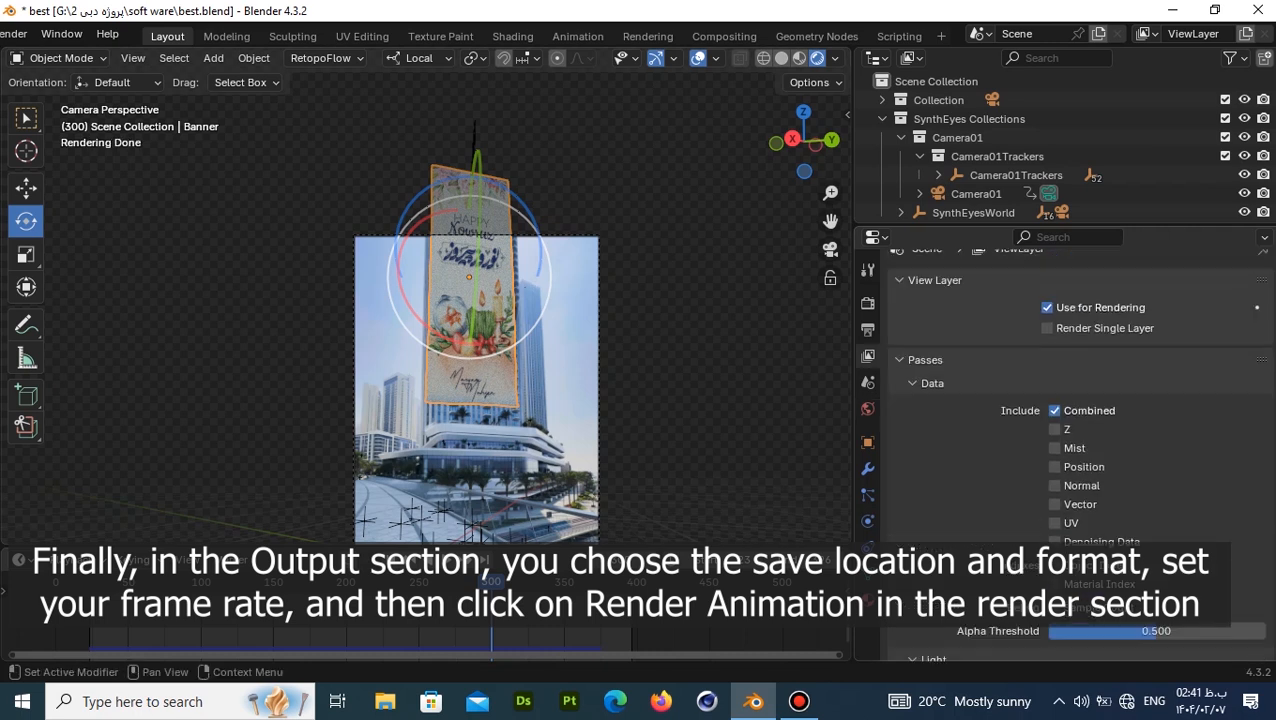
click(868, 329)
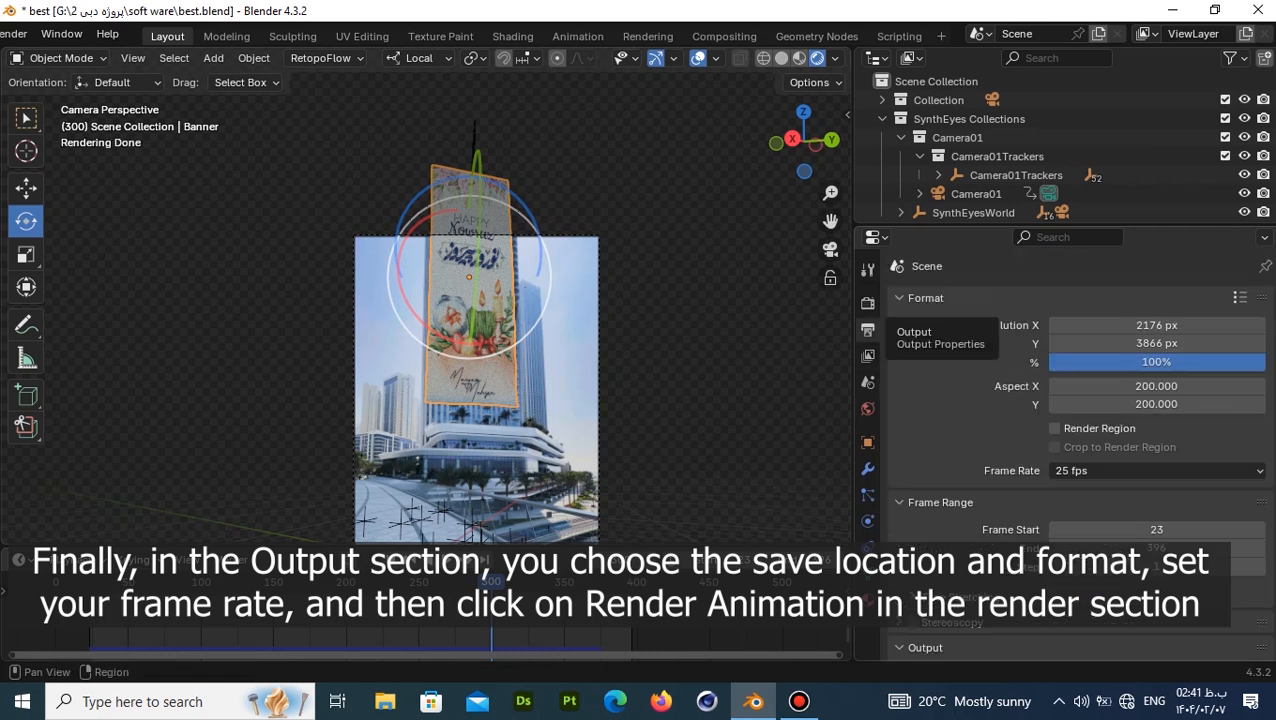
Examine the output resolution, frame rate, frame range, save path and file format, and locate the render commands.
scroll(1078, 450, down, 1)
scroll(1078, 450, up, 2)
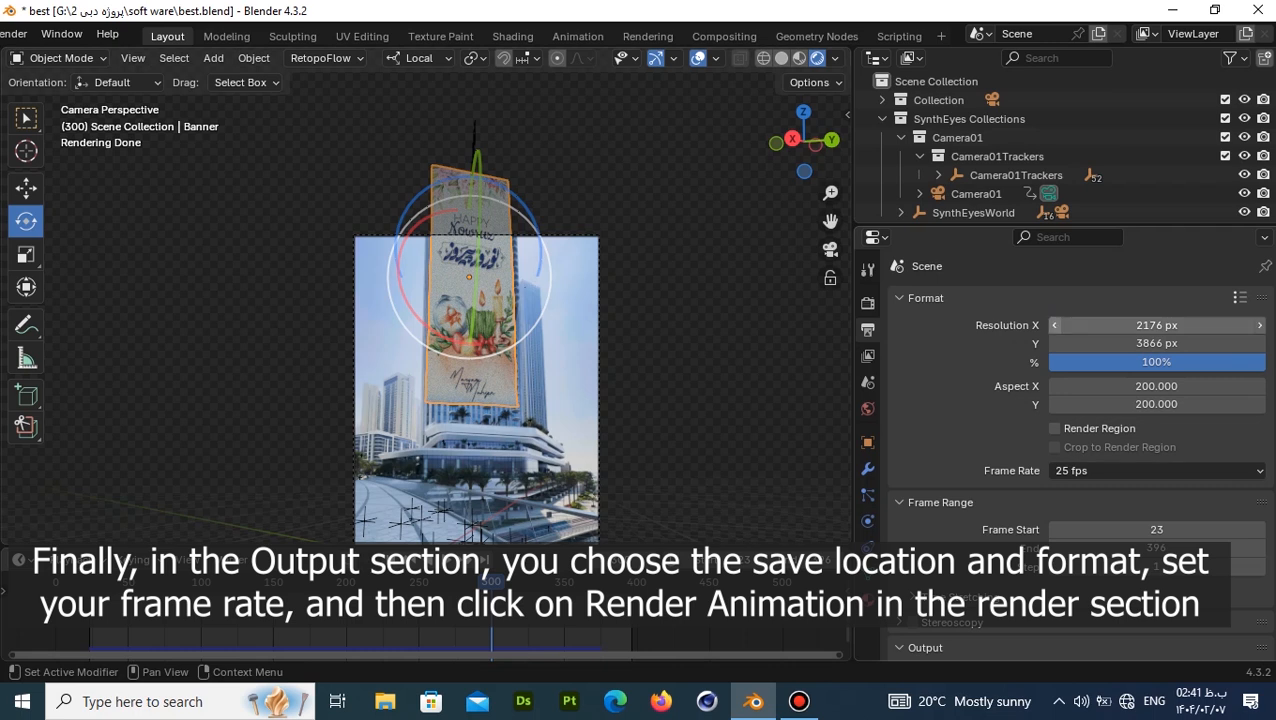
scroll(1060, 466, down, 3)
scroll(1078, 450, down, 3)
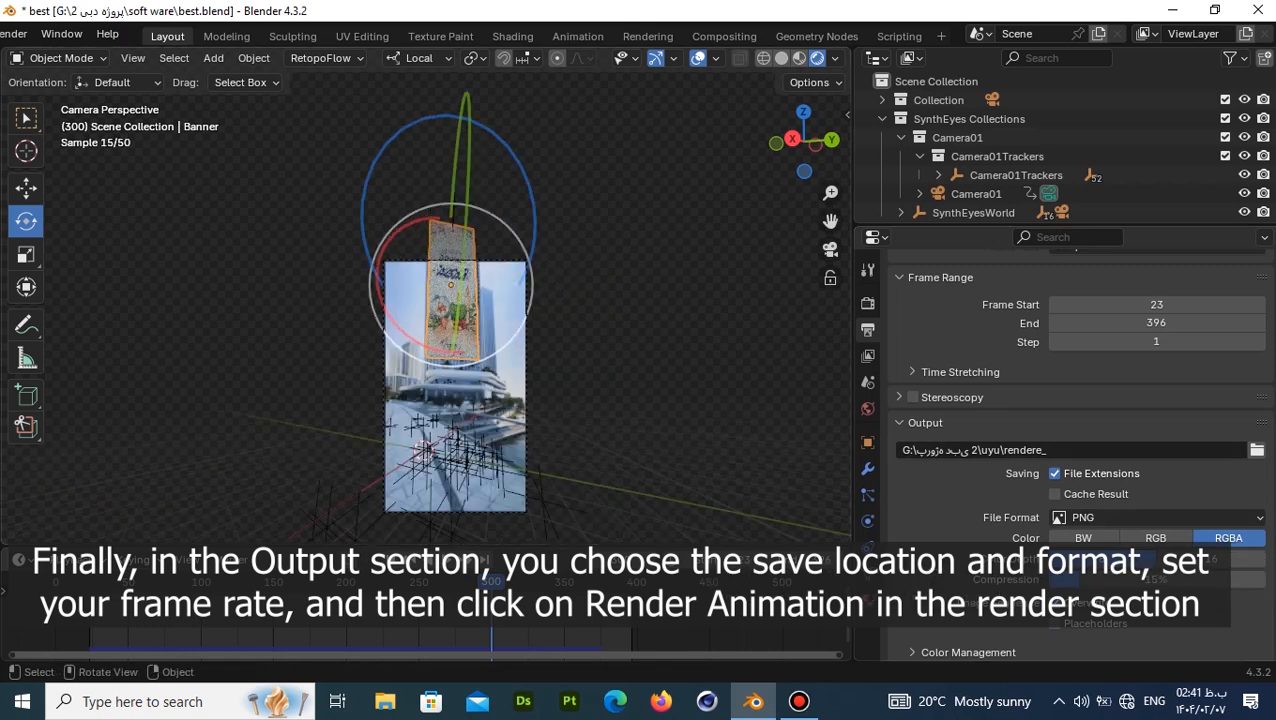
scroll(1070, 450, down, 2)
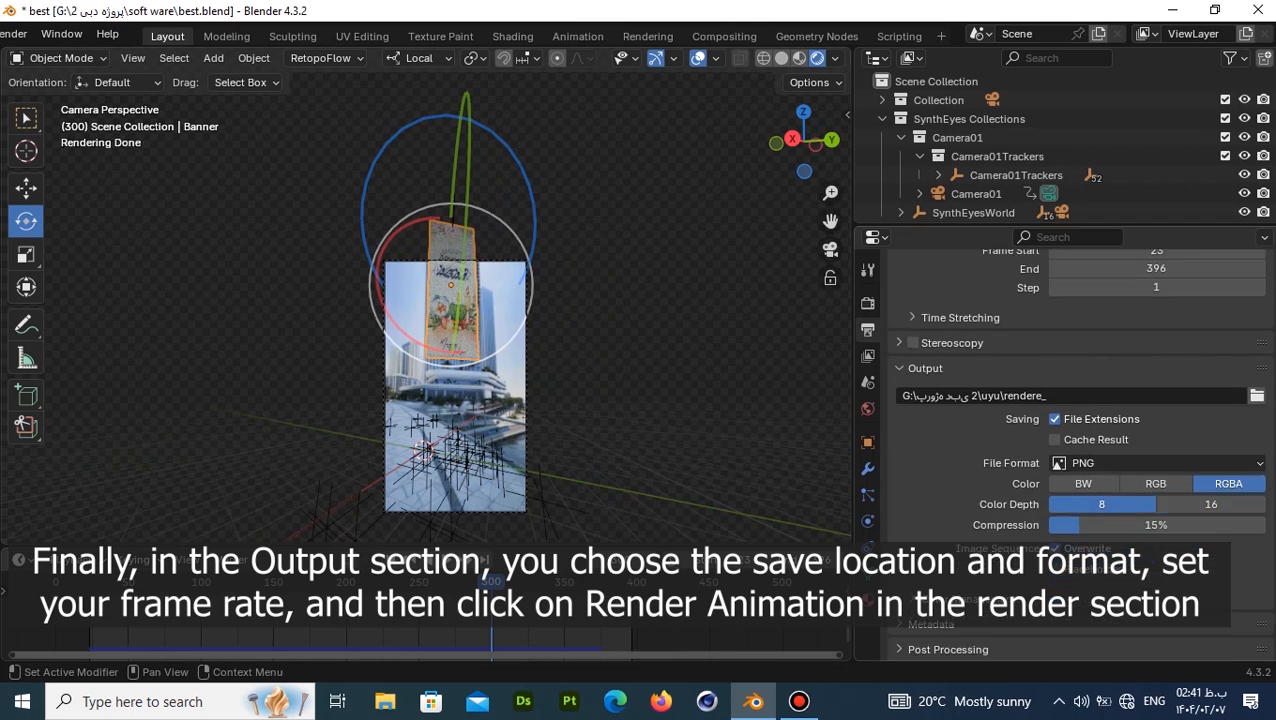
scroll(1070, 450, up, 5)
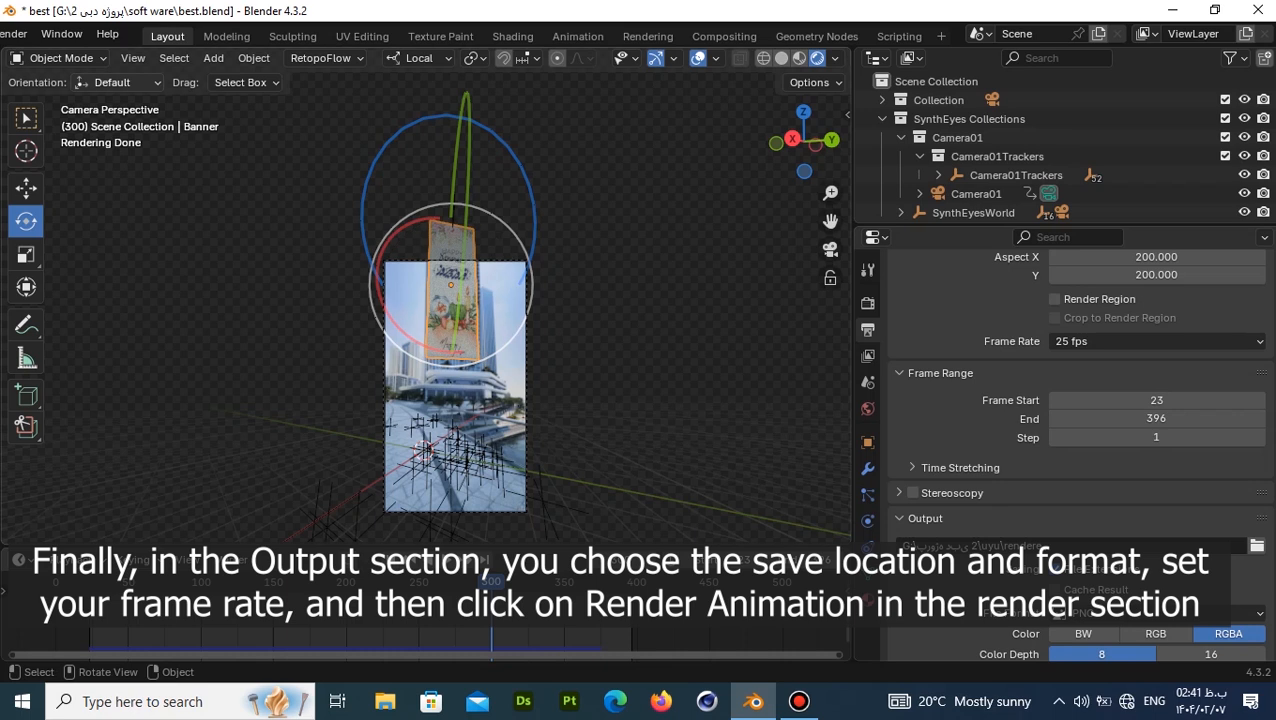
scroll(84, 34, left, 3)
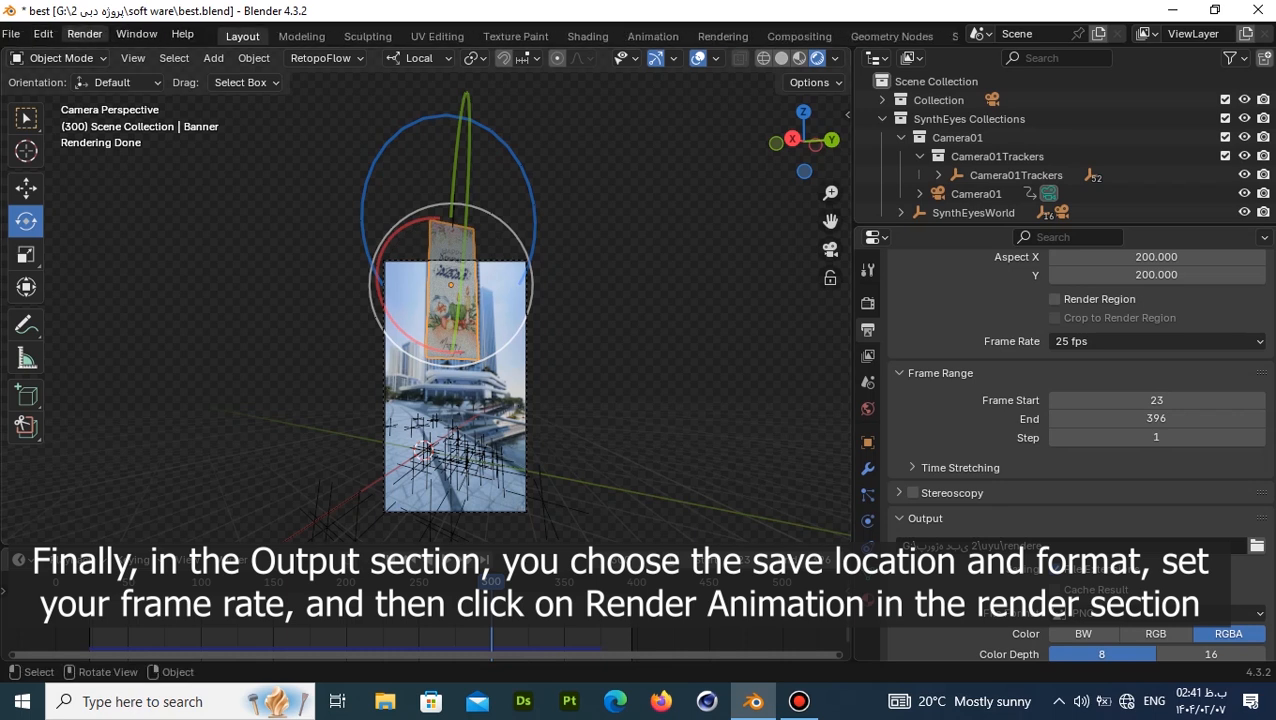
click(84, 34)
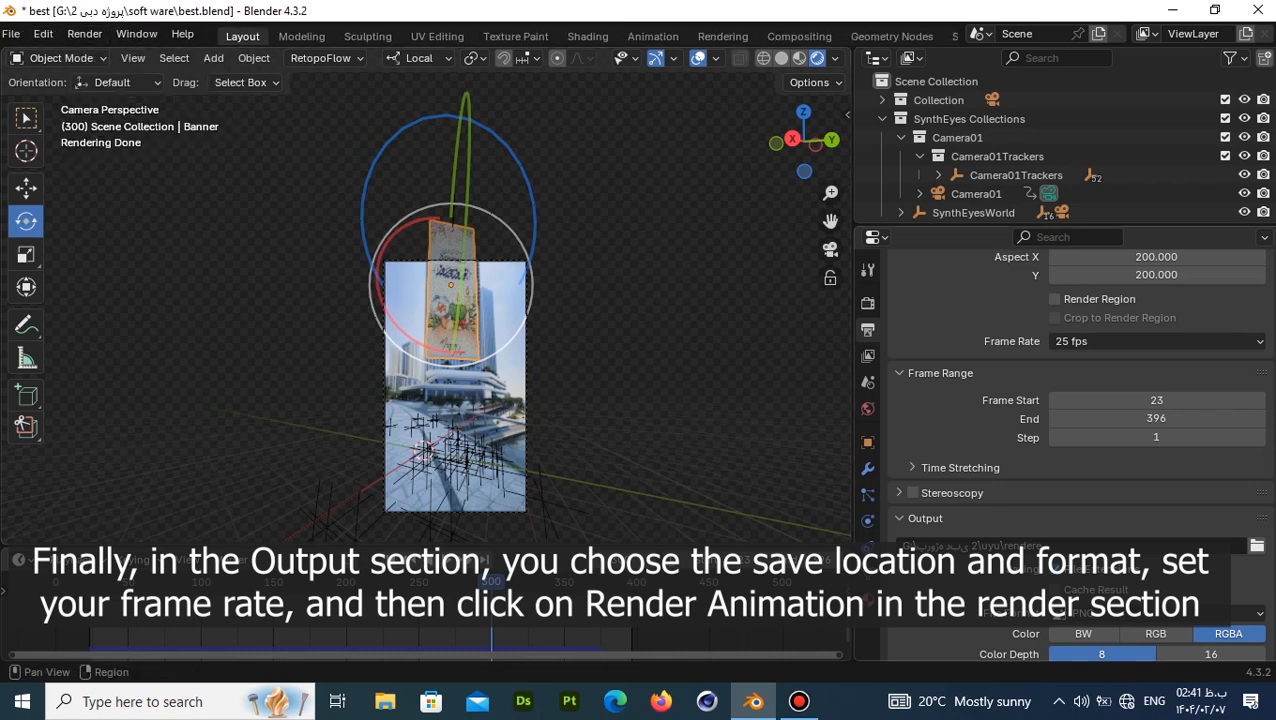
In the Render properties, choose Cycles as the render engine and CPU as the device.
click(867, 302)
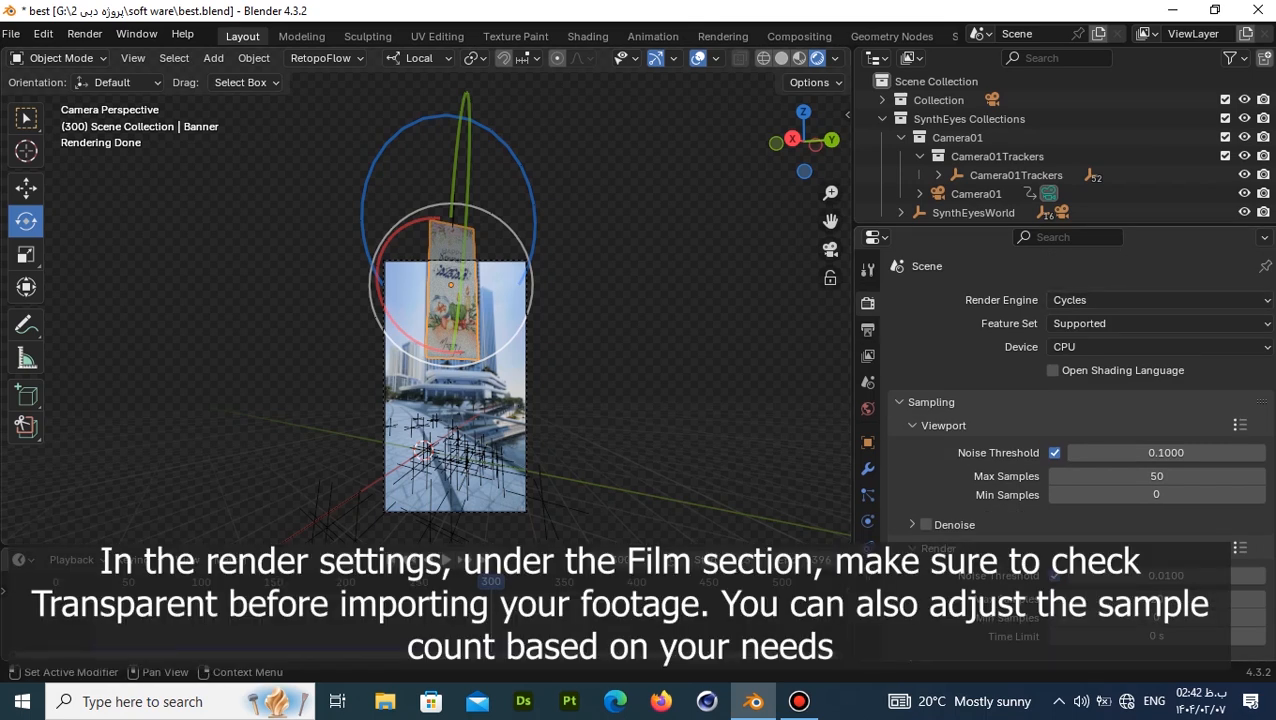
click(1150, 300)
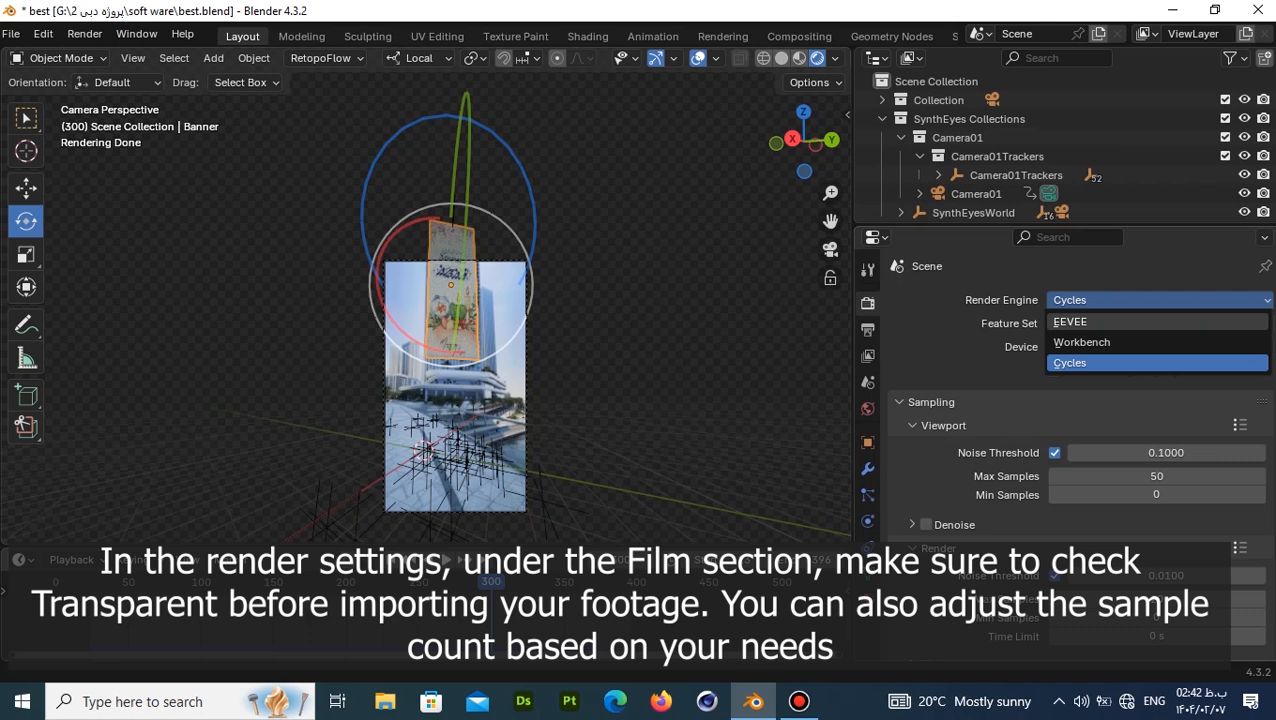
click(1156, 363)
scroll(425, 298, up, 5)
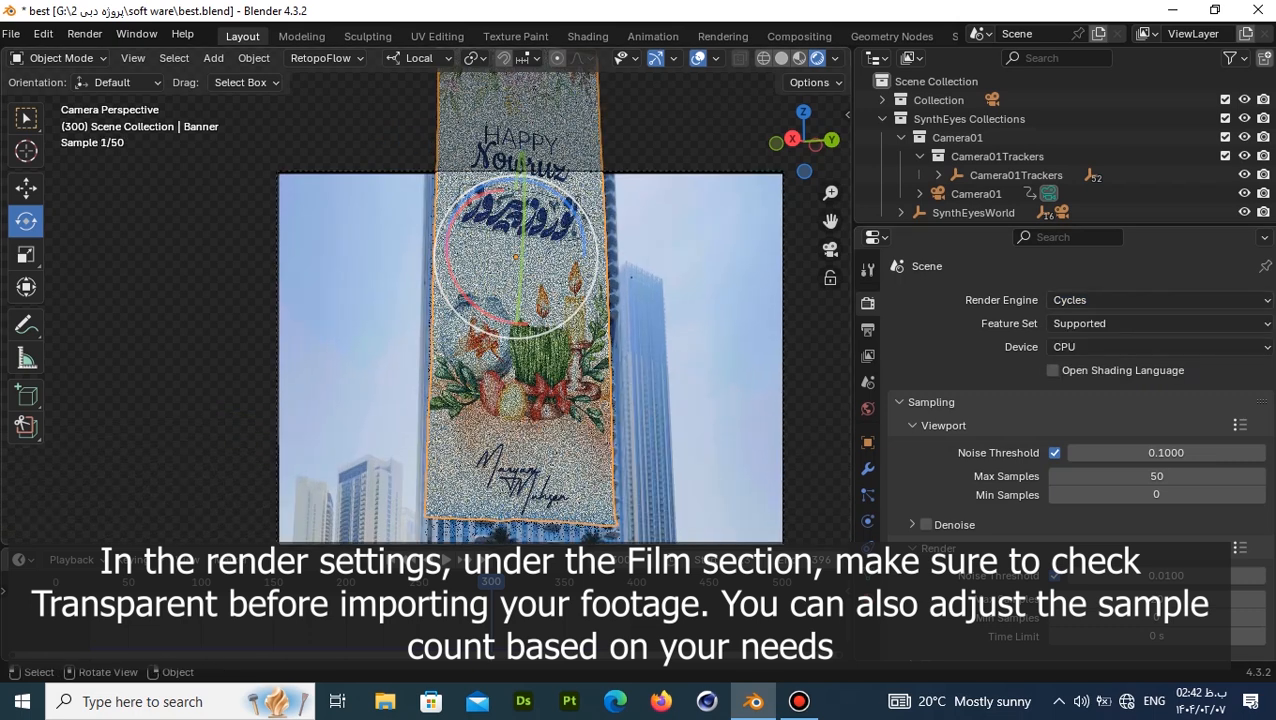
scroll(1070, 440, down, 1)
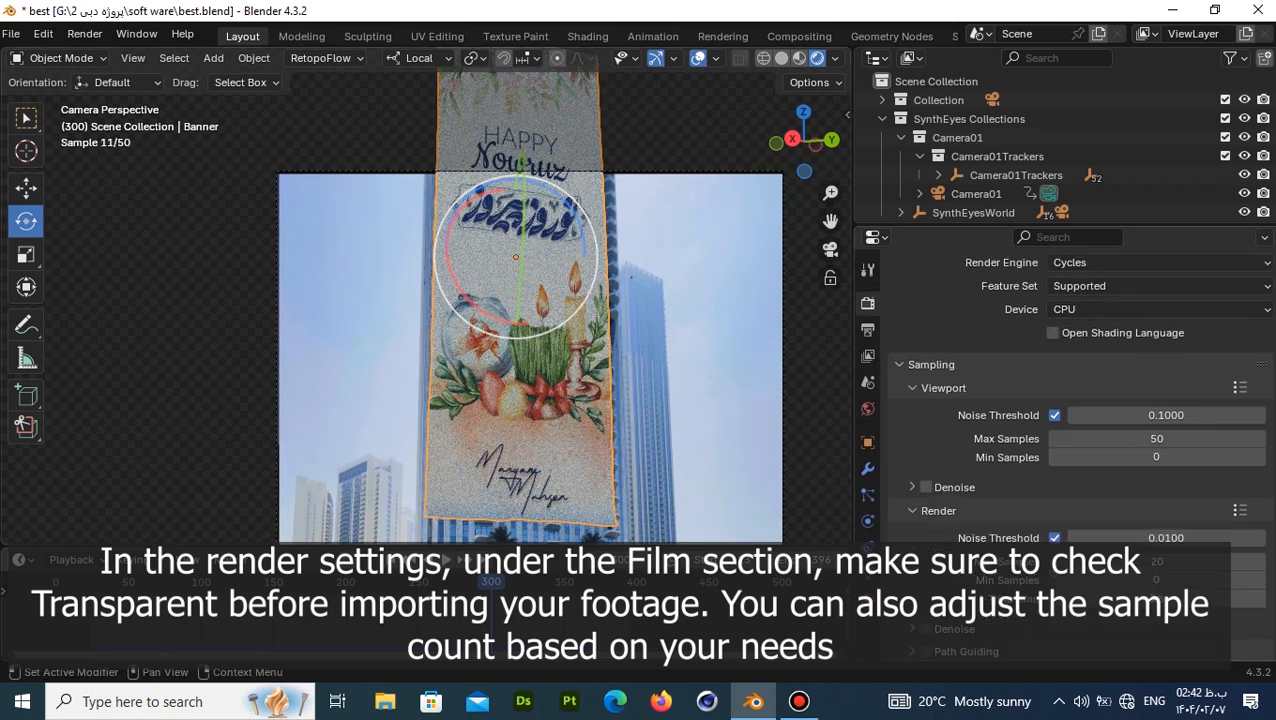
click(1158, 309)
click(1158, 333)
Enable Denoise in the final render's sampling settings and collapse its options.
scroll(1077, 453, down, 1)
scroll(1070, 440, down, 3)
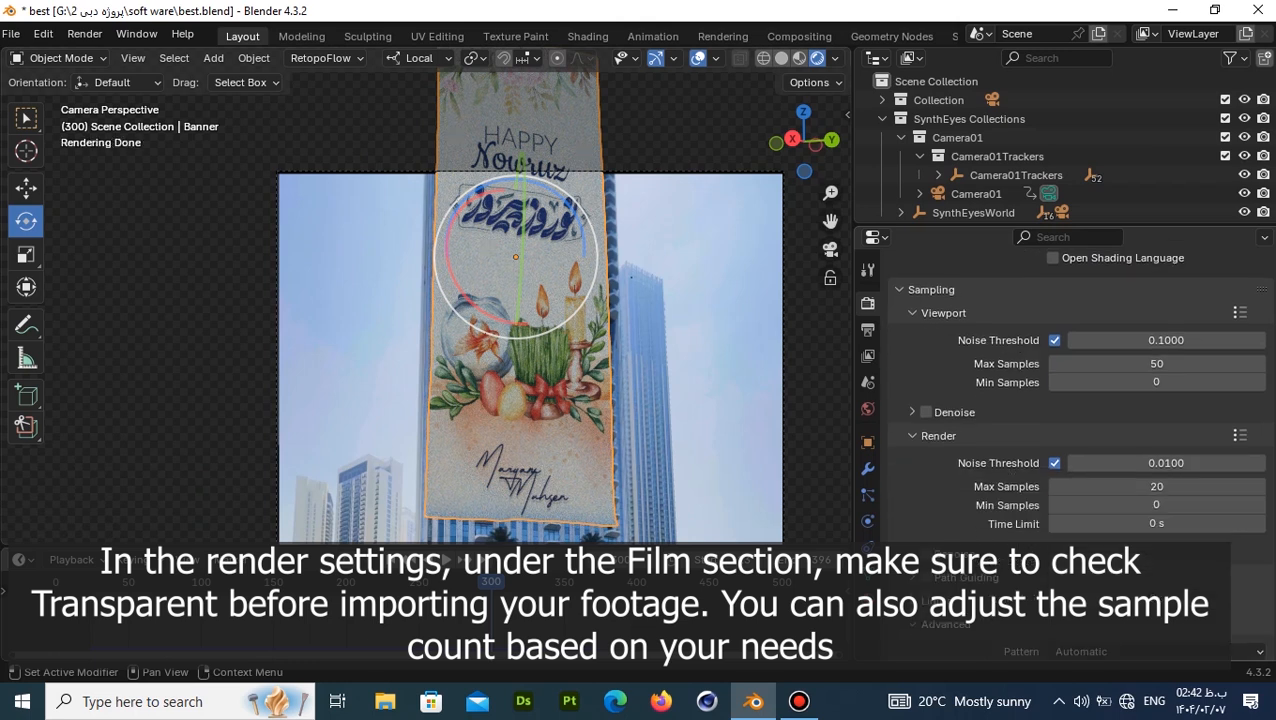
scroll(1070, 440, up, 5)
scroll(1070, 440, down, 5)
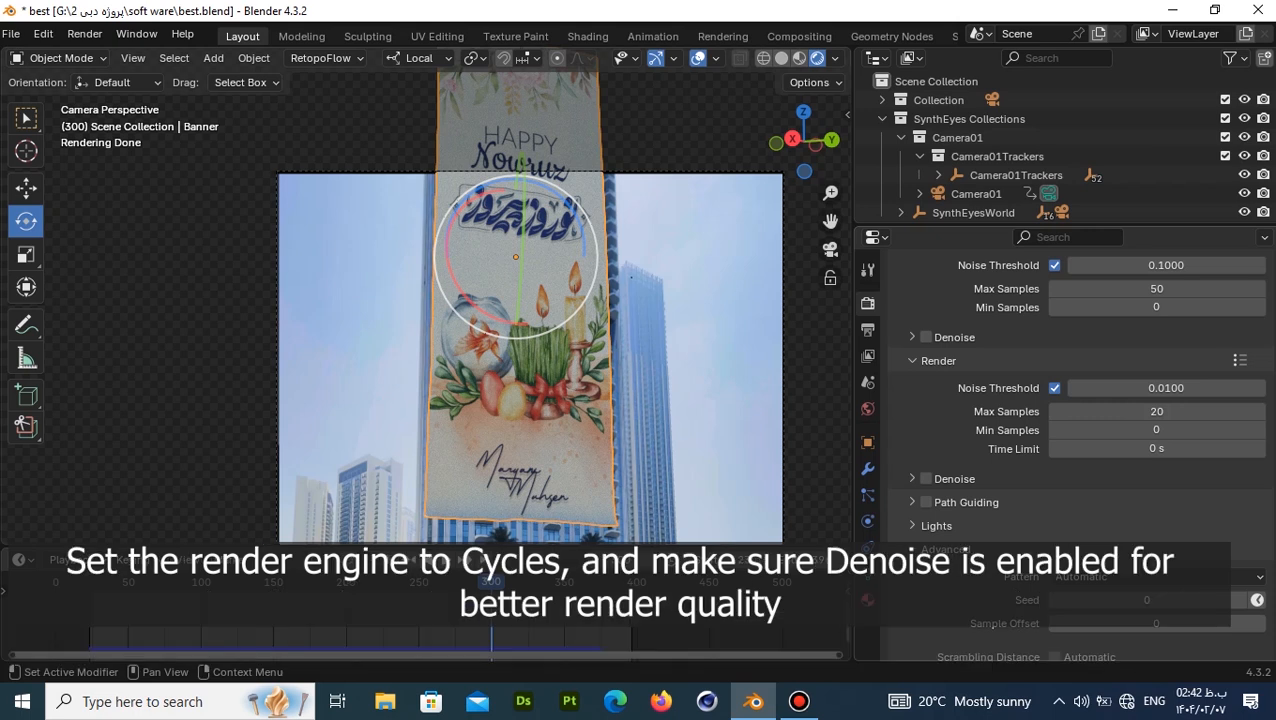
click(926, 478)
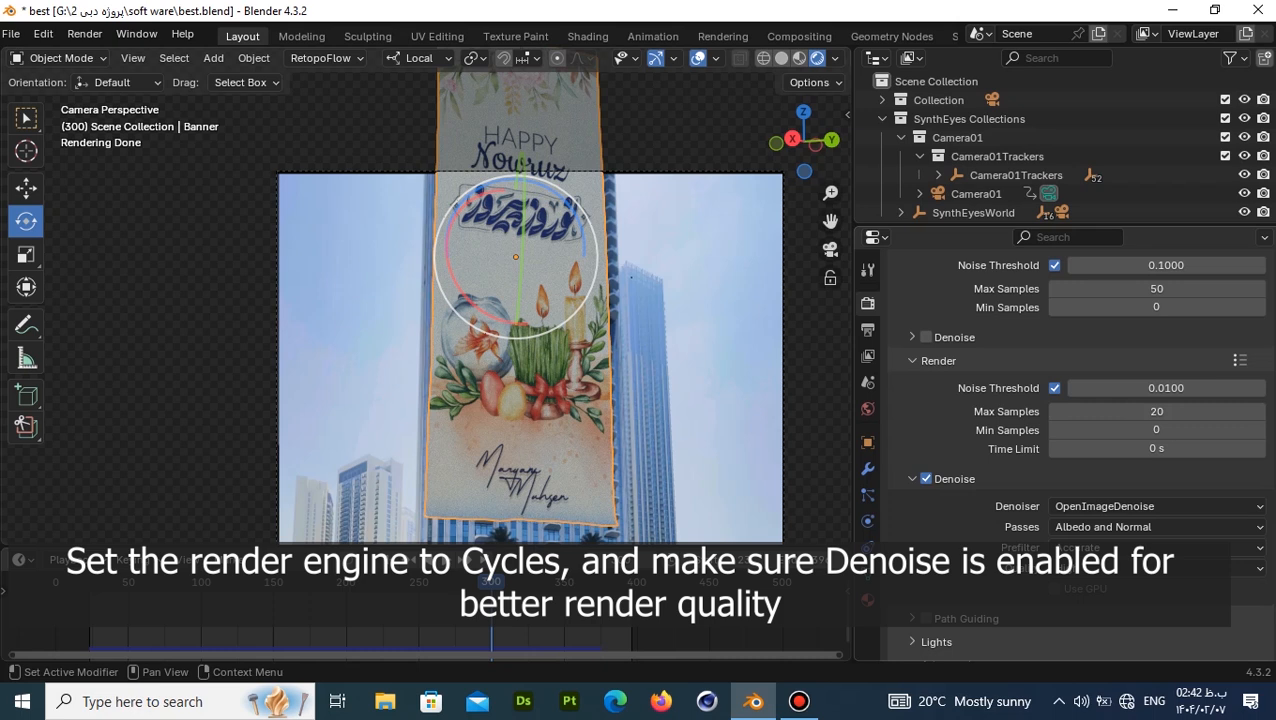
click(912, 478)
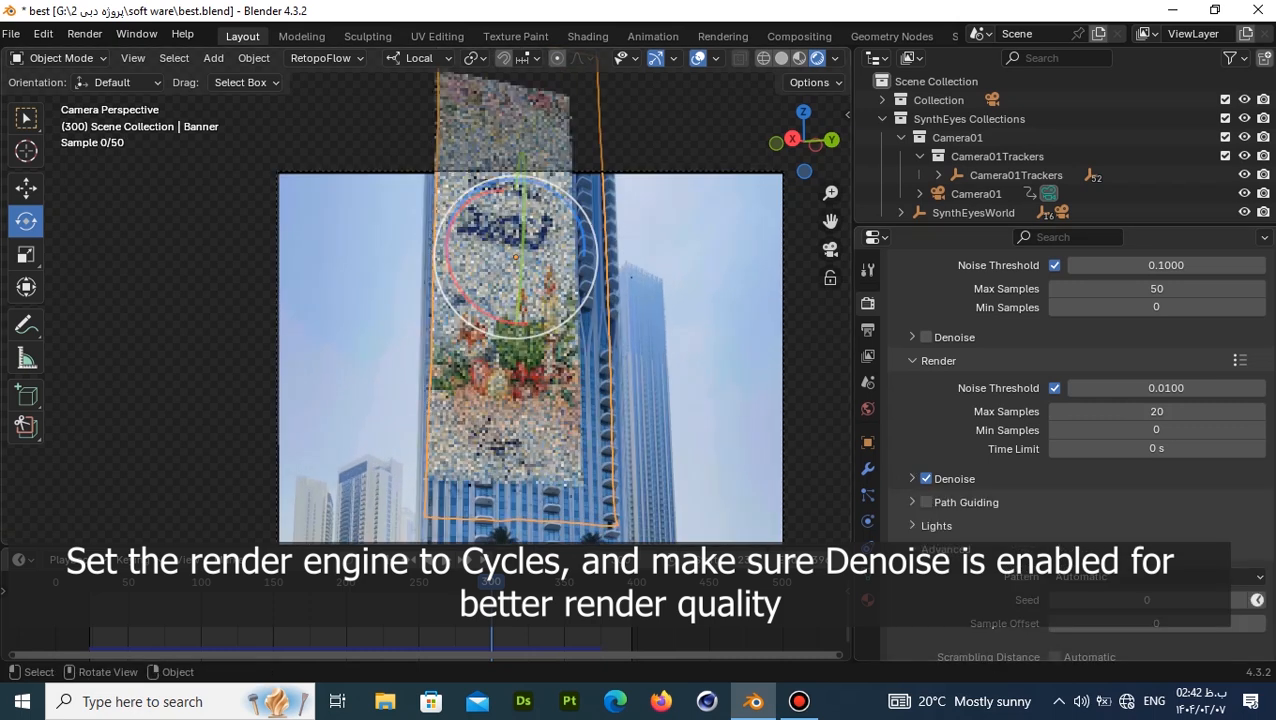
Disable Denoise in the viewport sampling settings of the Render properties.
scroll(1065, 450, up, 3)
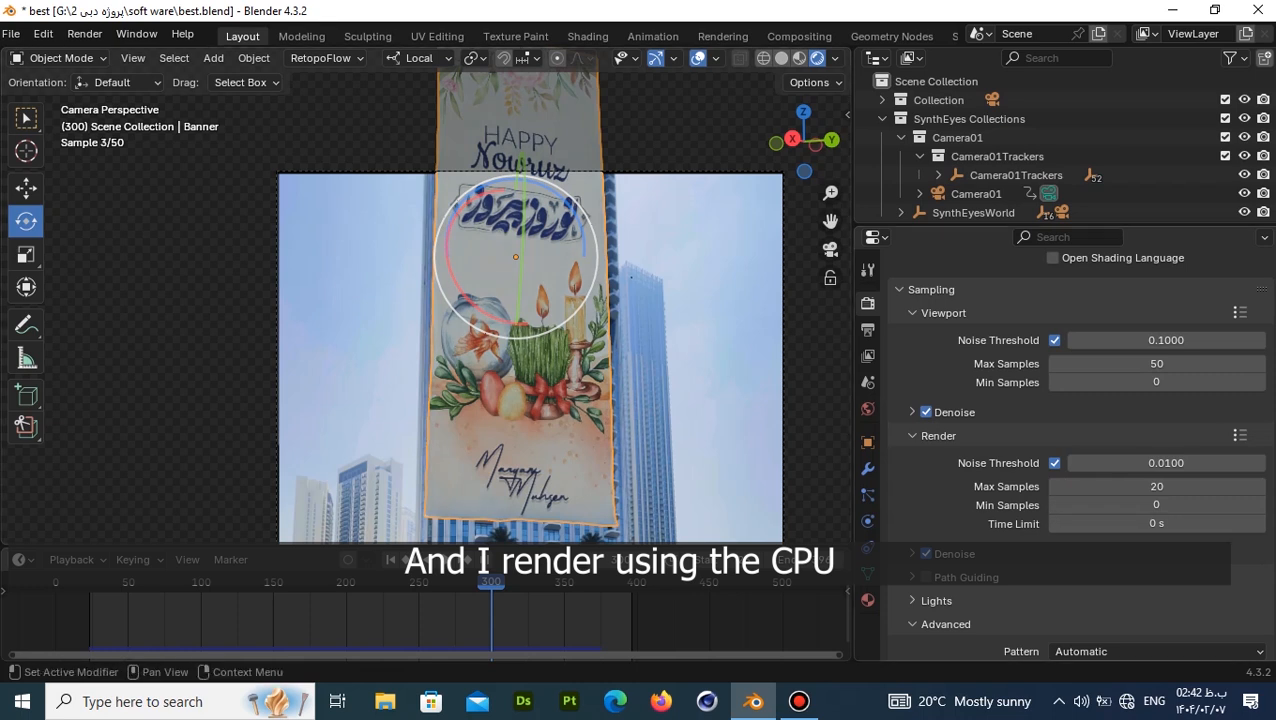
click(926, 412)
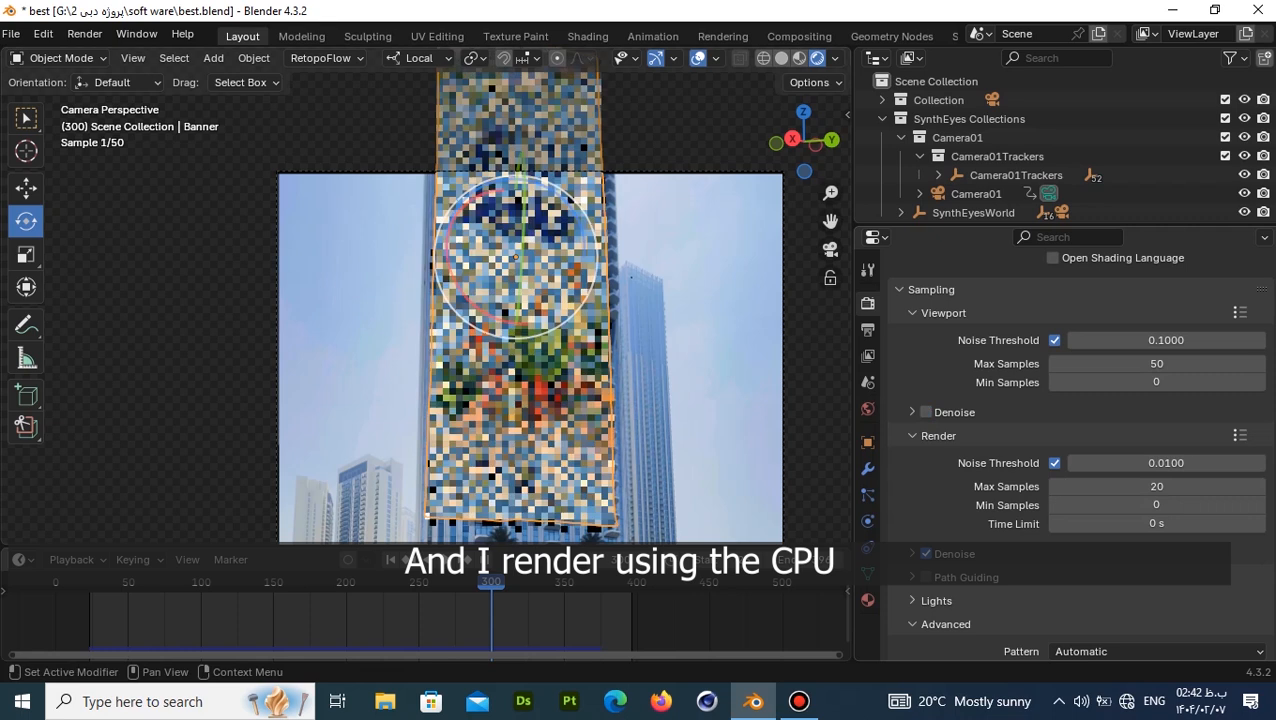
Examine the Light Paths, Volumes, Curves, Film and Performance settings in the Render properties, including Transparent film and Persistent Data.
scroll(1060, 450, down, 3)
scroll(1065, 450, down, 6)
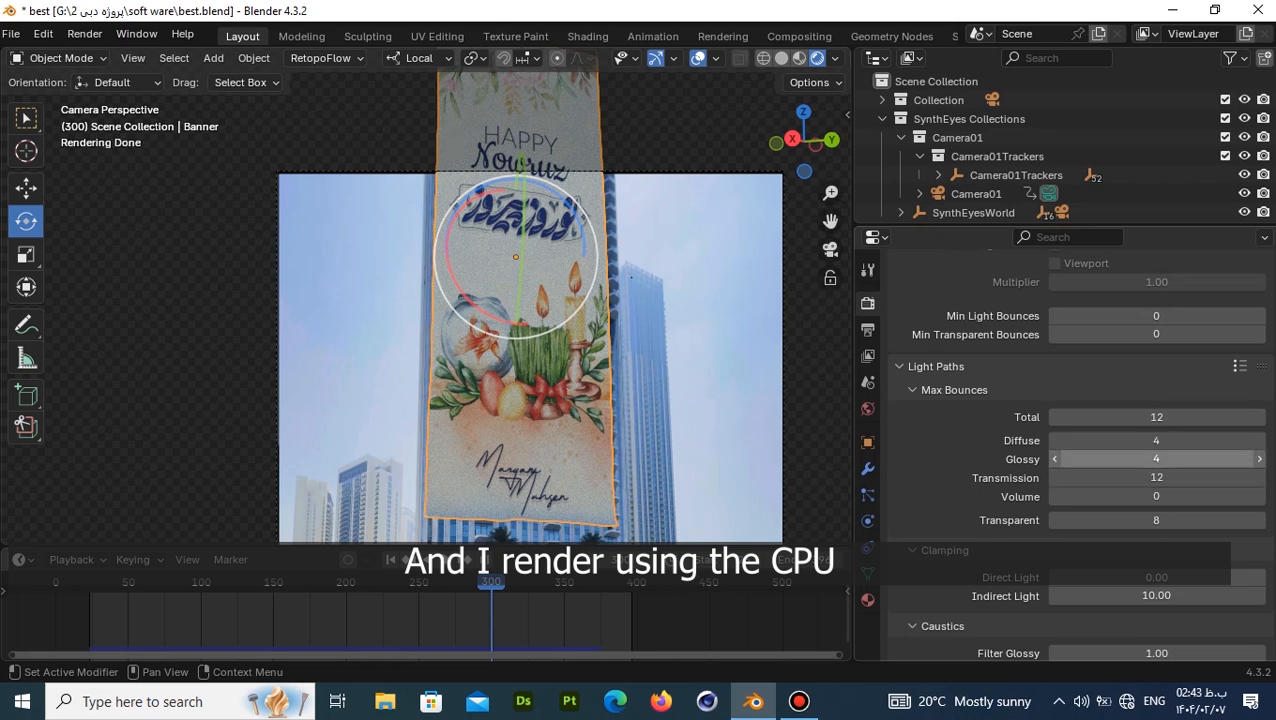
scroll(1077, 454, down, 1)
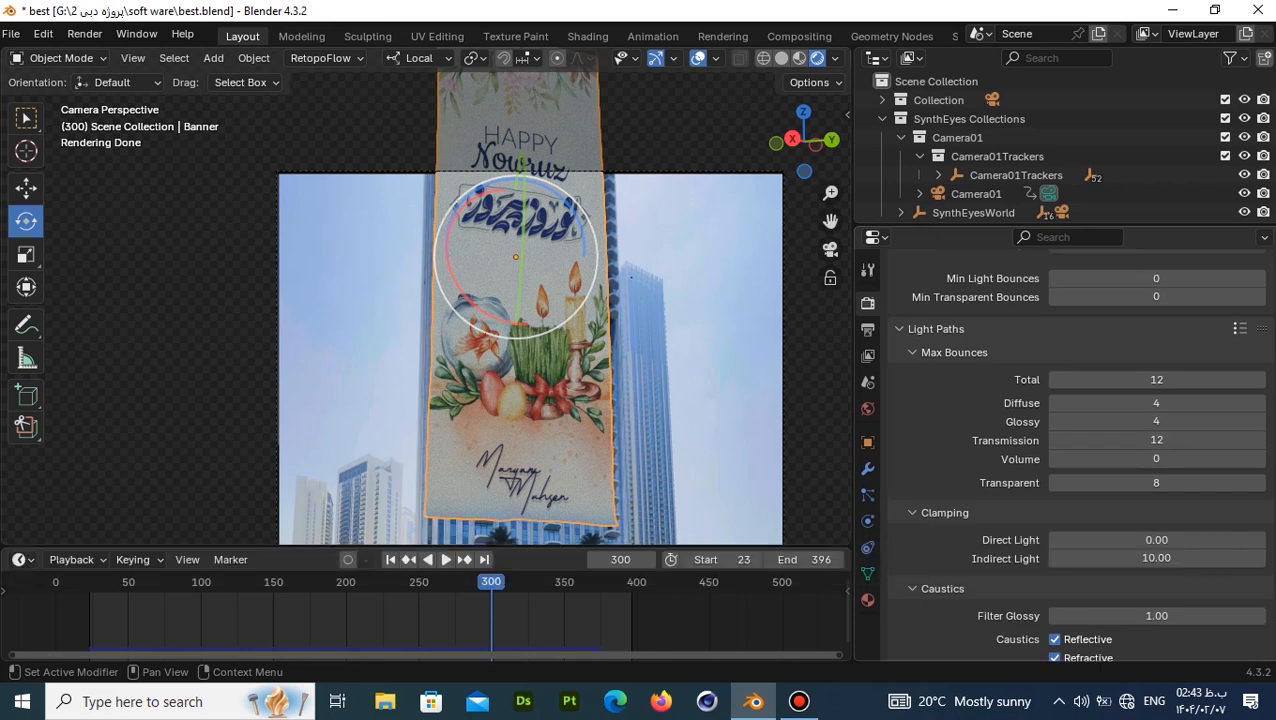
scroll(1077, 454, down, 7)
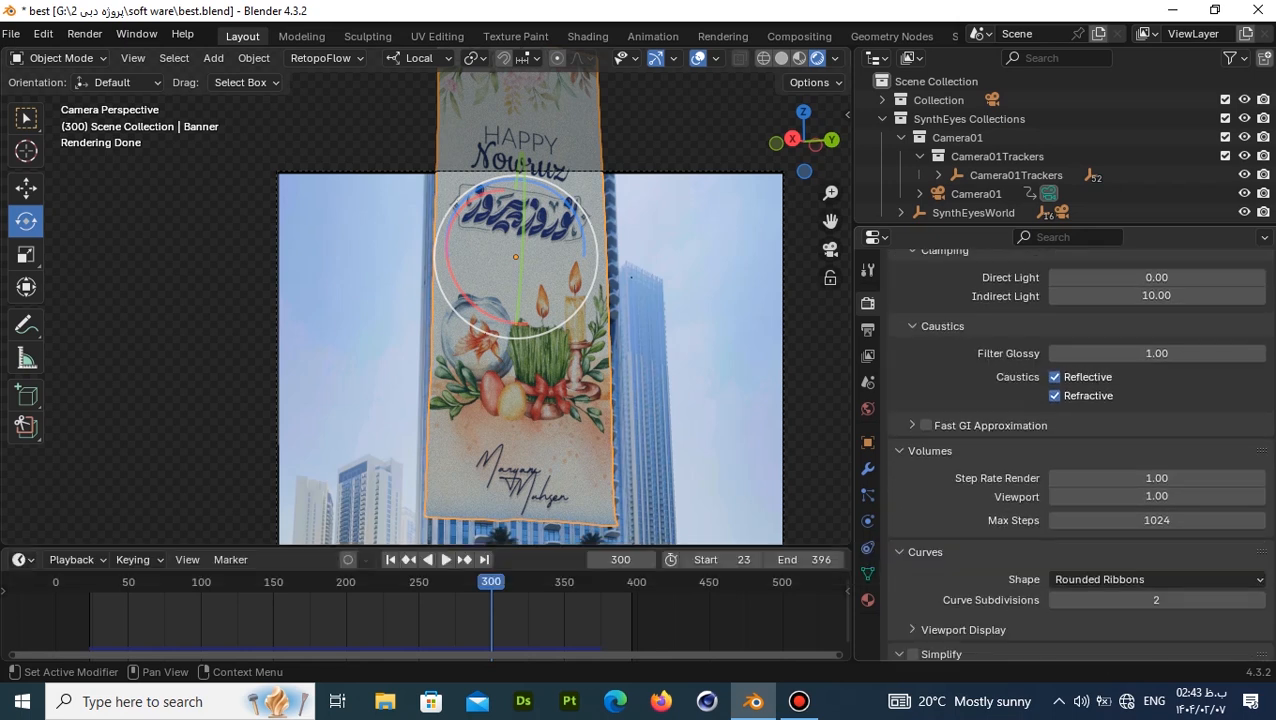
scroll(1077, 454, down, 10)
scroll(1077, 454, down, 5)
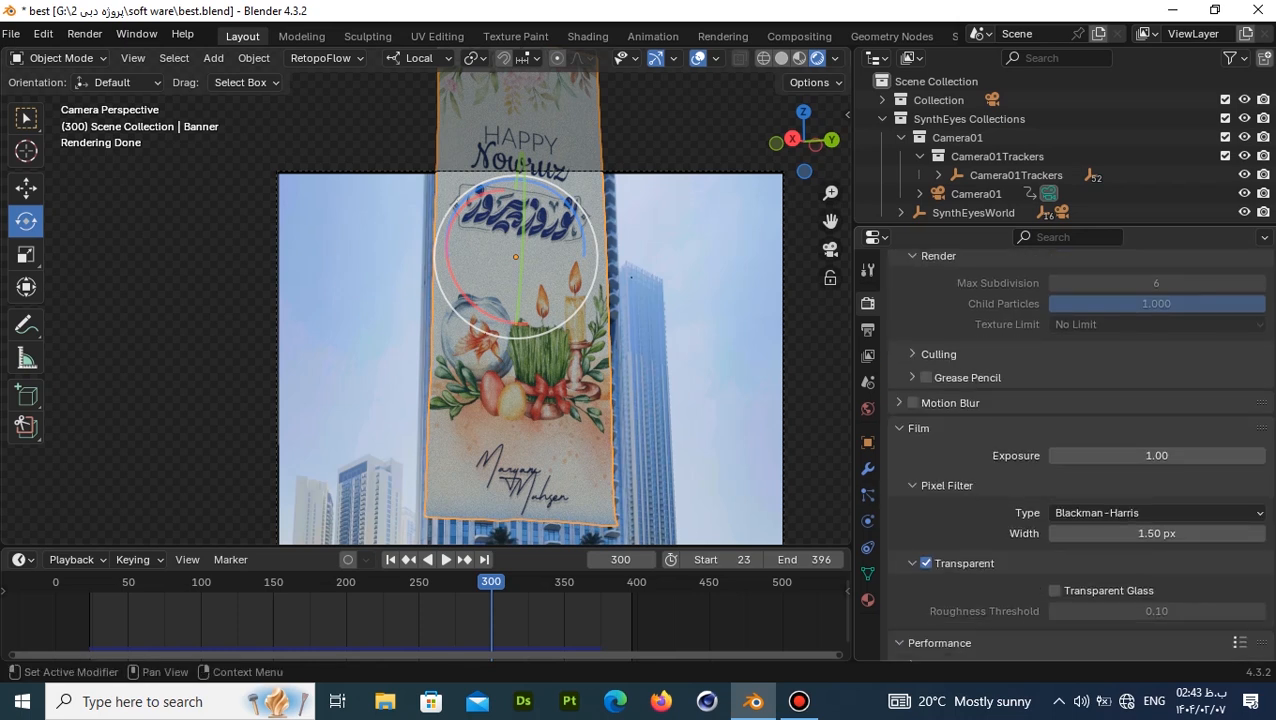
scroll(1077, 454, down, 3)
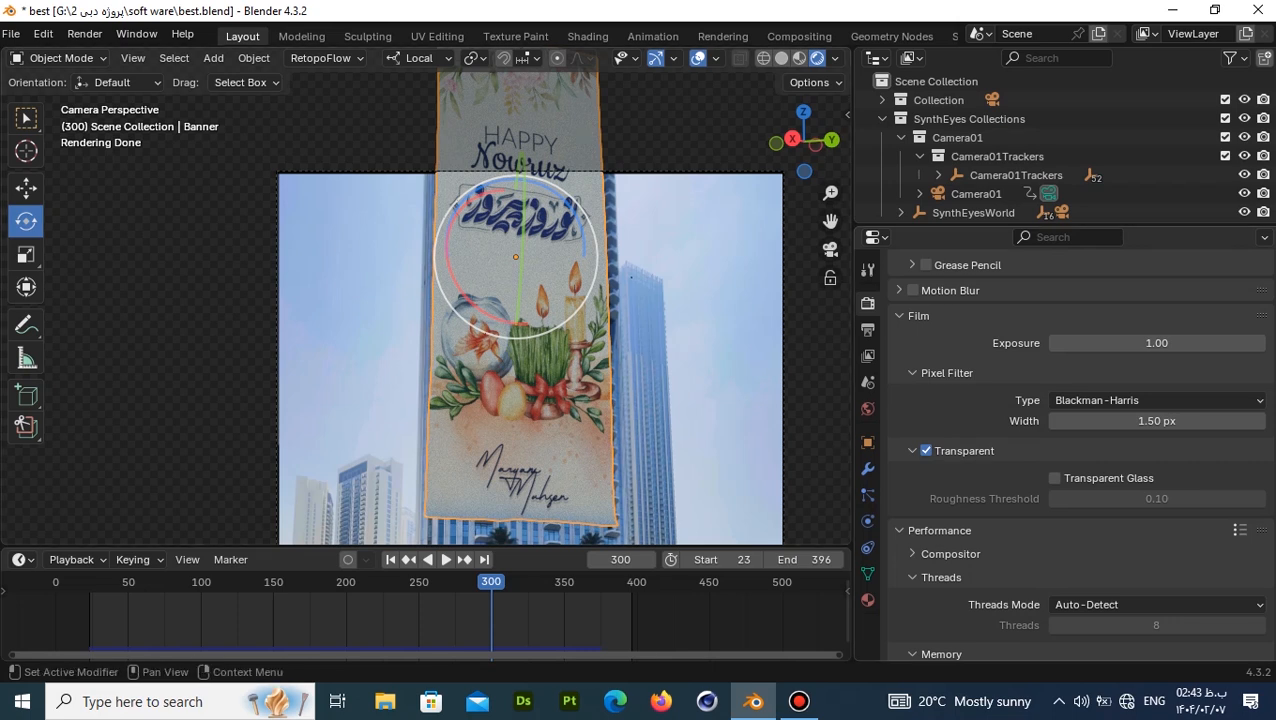
scroll(1077, 454, down, 6)
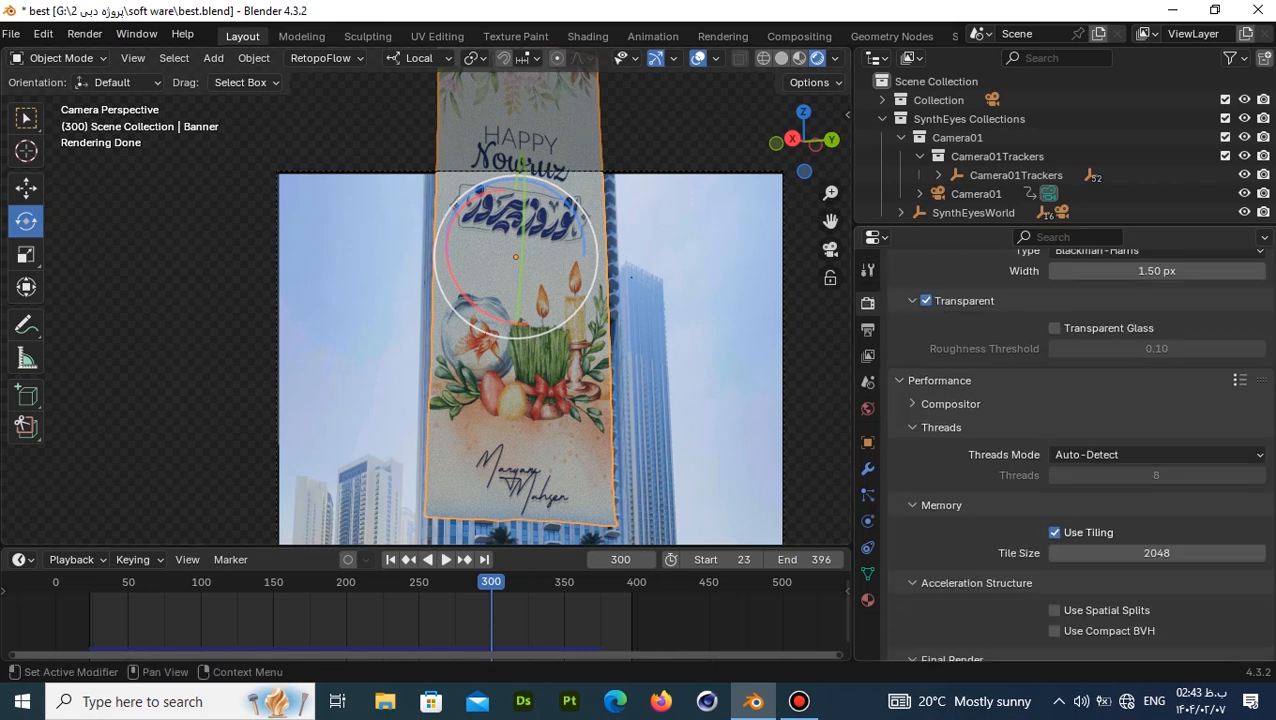
scroll(1077, 454, down, 1)
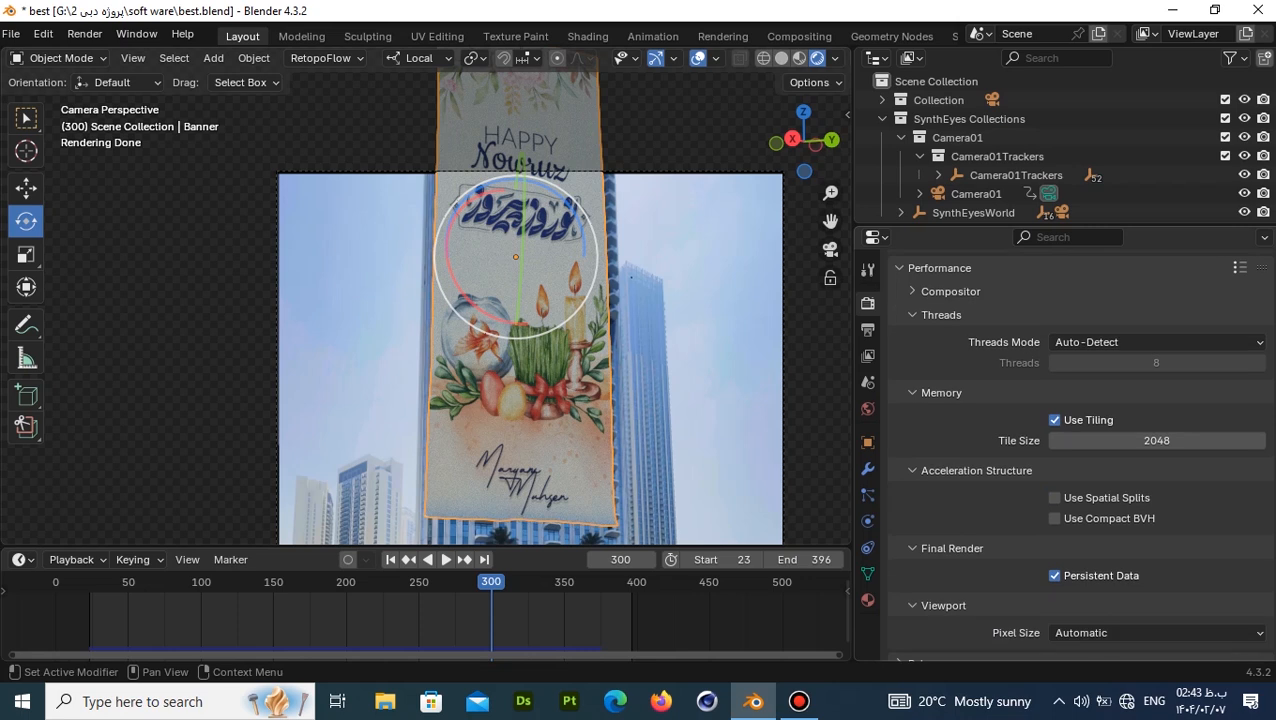
scroll(1077, 454, up, 4)
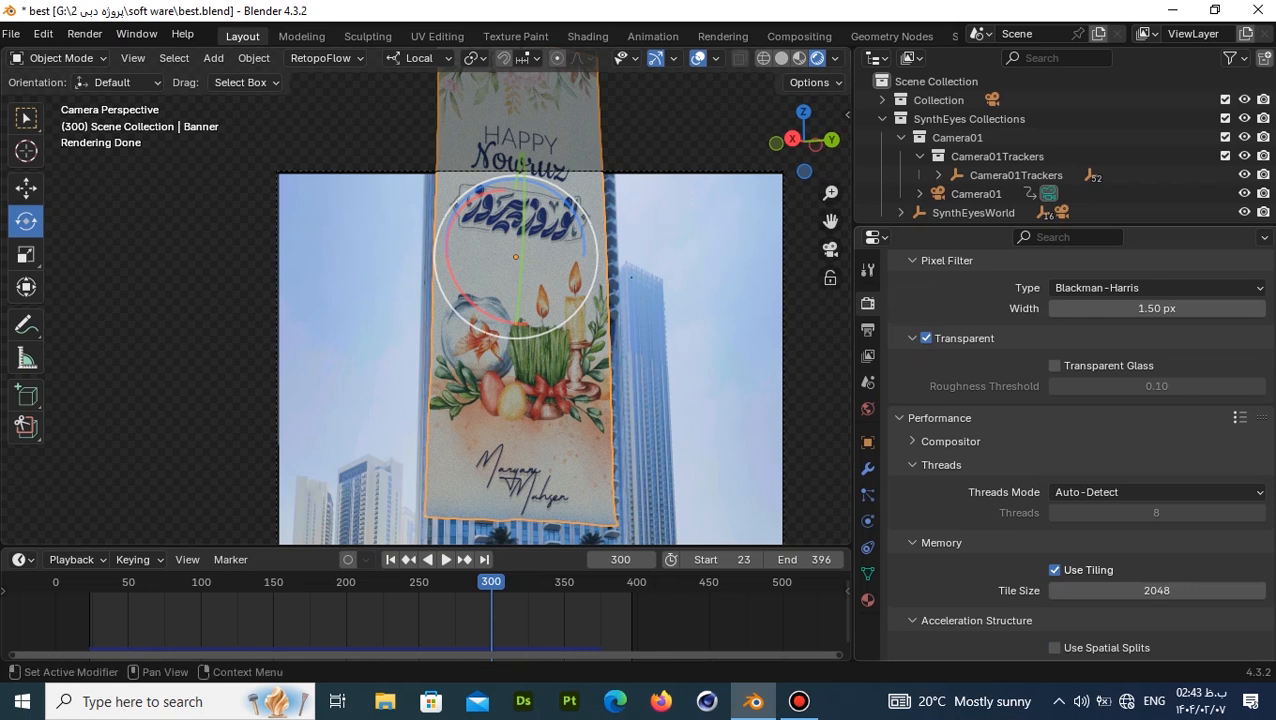
scroll(1077, 454, up, 4)
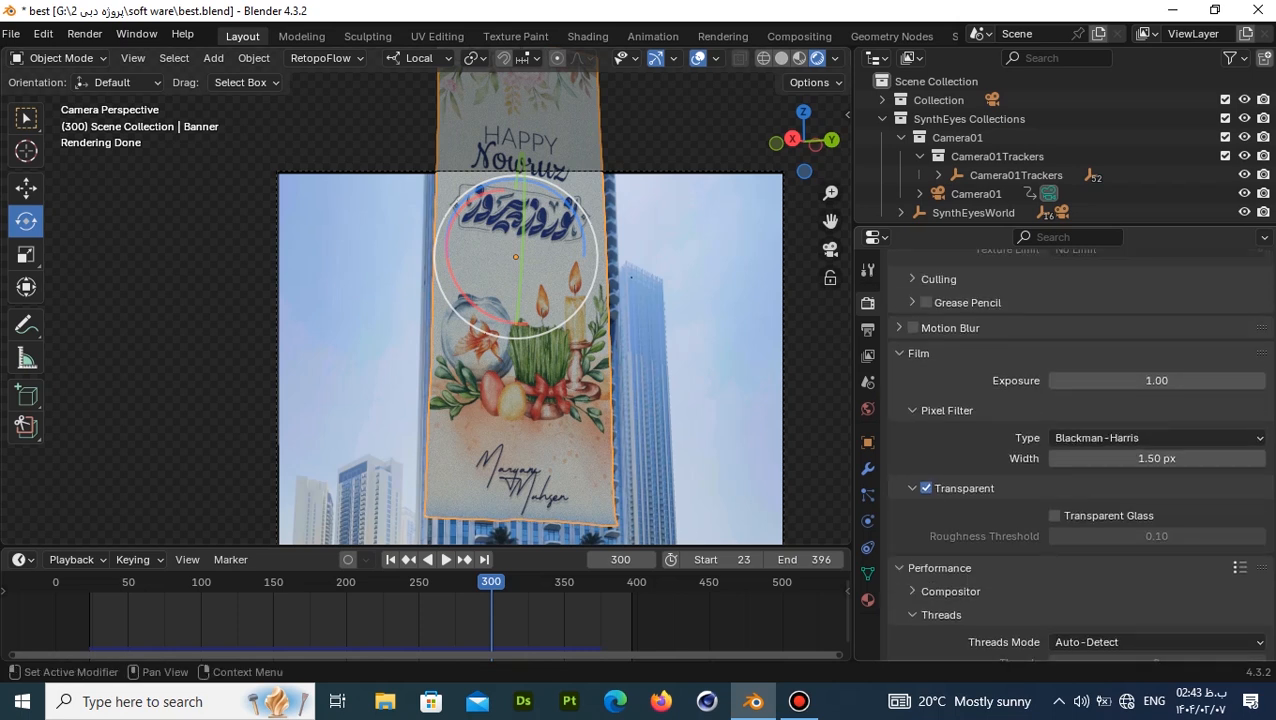
scroll(1077, 454, down, 11)
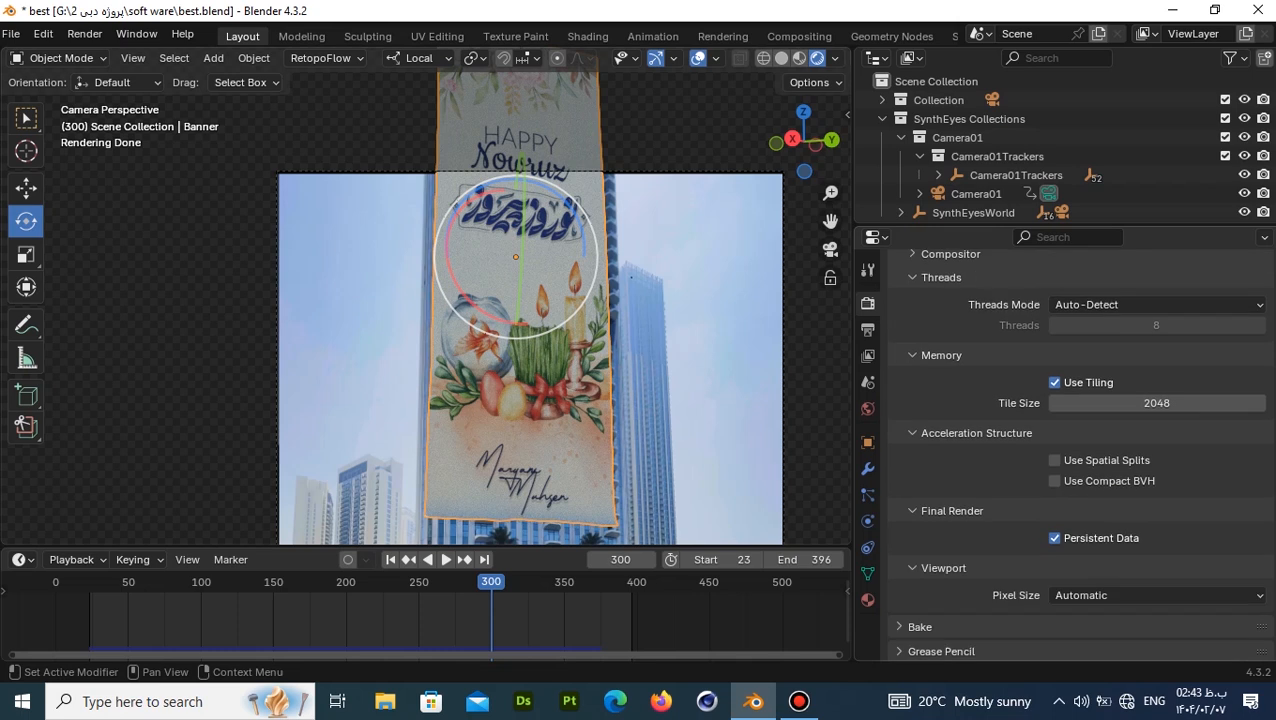
scroll(1077, 454, up, 4)
Reframe the camera view to show the tower, the lower part of the banner and the ground trackers.
scroll(426, 297, down, 6)
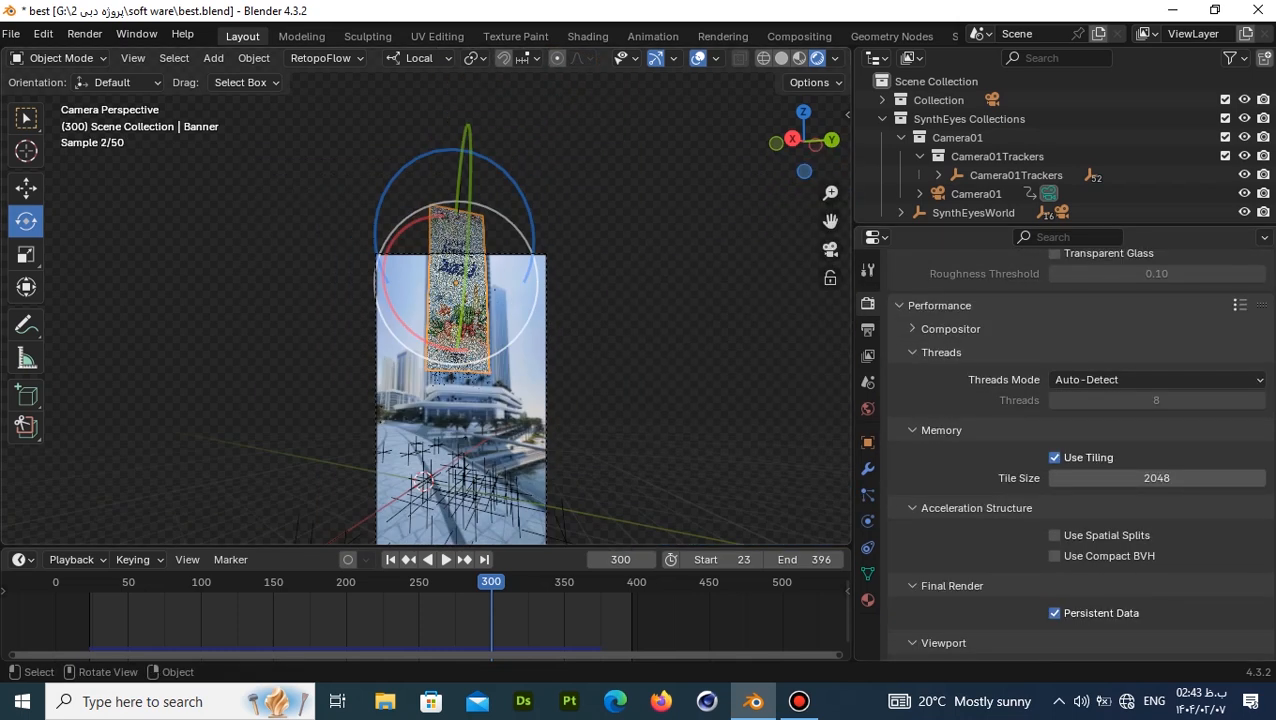
scroll(426, 297, up, 2)
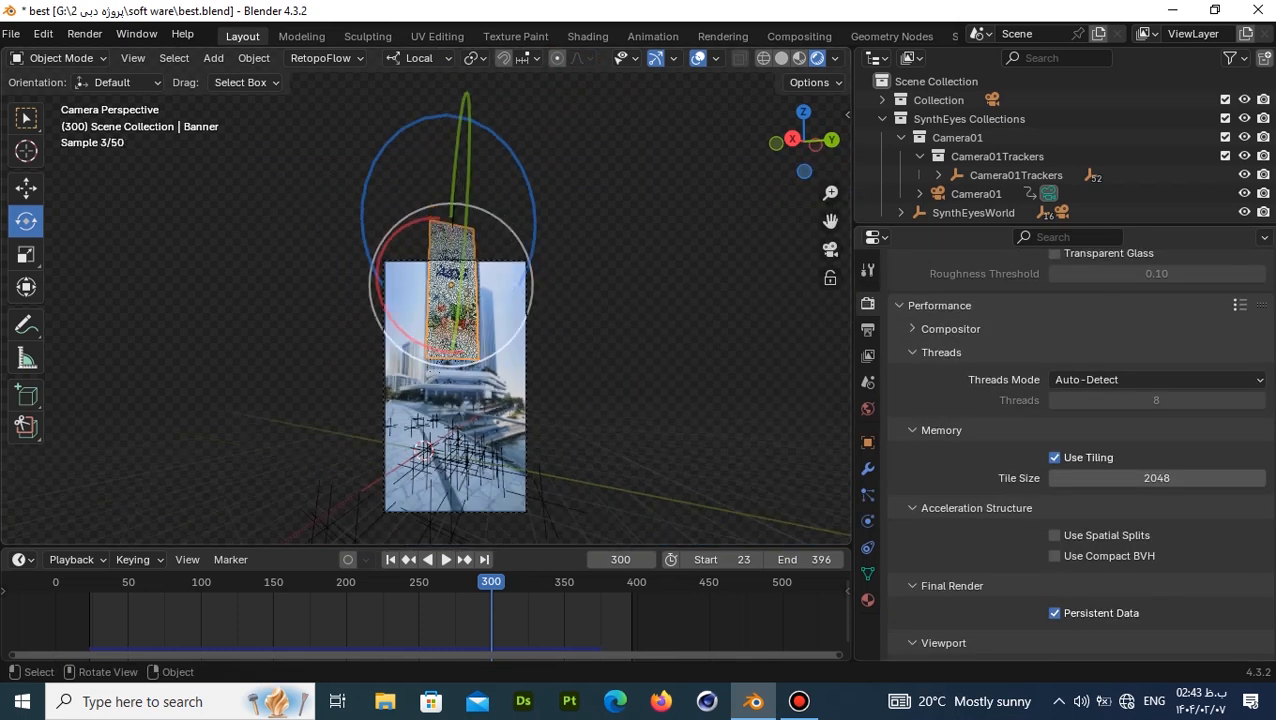
scroll(426, 297, up, 2)
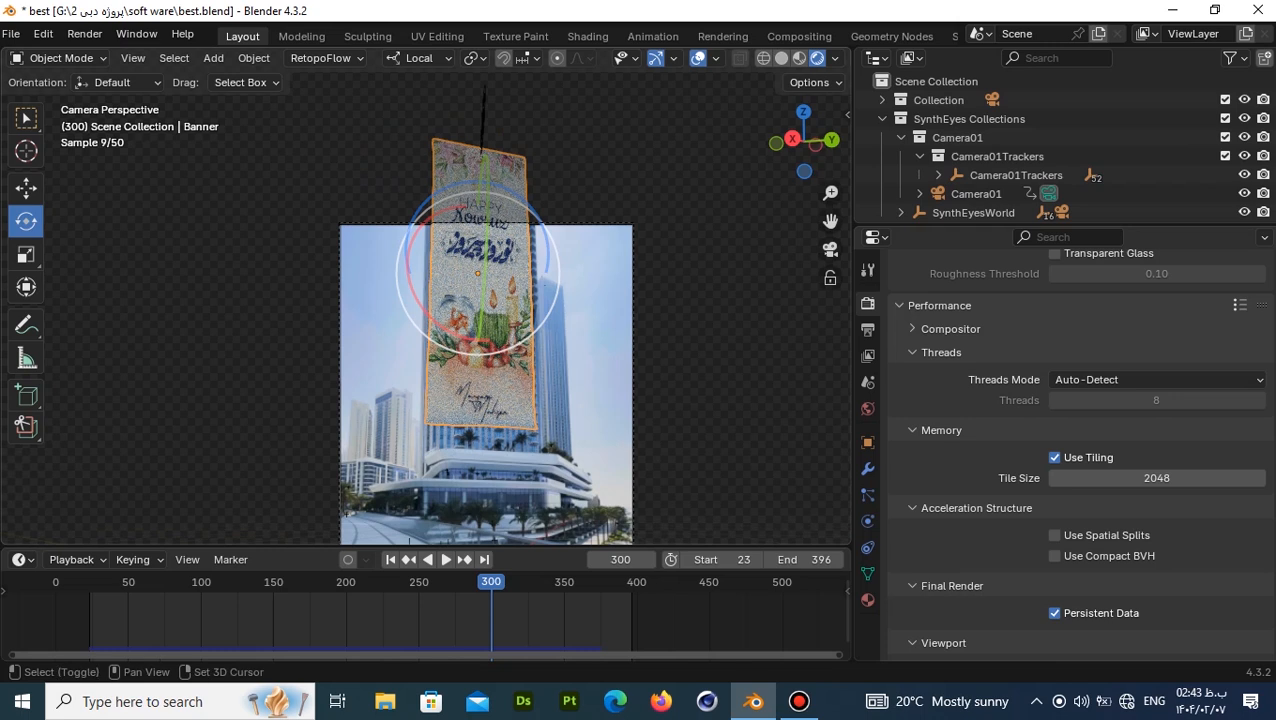
shift+middle_drag(426, 380, 434, 213)
scroll(434, 300, down, 1)
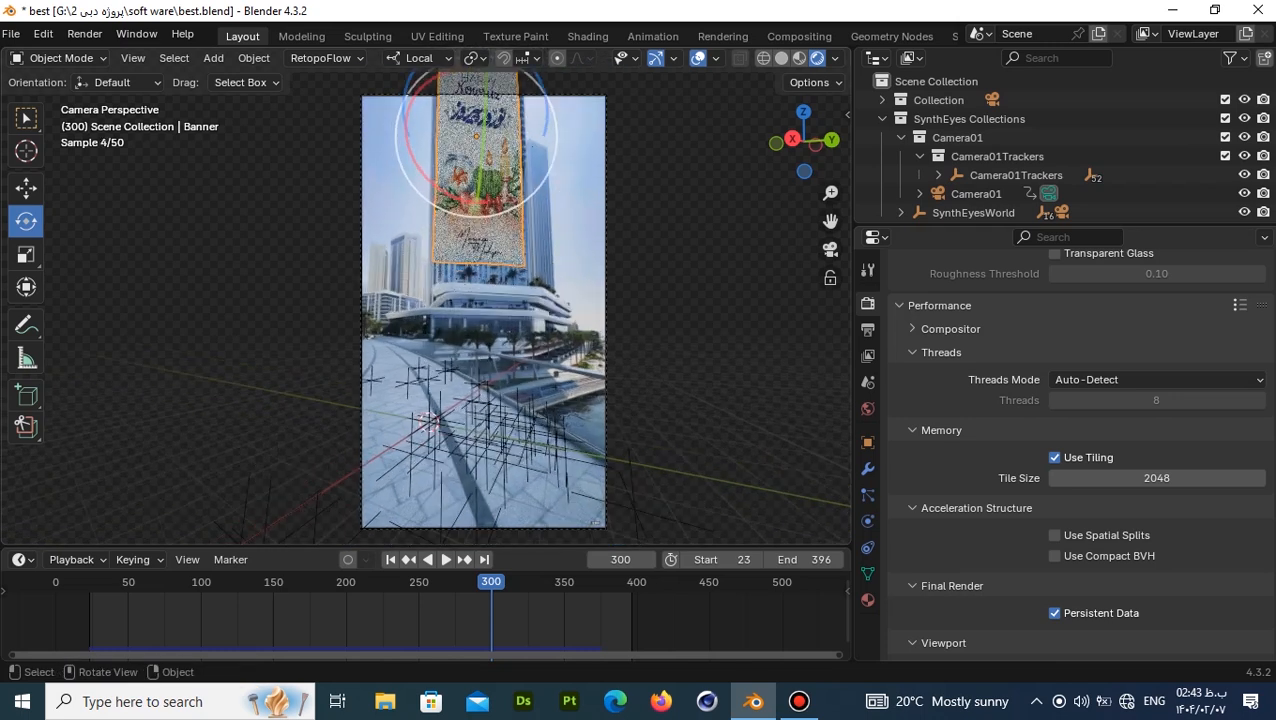
scroll(1070, 450, up, 3)
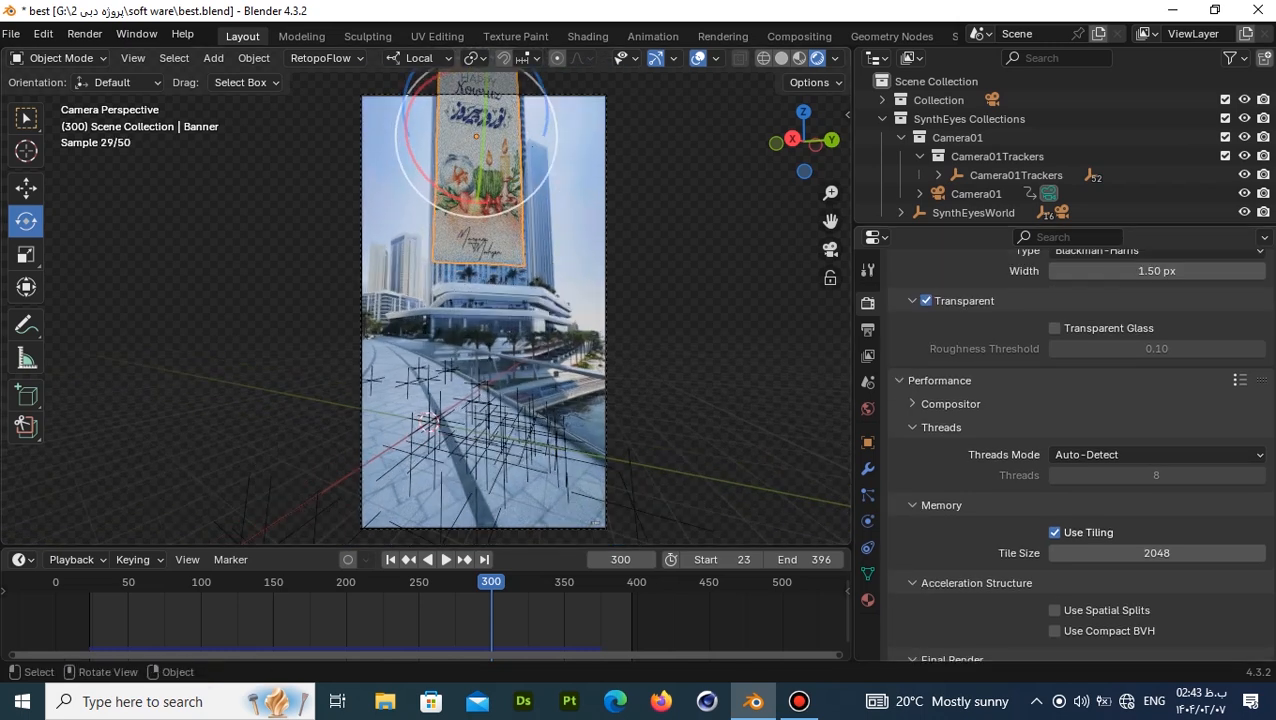
scroll(434, 300, up, 1)
scroll(1077, 453, down, 1)
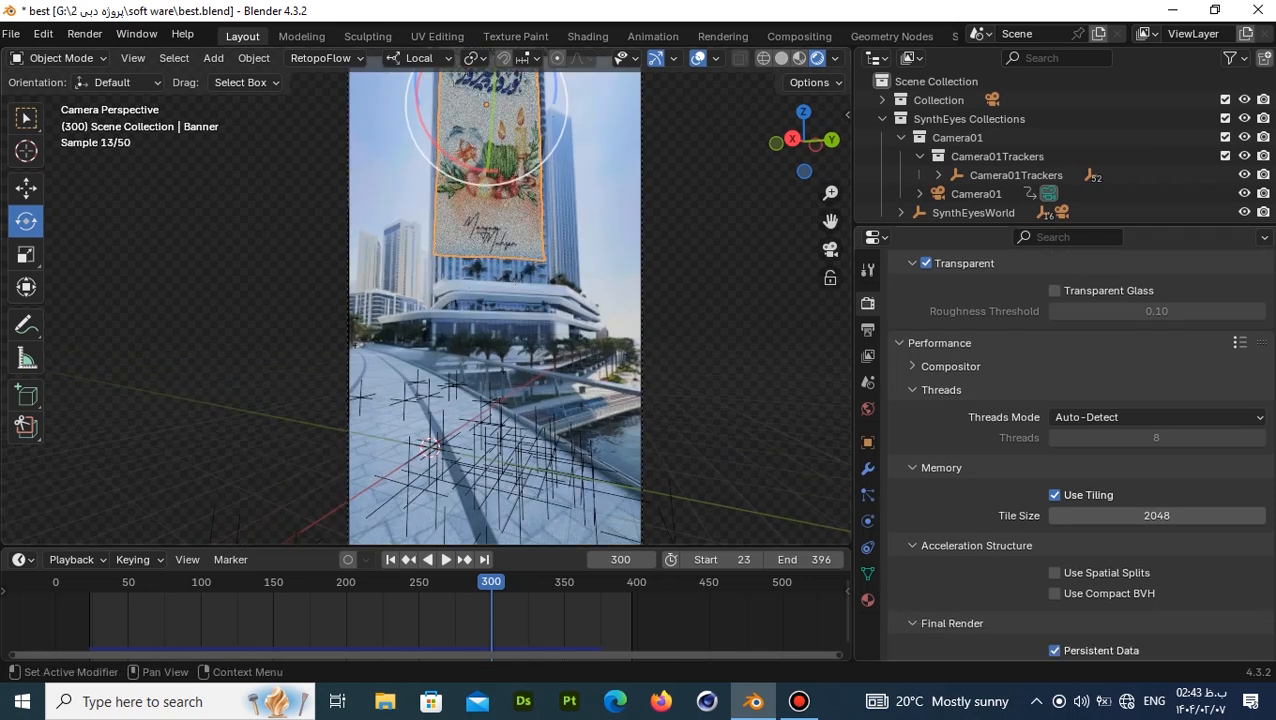
Examine the Final Render and Color Management settings, including the display device, view transform, exposure and gamma.
scroll(1077, 453, down, 10)
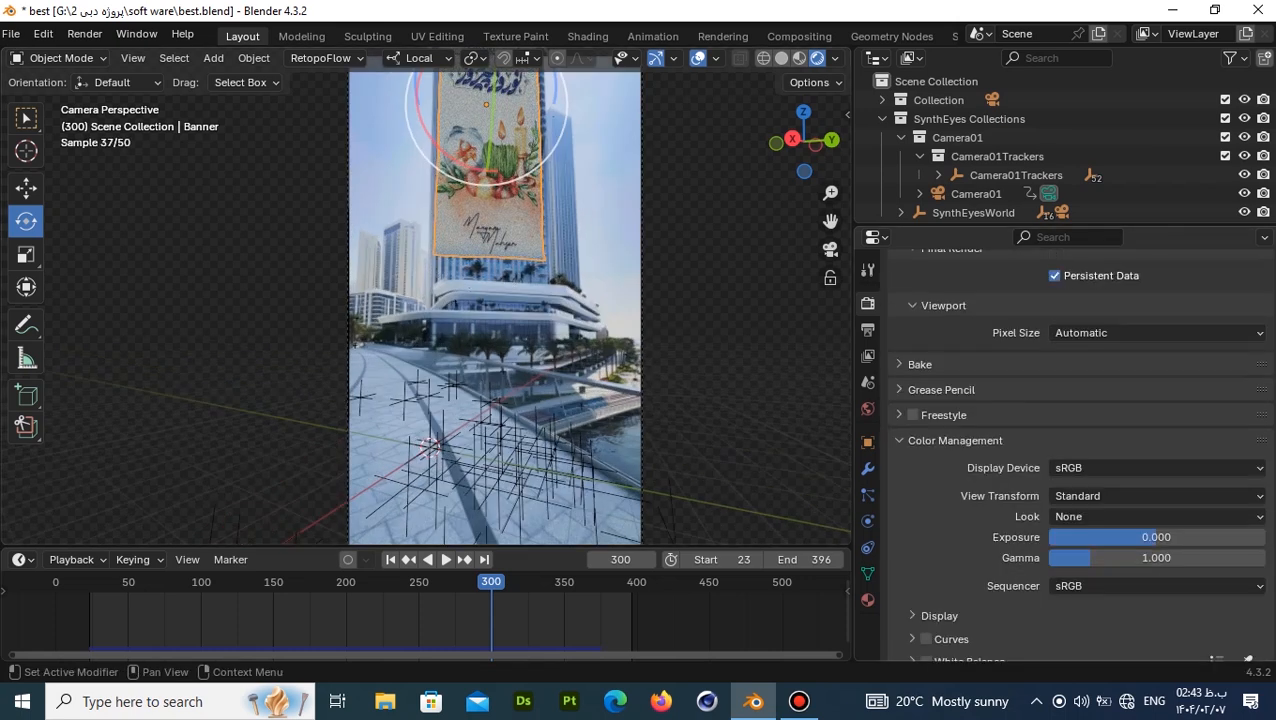
scroll(1077, 453, down, 1)
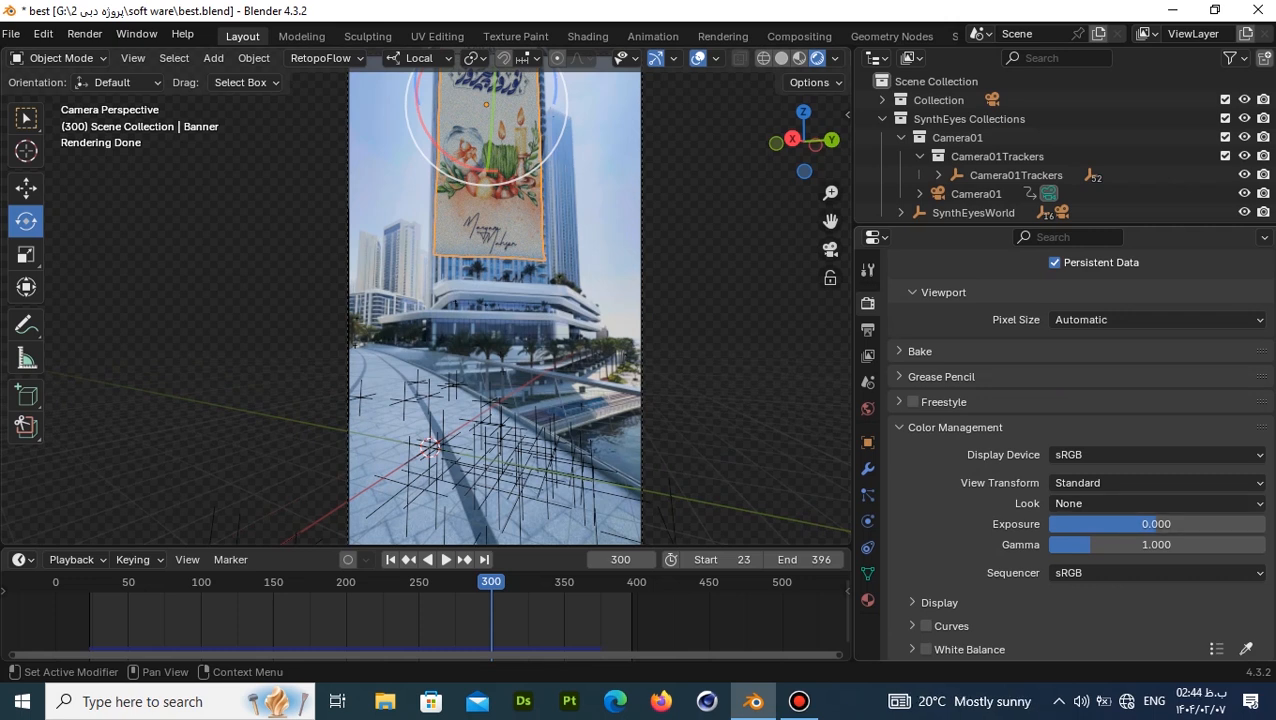
scroll(1075, 450, up, 3)
click(85, 34)
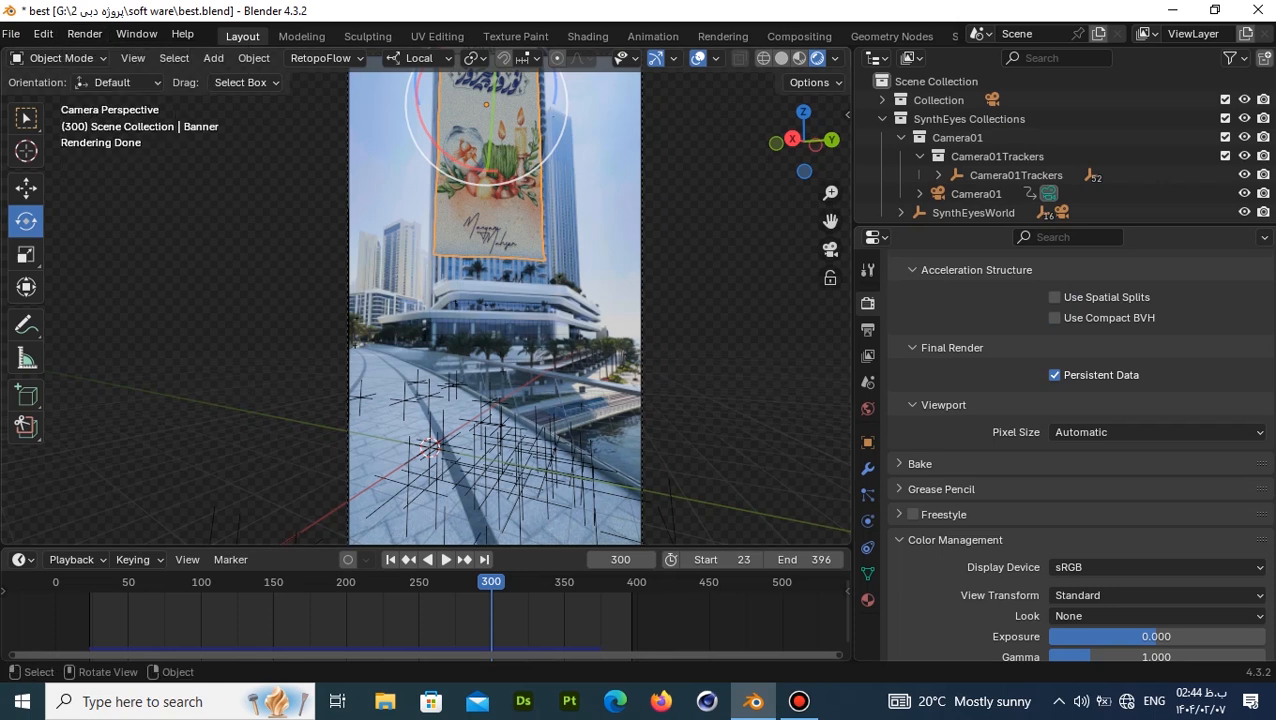
scroll(426, 304, down, 3)
scroll(426, 304, up, 2)
scroll(427, 442, up, 1)
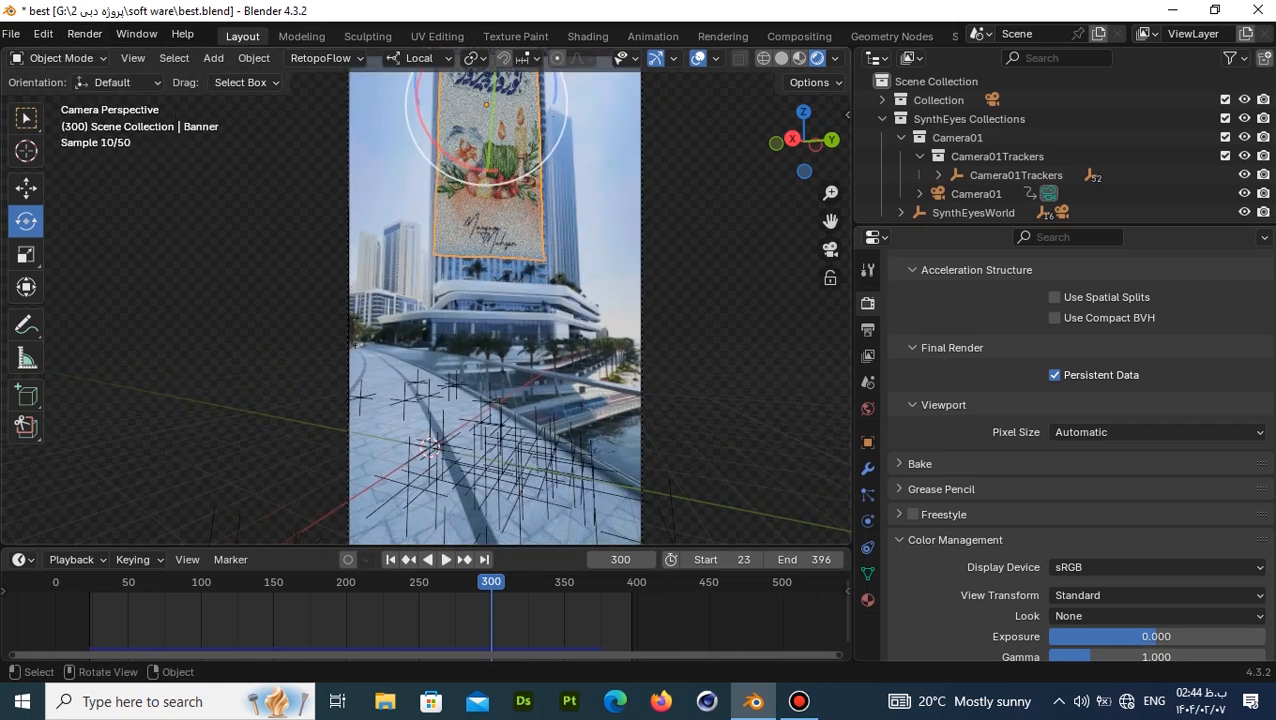